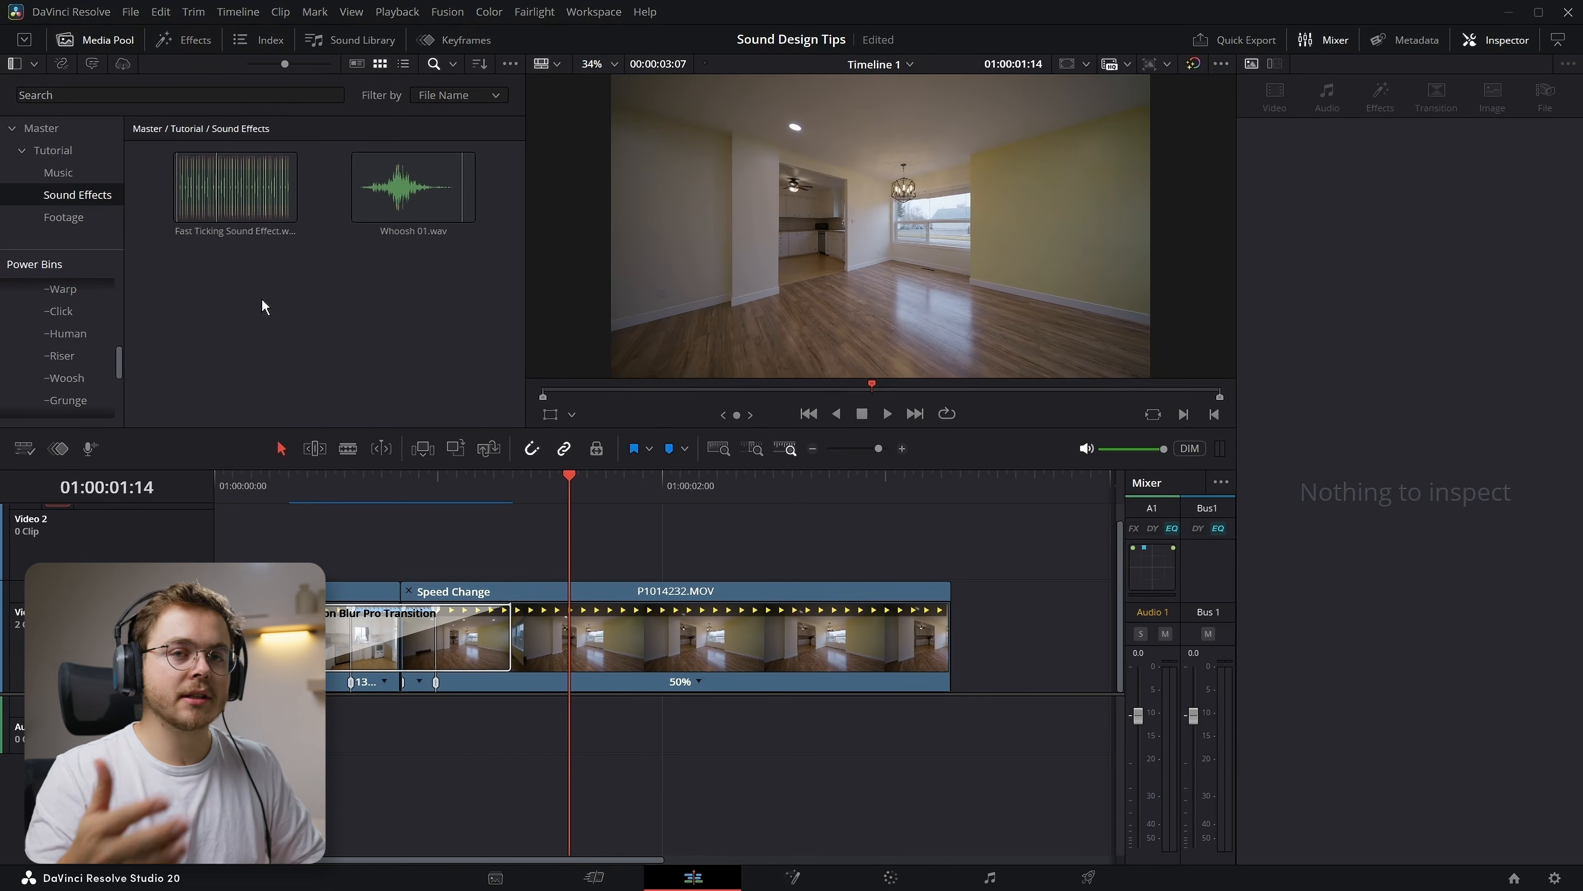
# Place Whoosh 01.wav on Audio 1 from the start of the timeline beneath the transition and play it back
pyautogui.doubleClick(377, 193)
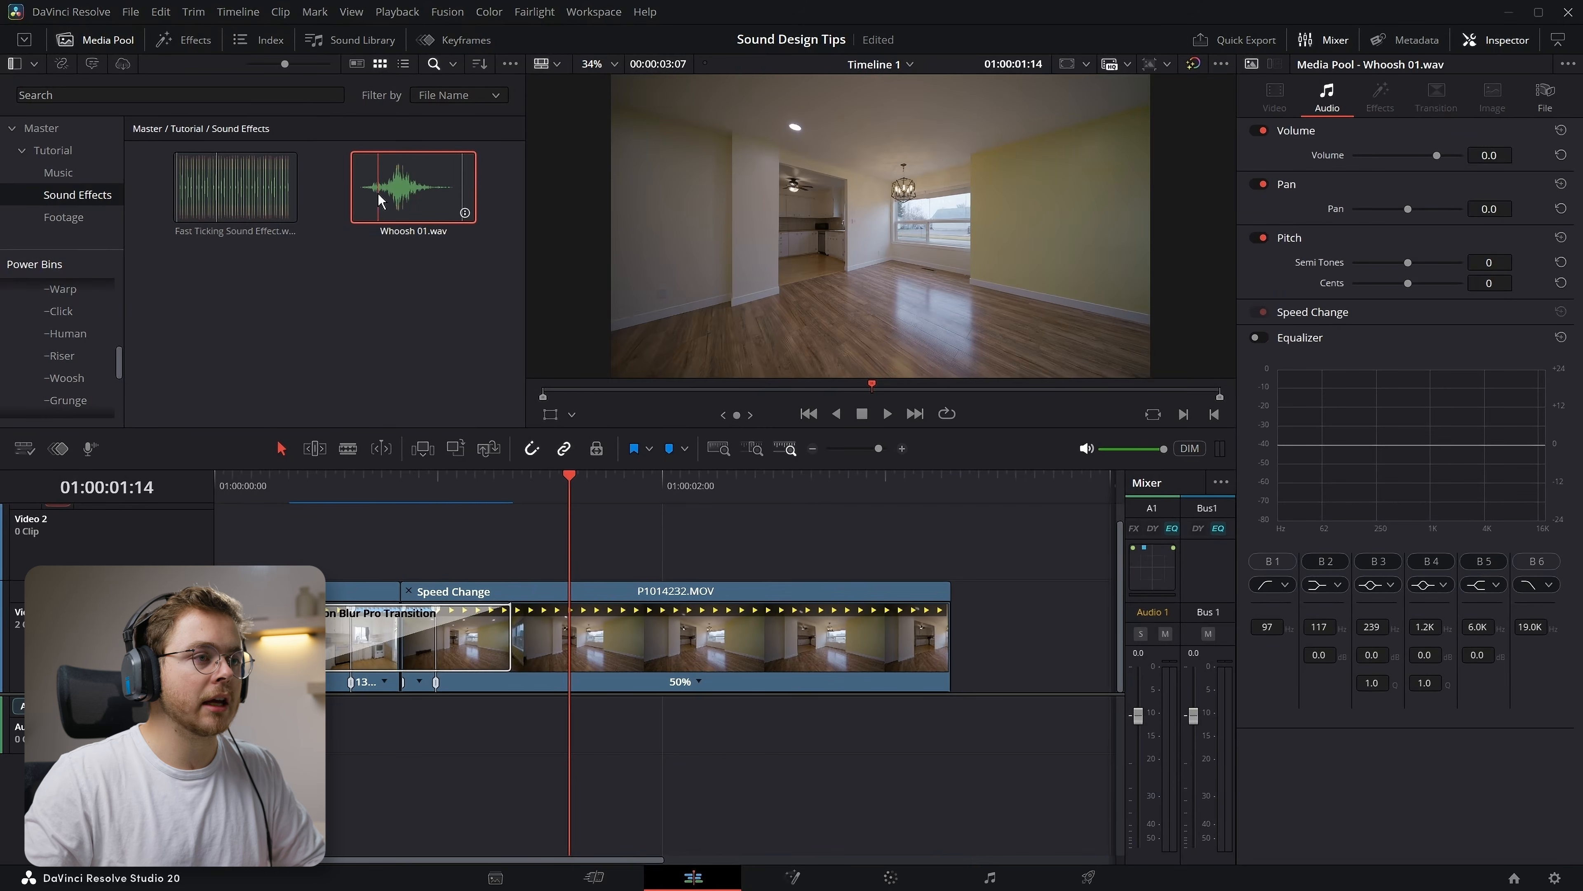
pyautogui.moveTo(777, 255); pyautogui.dragTo(282, 726)
pyautogui.moveTo(753, 665); pyautogui.dragTo(697, 667)
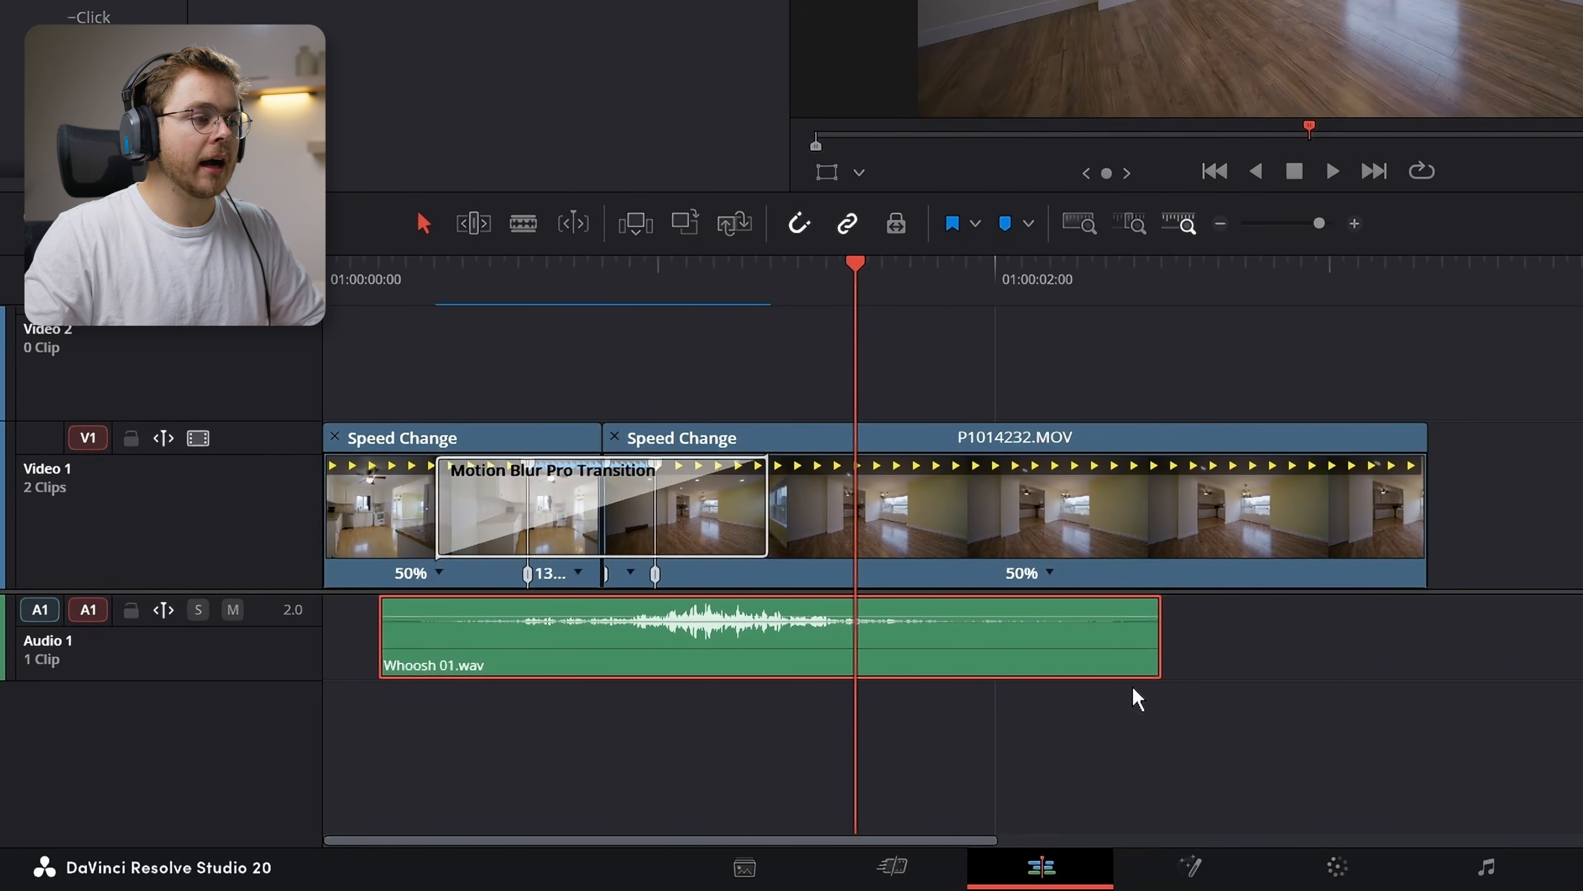
pyautogui.moveTo(919, 672); pyautogui.dragTo(791, 652)
pyautogui.moveTo(342, 649); pyautogui.dragTo(396, 673)
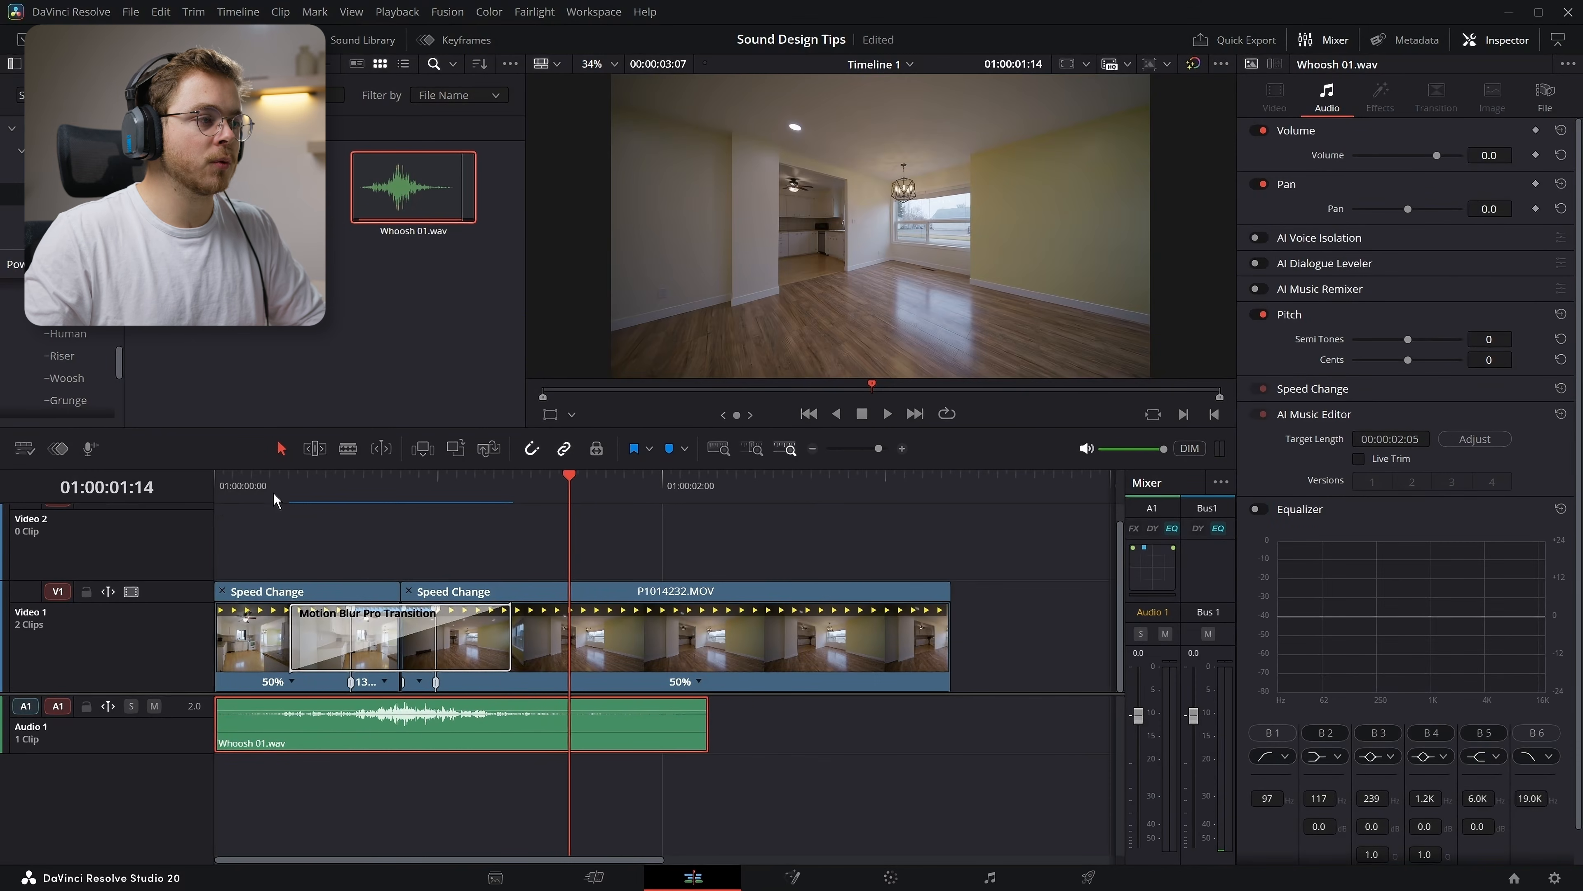
pyautogui.press('Home')
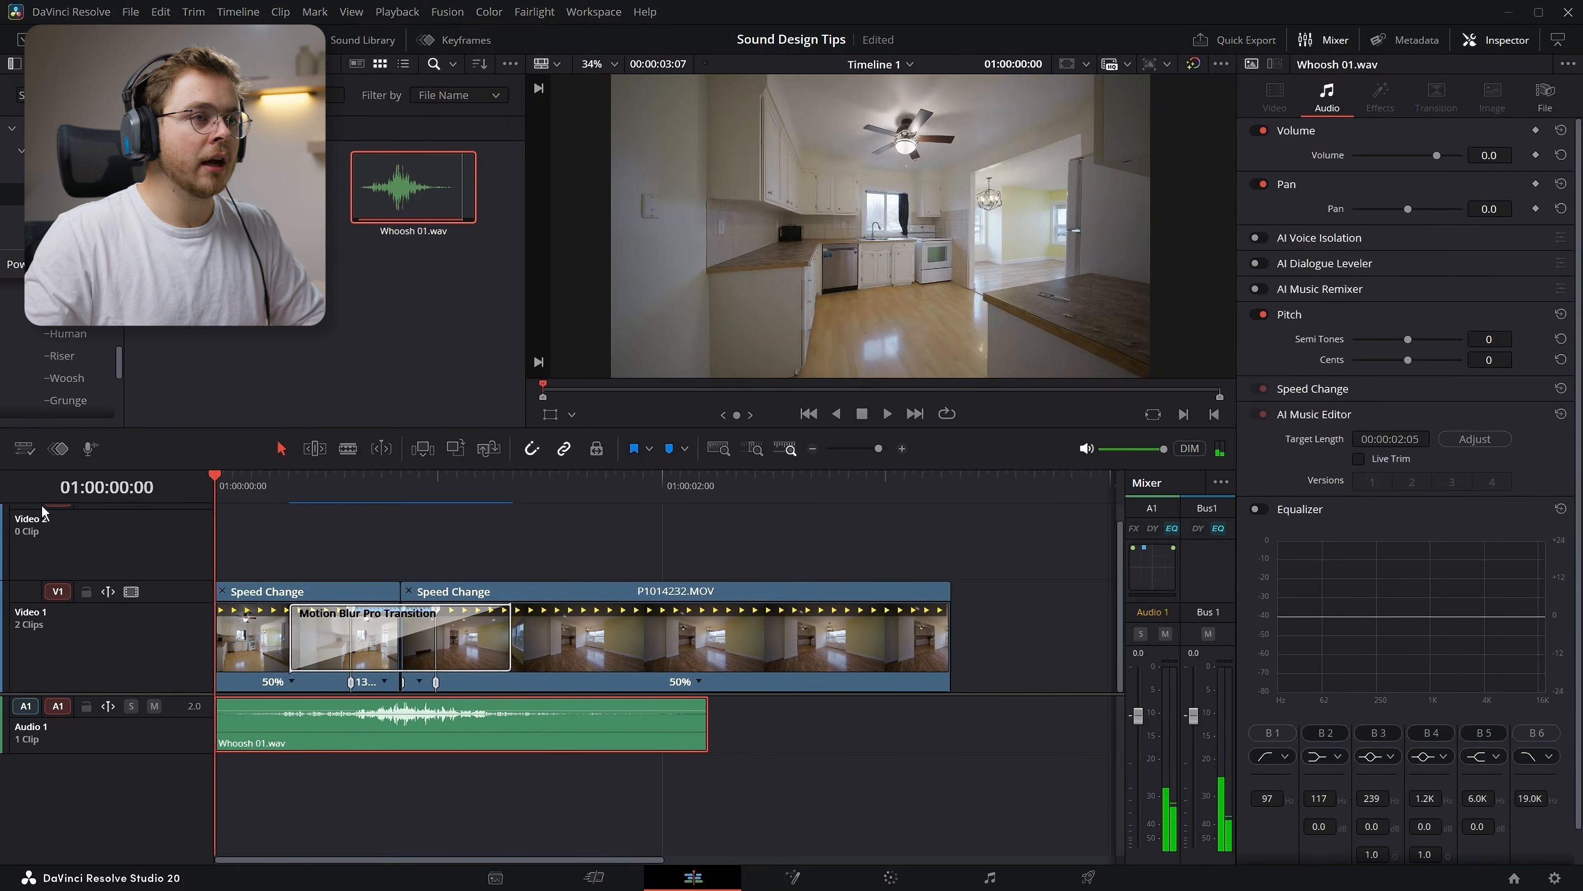
pyautogui.press('space')
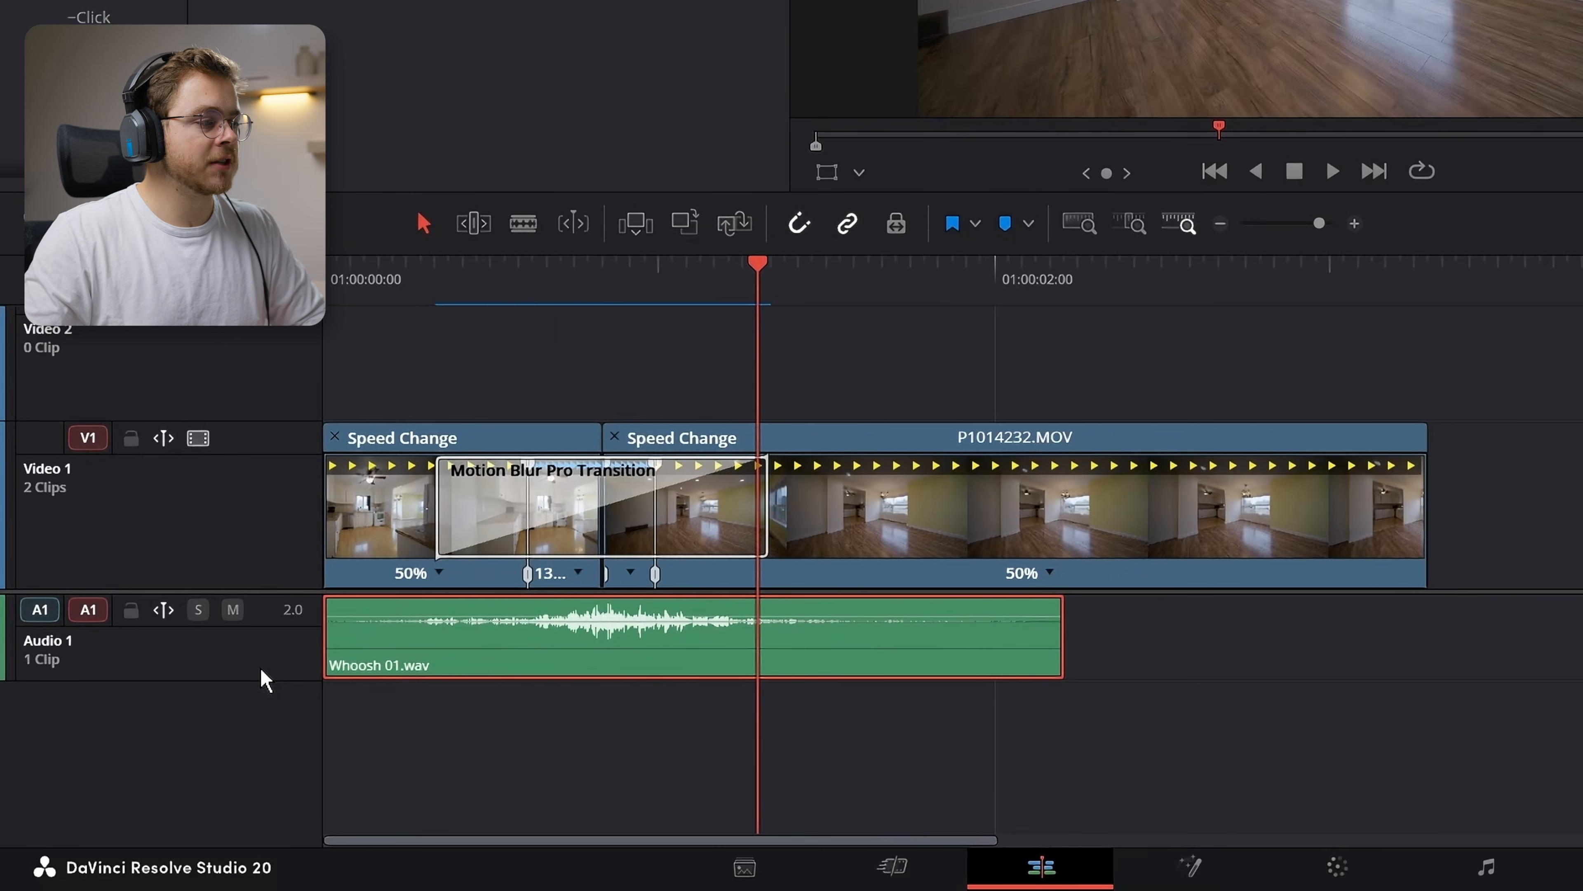
# Change the Audio 1 track type to Mono and play the timeline from the beginning
pyautogui.rightClick(172, 746)
pyautogui.moveTo(384, 593)
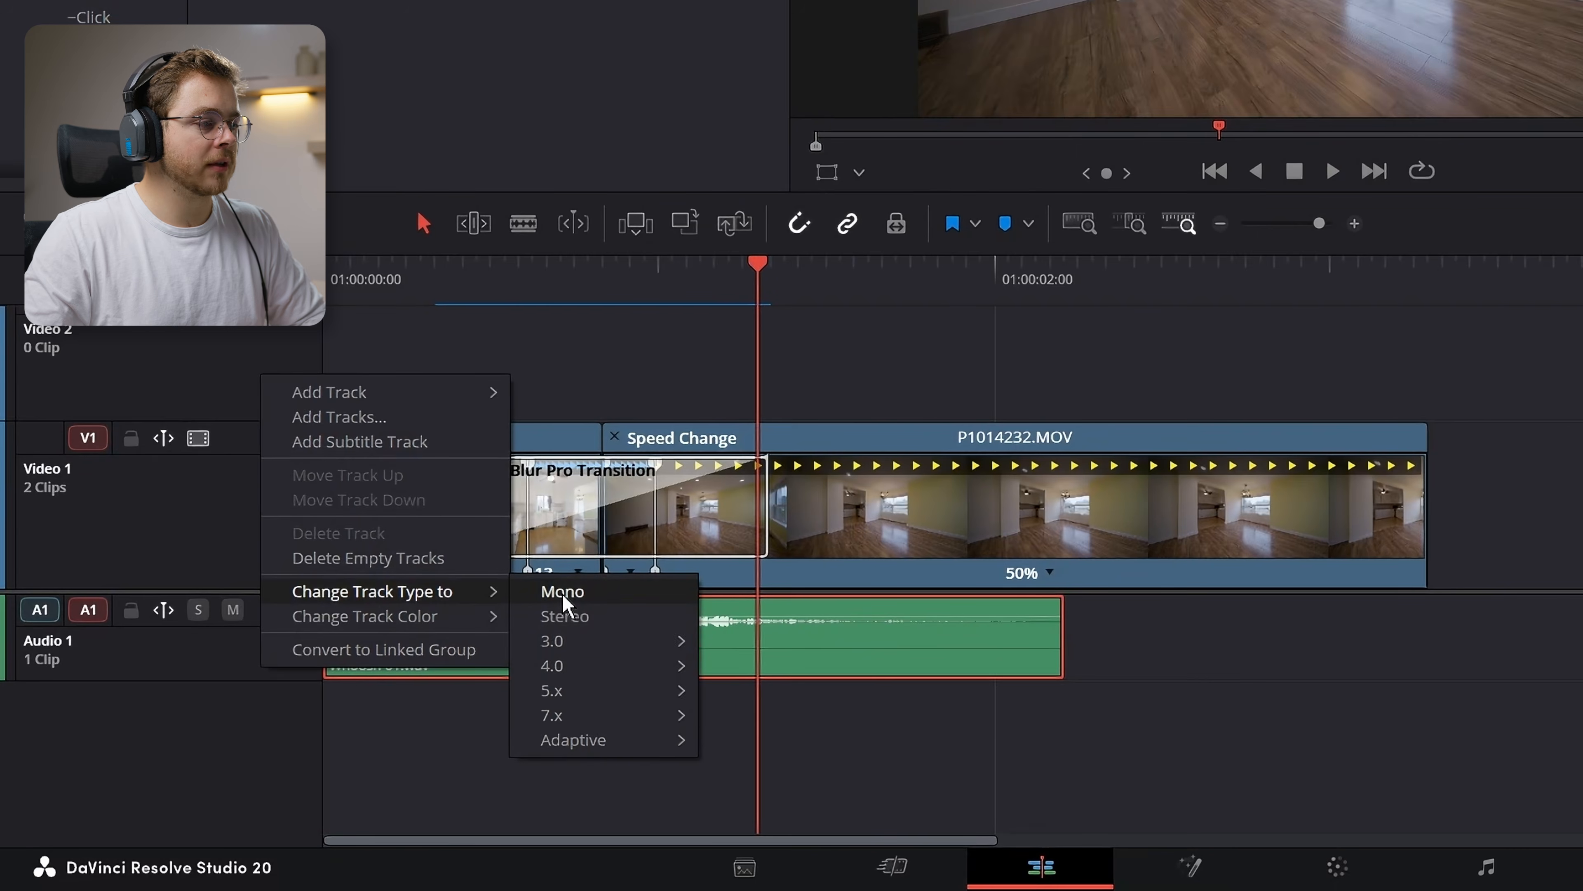
pyautogui.click(560, 595)
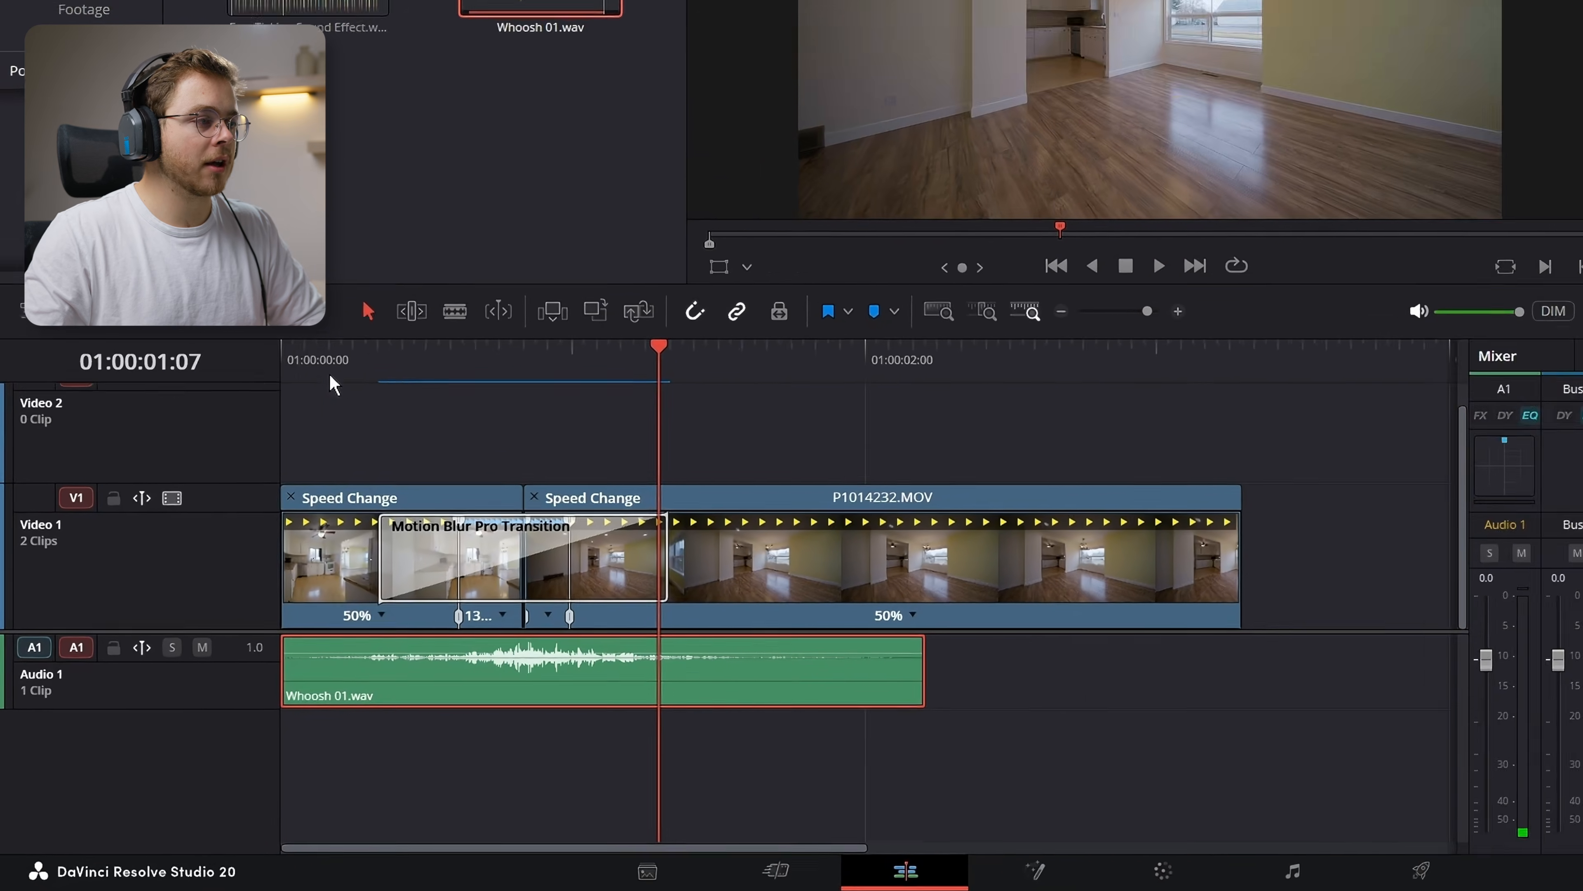
pyautogui.press('Home')
pyautogui.press('space')
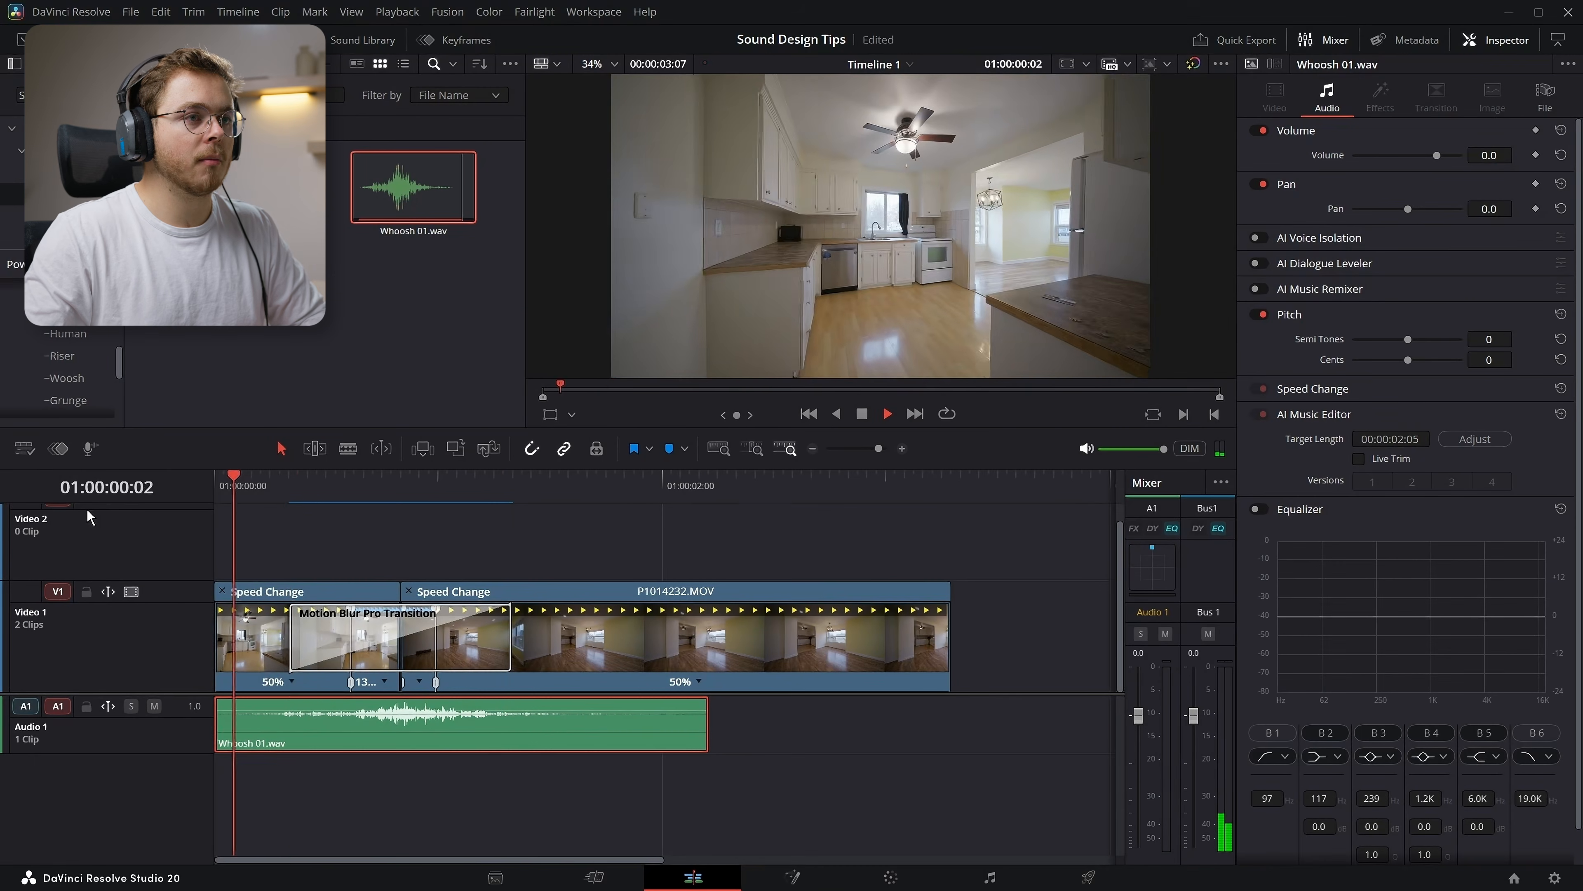
pyautogui.press('space')
# Scrub through the Motion Blur Pro Transition and replay it from the start to judge the whoosh's timing against the movement
pyautogui.click(330, 512)
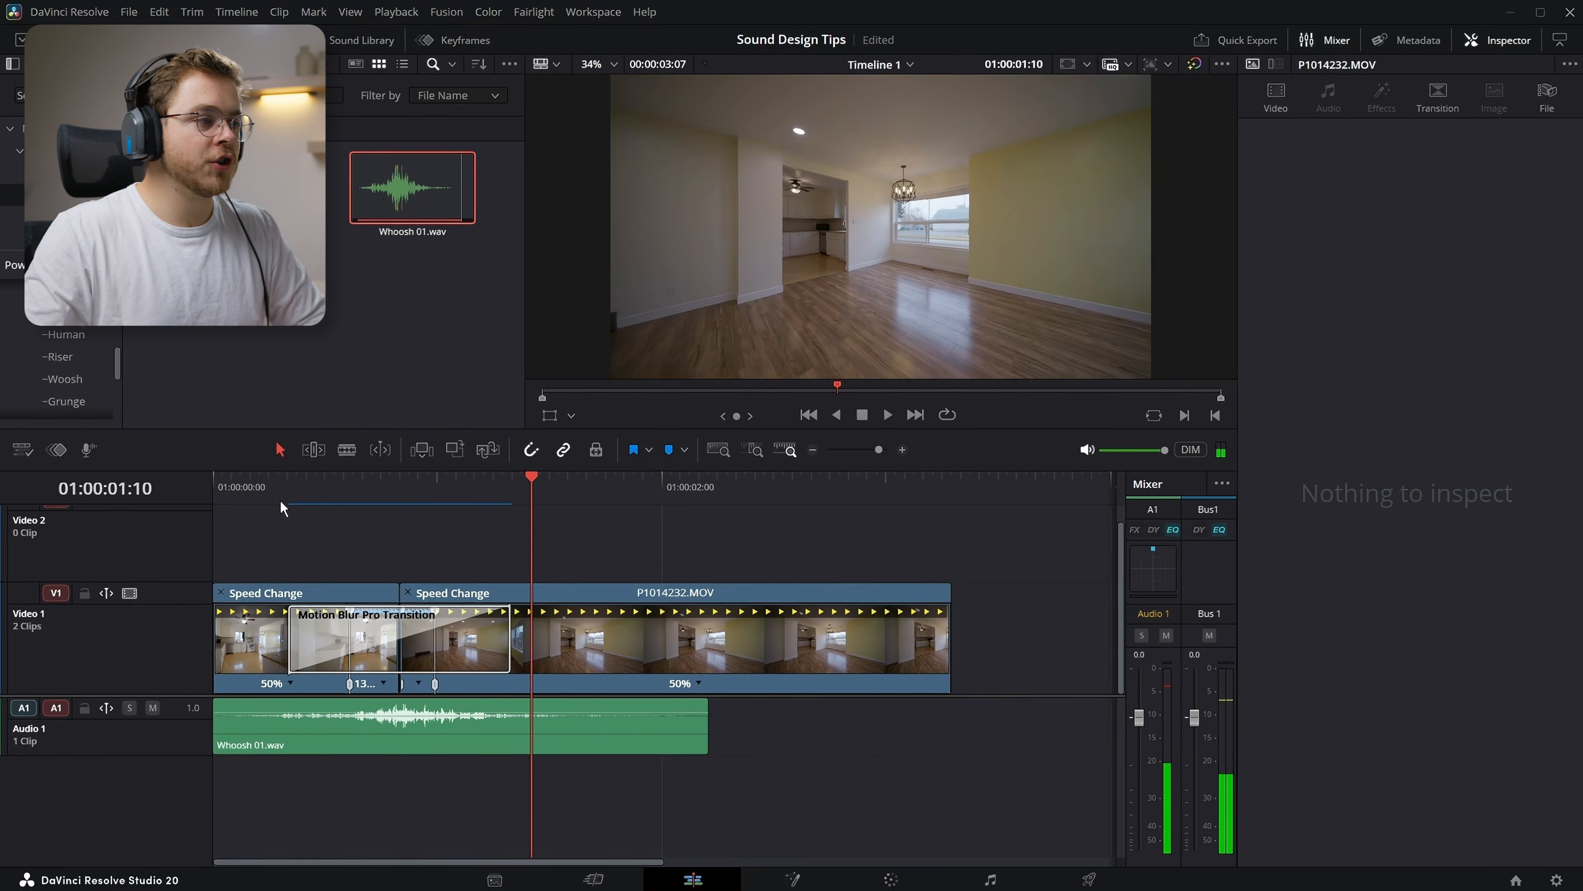
pyautogui.moveTo(279, 496); pyautogui.dragTo(344, 488)
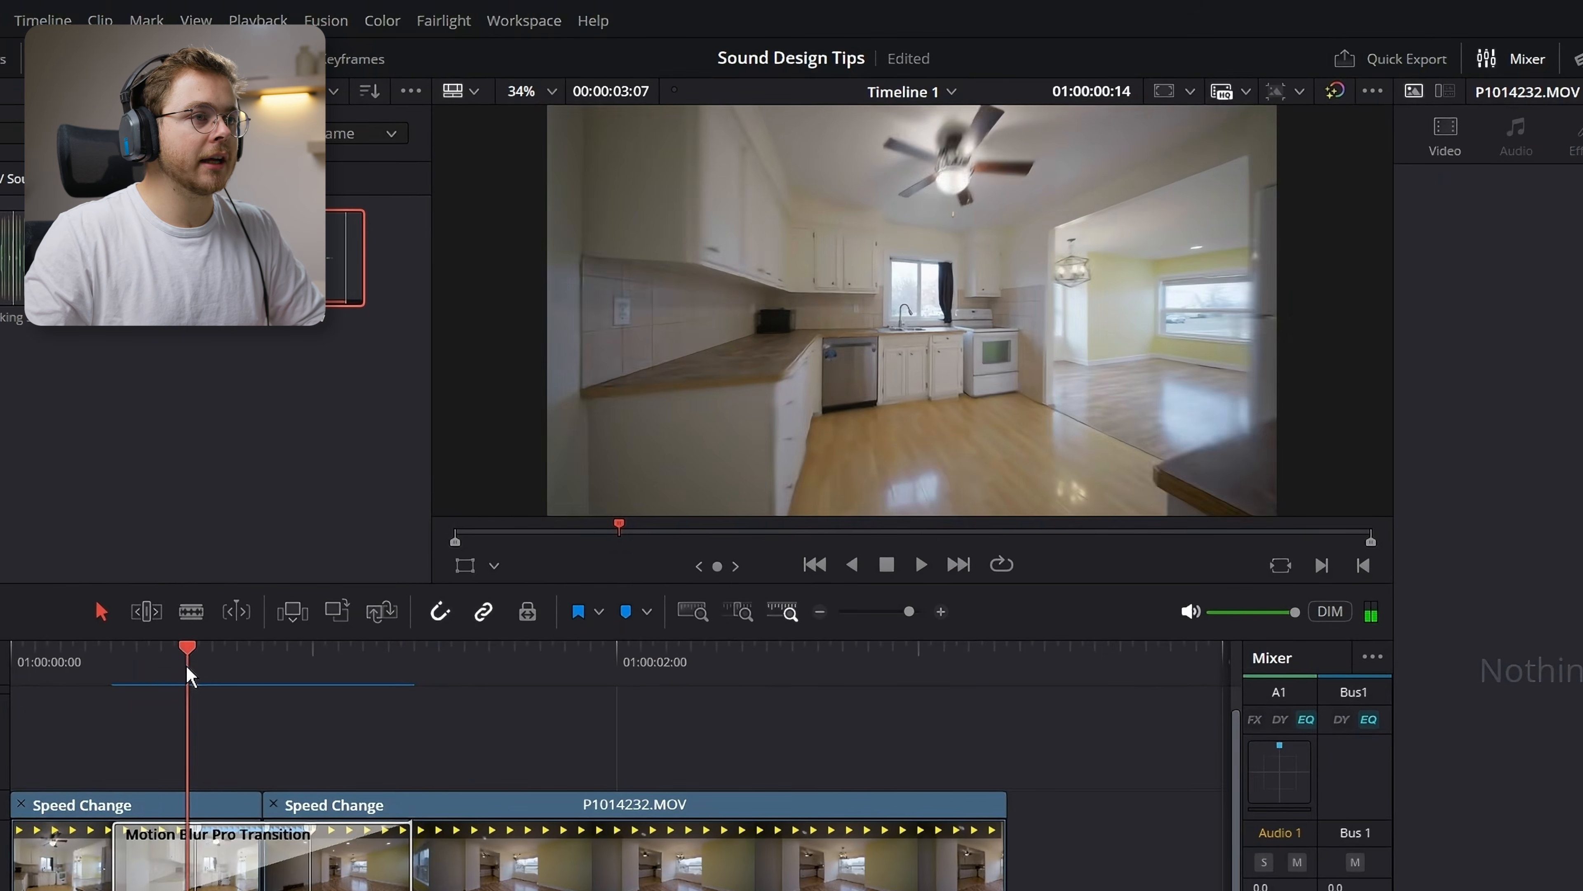
pyautogui.moveTo(186, 666); pyautogui.dragTo(223, 665)
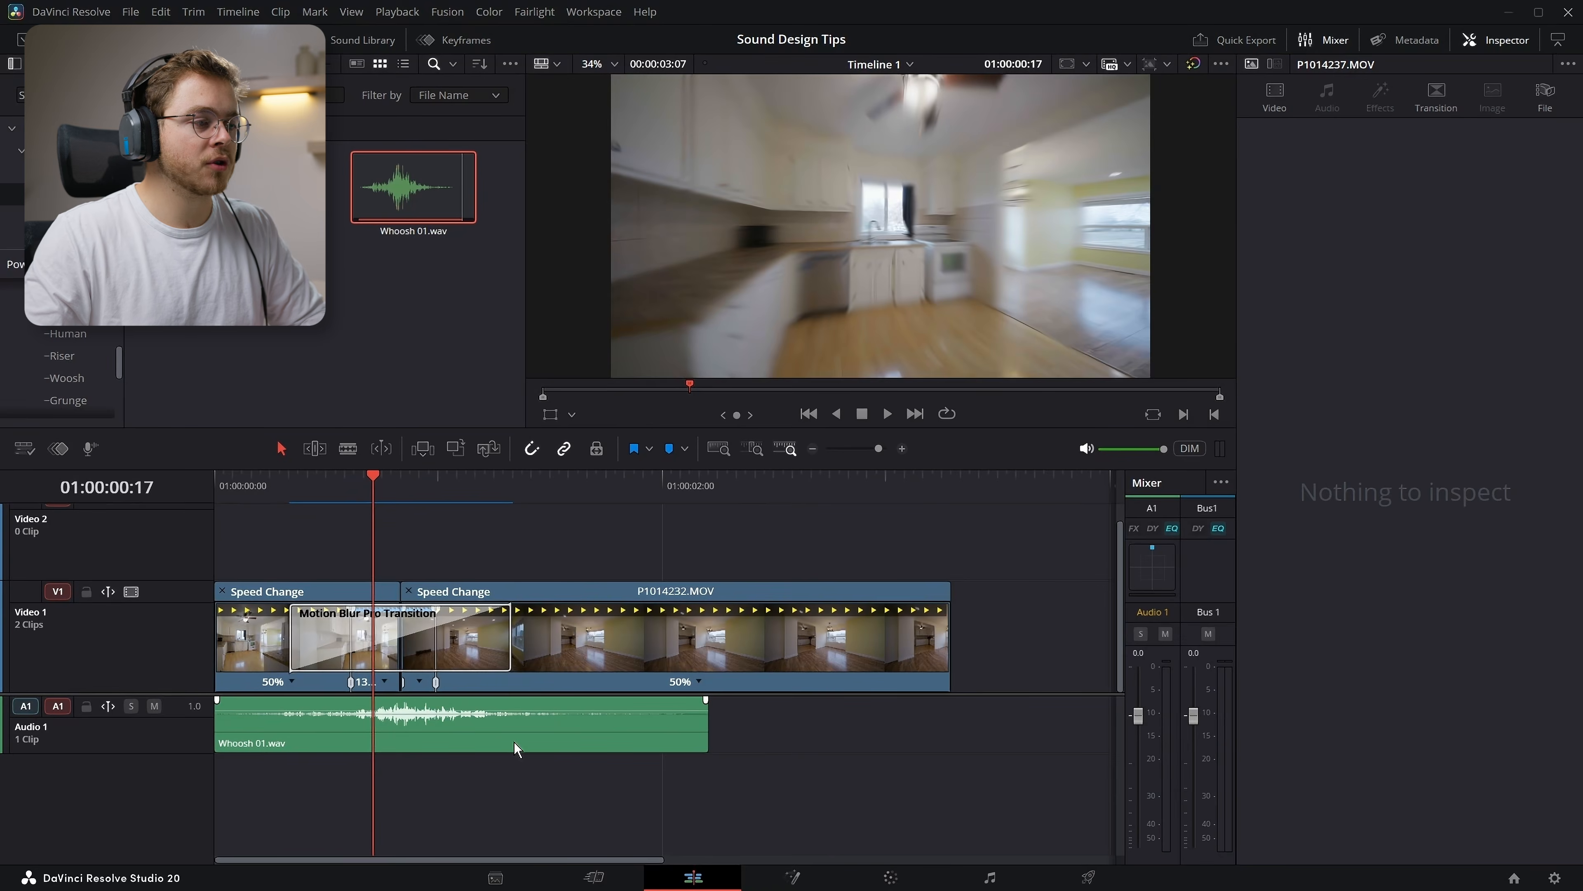
pyautogui.press('Home')
pyautogui.press('space')
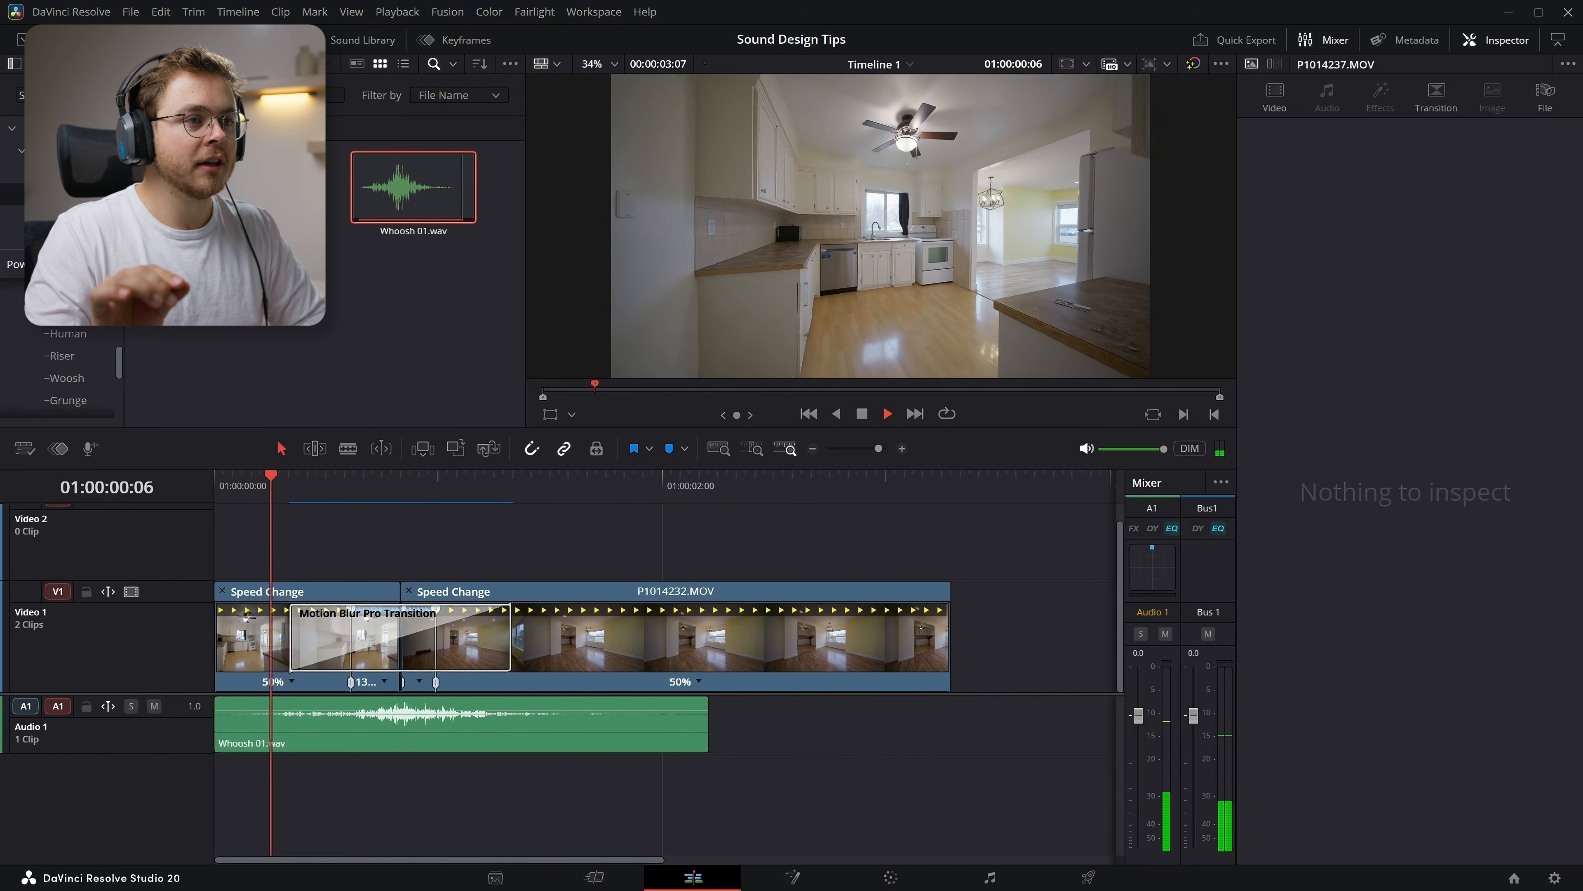
pyautogui.press('space')
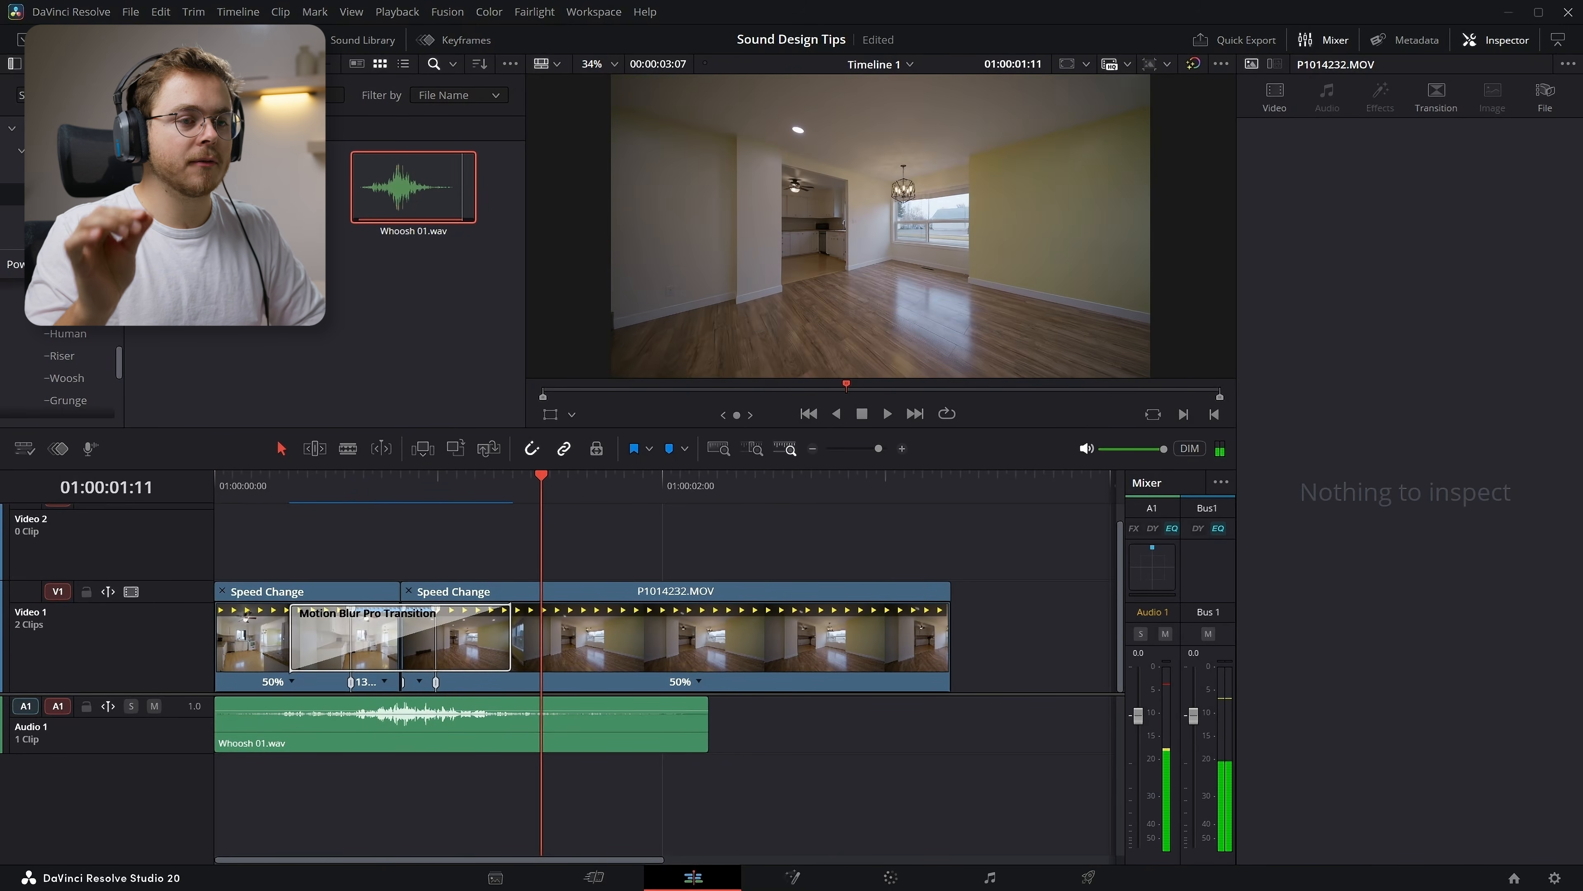
# Speed the whoosh clip up to 121 and shift it 3 frames later to line up with the transition, checking by playback
pyautogui.click(302, 720)
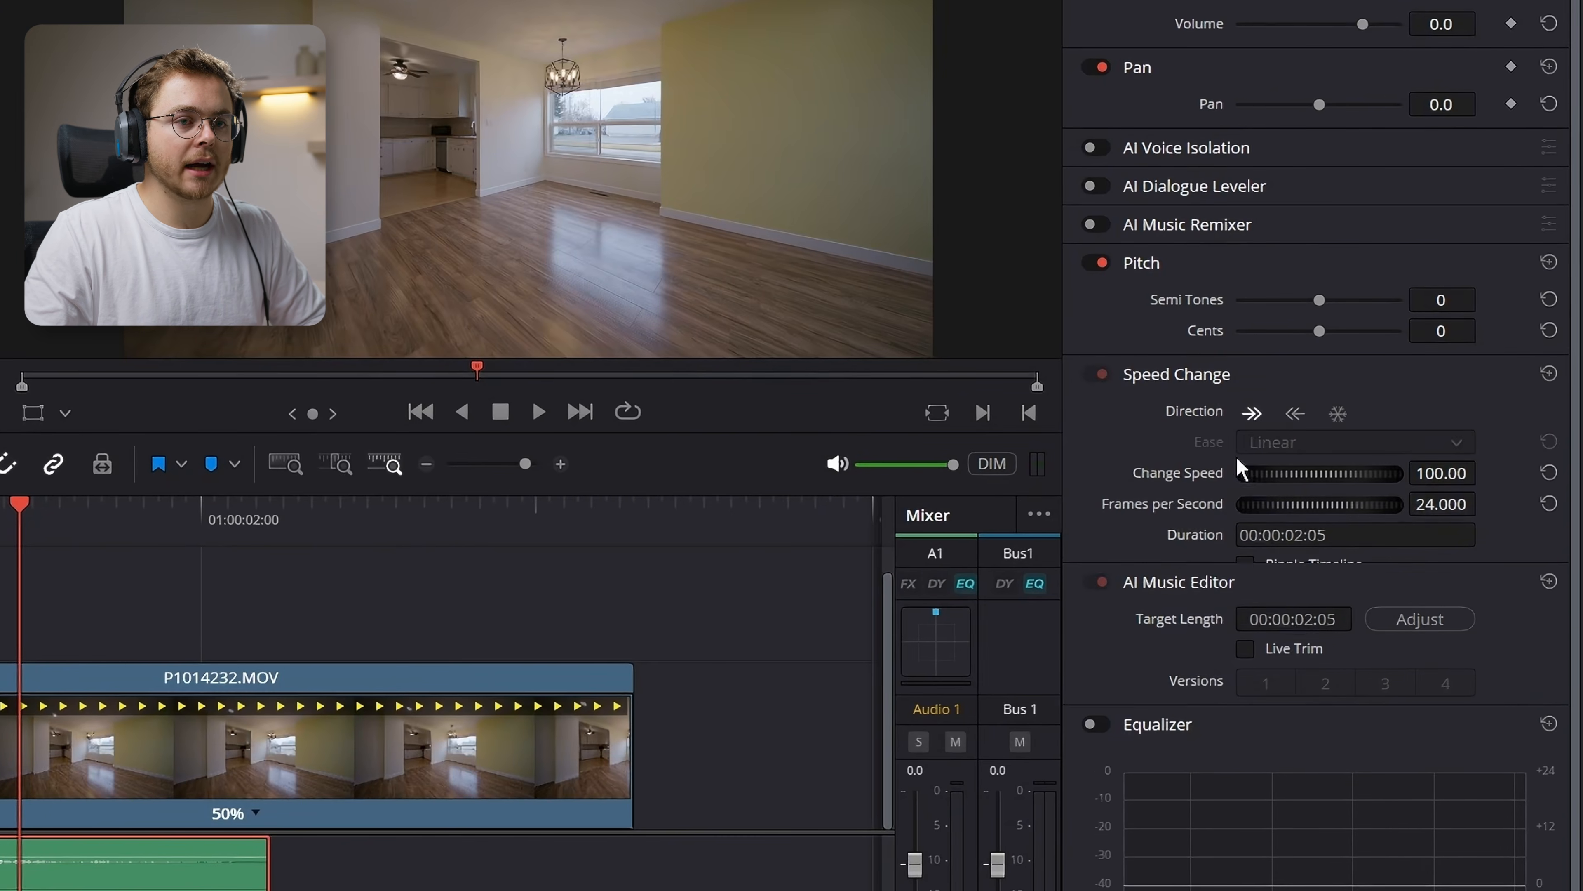
pyautogui.moveTo(1268, 472); pyautogui.dragTo(1297, 480)
pyautogui.moveTo(488, 737); pyautogui.dragTo(517, 744)
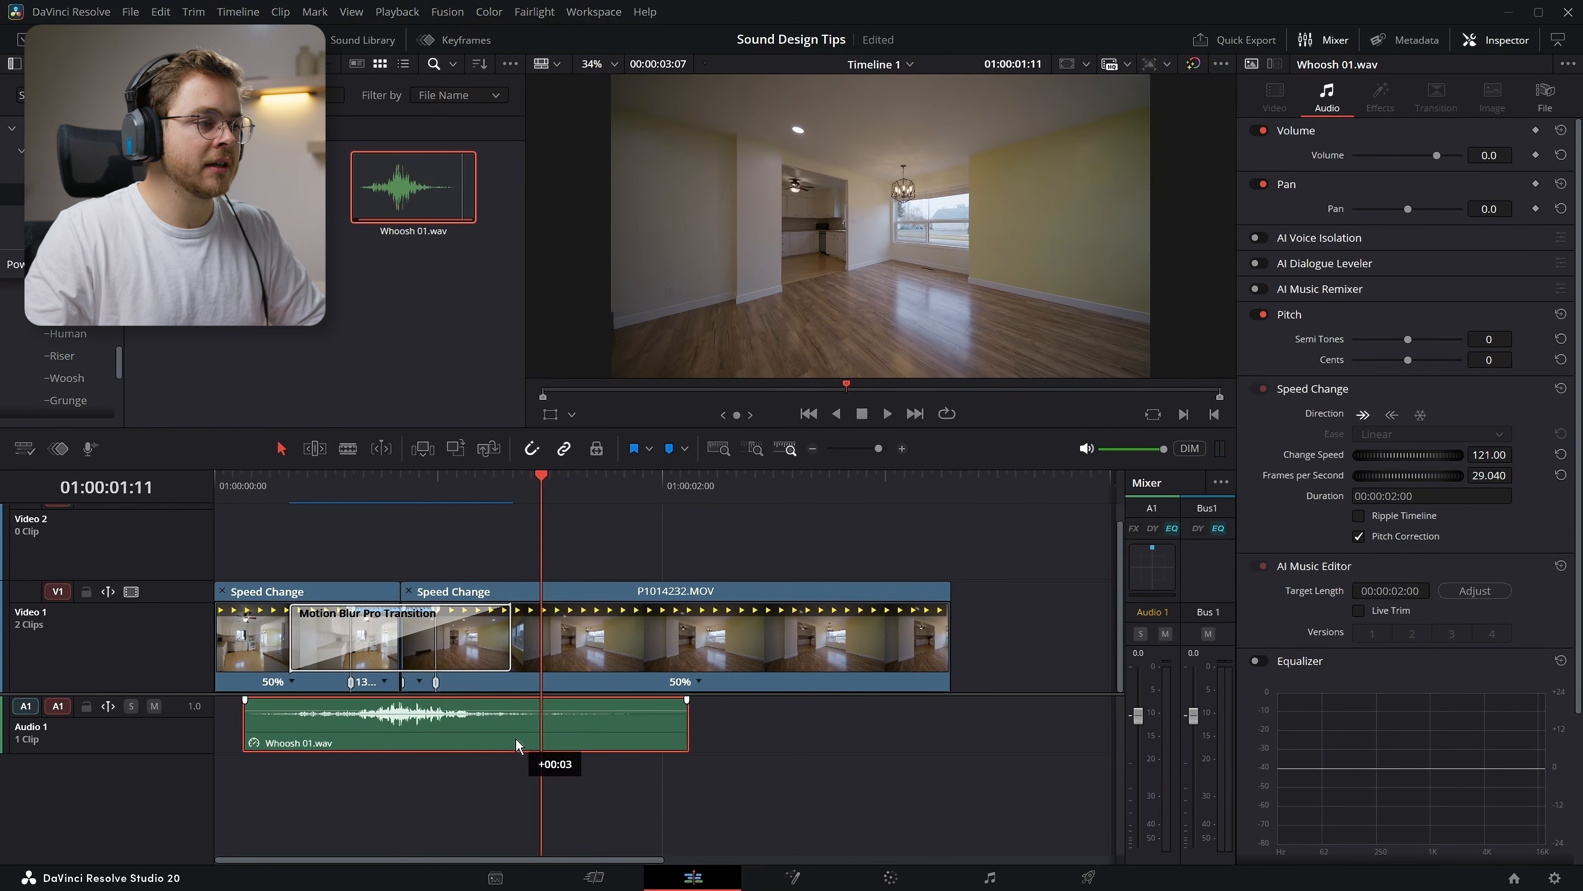
pyautogui.press('Home')
pyautogui.press('space')
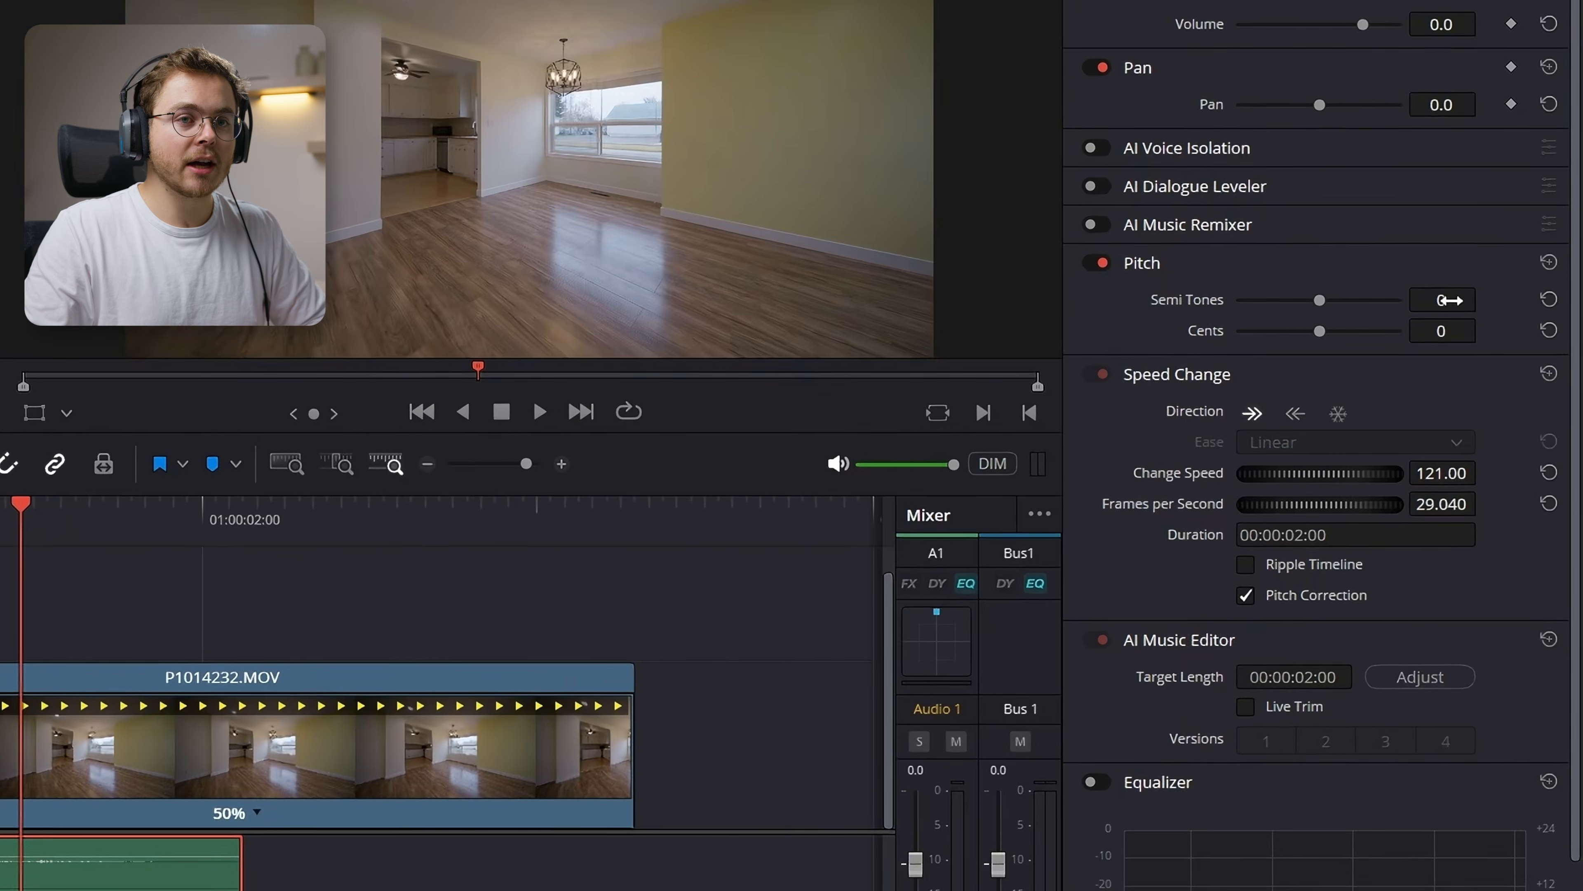
# Try lowering the whoosh clip's pitch to -7 semitones and play the transition
pyautogui.moveTo(1494, 339); pyautogui.dragTo(1485, 339)
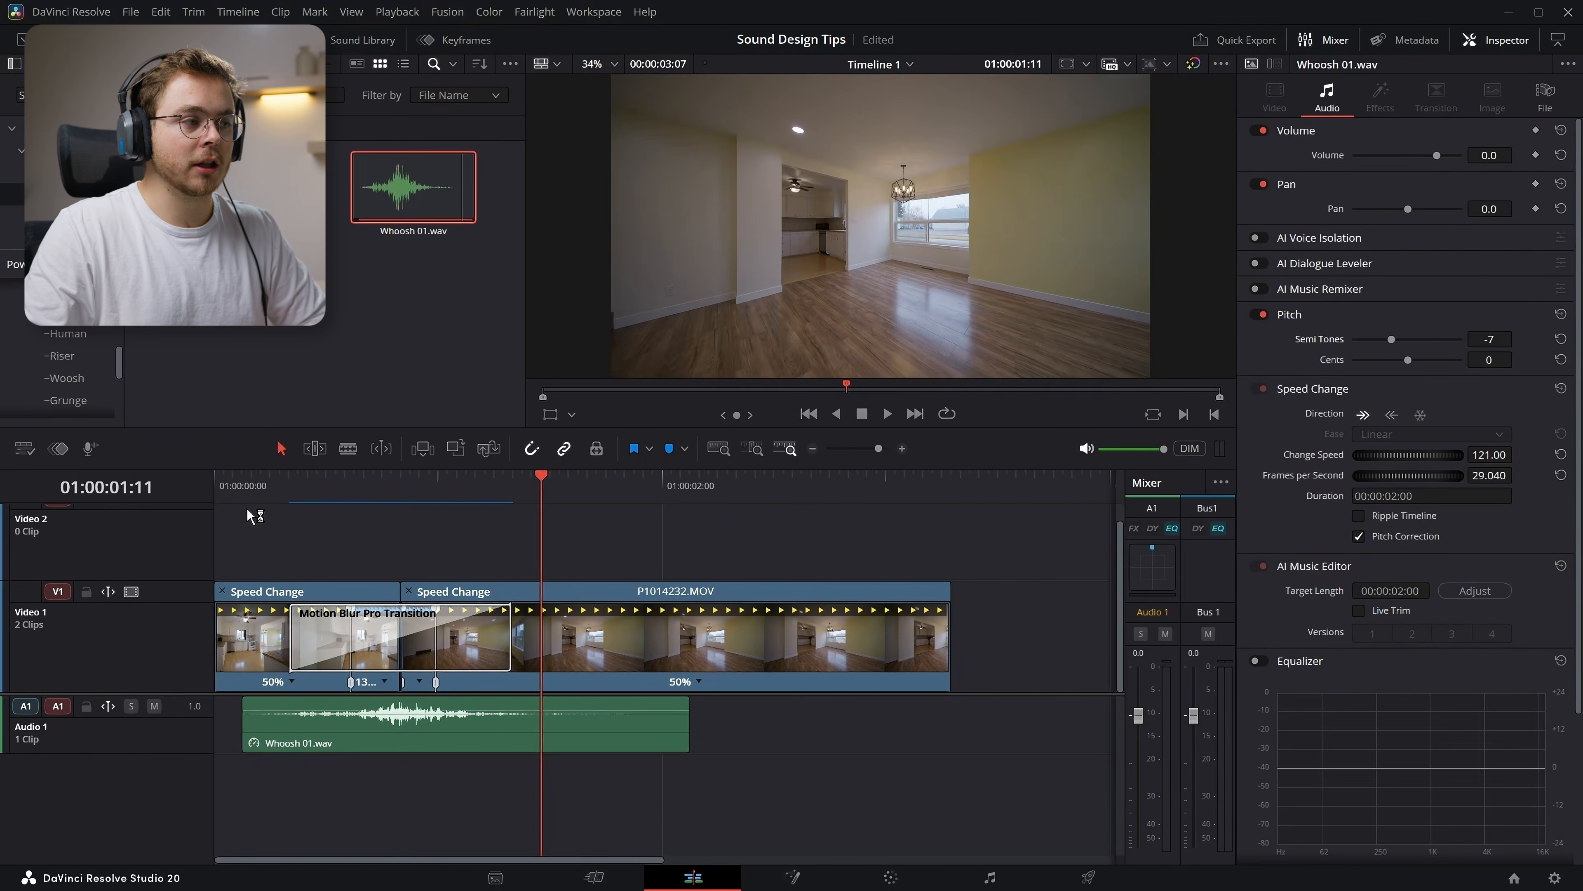
pyautogui.click(244, 495)
pyautogui.press('space')
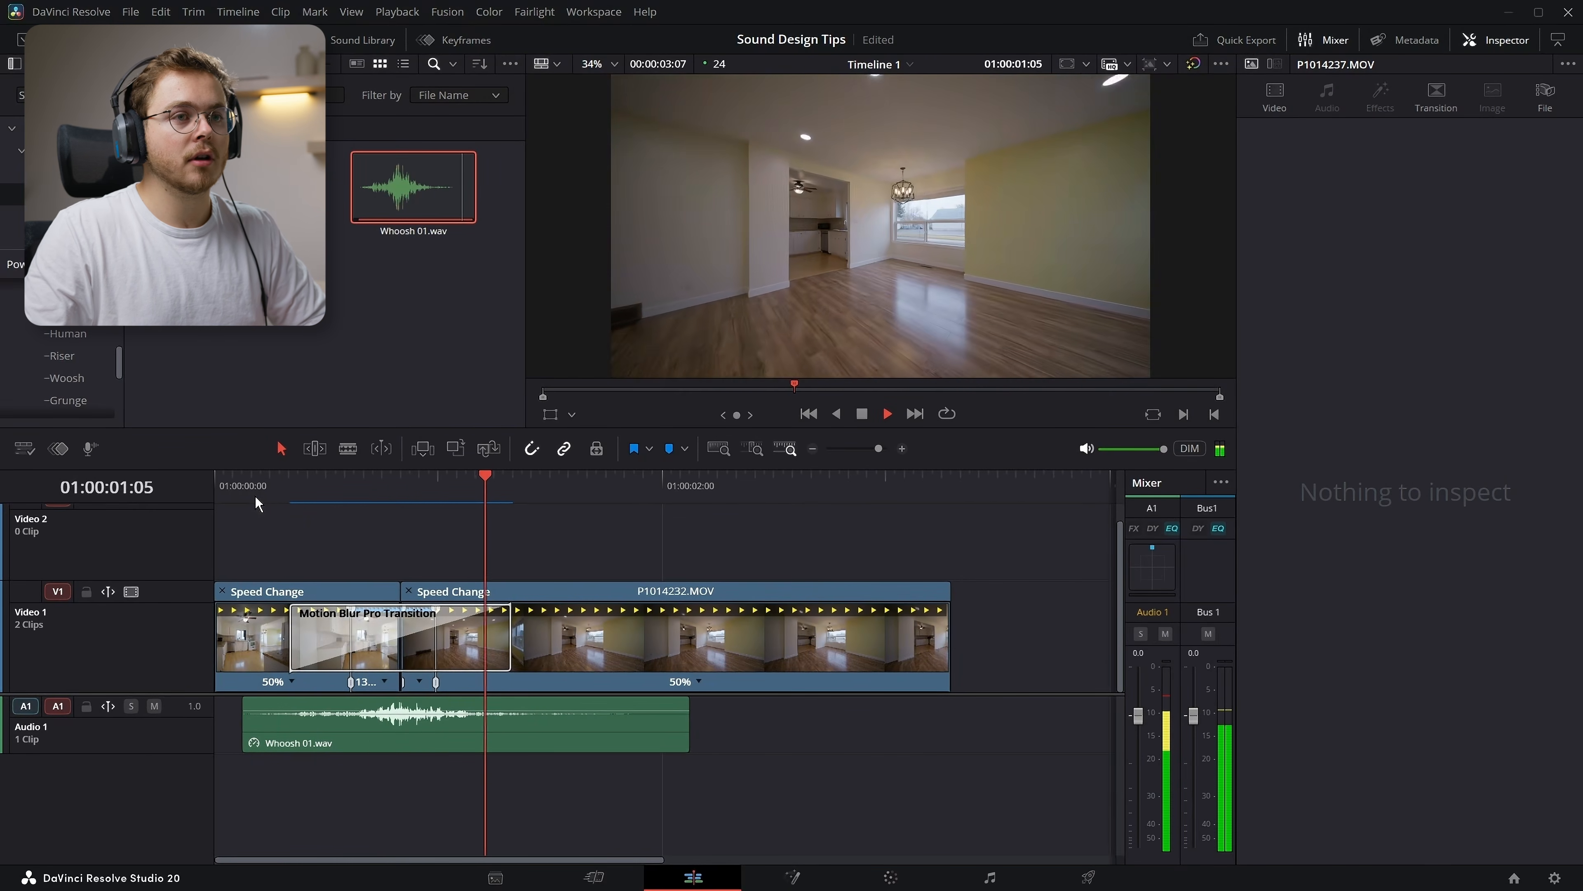
# Enable the whoosh clip's equalizer, boosting the lows by 9.7 dB at 468 Hz with band 2 and cutting the highs with band 5
pyautogui.click(579, 741)
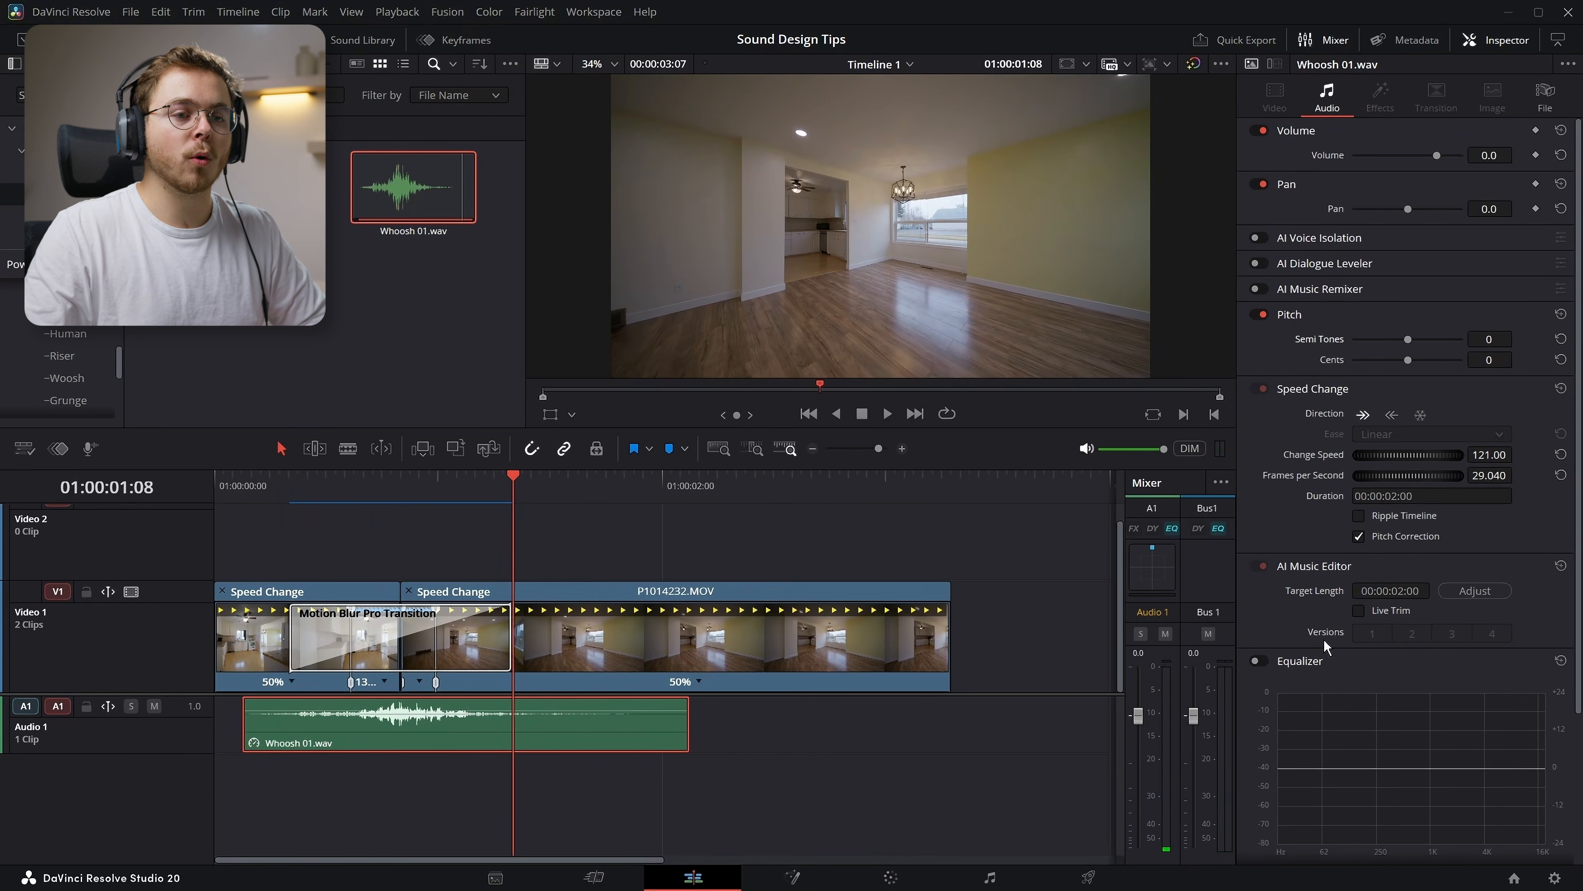
pyautogui.scroll(-2, 1309, 670)
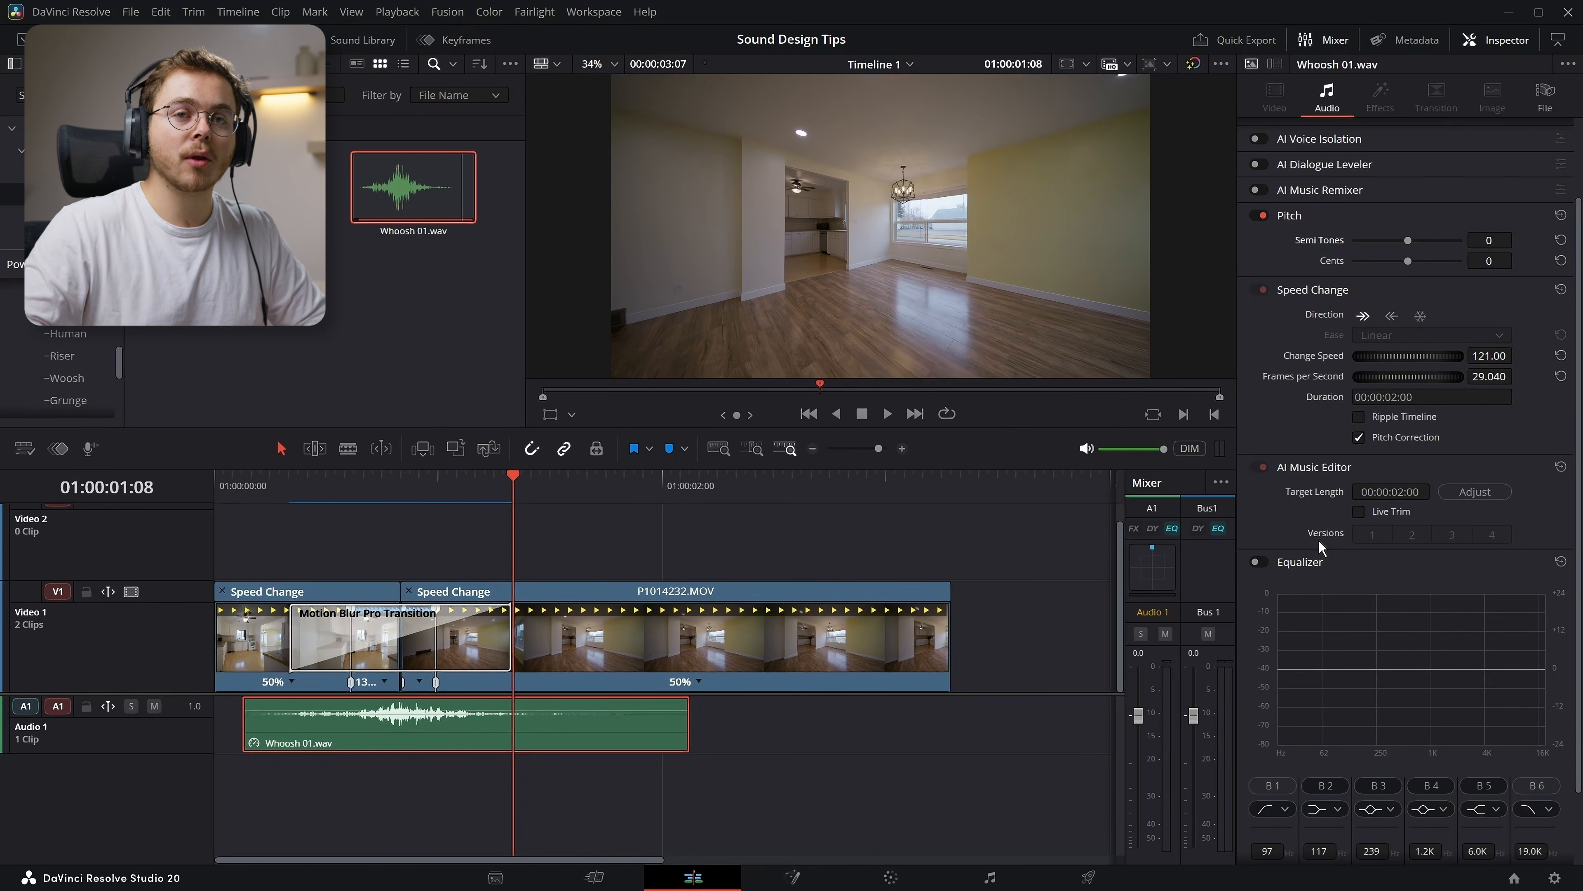
pyautogui.click(1259, 560)
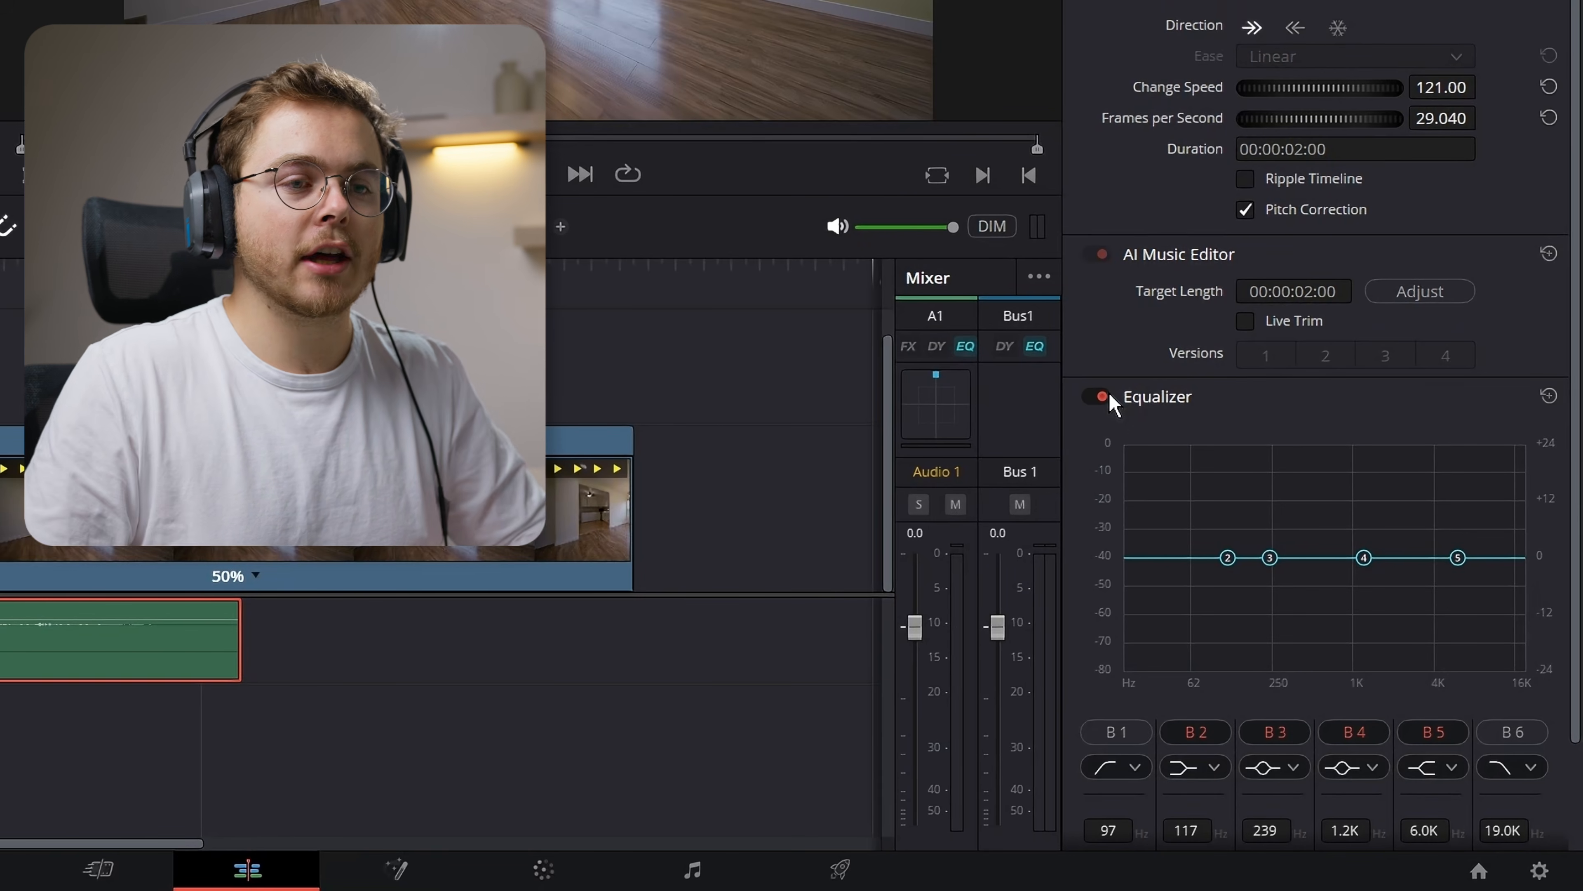
pyautogui.scroll(-3, 1097, 436)
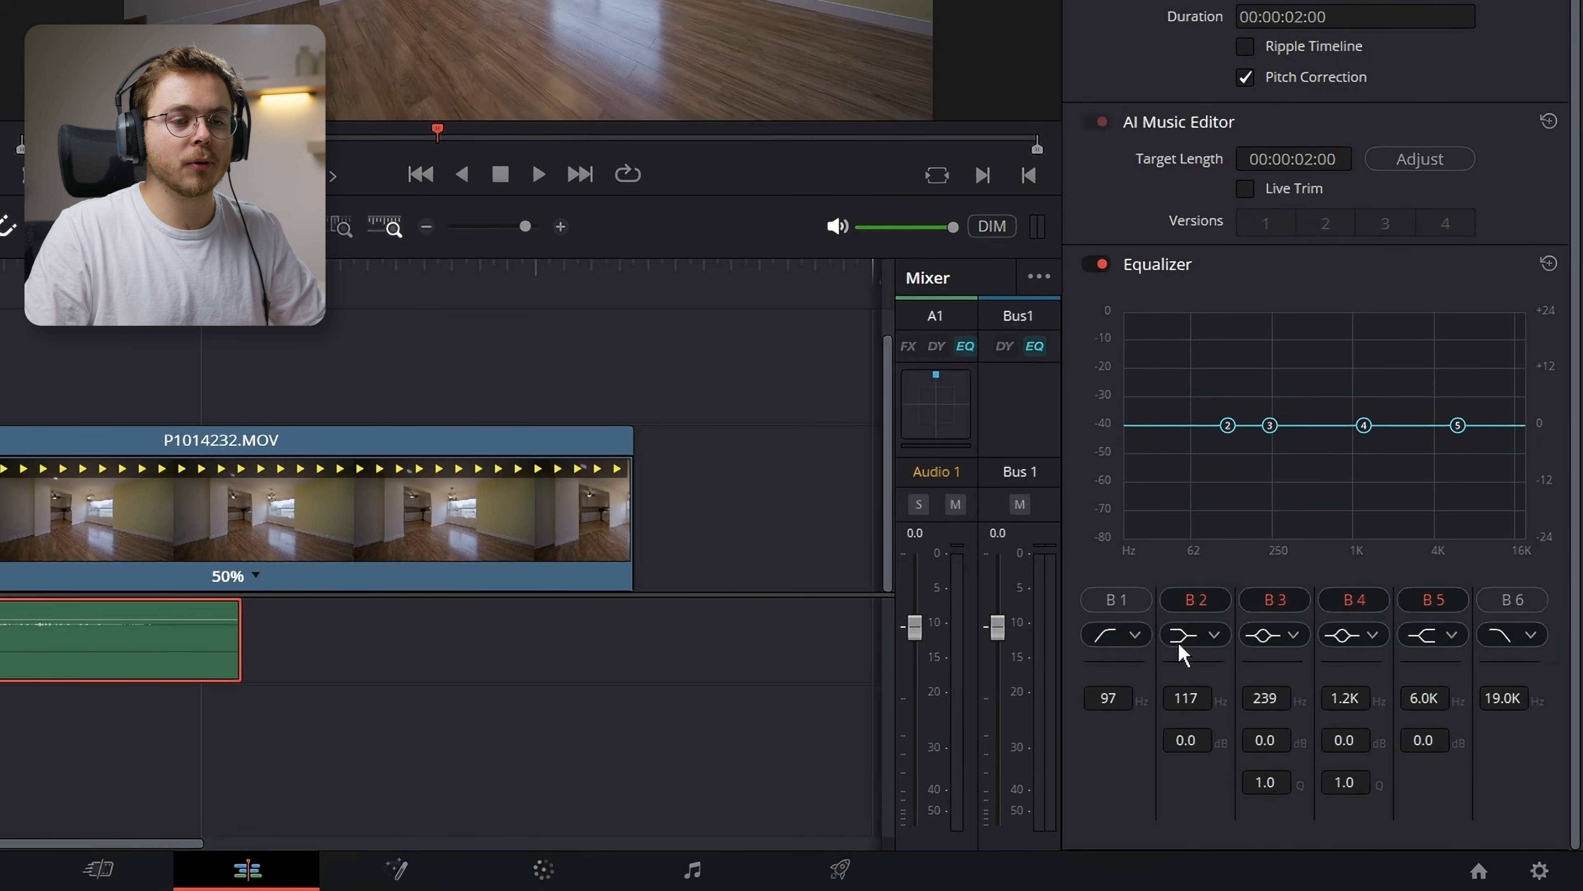
pyautogui.click(1201, 635)
pyautogui.moveTo(1230, 428); pyautogui.dragTo(1306, 392)
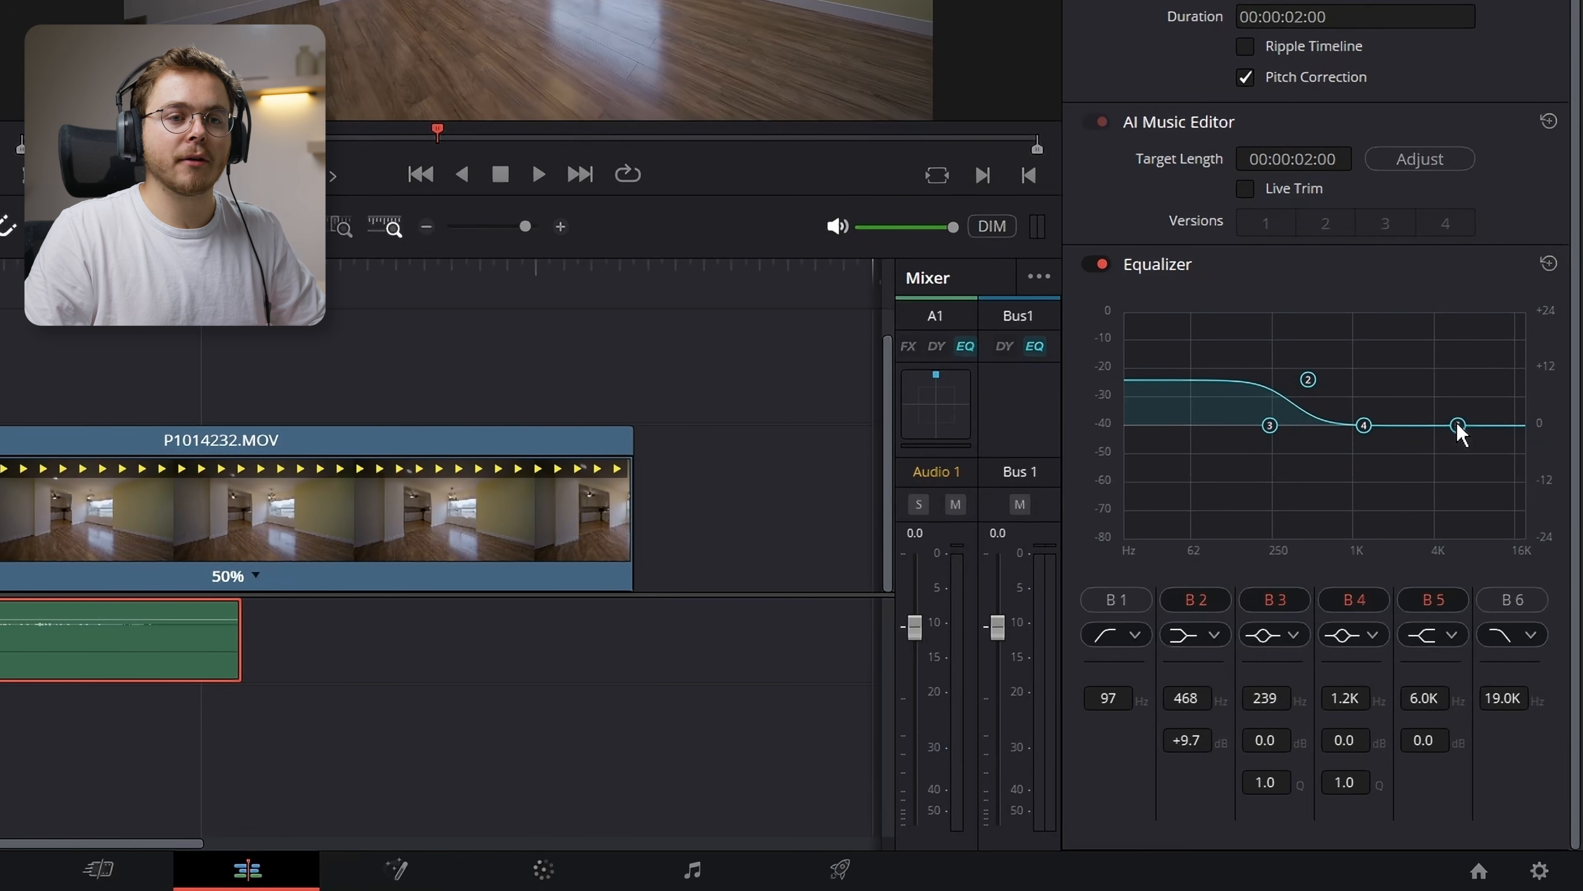
pyautogui.moveTo(1423, 433); pyautogui.dragTo(1337, 487)
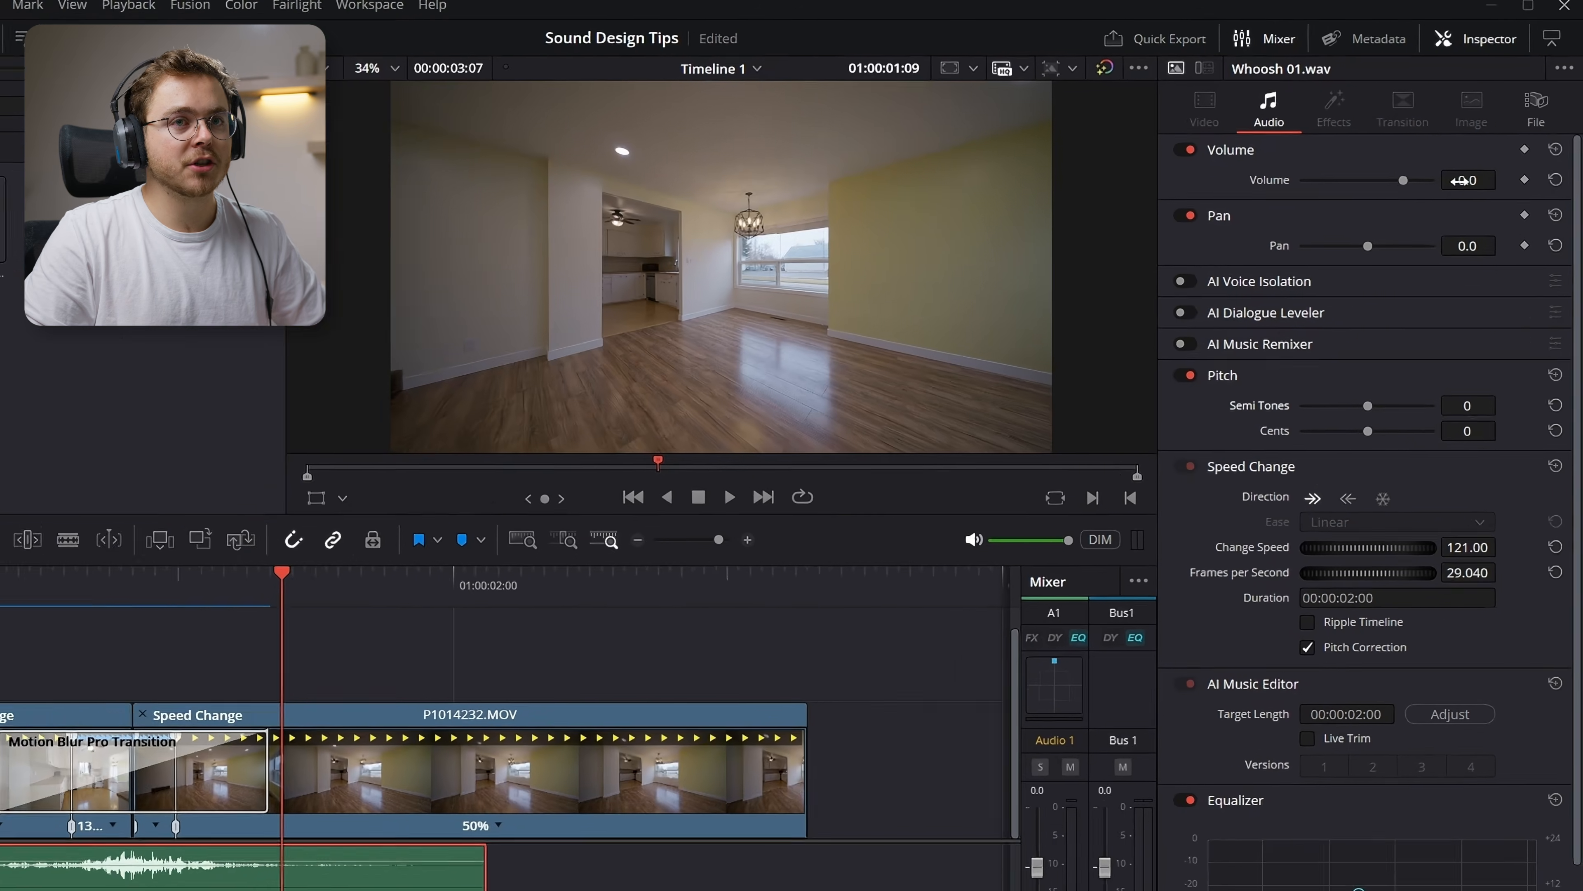
# Set the whoosh clip's volume to 1.0 and play through the transition to hear the equalized sound
pyautogui.moveTo(1489, 155); pyautogui.dragTo(1470, 156)
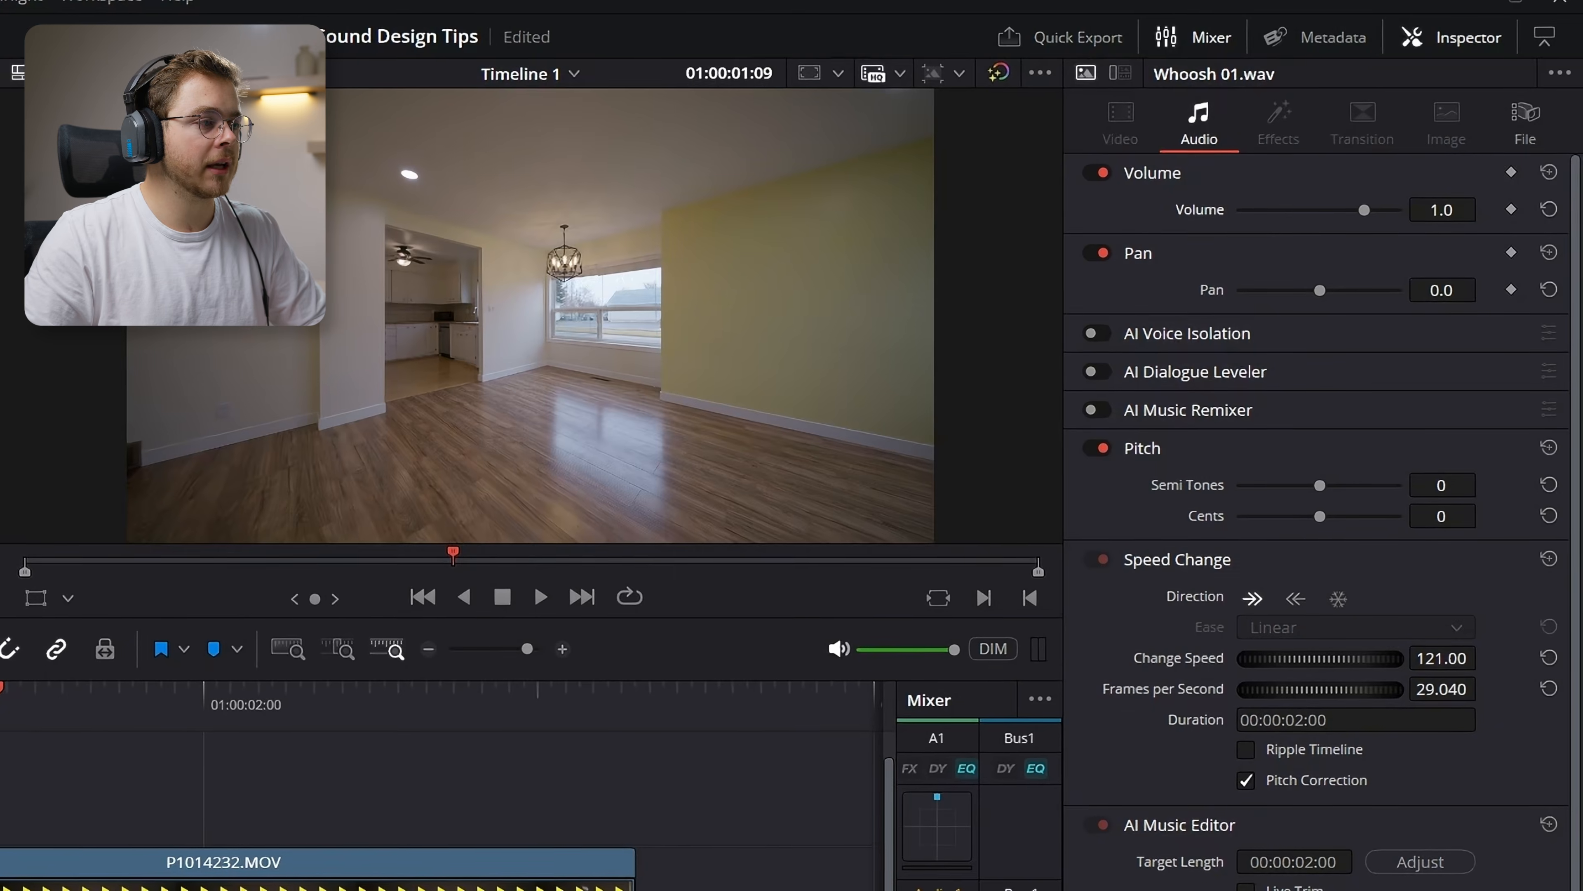
pyautogui.click(269, 494)
pyautogui.press('space')
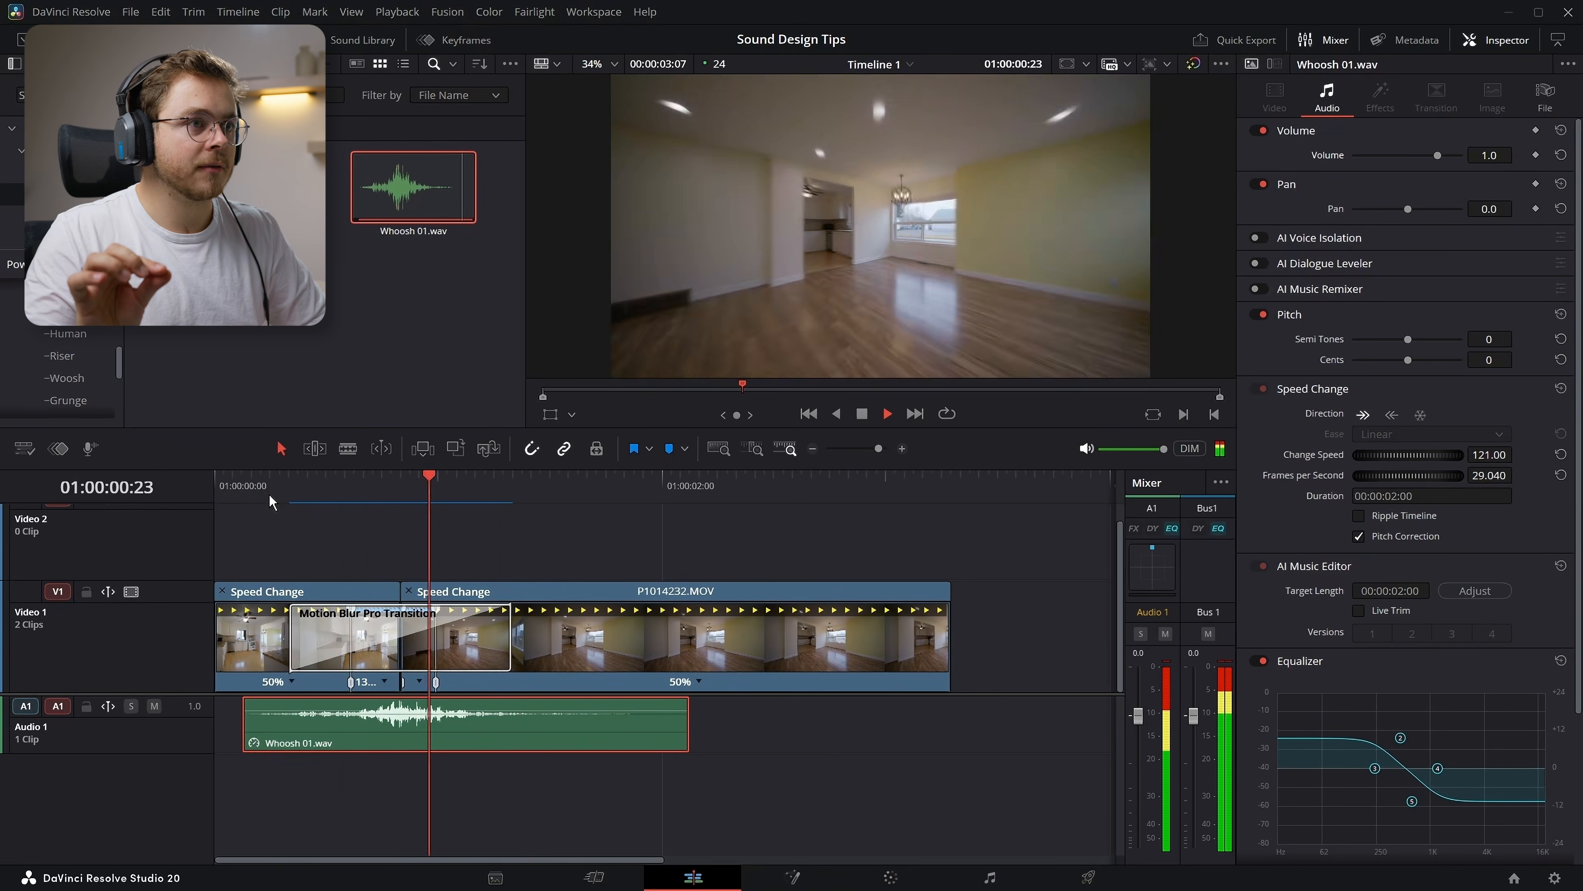
pyautogui.press('space')
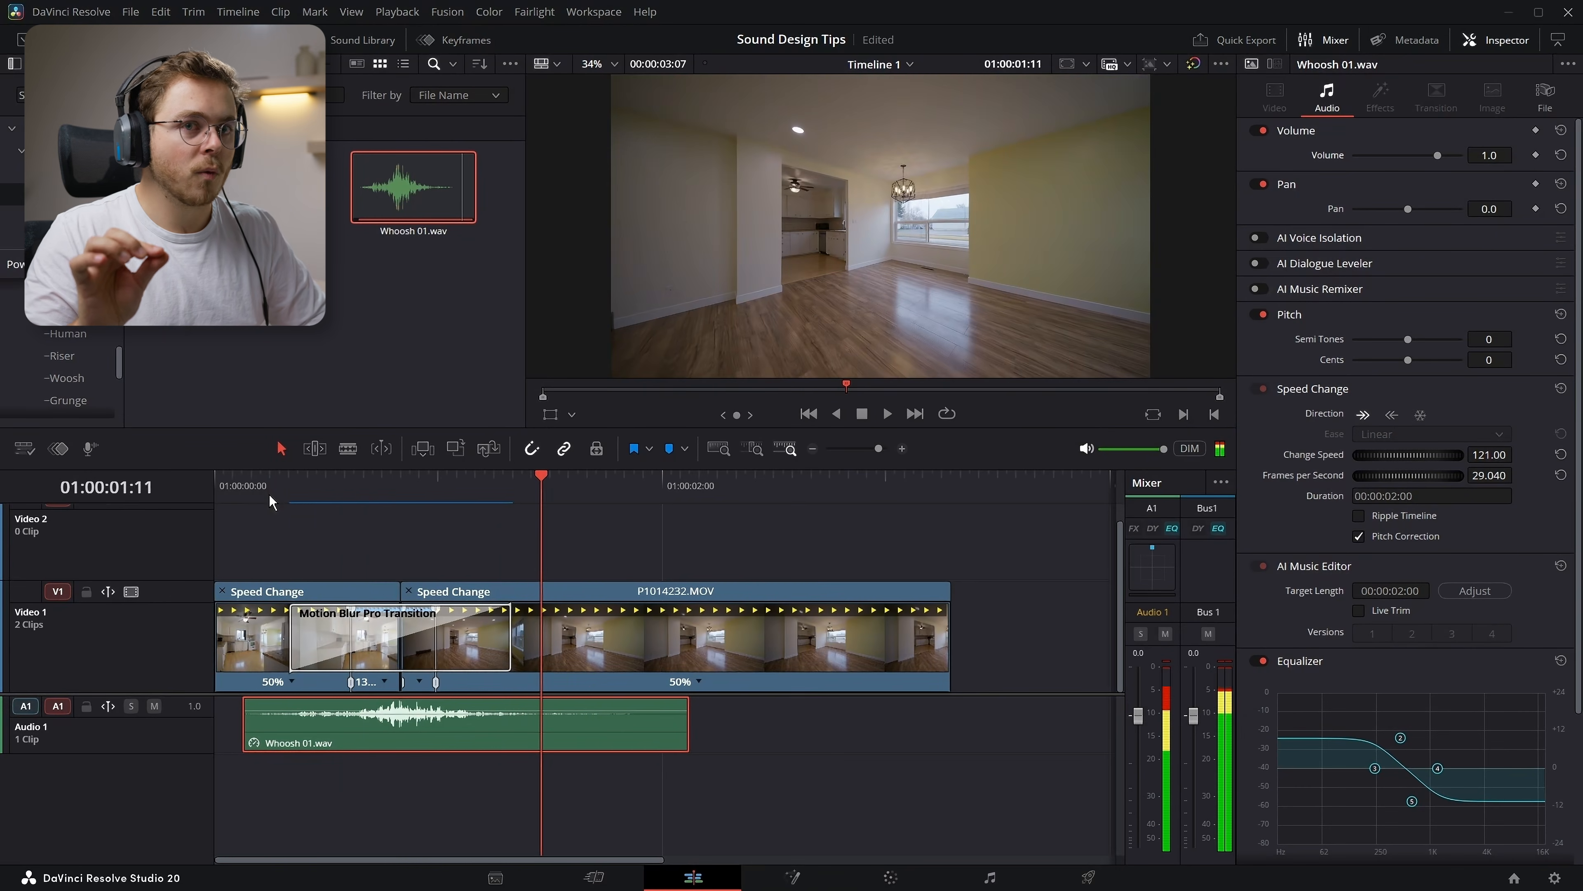
pyautogui.click(235, 511)
pyautogui.press('space')
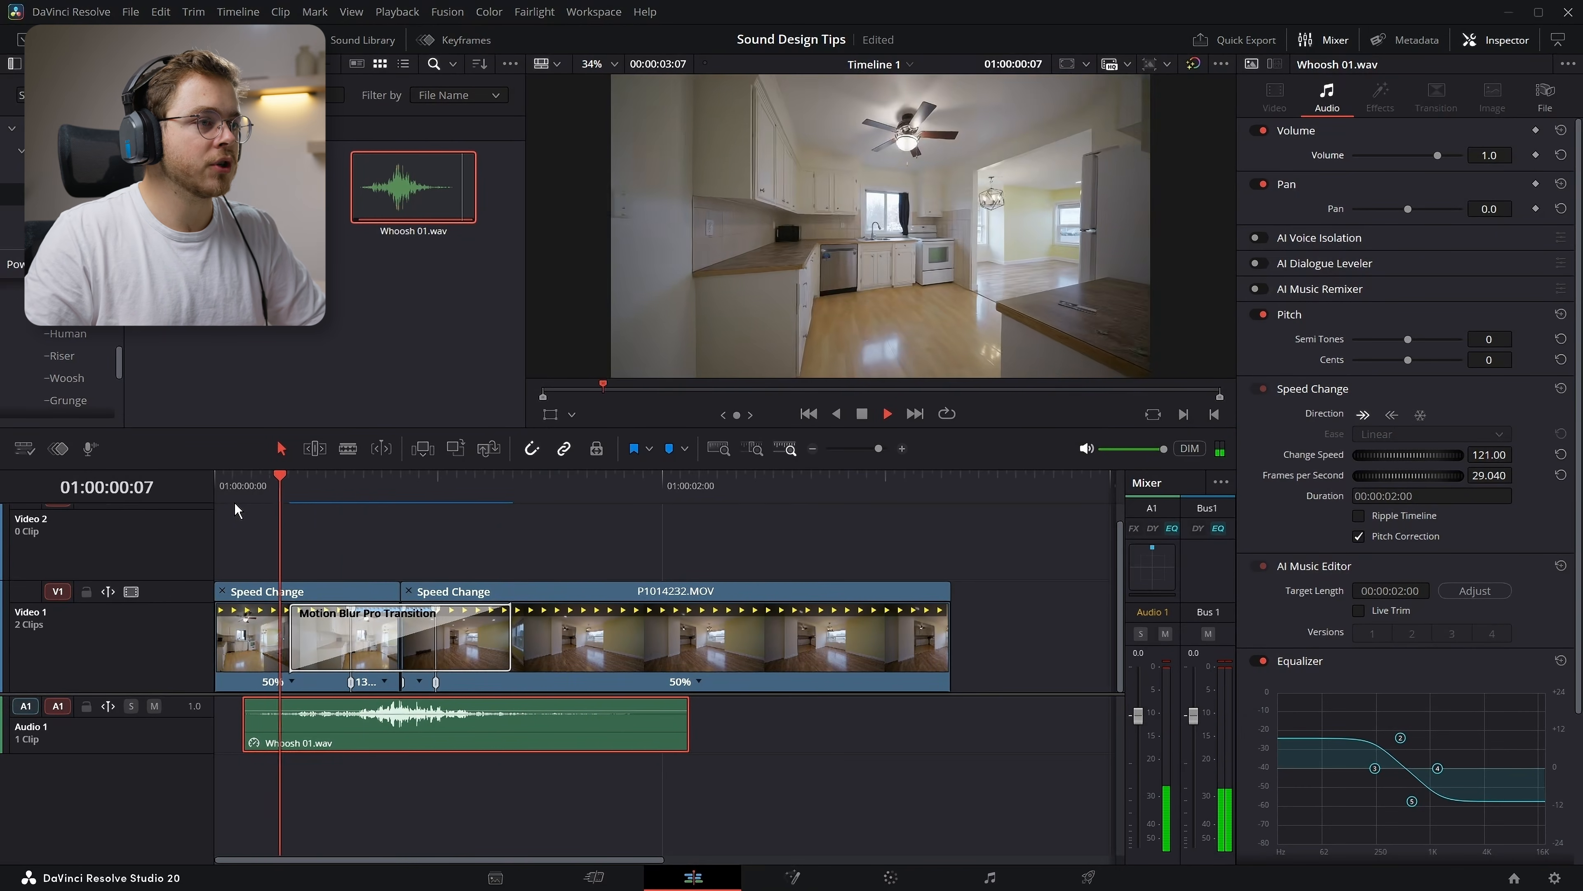
pyautogui.press('space')
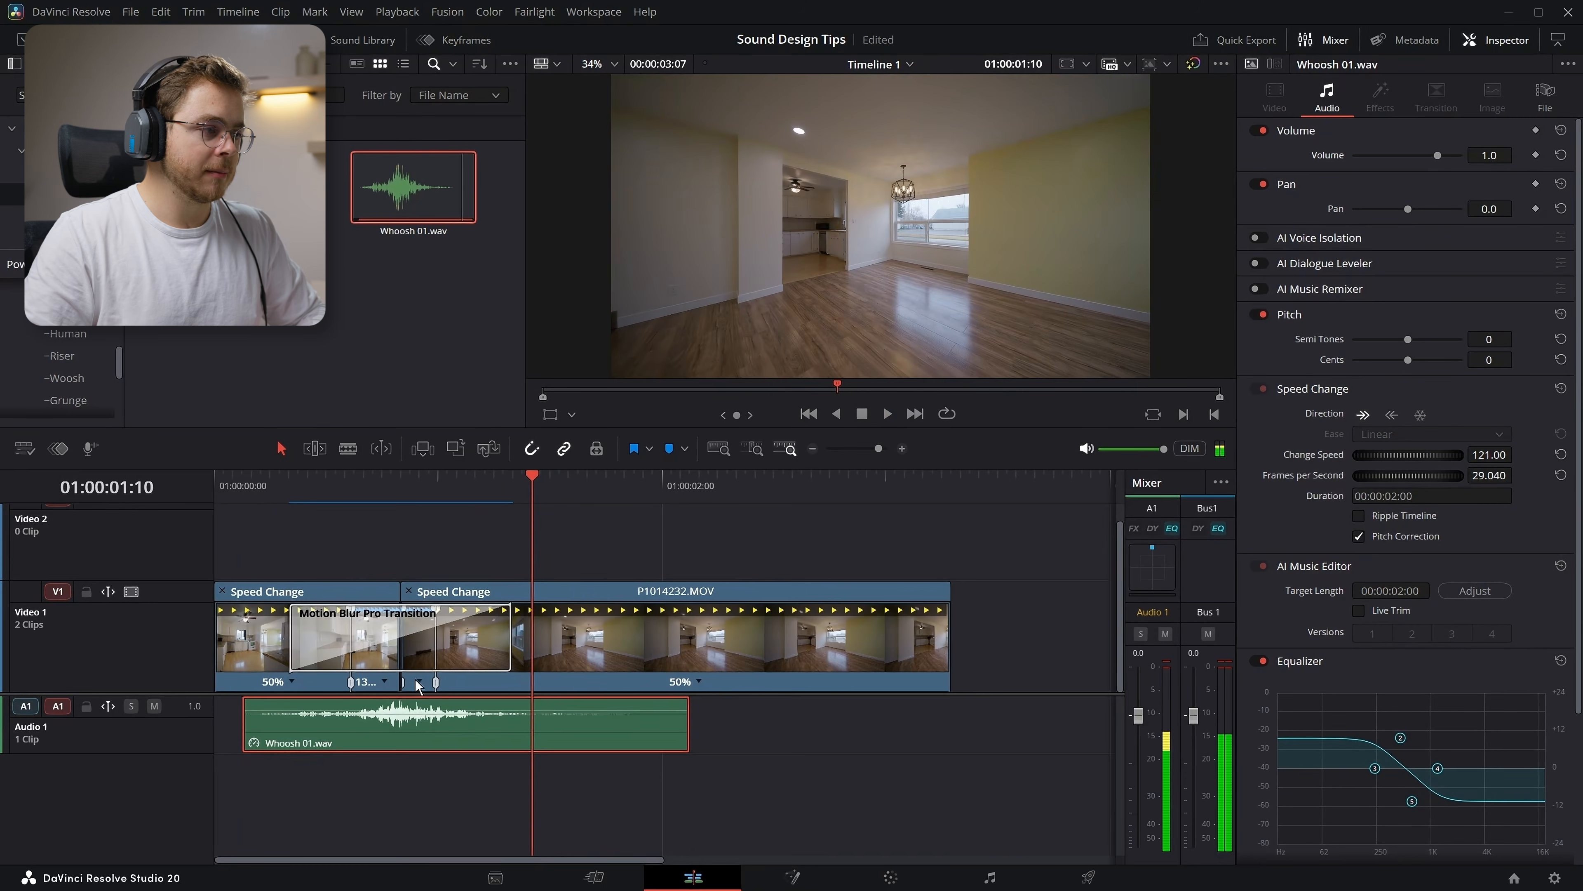
# Duplicate the whoosh clip onto Audio 2 with the copy's equalizer off and volume at 0.0, and play that track soloed
pyautogui.moveTo(498, 732); pyautogui.dragTo(499, 790)
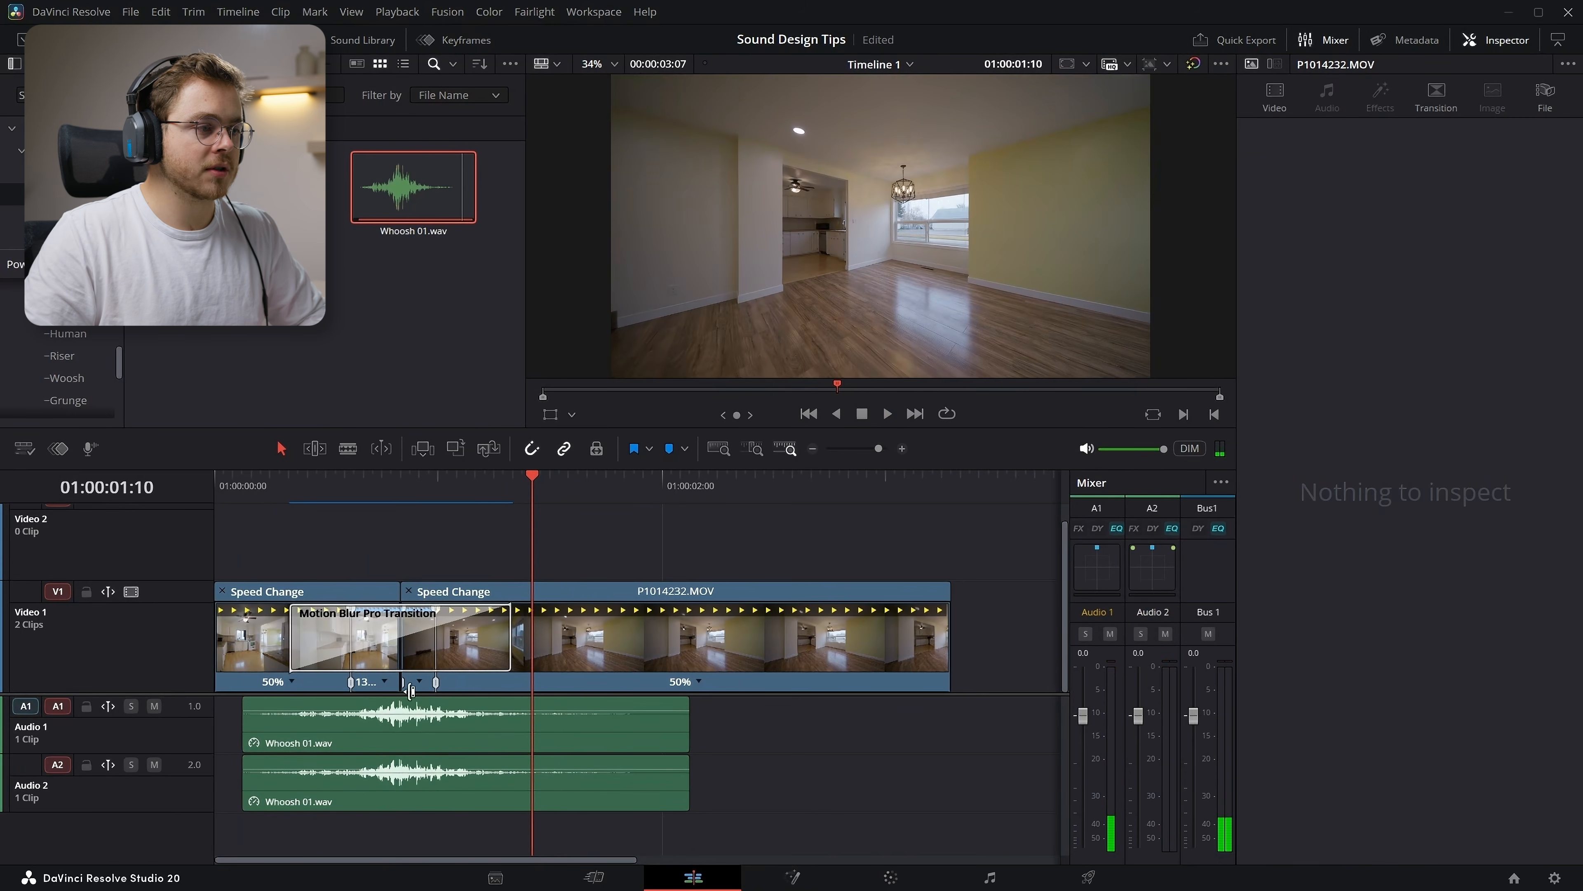
pyautogui.click(573, 792)
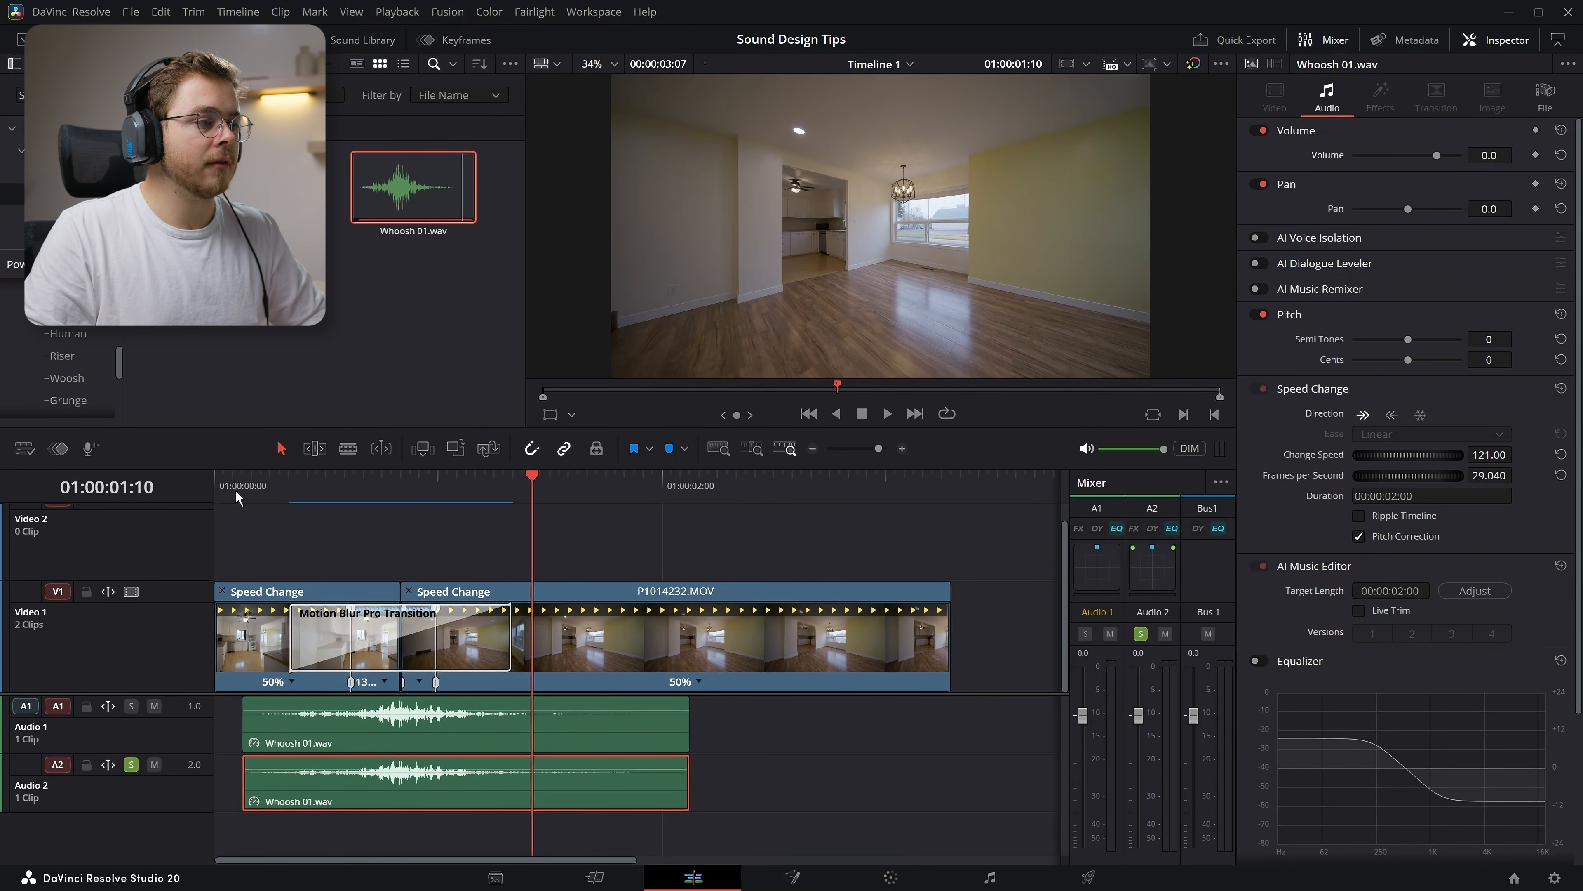
pyautogui.click(257, 486)
pyautogui.press('space')
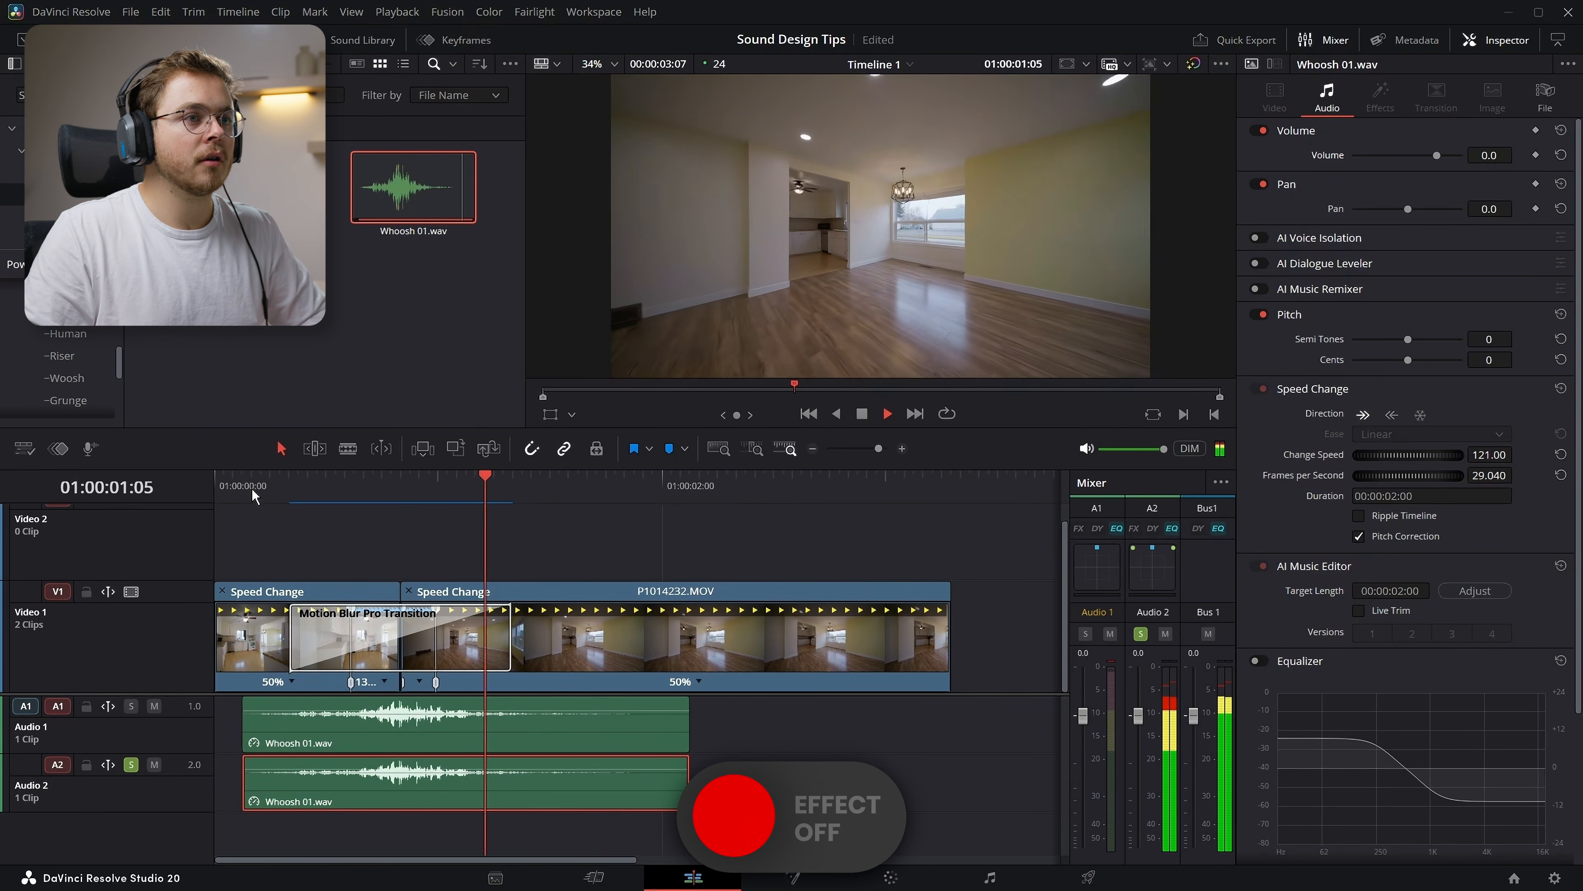
pyautogui.press('space')
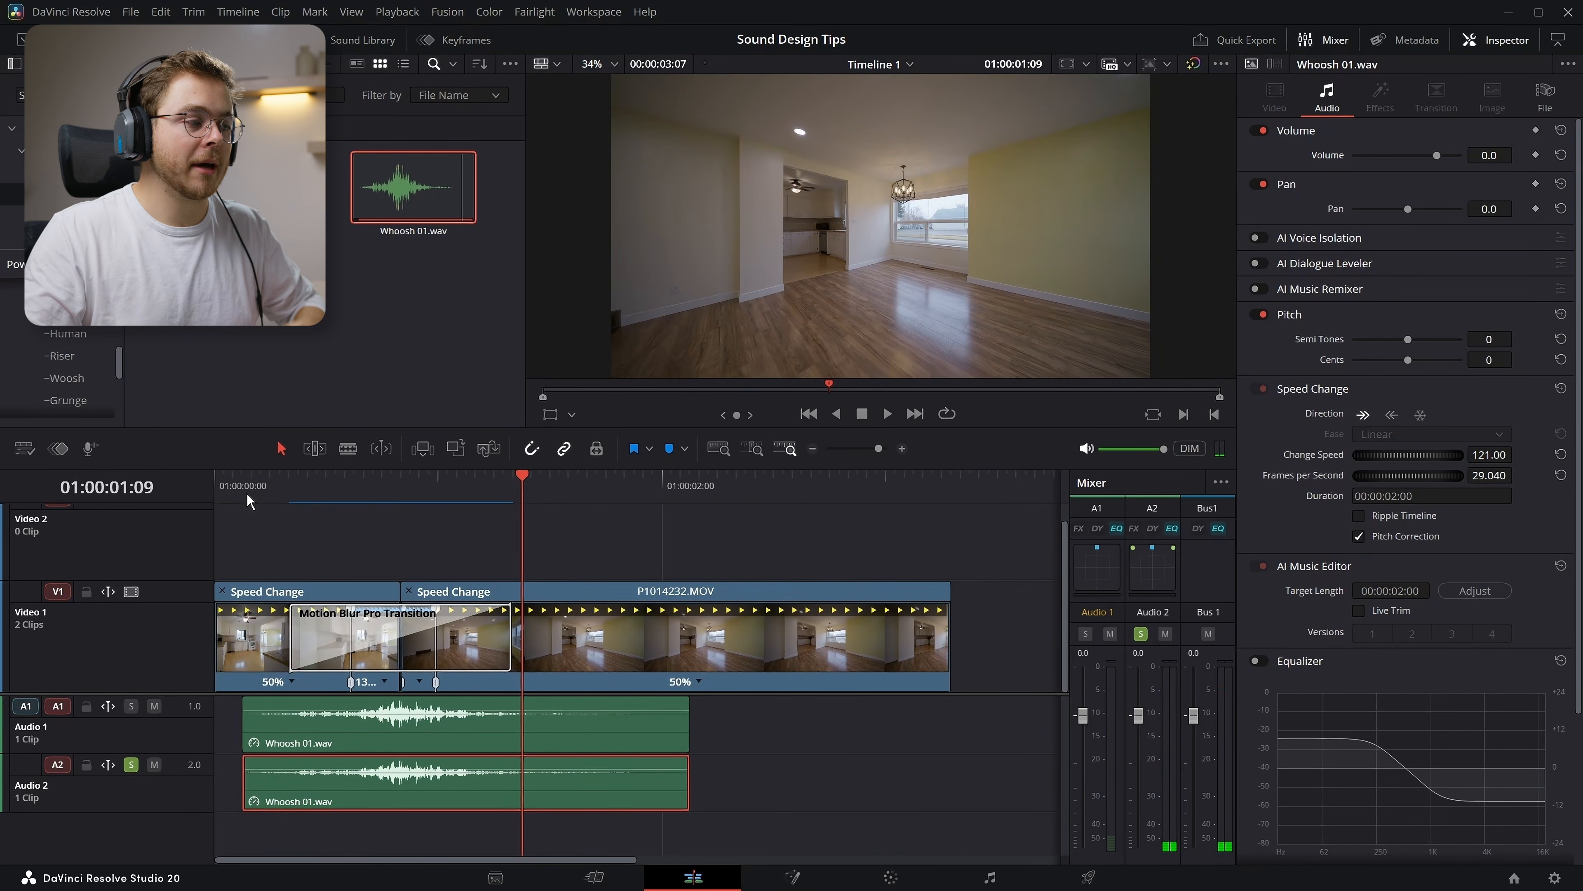
# Solo Audio 1 instead of Audio 2 and play the equalized whoosh for comparison
pyautogui.click(133, 765)
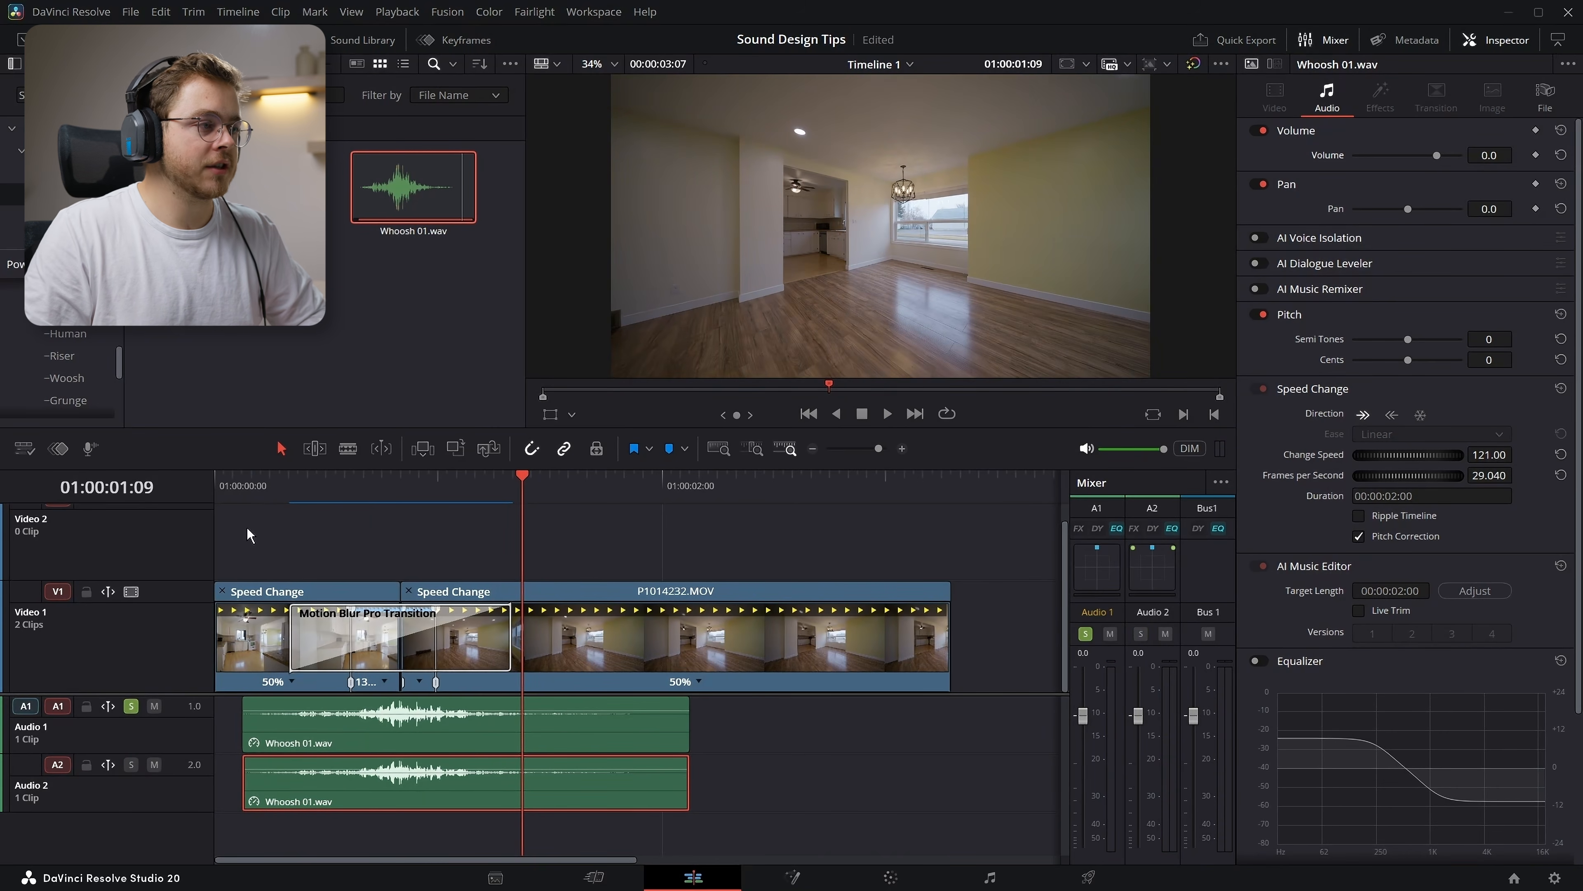
pyautogui.click(257, 486)
pyautogui.press('space')
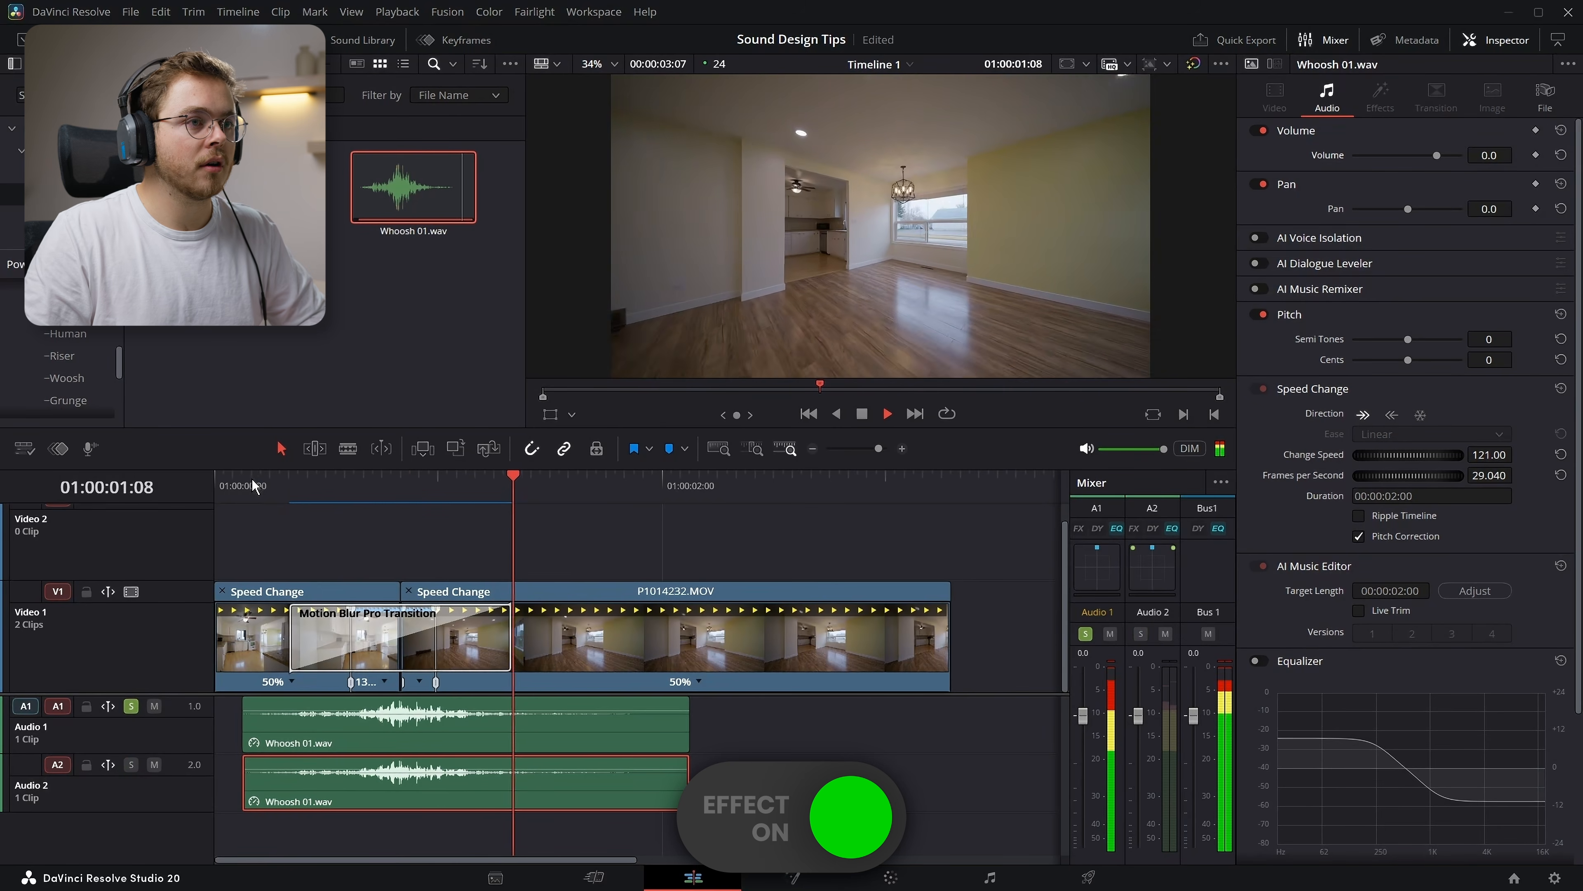
# Place Metal Latch Handle Pull.wav on Audio 1 after the whoosh clip and play it back
pyautogui.press('space')
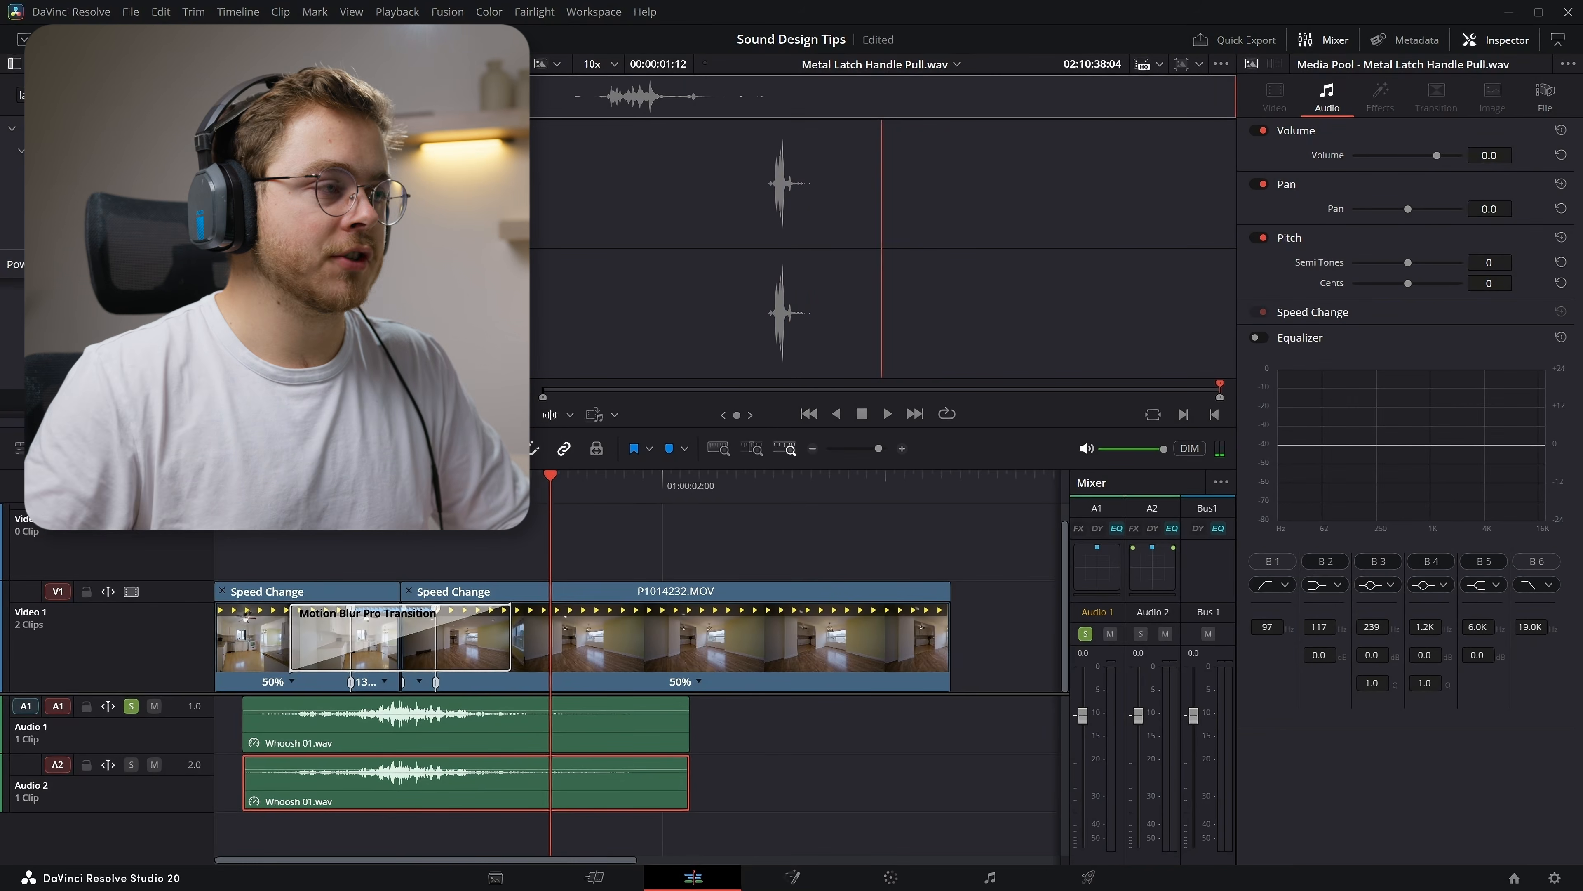
pyautogui.moveTo(779, 281); pyautogui.dragTo(770, 751)
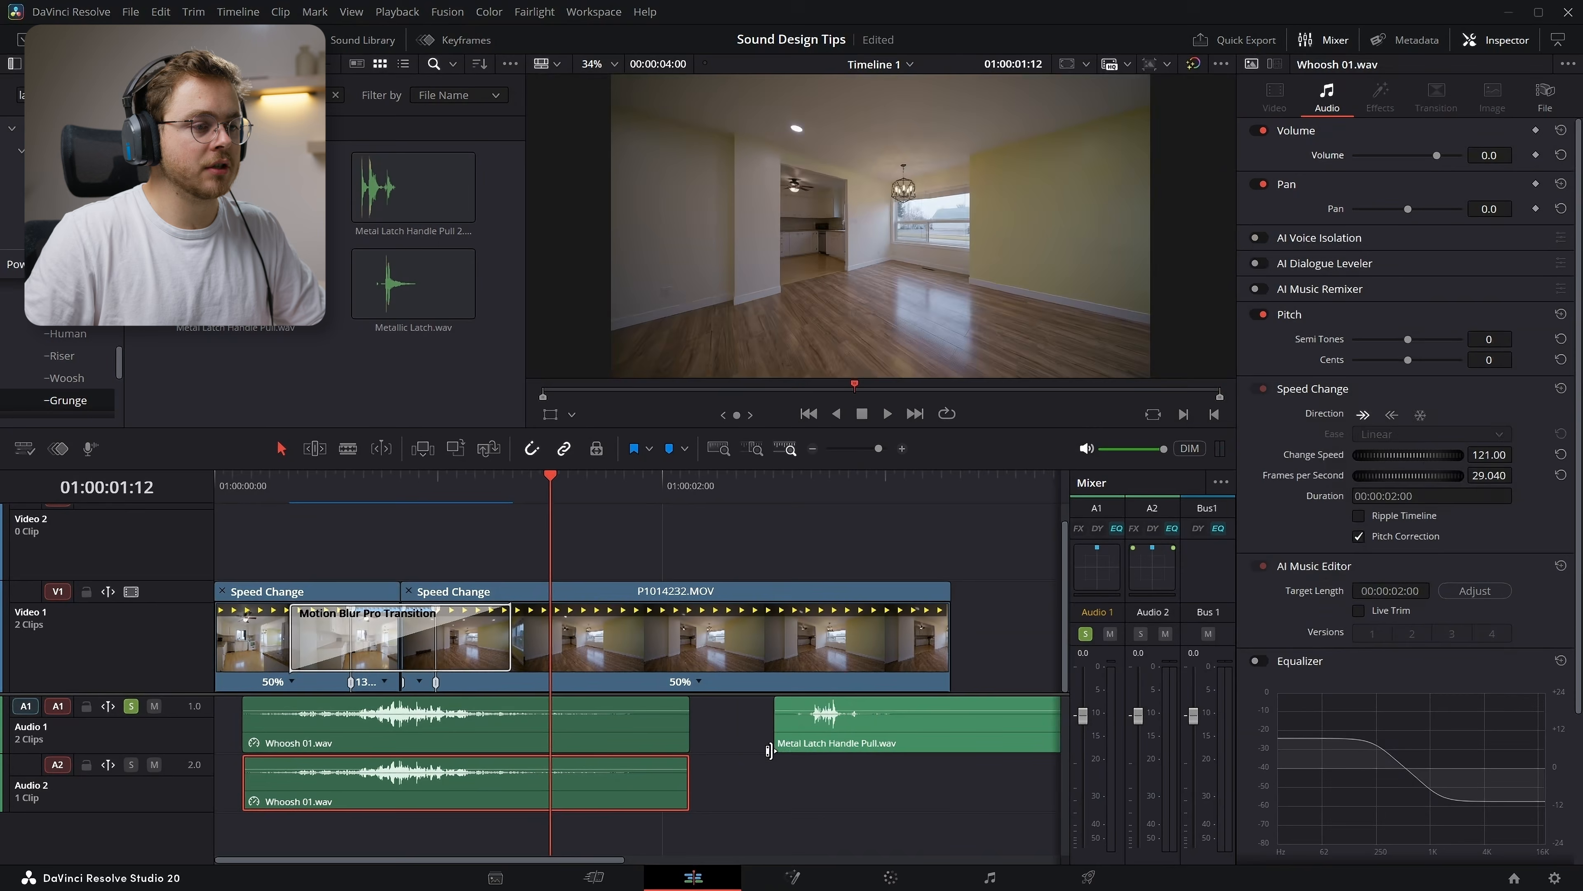
pyautogui.press('space')
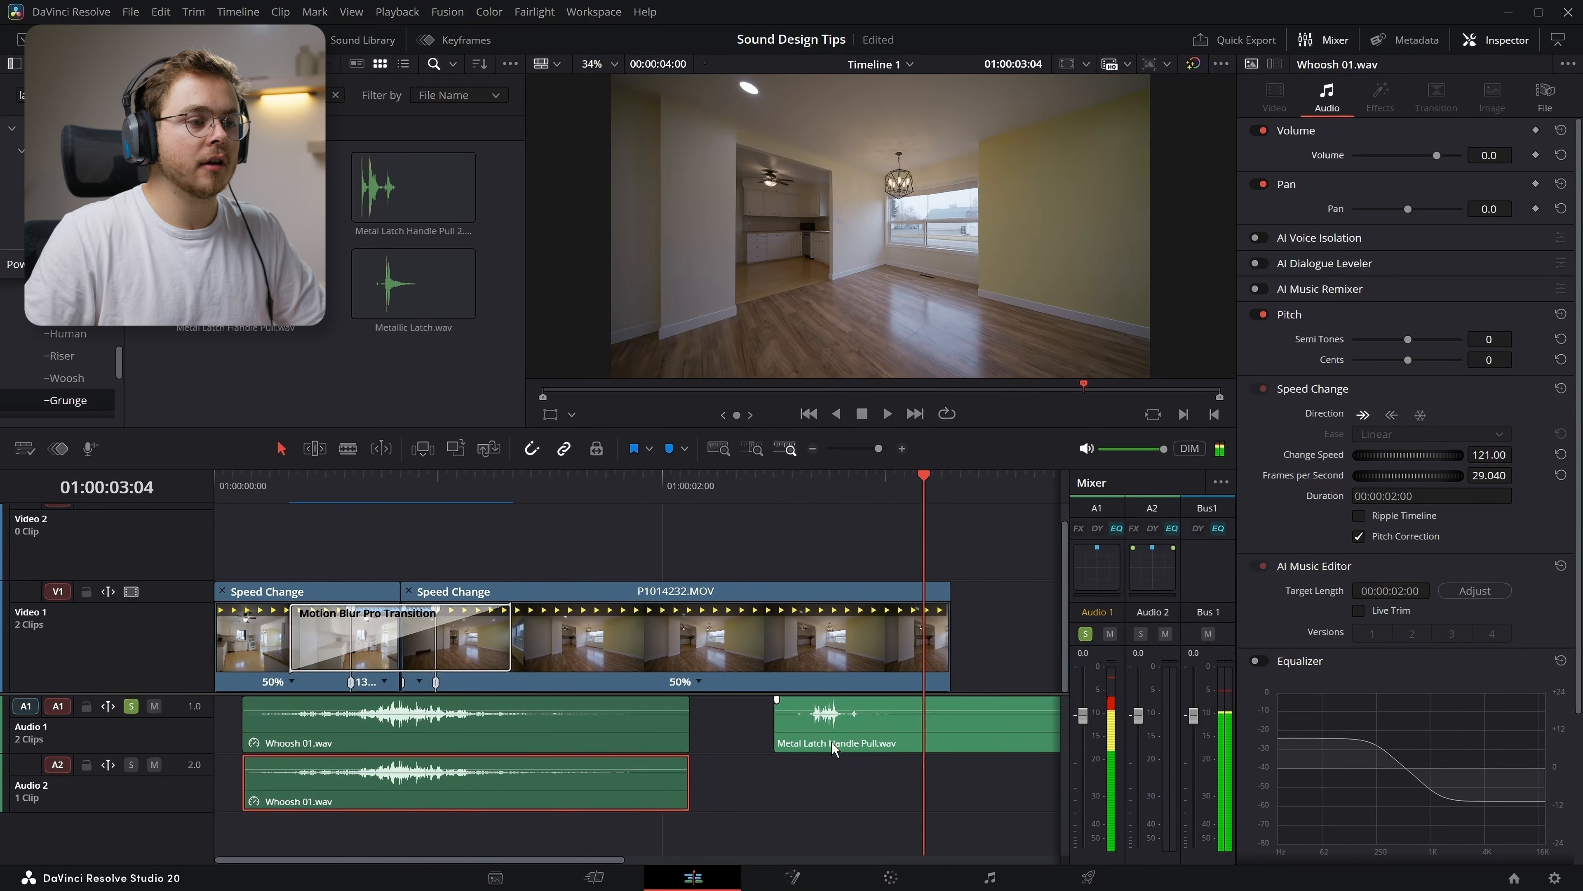
pyautogui.click(548, 482)
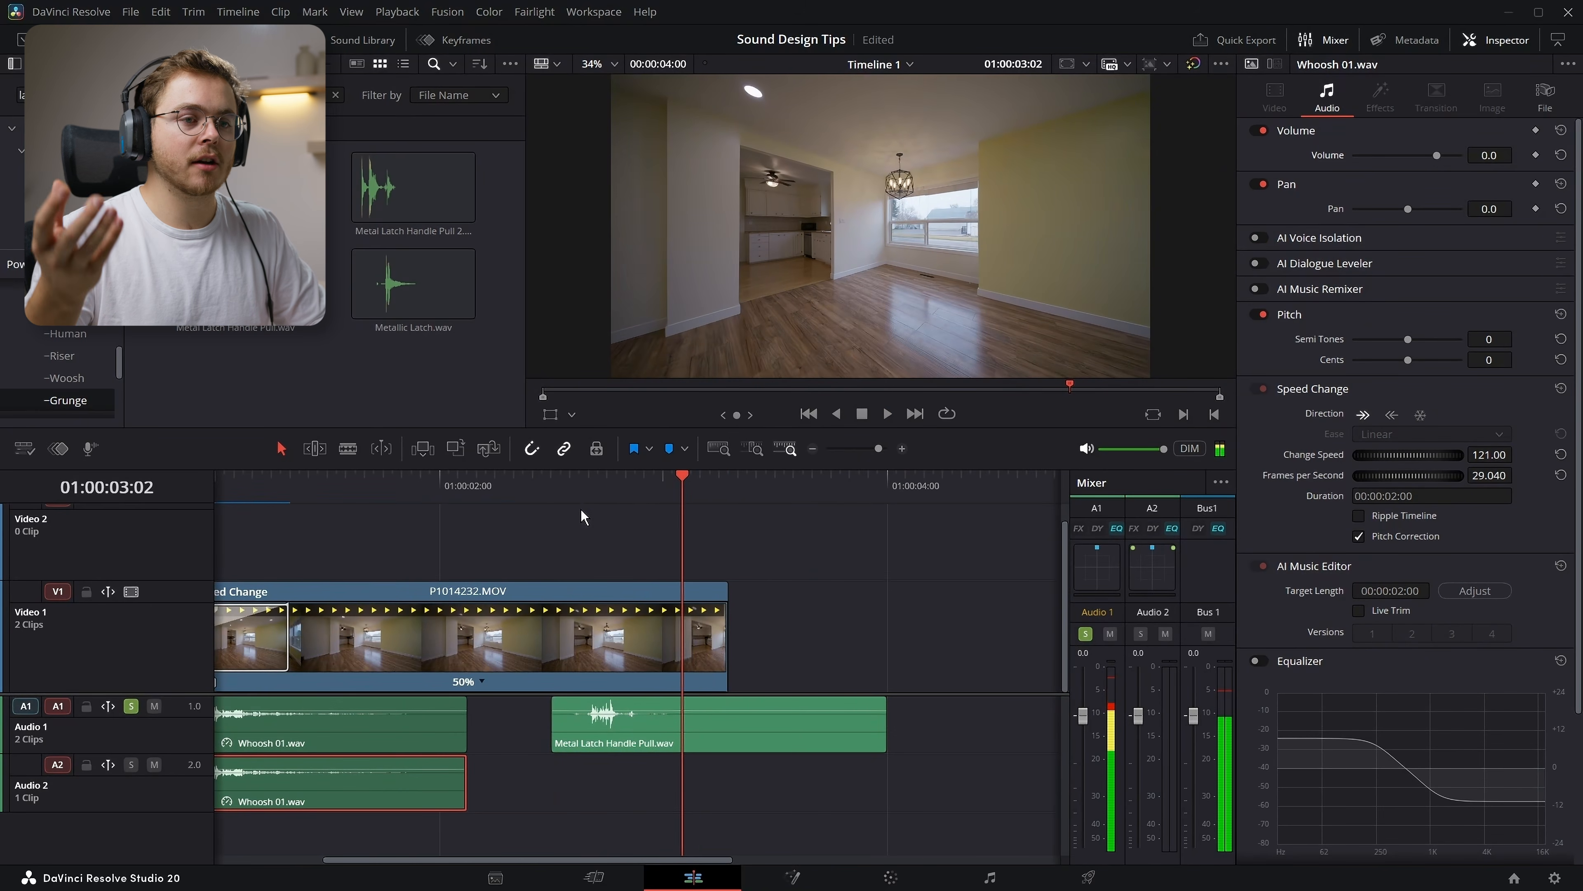
# Enable the metal latch clip's equalizer, boosting the lows with band 2 at 488 Hz and cutting the highs with band 5 at 714 Hz
pyautogui.click(732, 738)
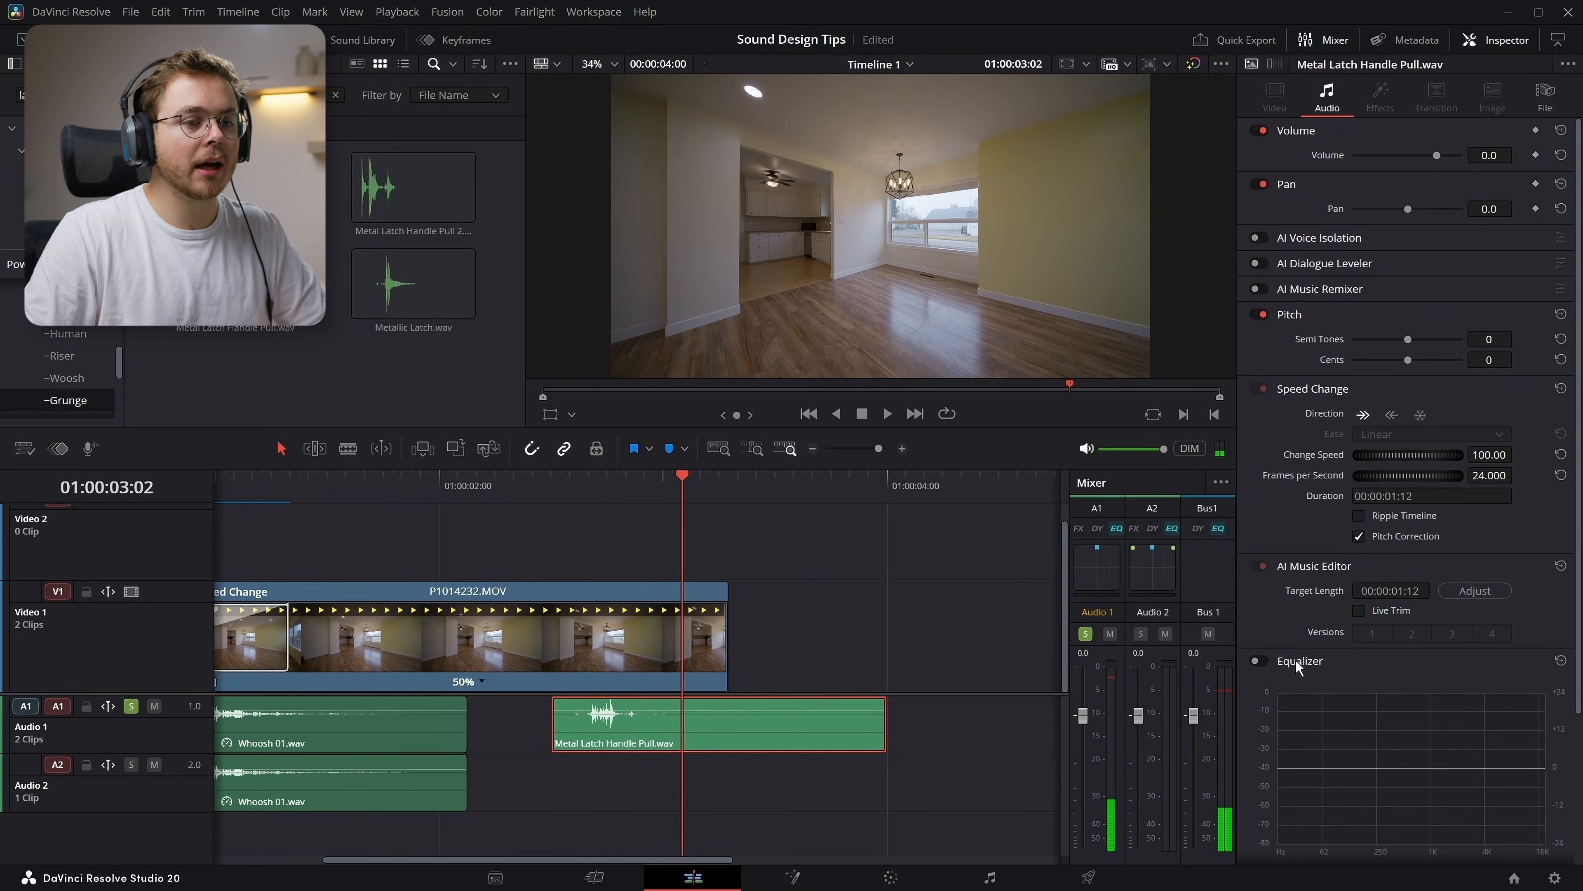
pyautogui.click(1258, 661)
pyautogui.scroll(-3, 1421, 699)
pyautogui.moveTo(1348, 670); pyautogui.dragTo(1398, 630)
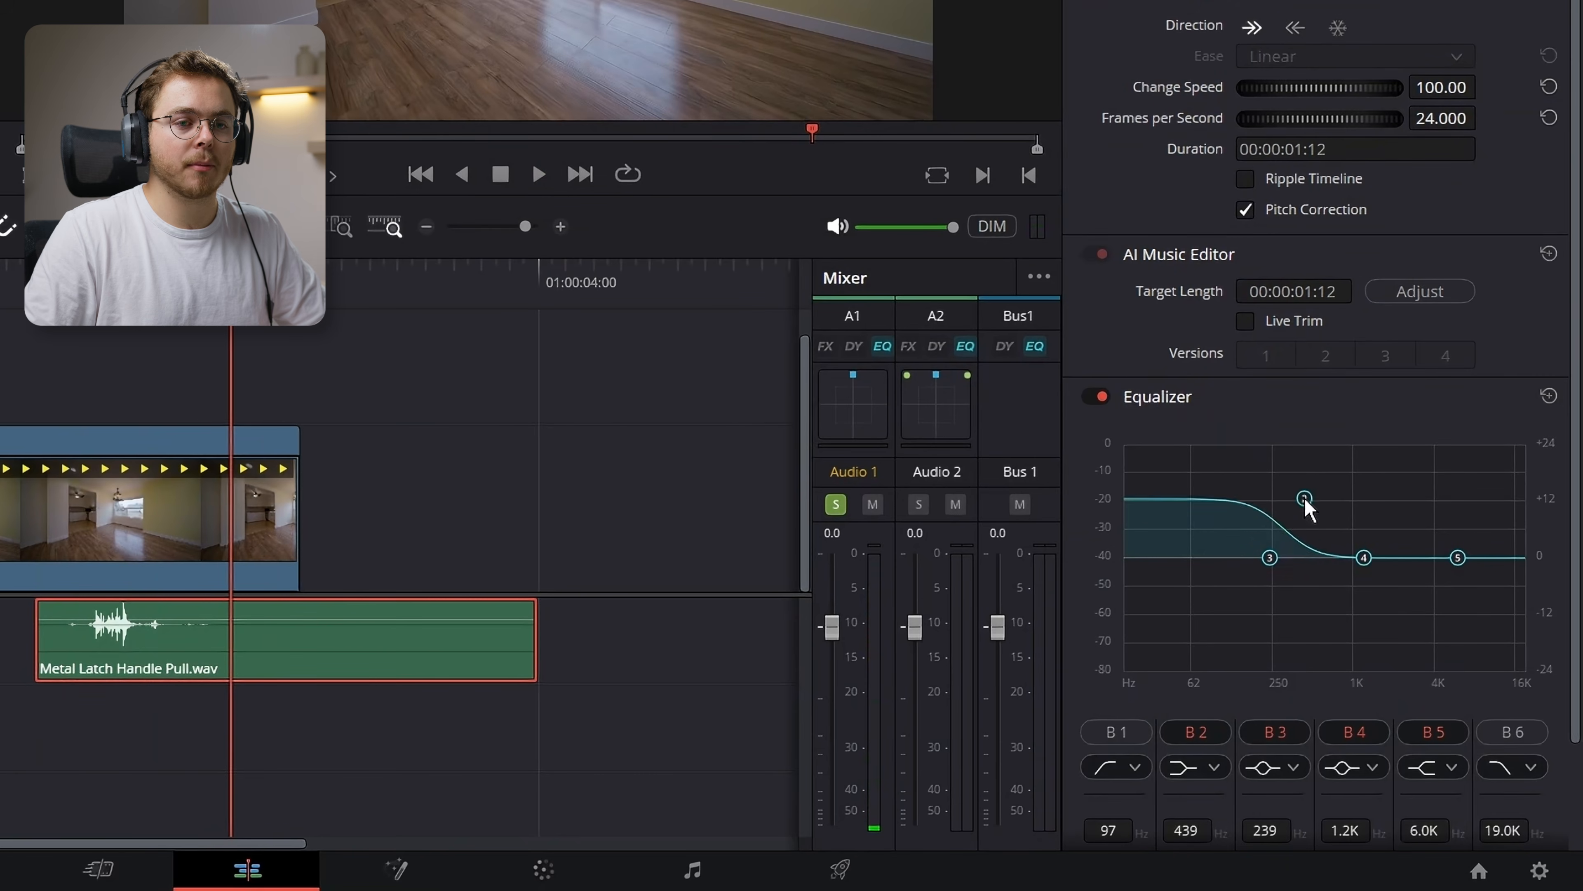
pyautogui.moveTo(1305, 499); pyautogui.dragTo(1319, 486)
pyautogui.moveTo(1458, 558); pyautogui.dragTo(1320, 614)
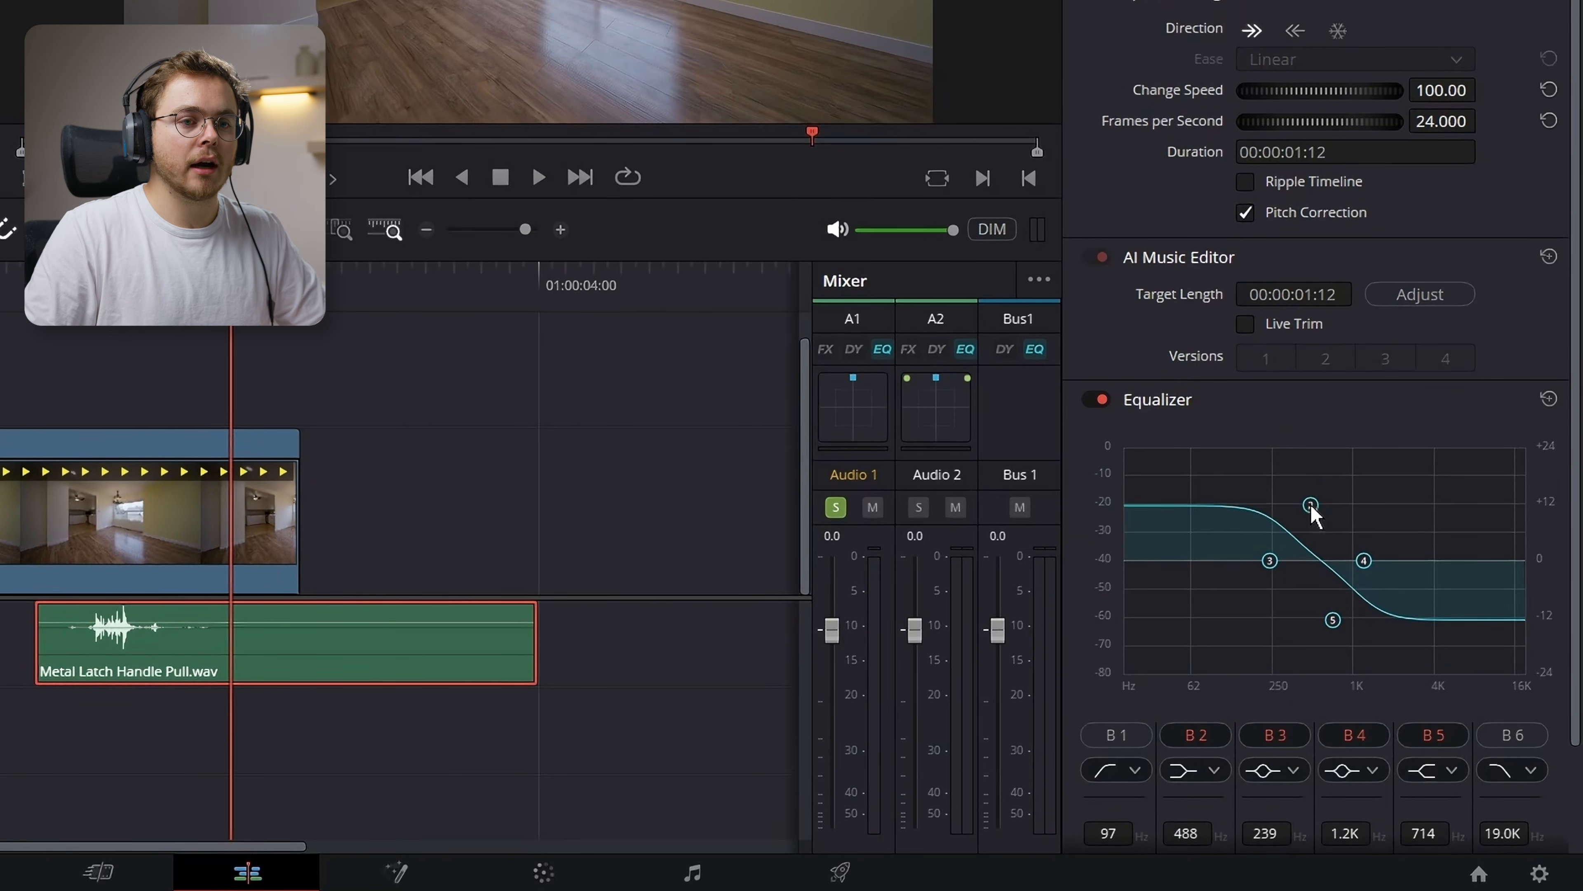
pyautogui.scroll(3, 1320, 512)
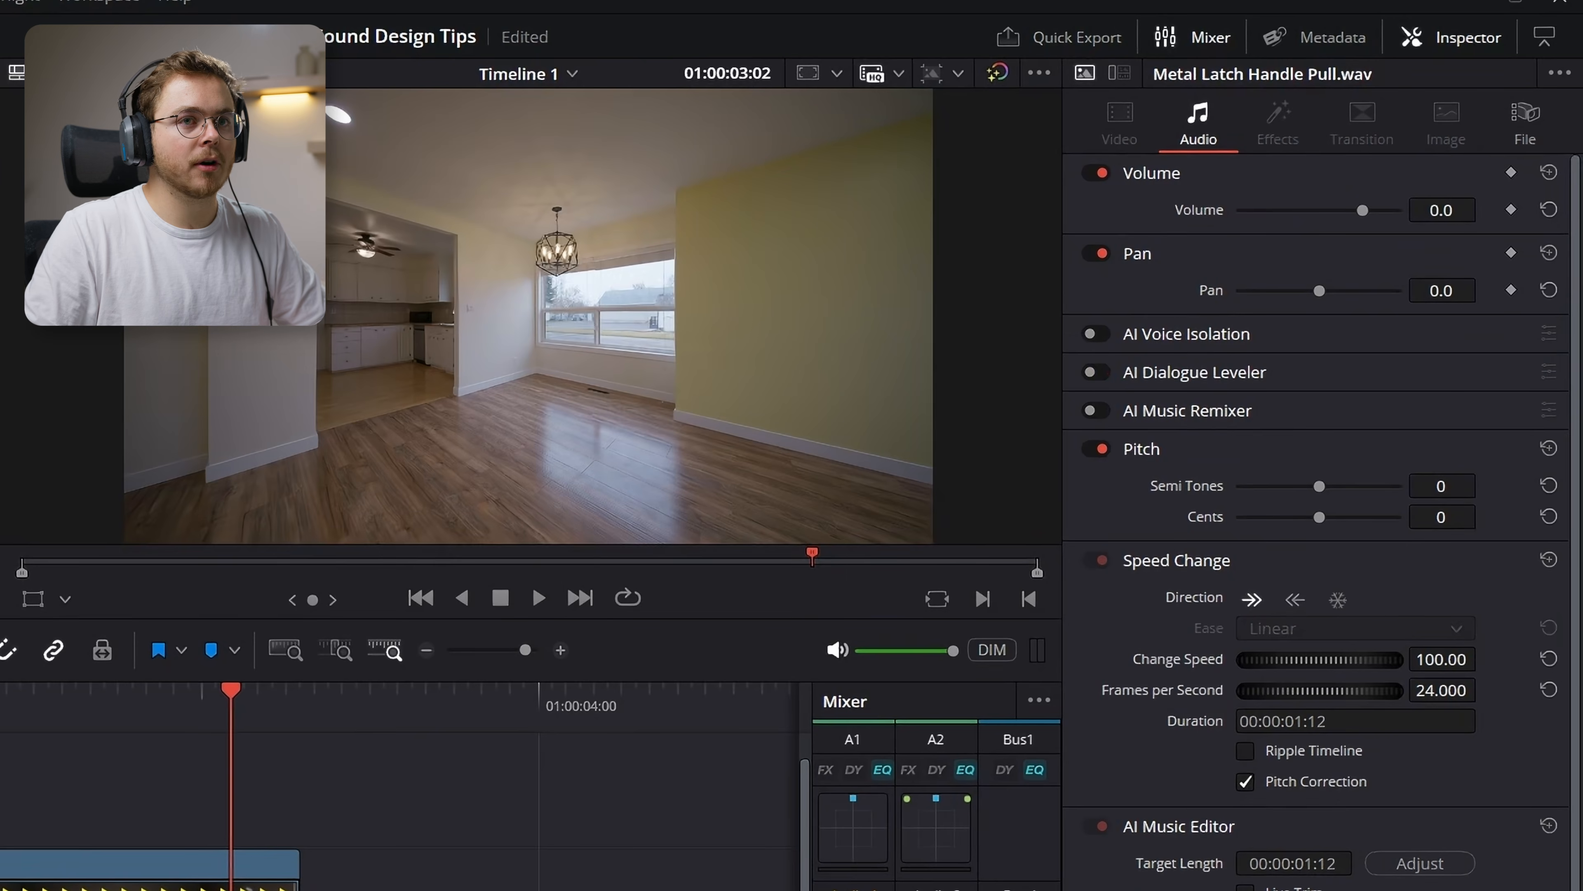
# Play back the equalized metal latch sound from just before the clip
pyautogui.moveTo(1441, 210); pyautogui.dragTo(1441, 203)
pyautogui.click(17, 701)
pyautogui.press('space')
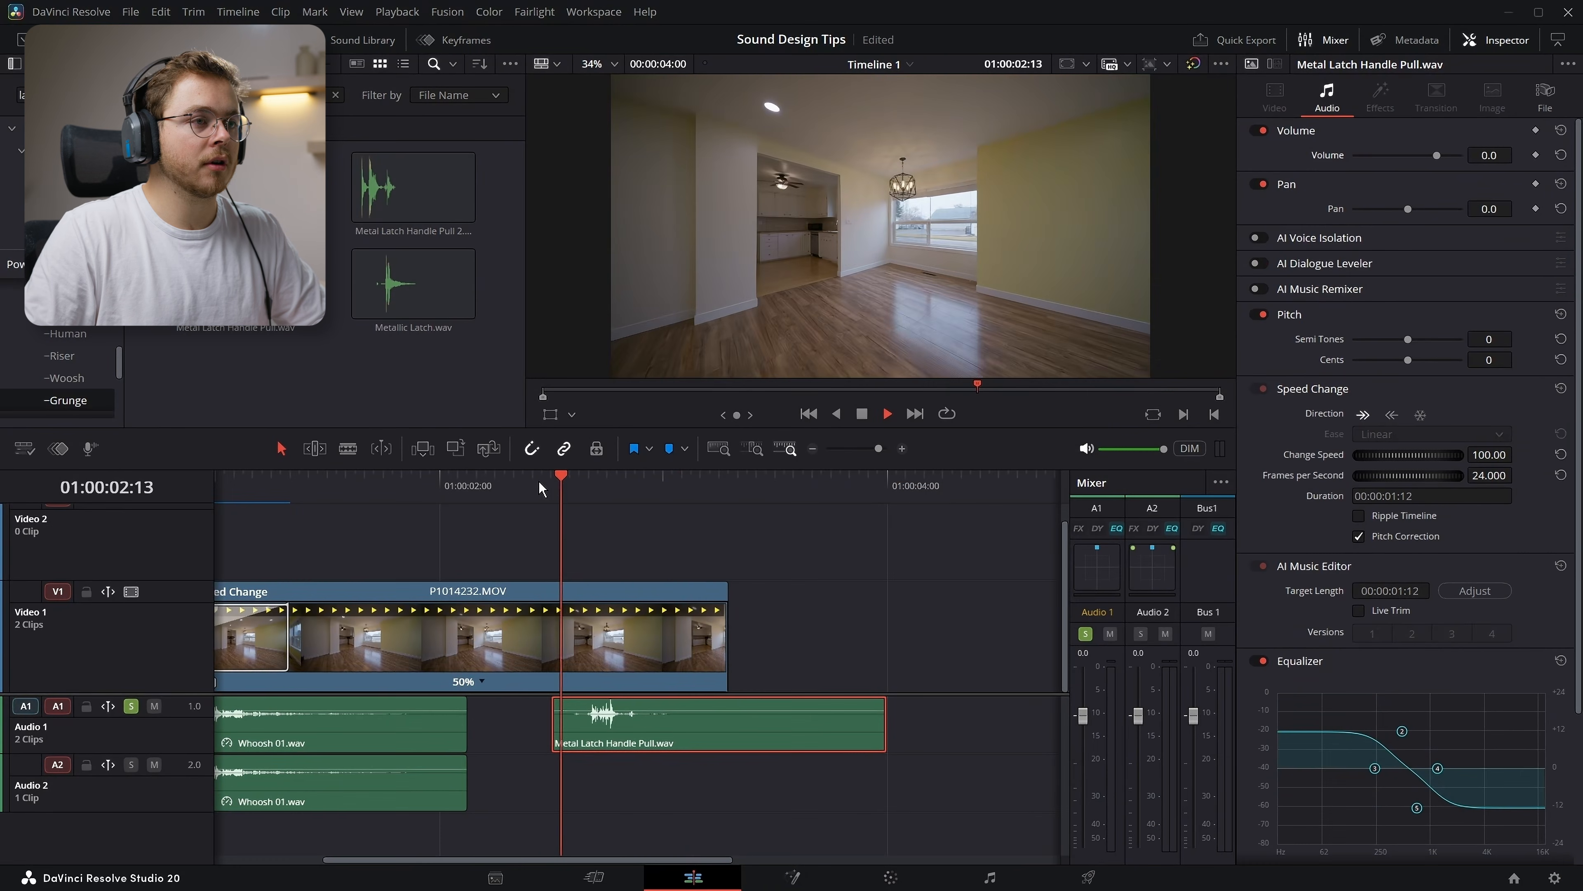
pyautogui.click(540, 490)
pyautogui.press('space')
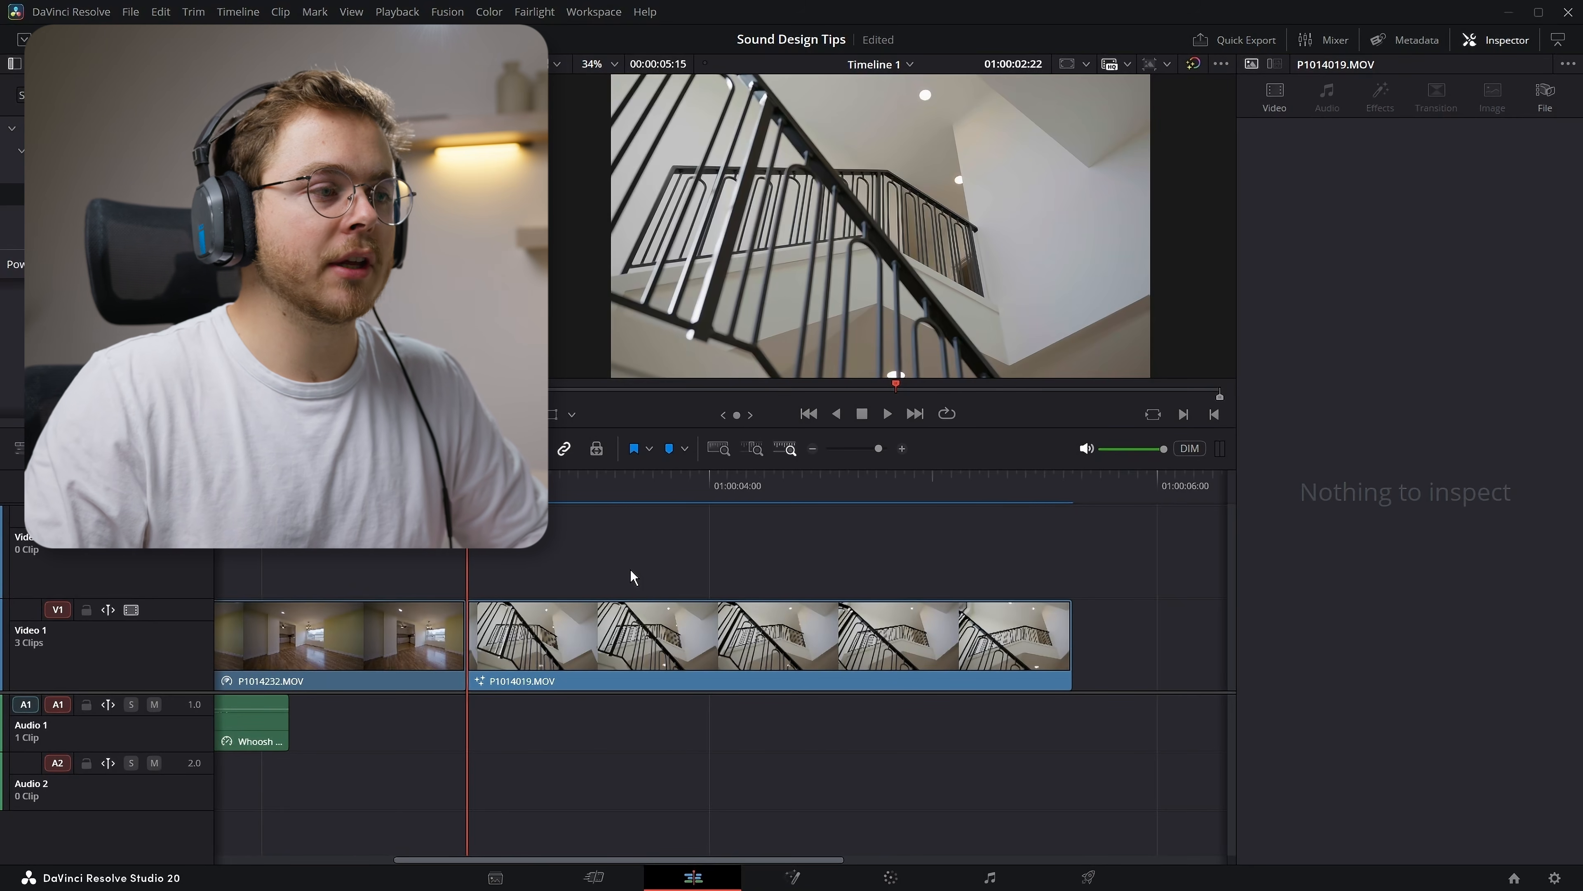
# Add Fast Ticking Sound Effect.wav to Audio 1 at the start of the staircase clip P1014019.MOV and play it back
pyautogui.press('space')
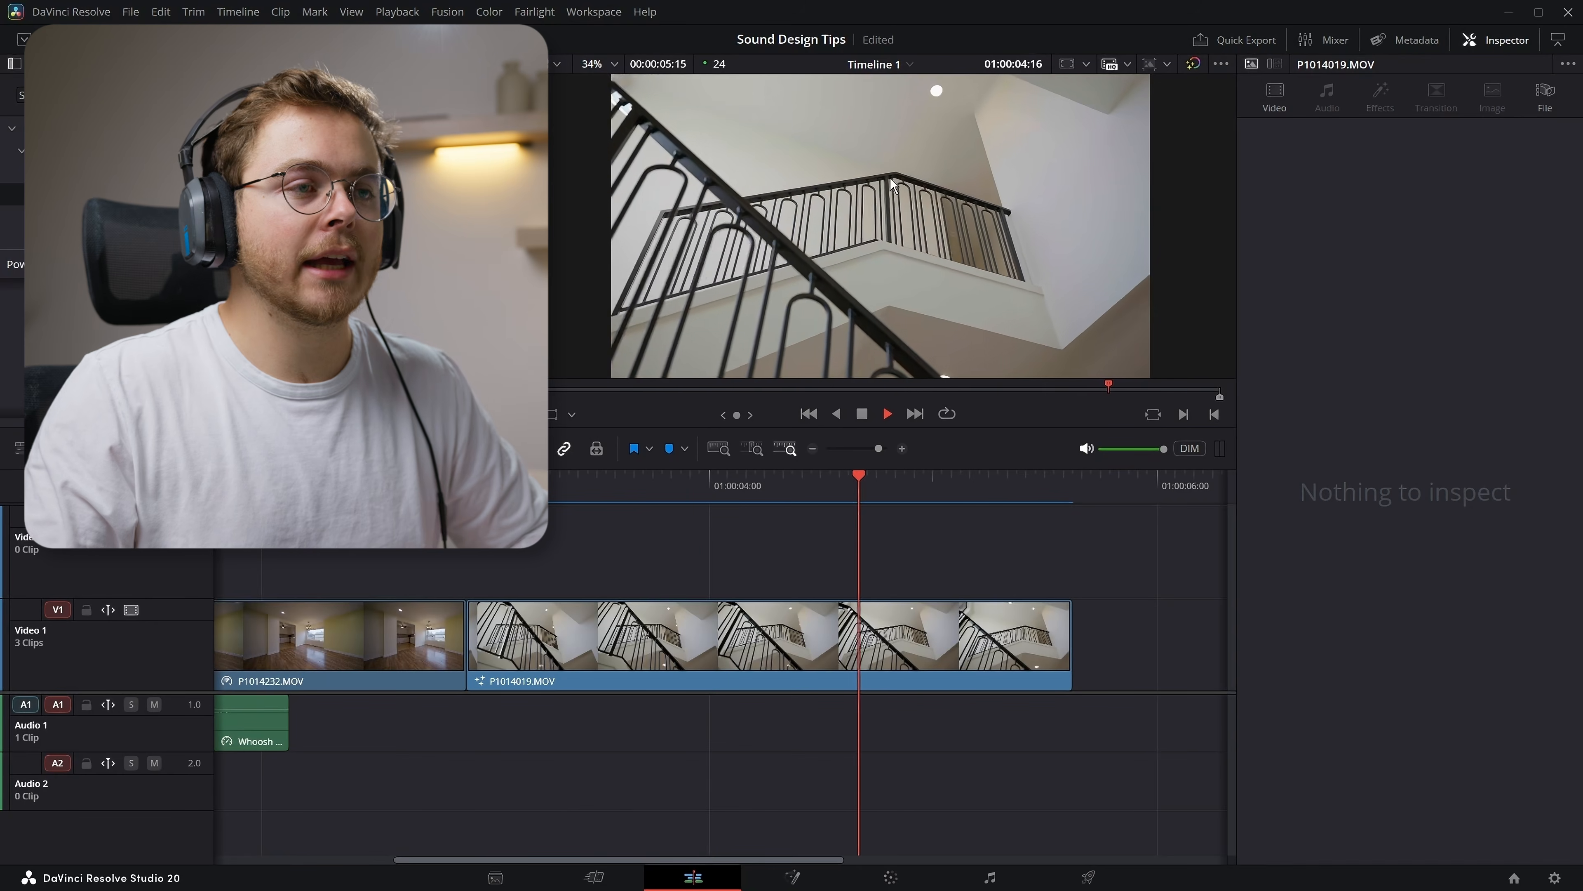
pyautogui.press('space')
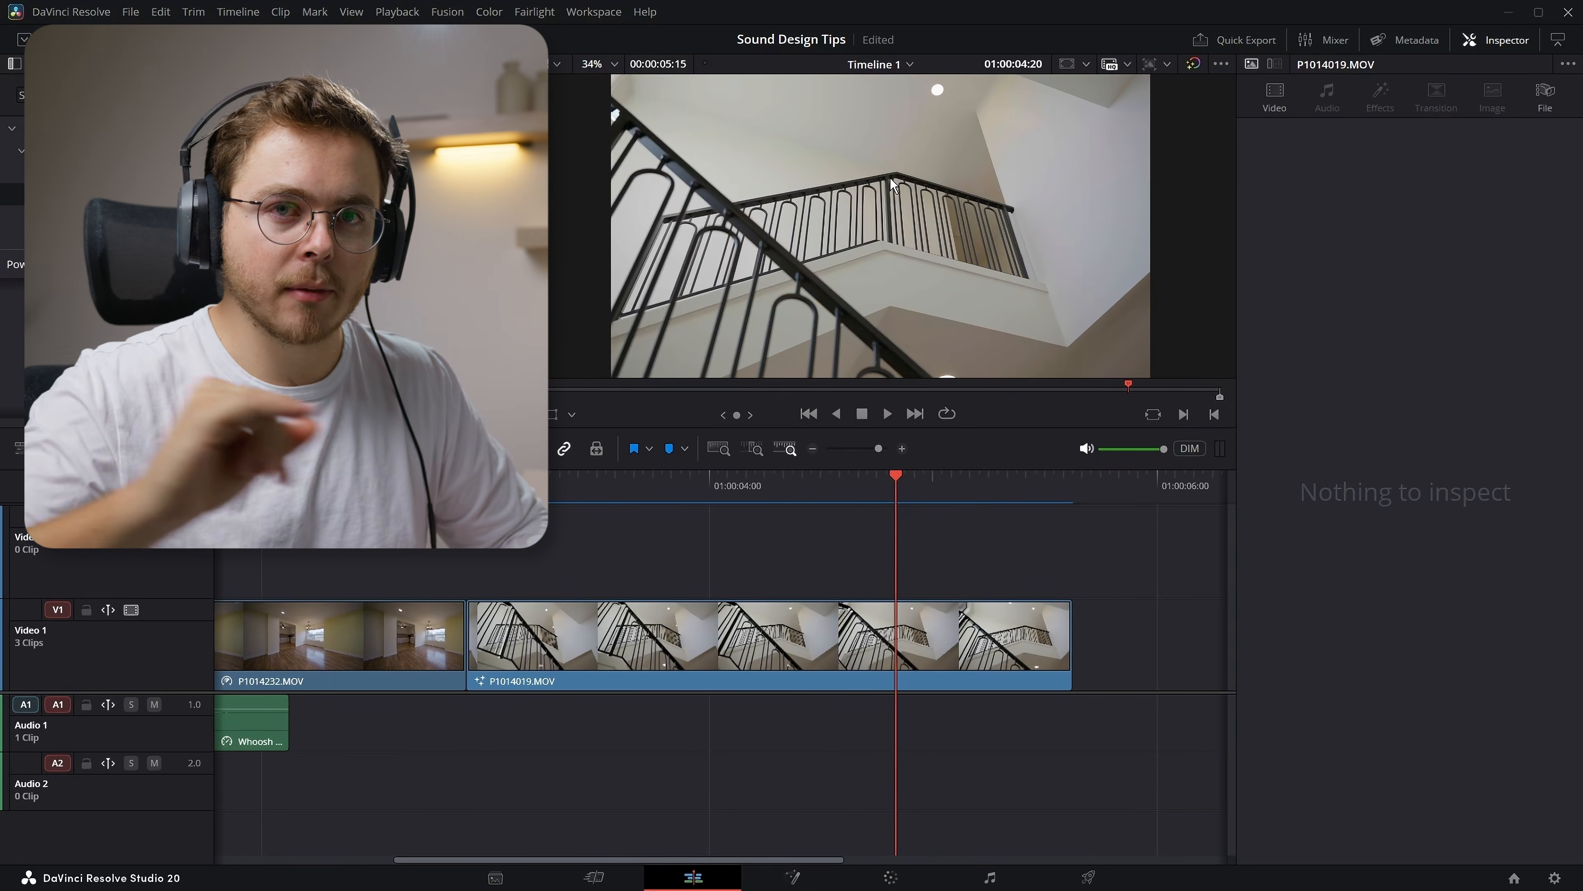
pyautogui.doubleClick(235, 187)
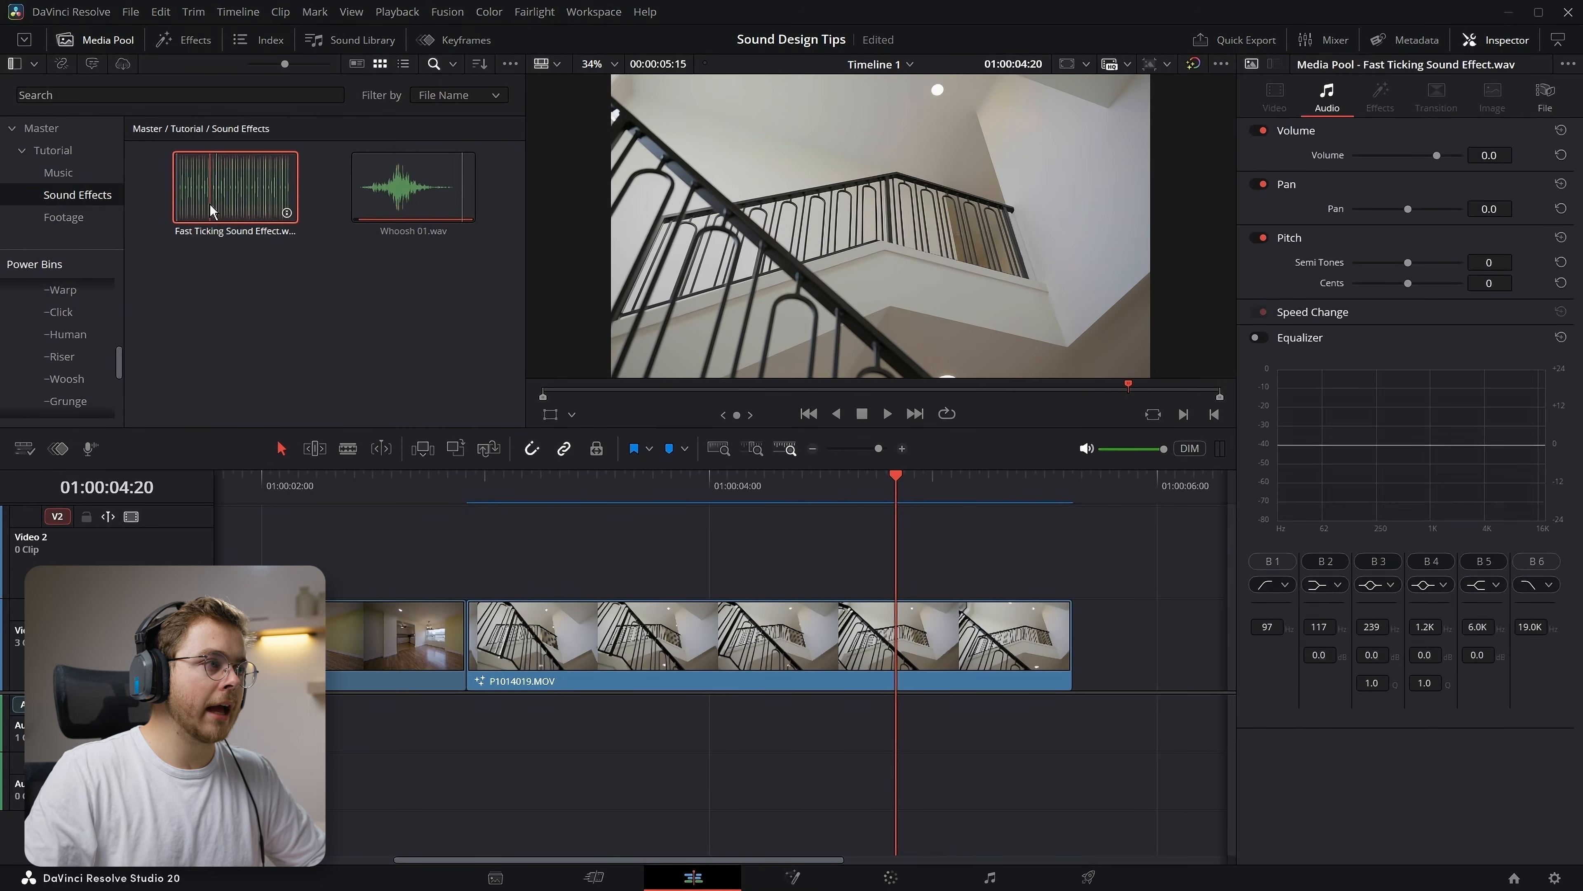
pyautogui.moveTo(715, 279); pyautogui.dragTo(539, 583)
pyautogui.click(461, 492)
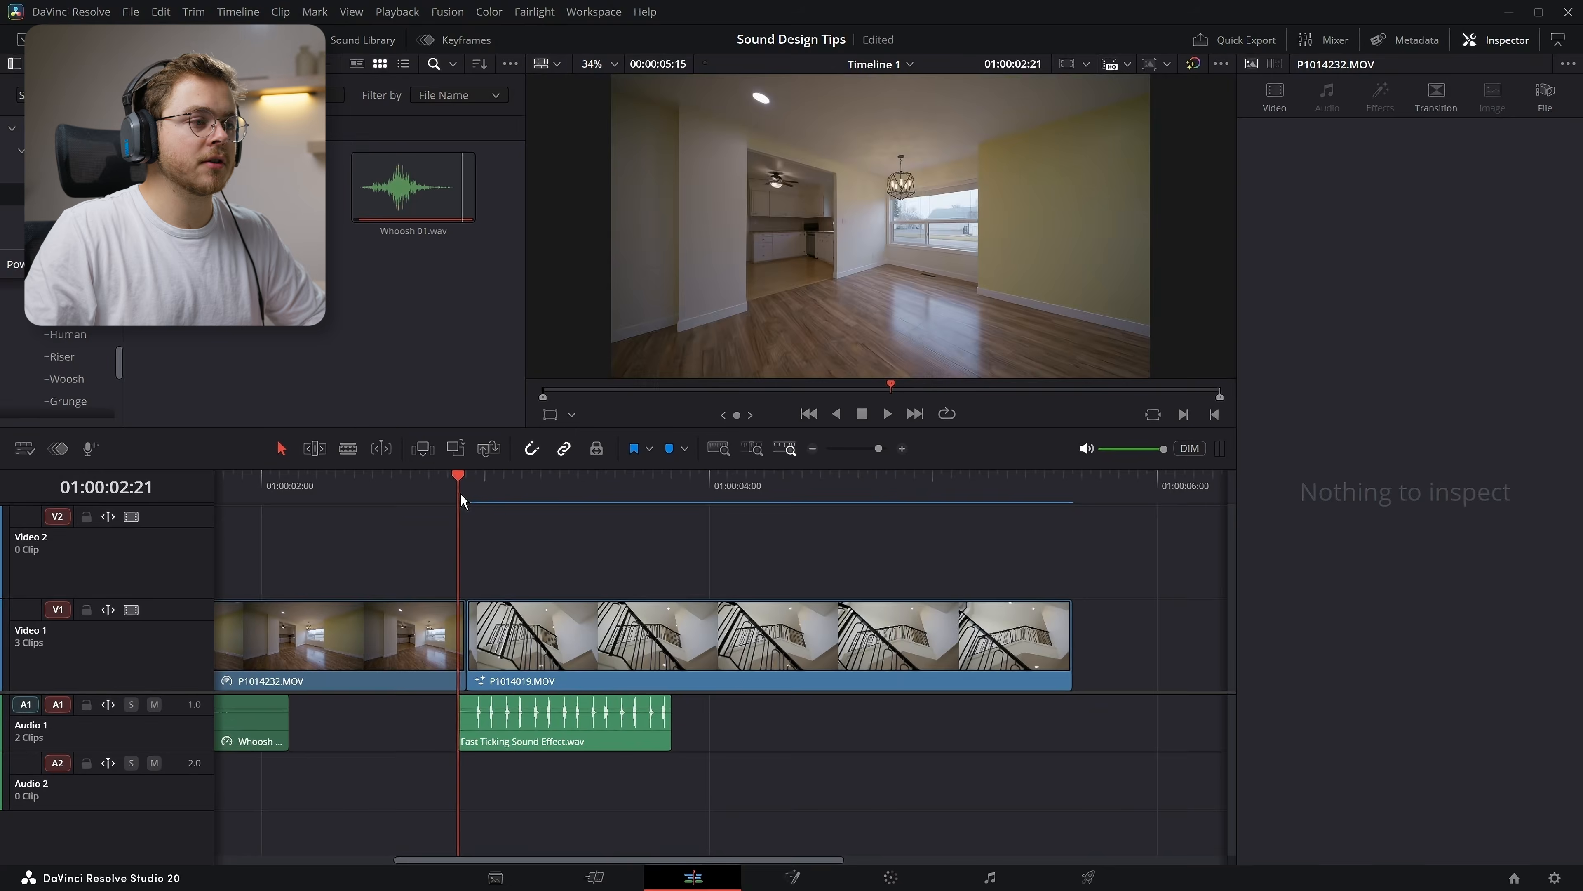
pyautogui.press('space')
pyautogui.press('space')
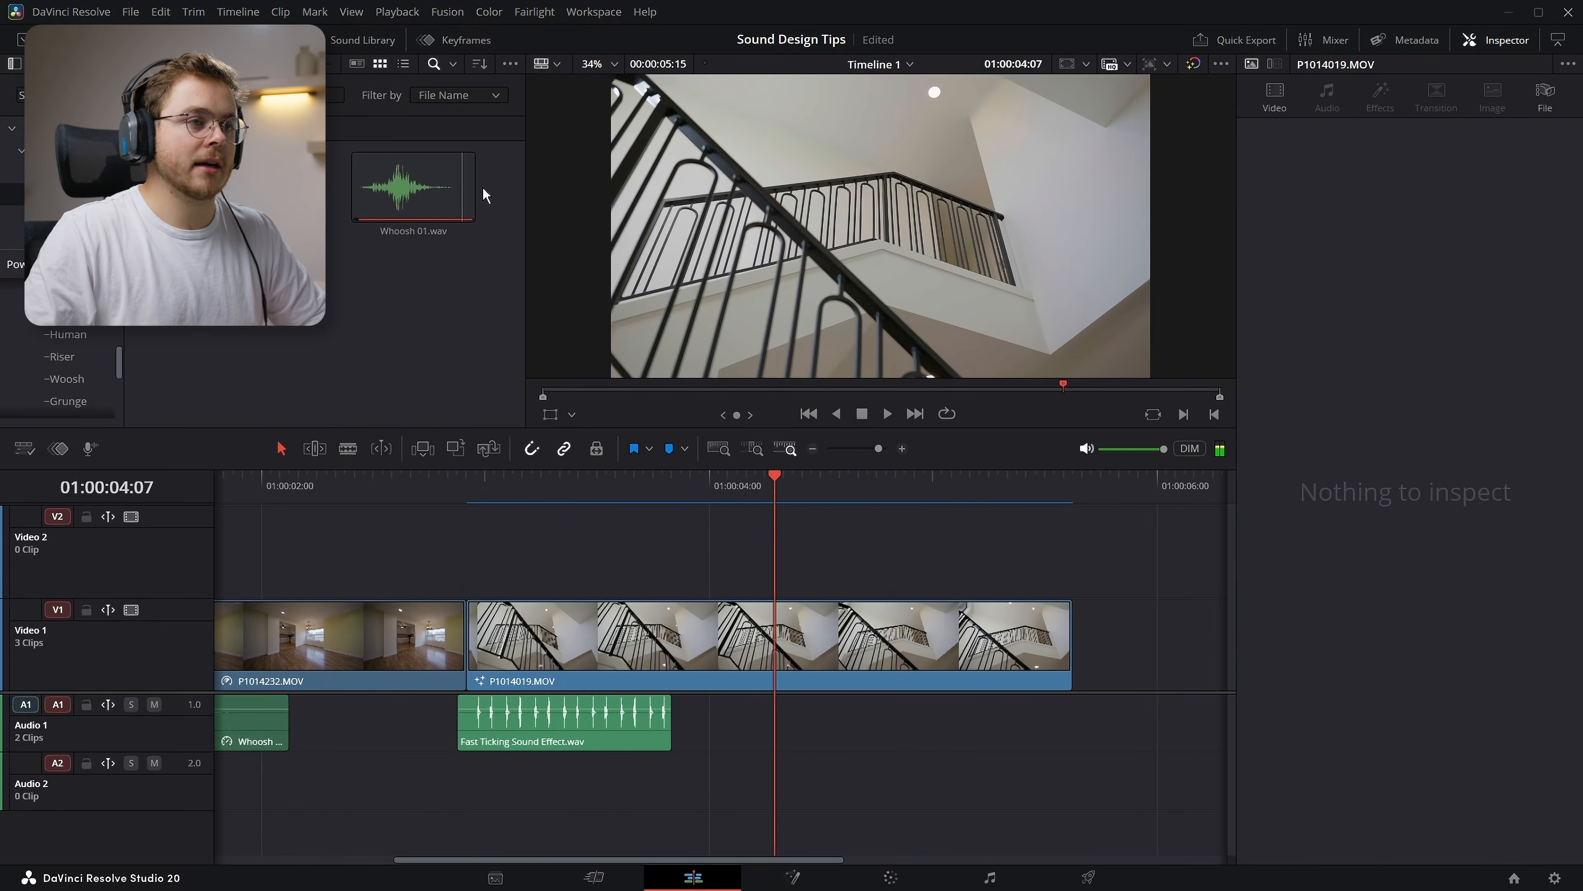
# Trim the ticking clip's start to the staircase clip's cut and set its speed to 68
pyautogui.moveTo(460, 715); pyautogui.dragTo(470, 716)
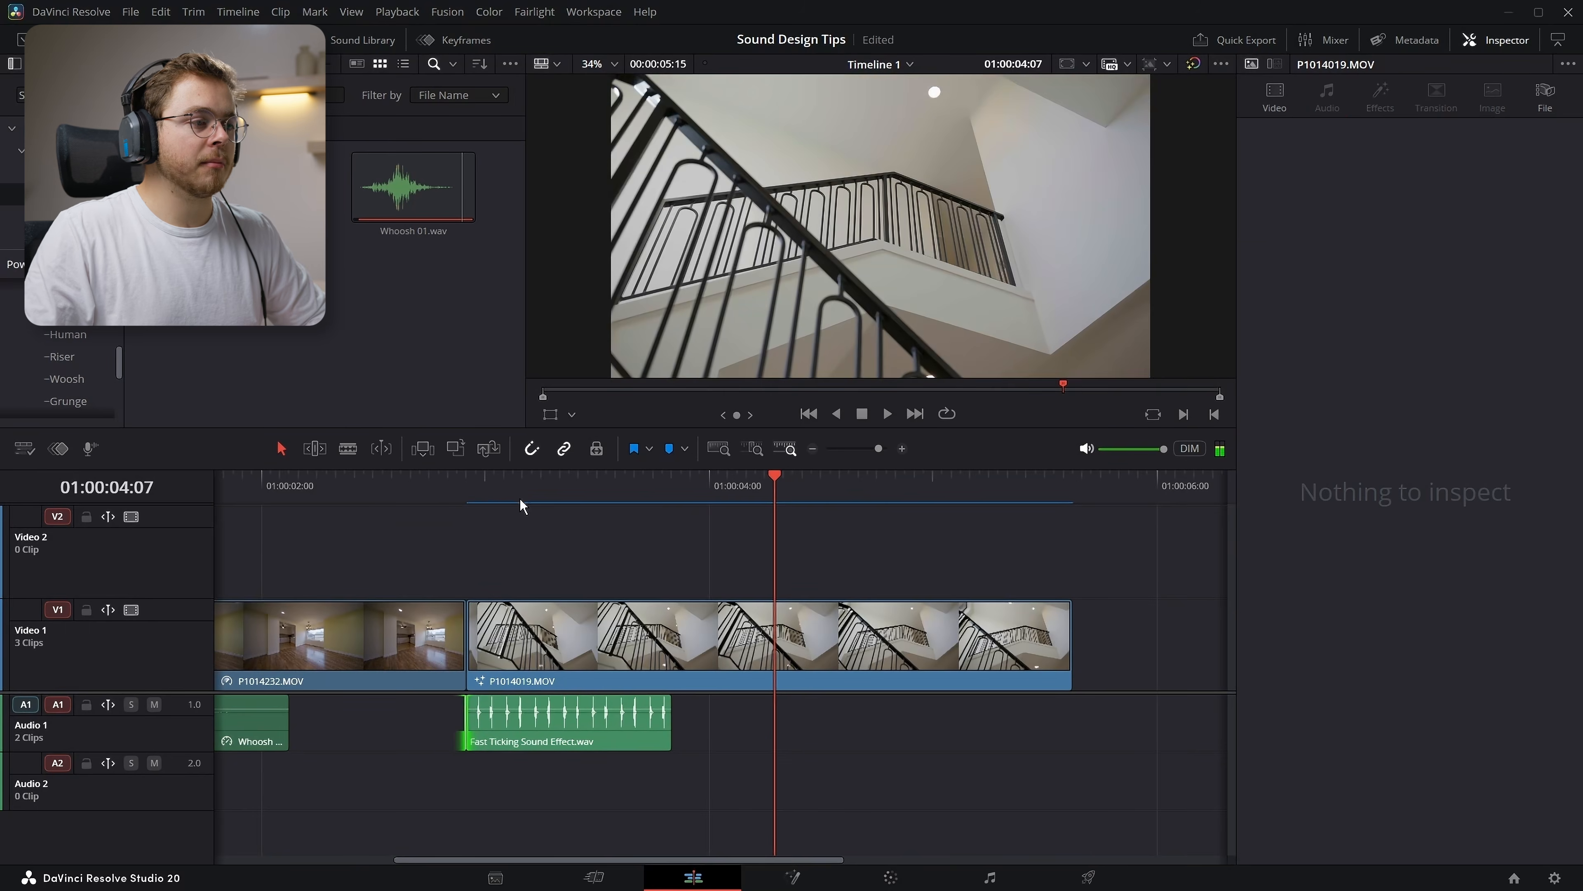
pyautogui.click(581, 750)
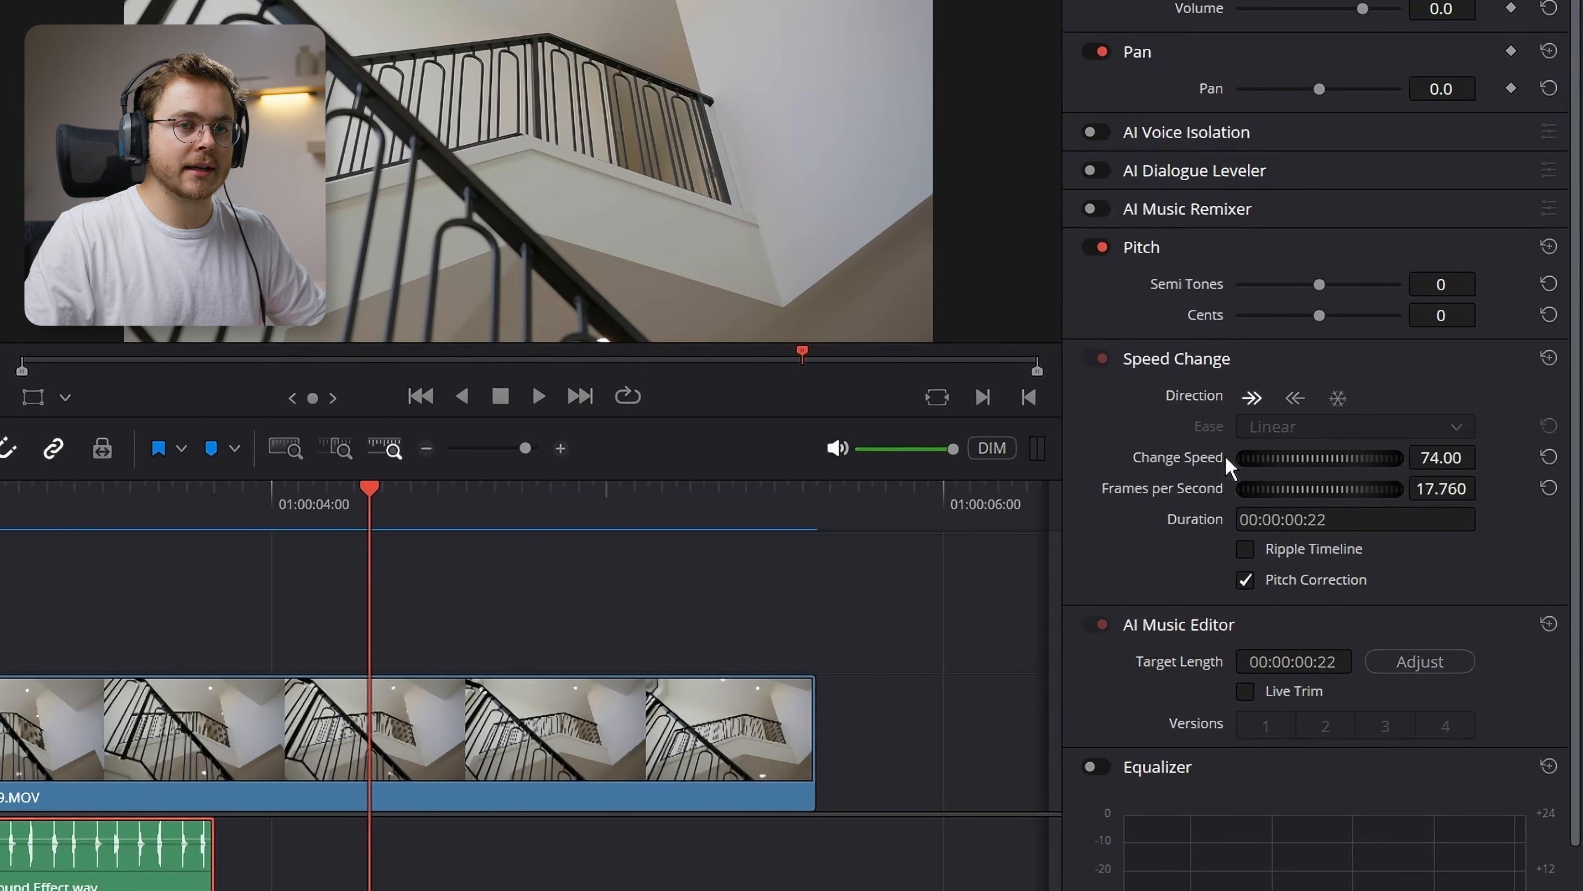
pyautogui.moveTo(1215, 458); pyautogui.dragTo(1206, 457)
# Extend the ticking clip's end further under the staircase clip and play the slowed sound
pyautogui.moveTo(213, 855); pyautogui.dragTo(438, 858)
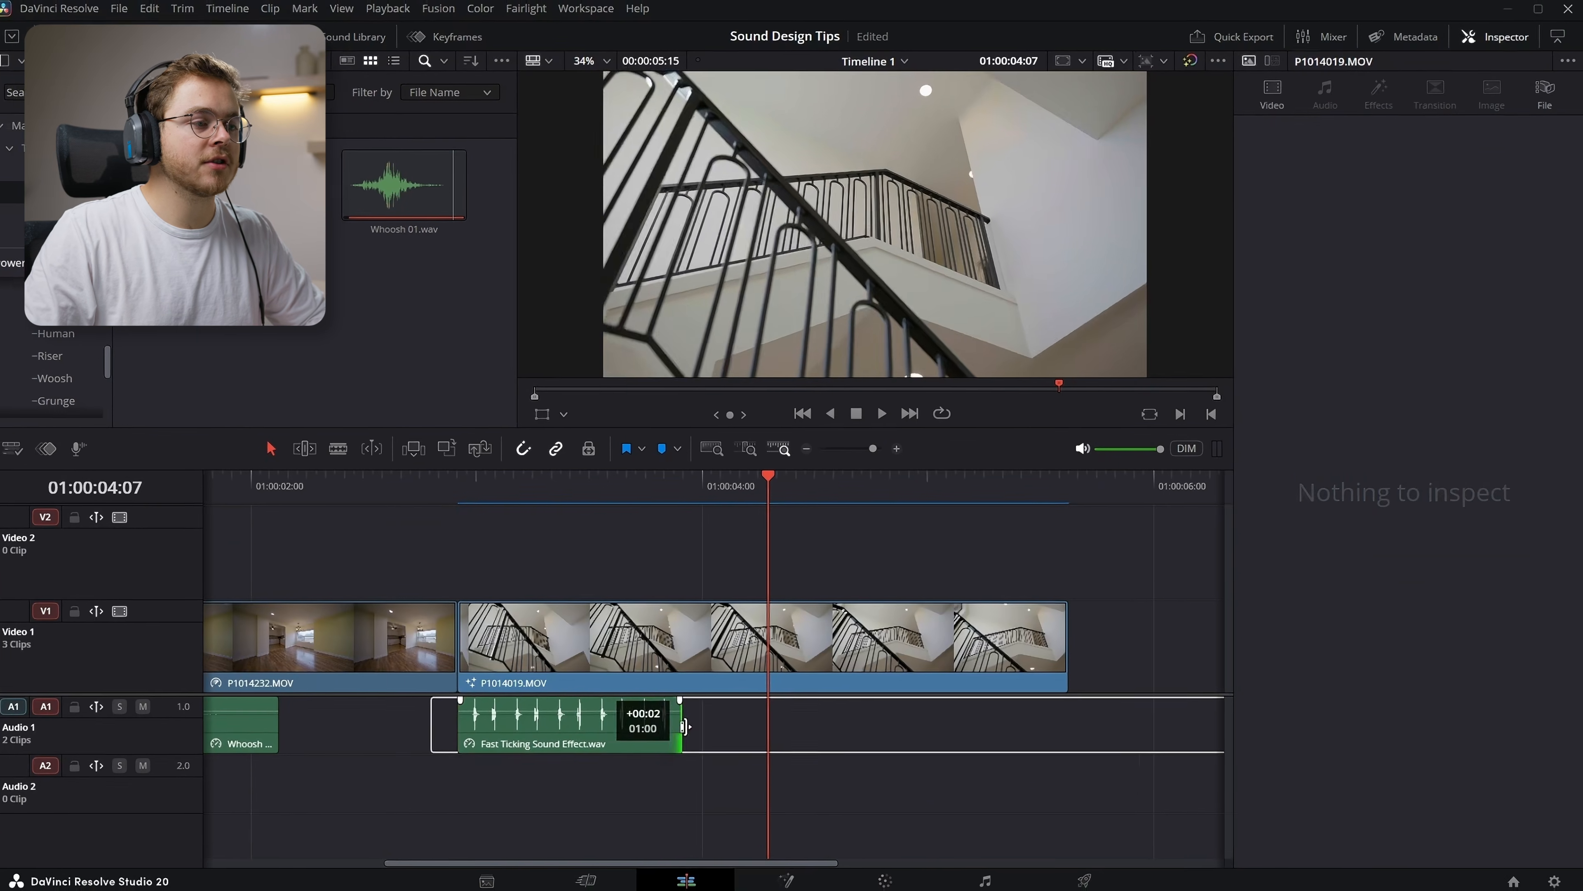
pyautogui.moveTo(820, 722); pyautogui.dragTo(820, 722)
pyautogui.click(462, 493)
pyautogui.press('space')
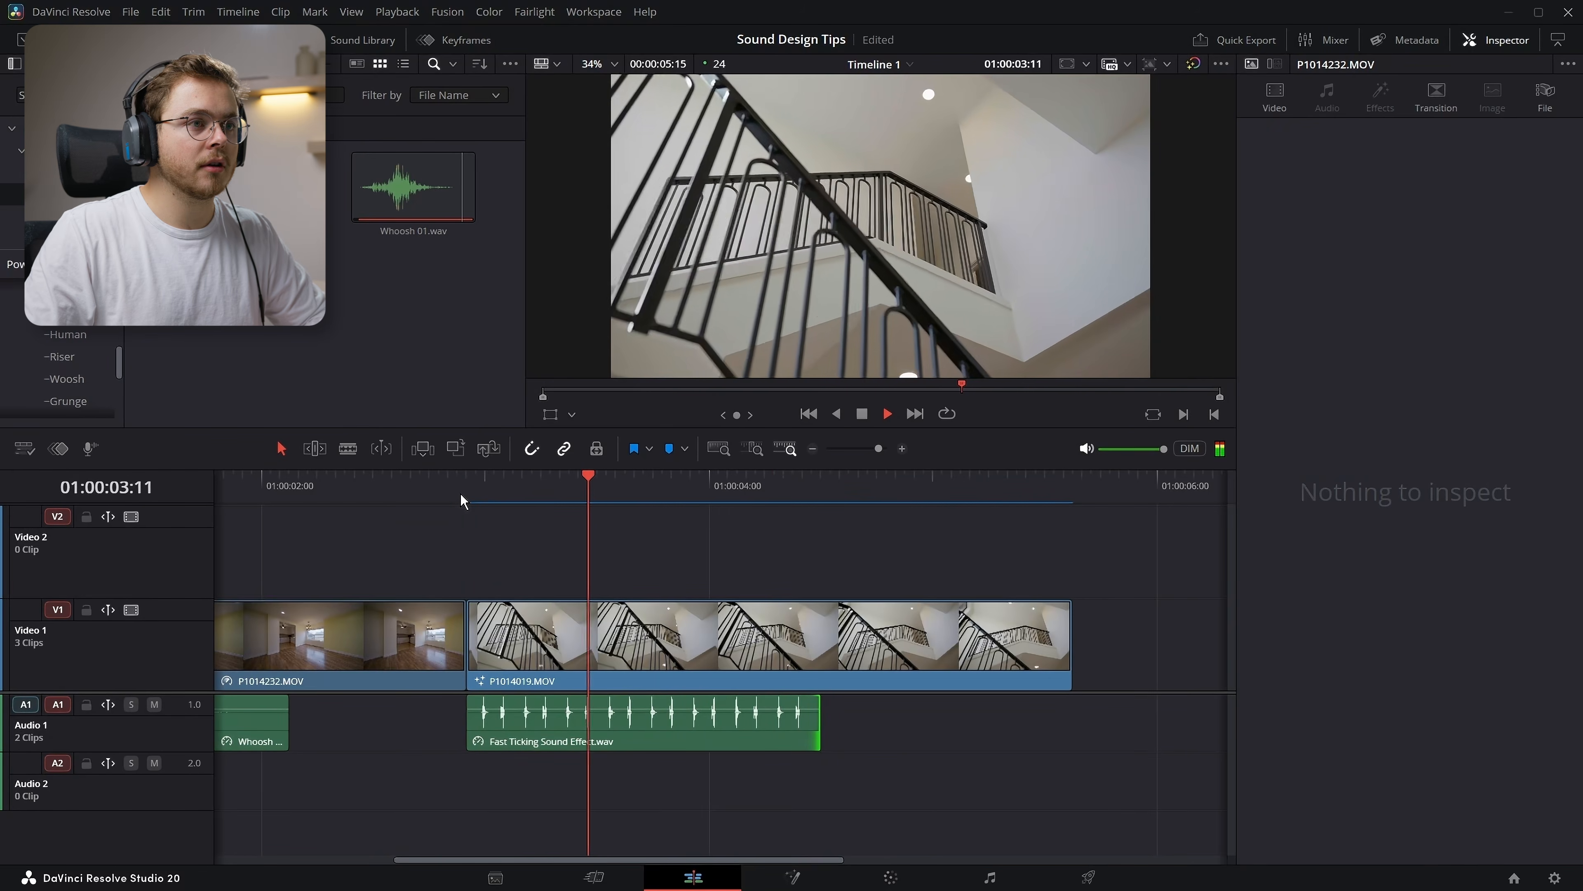
pyautogui.press('space')
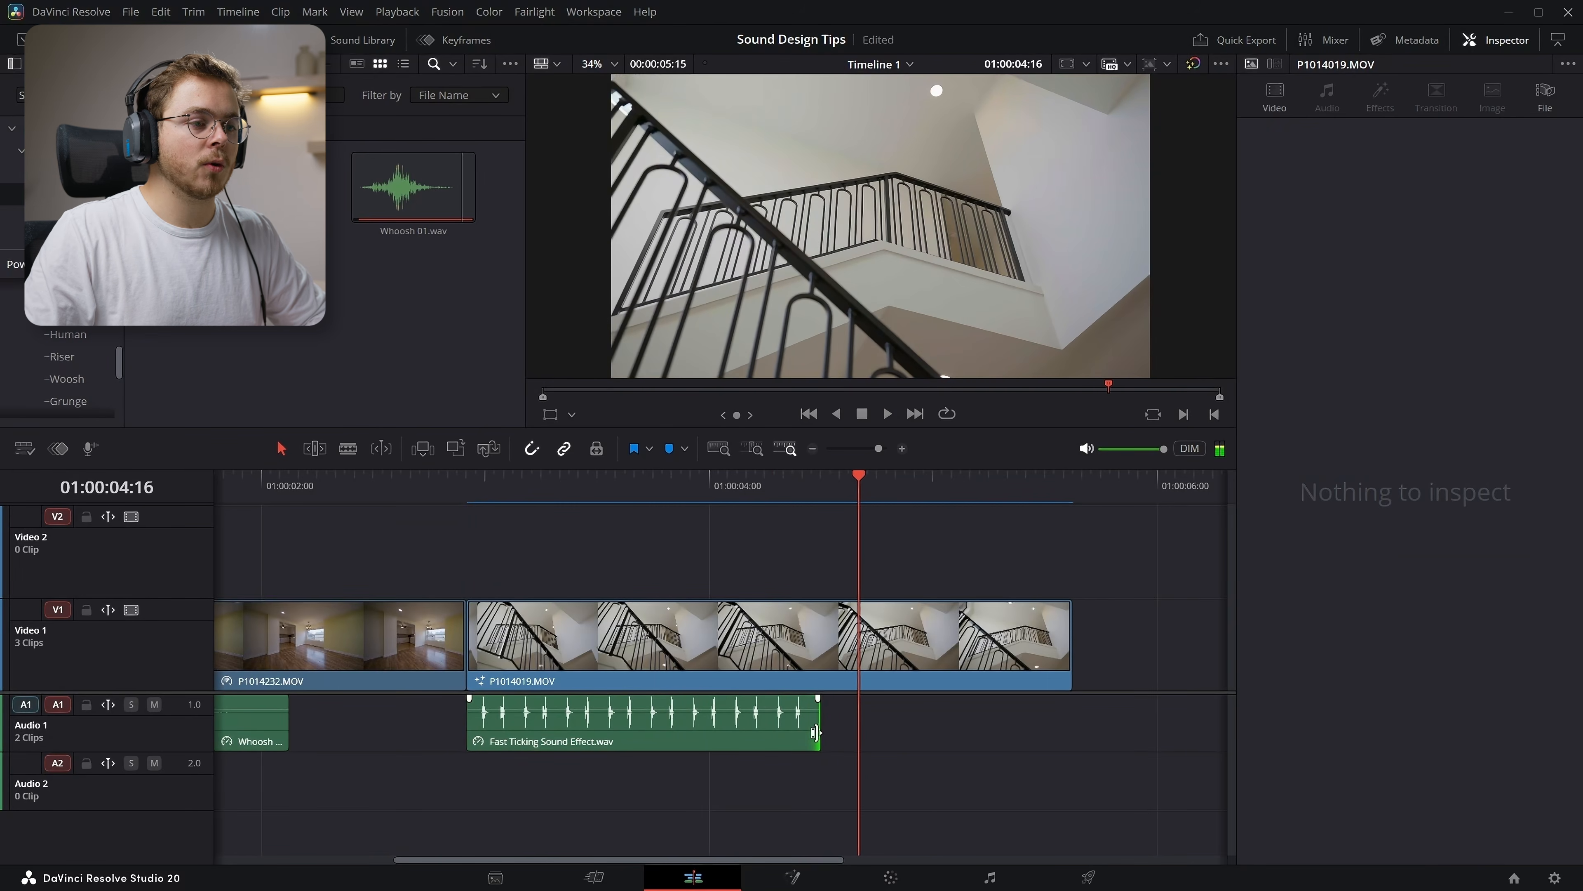
# Shorten the ticking clip to 22 frames and turn it into a compound clip named Compound Clip 1
pyautogui.moveTo(816, 732); pyautogui.dragTo(664, 723)
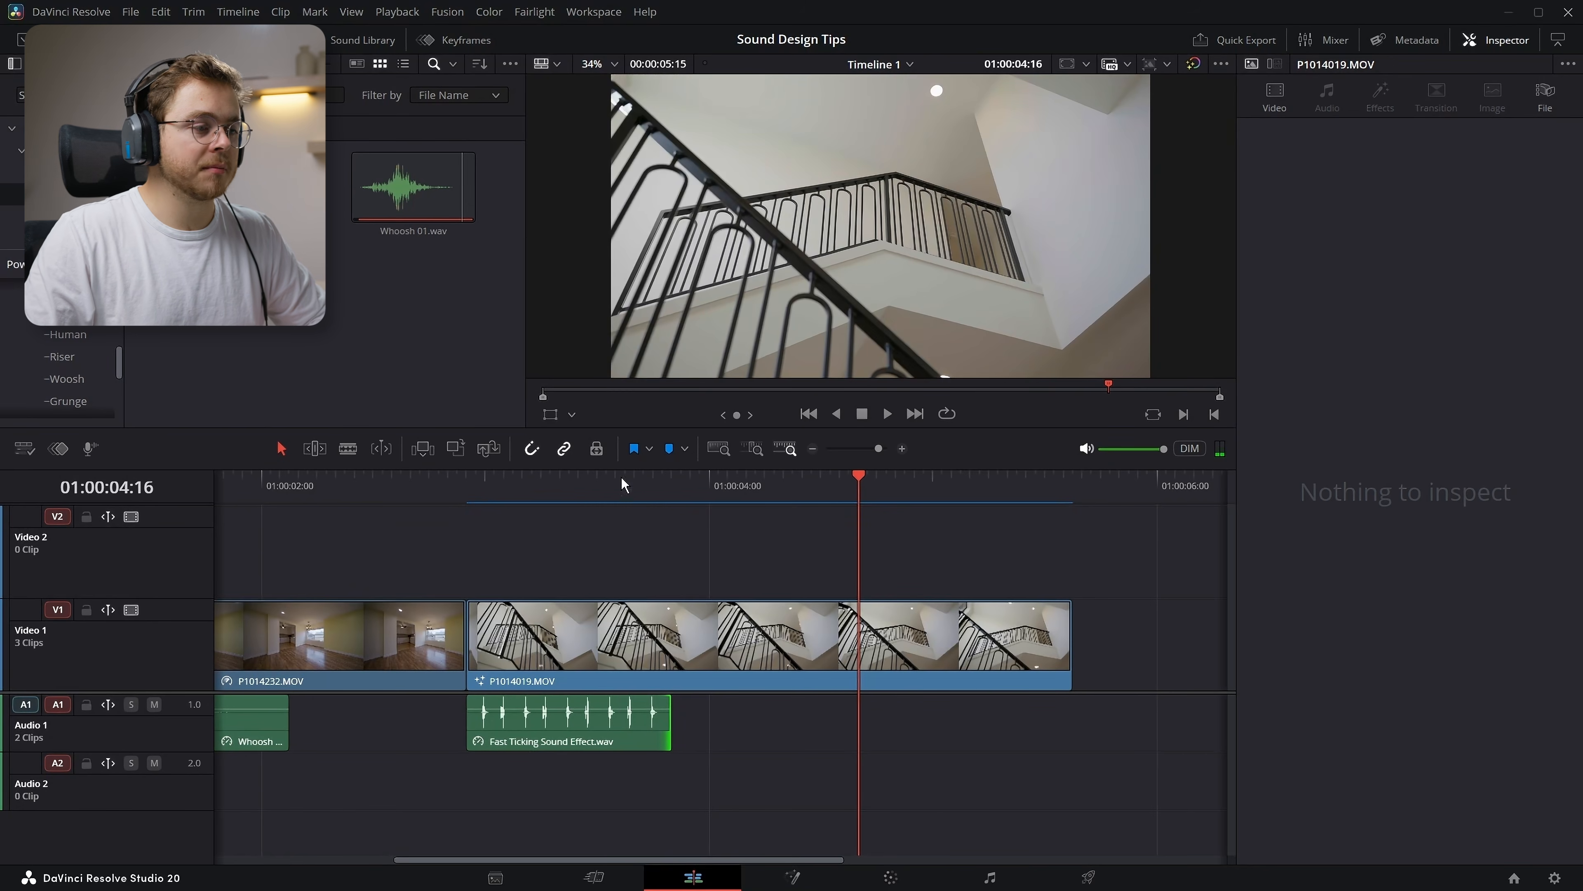
pyautogui.rightClick(602, 717)
pyautogui.click(689, 319)
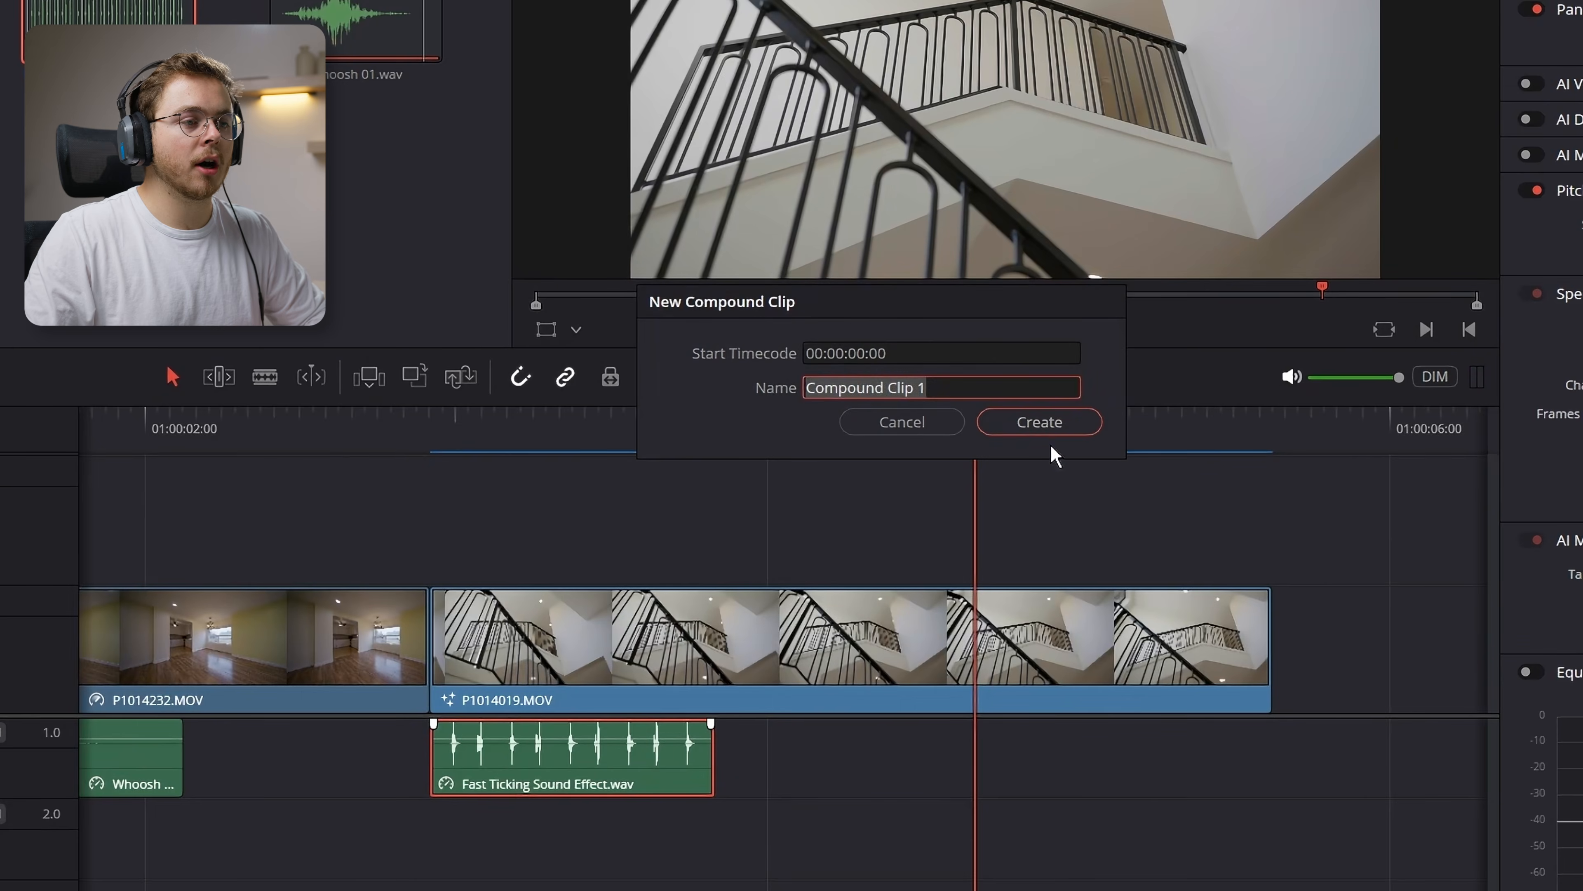
pyautogui.click(1042, 430)
# Inside Compound Clip 1, copy the ticking clip to a muted Audio 2 track at about 00:00:08:00, and return to Timeline 1
pyautogui.rightClick(607, 755)
pyautogui.click(723, 177)
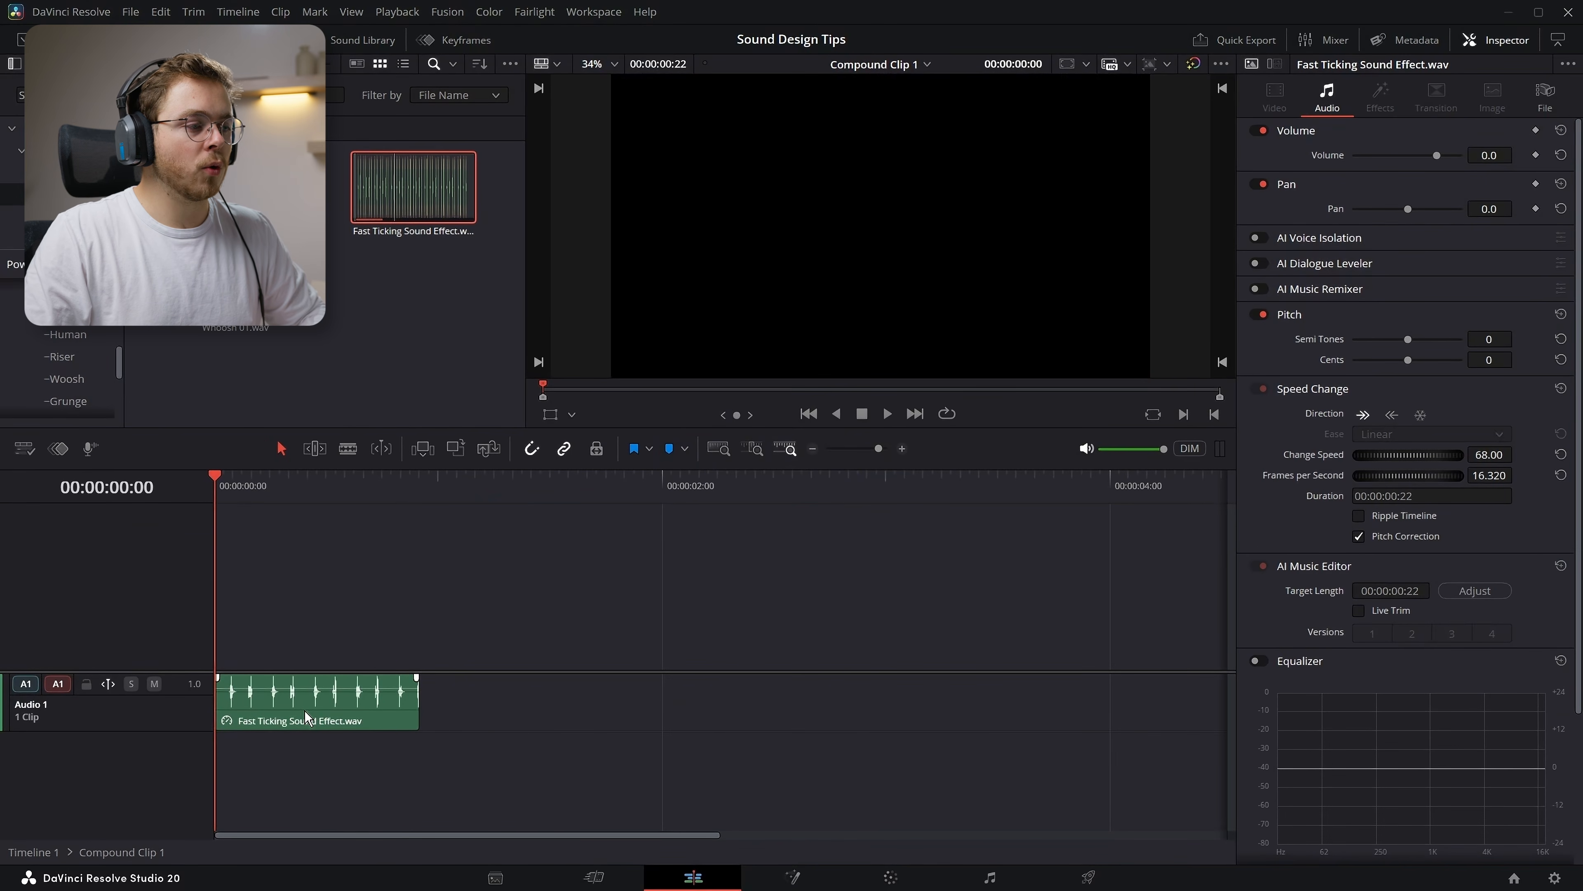
pyautogui.moveTo(306, 717); pyautogui.dragTo(1078, 757)
pyautogui.click(814, 448)
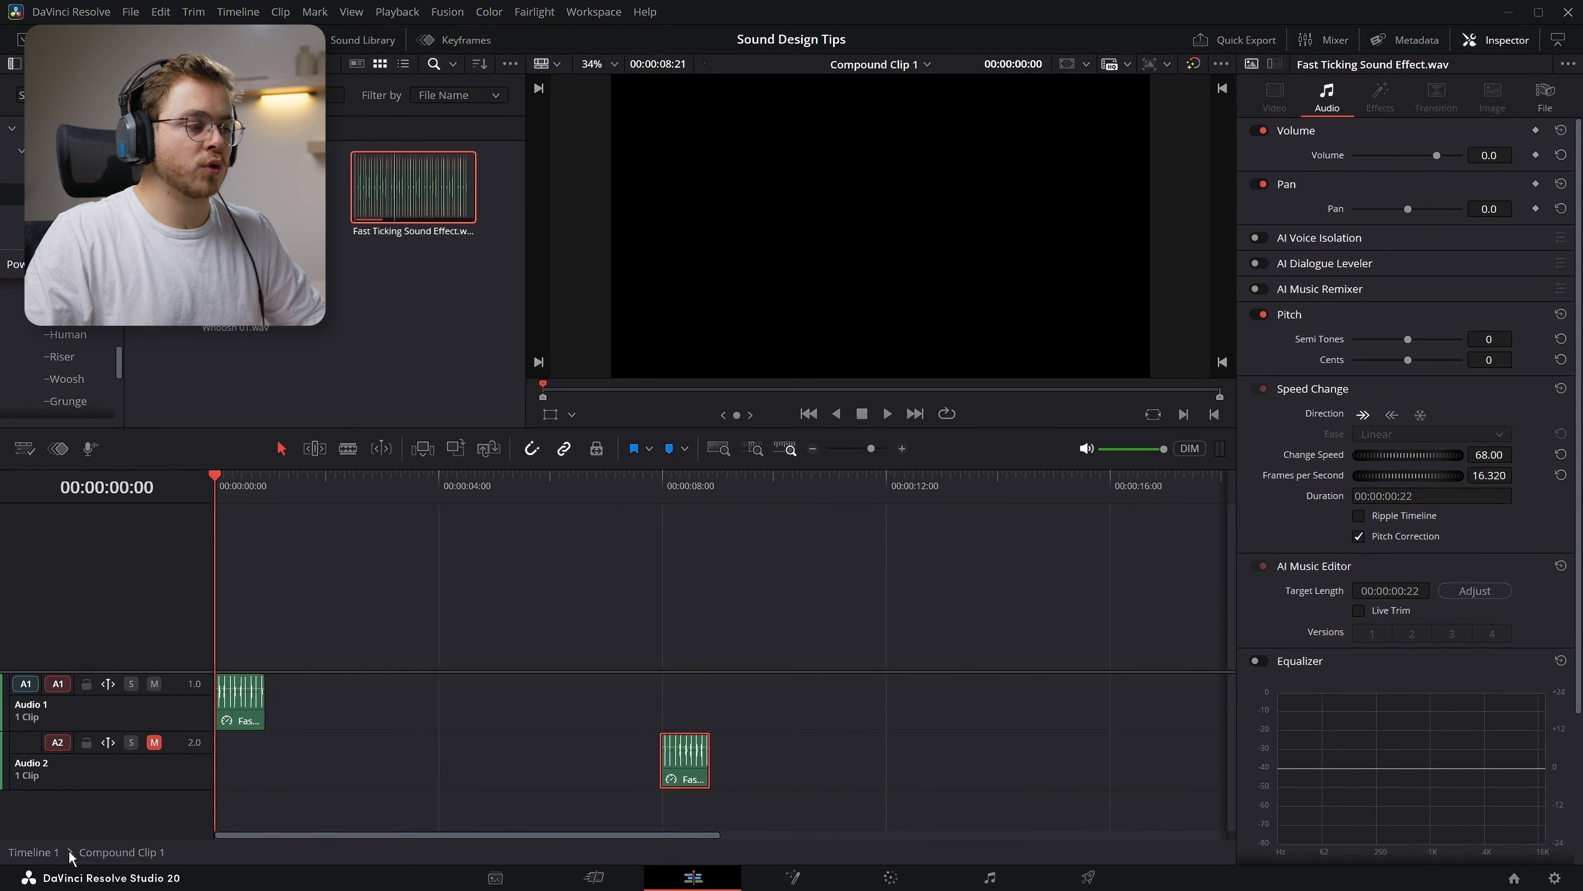
pyautogui.click(37, 853)
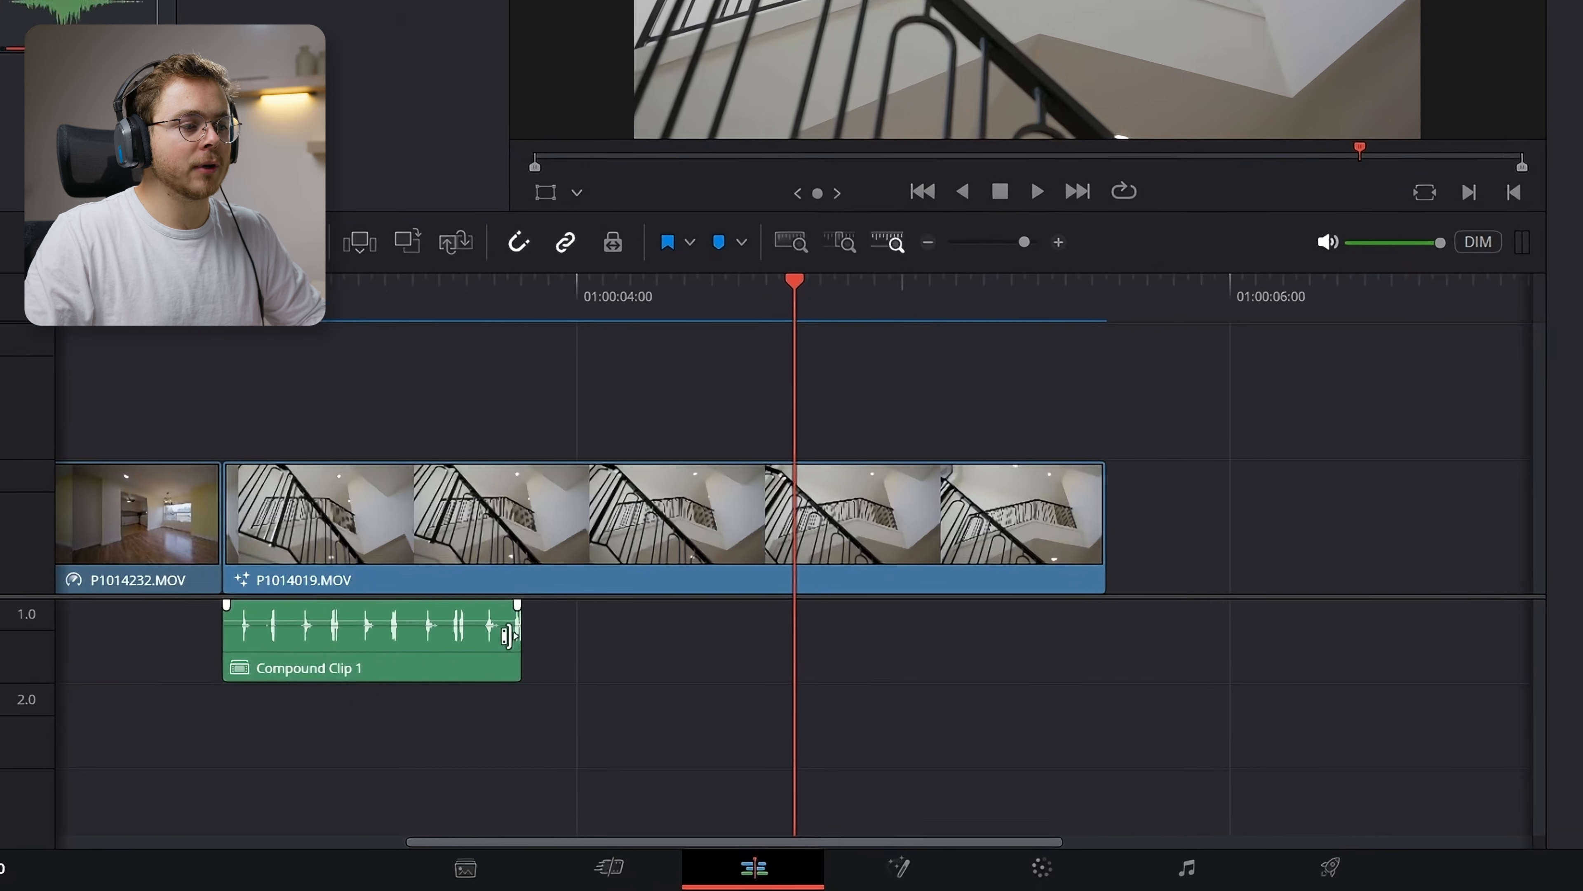
# Extend Compound Clip 1 to the end of the staircase clip, for a length of 02:17
pyautogui.moveTo(532, 717); pyautogui.dragTo(726, 715)
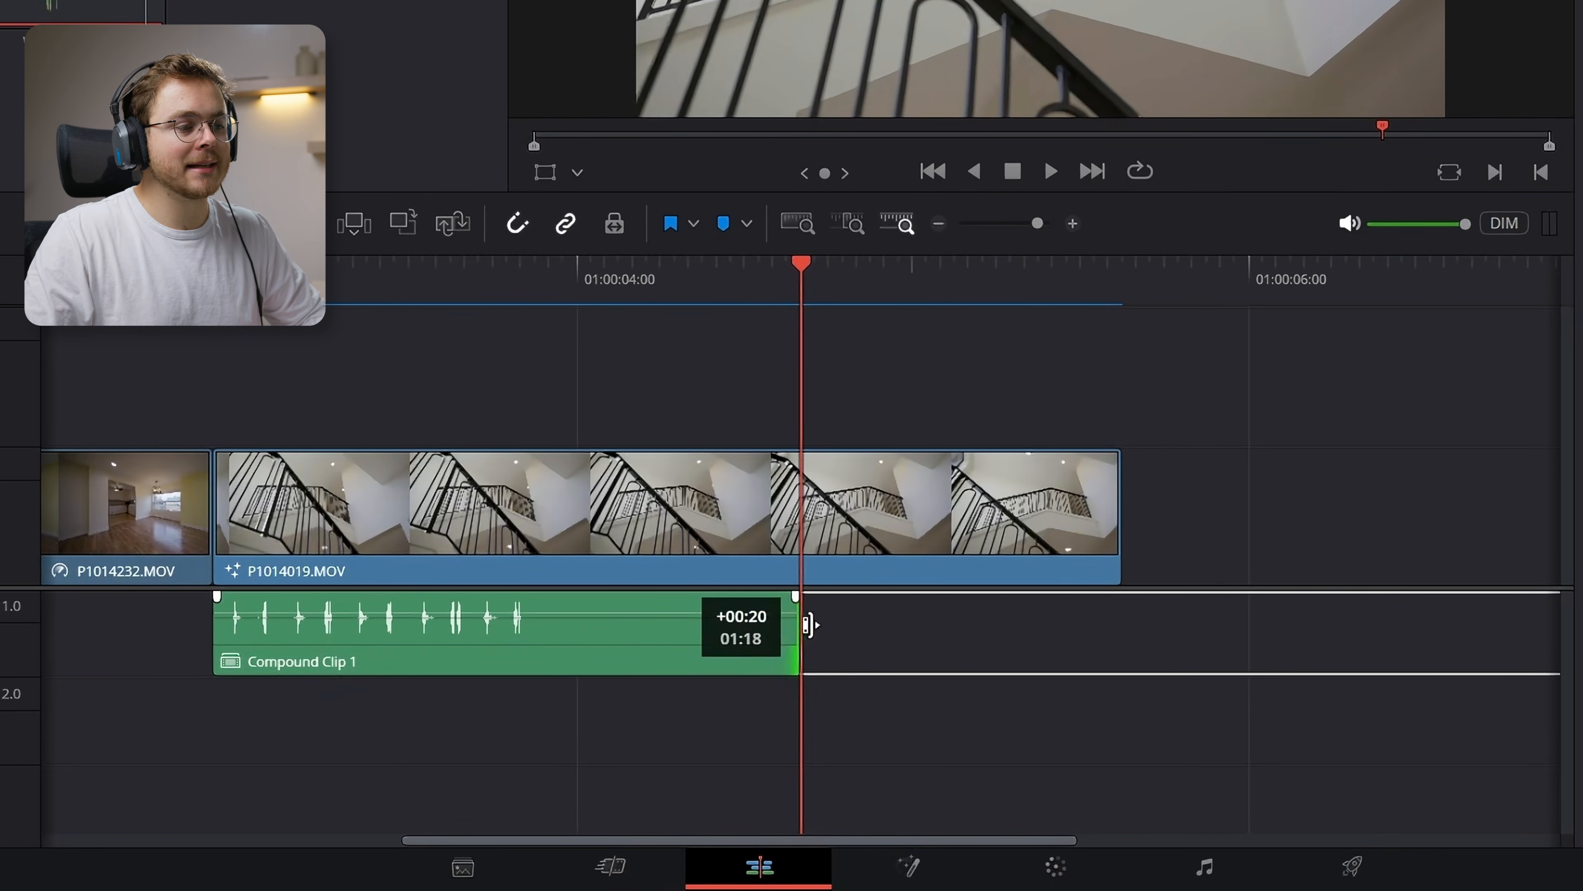
pyautogui.moveTo(809, 624); pyautogui.dragTo(951, 624)
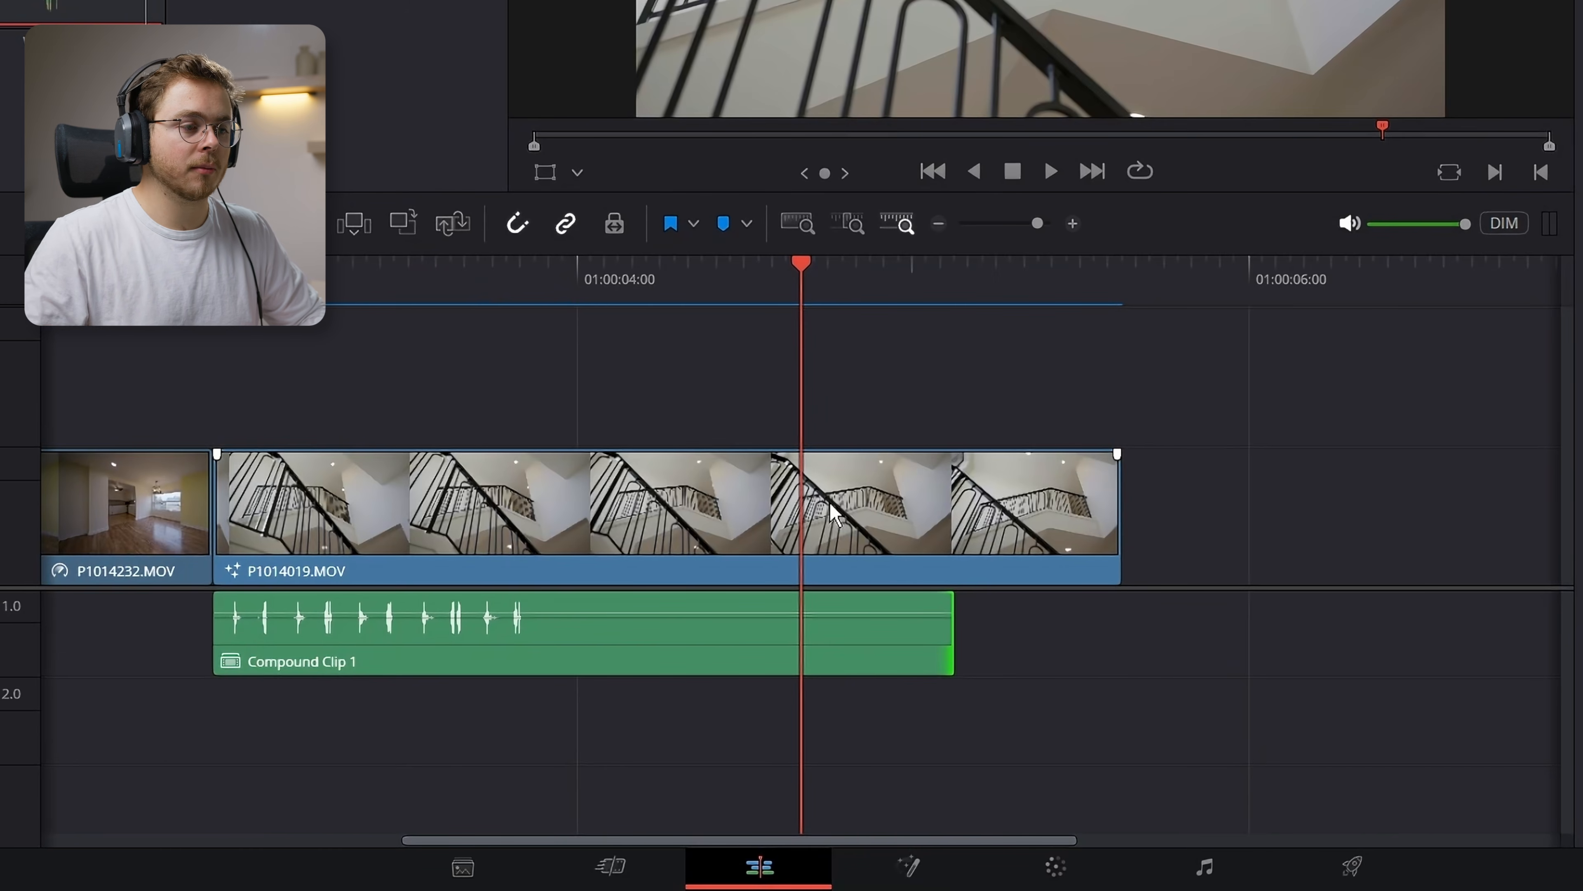
pyautogui.moveTo(953, 624); pyautogui.dragTo(1108, 623)
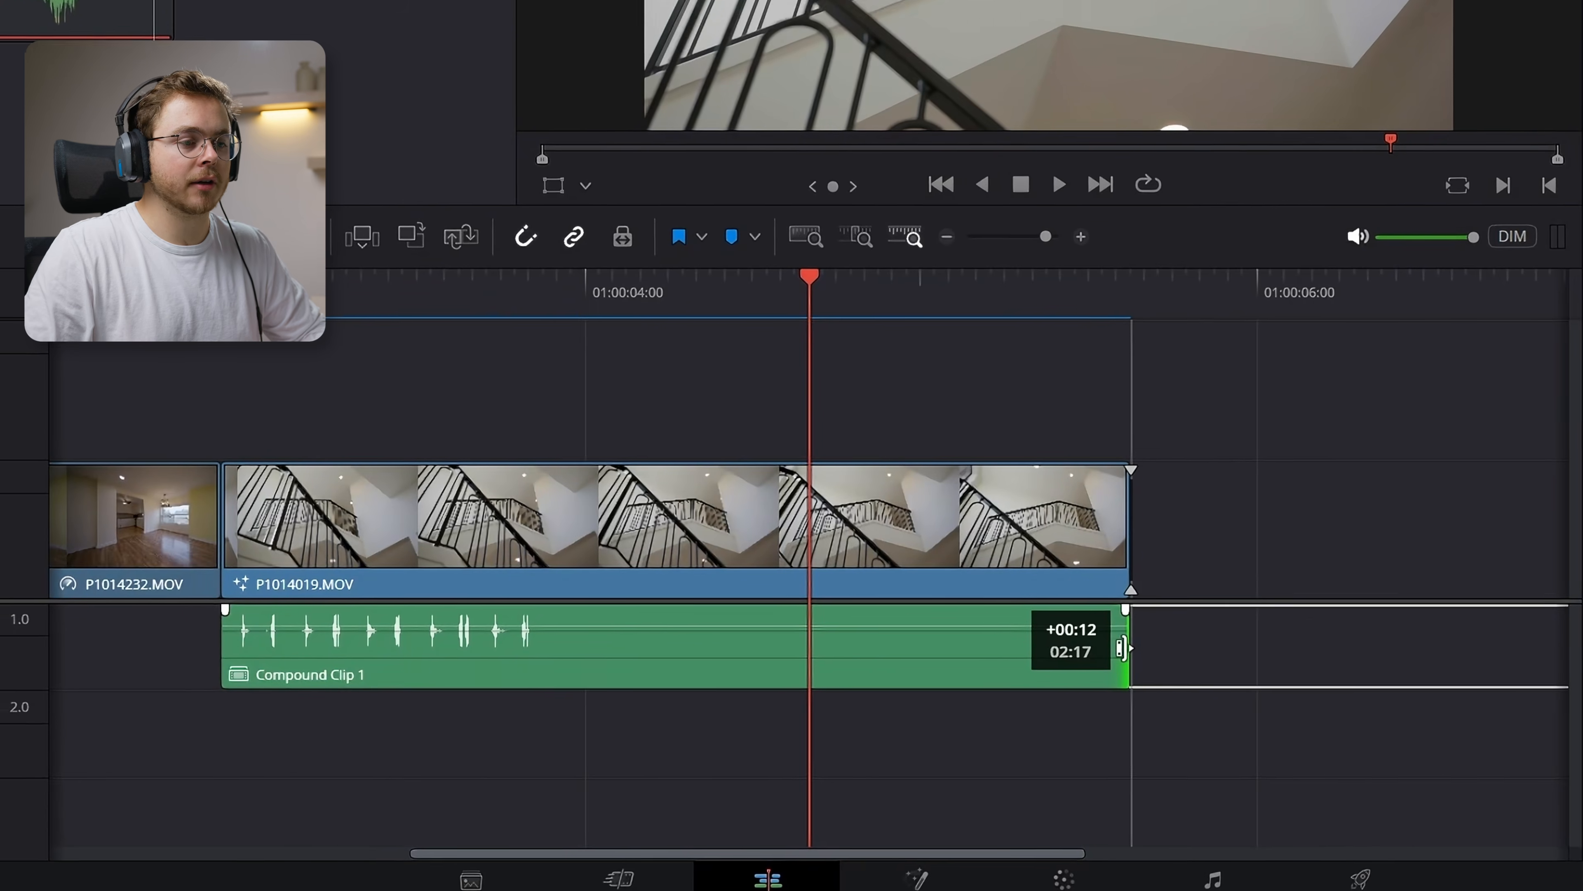
# Apply the Reverb audio effect to Compound Clip 1
pyautogui.click(268, 44)
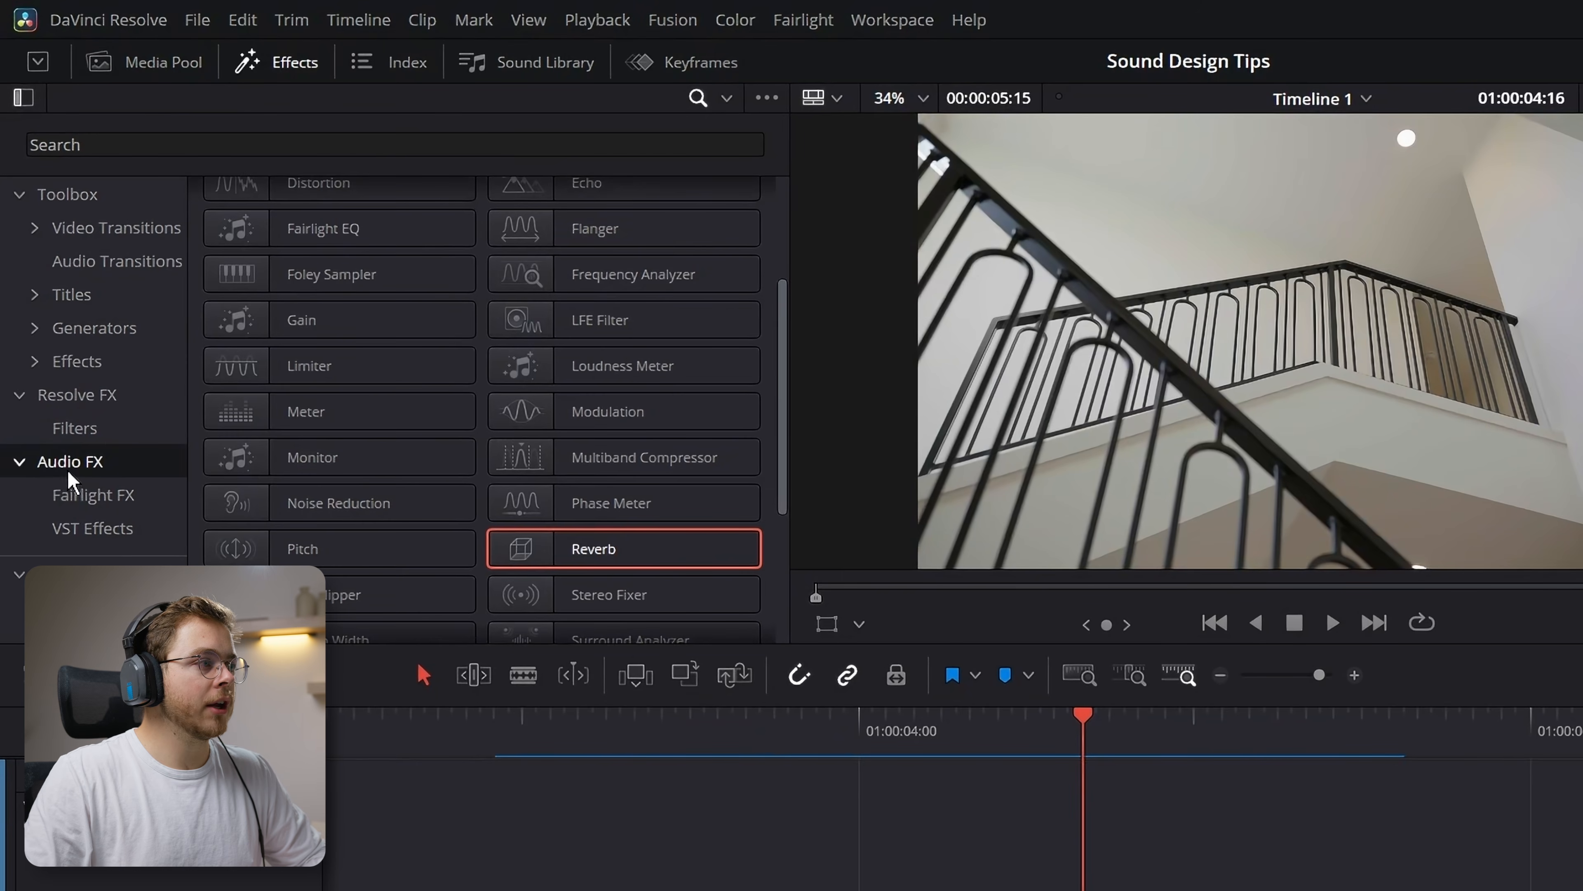
pyautogui.scroll(3, 539, 483)
pyautogui.scroll(-5, 540, 483)
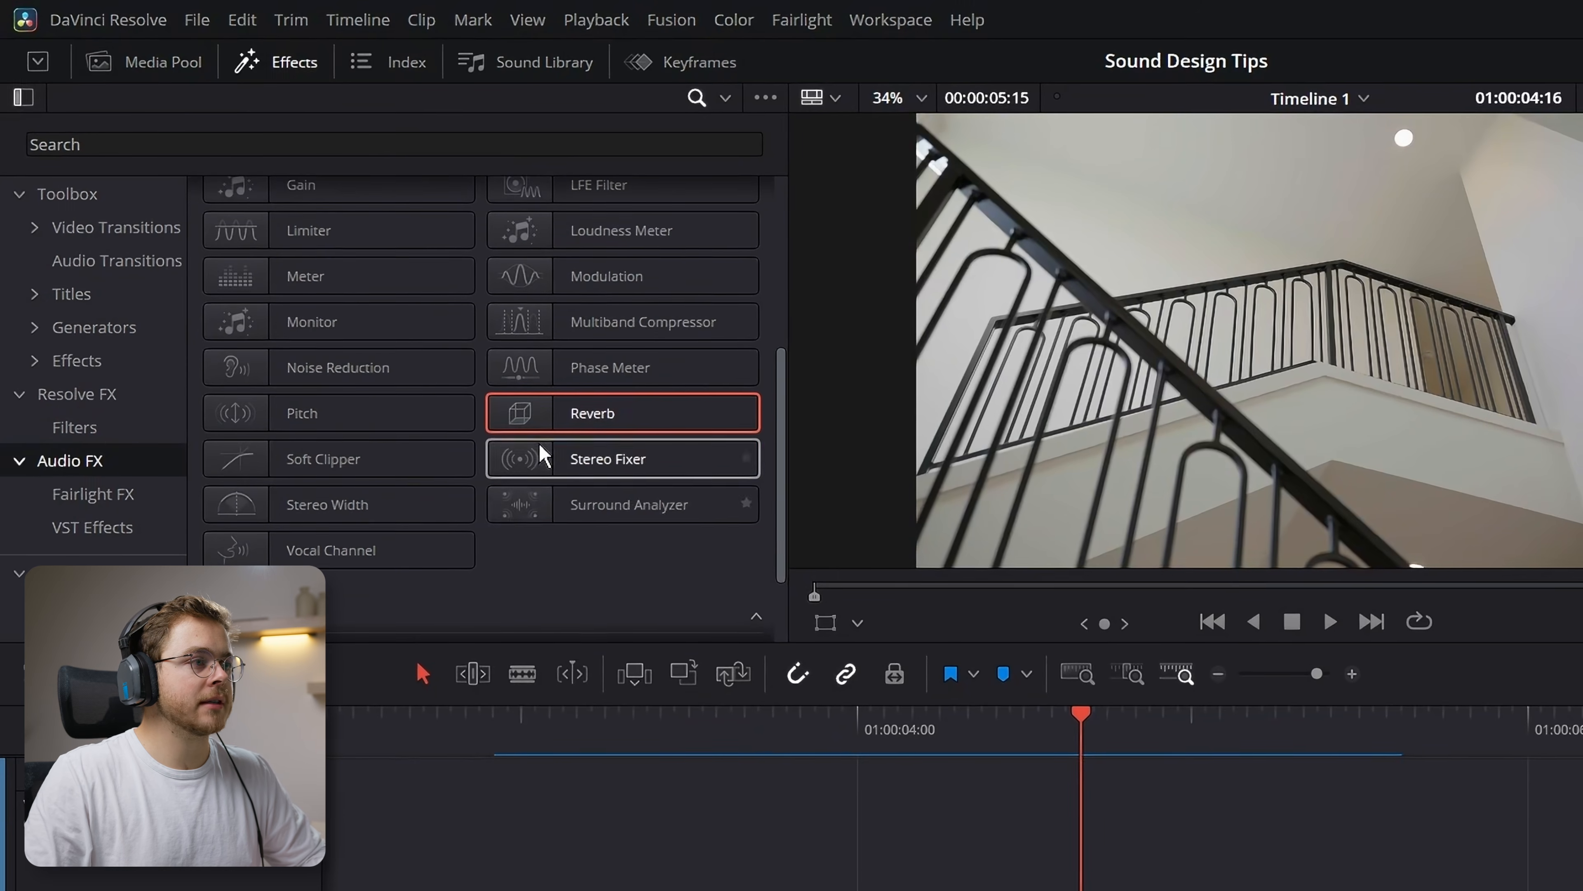
pyautogui.moveTo(538, 412); pyautogui.dragTo(683, 429)
pyautogui.moveTo(483, 305); pyautogui.dragTo(667, 758)
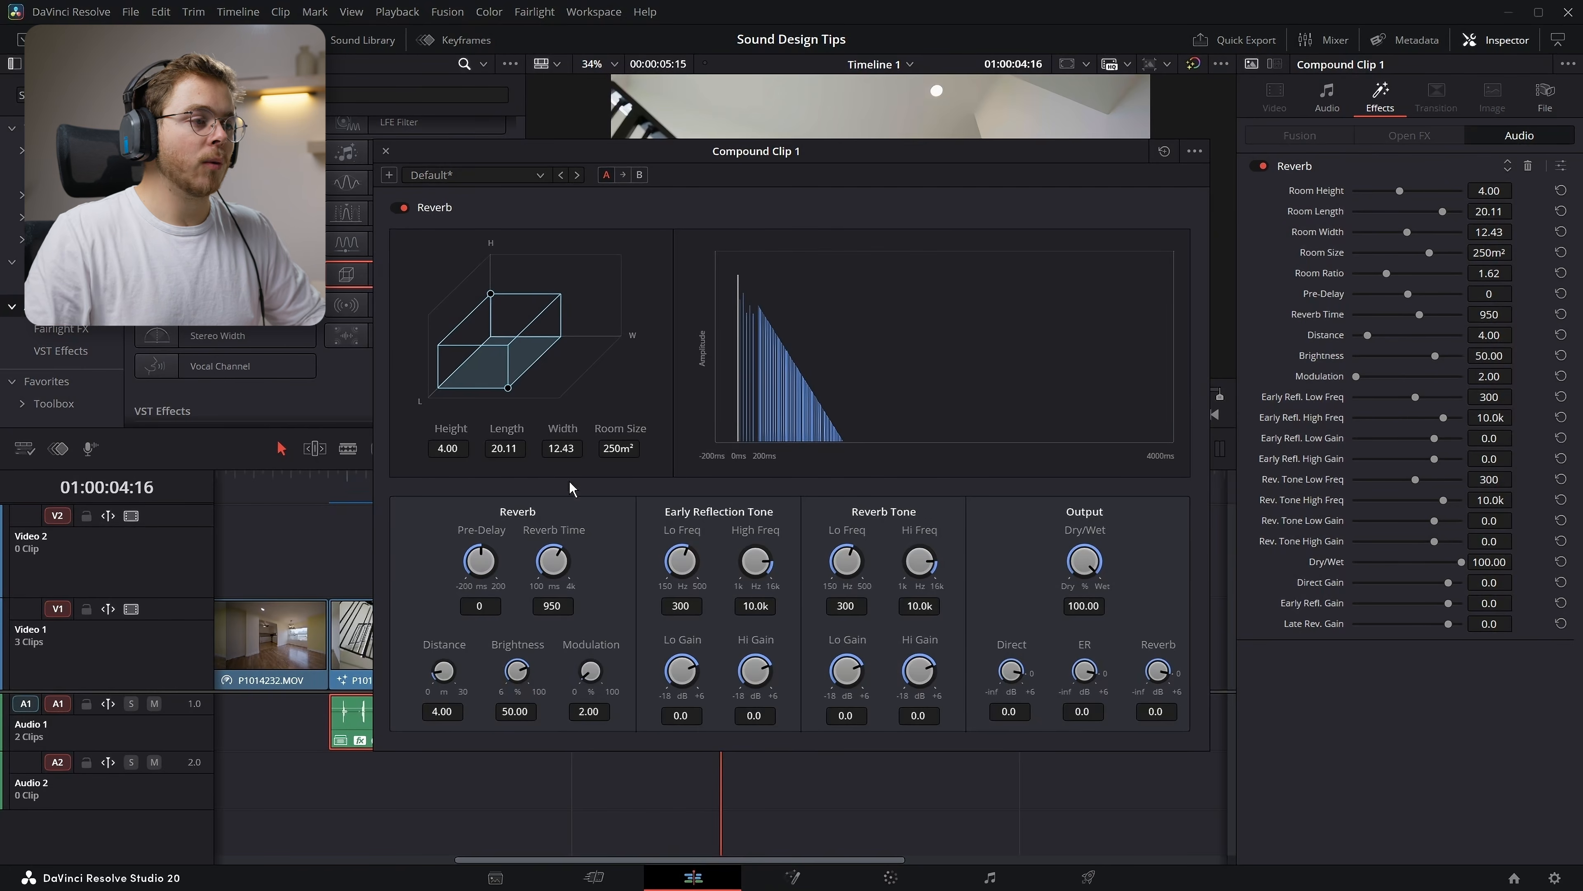
# Set the reverb time to 4000, early reflection high frequency to 3.51k with gain -11.5, and dry/wet to 73, and play the result
pyautogui.moveTo(554, 561); pyautogui.dragTo(842, 525)
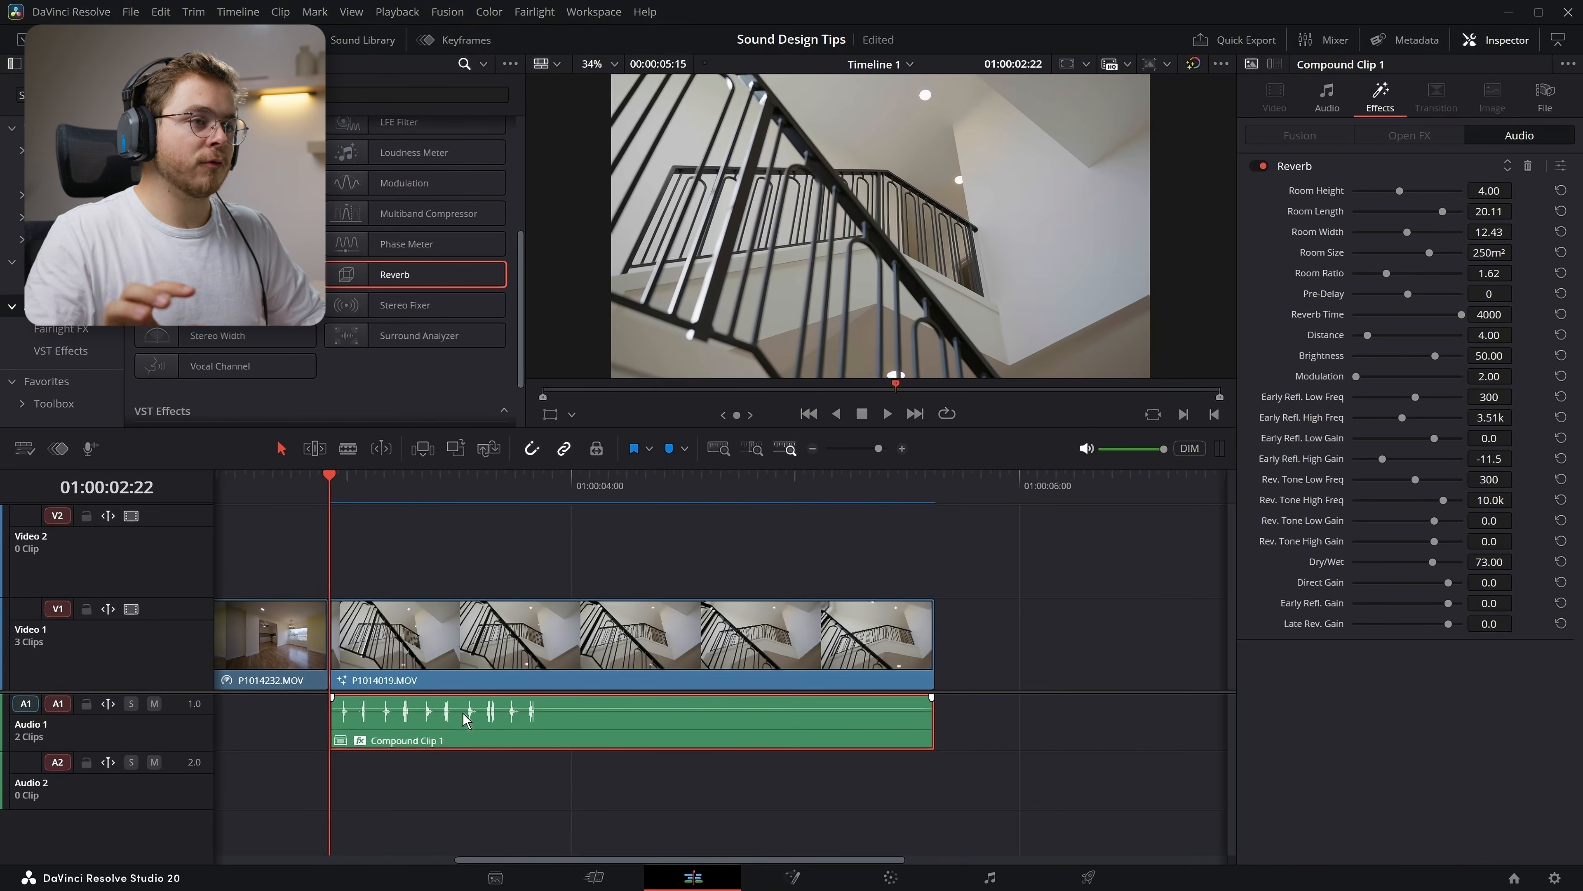
pyautogui.press('space')
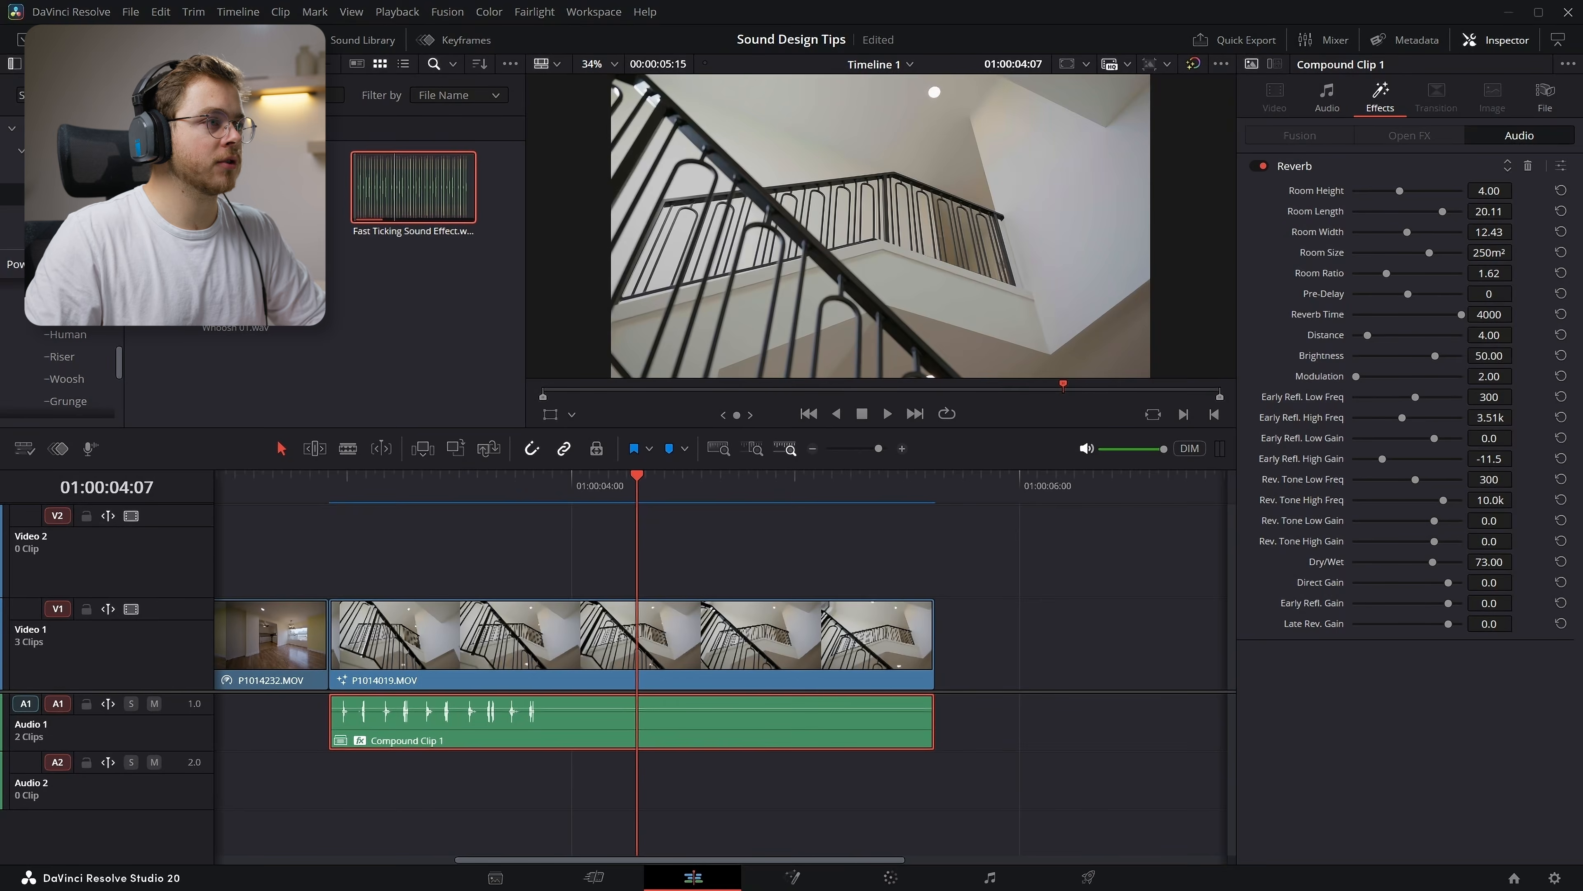
# Place the original Fast Ticking Sound Effect.wav on Audio 2 beneath the start of Compound Clip 1
pyautogui.doubleClick(399, 211)
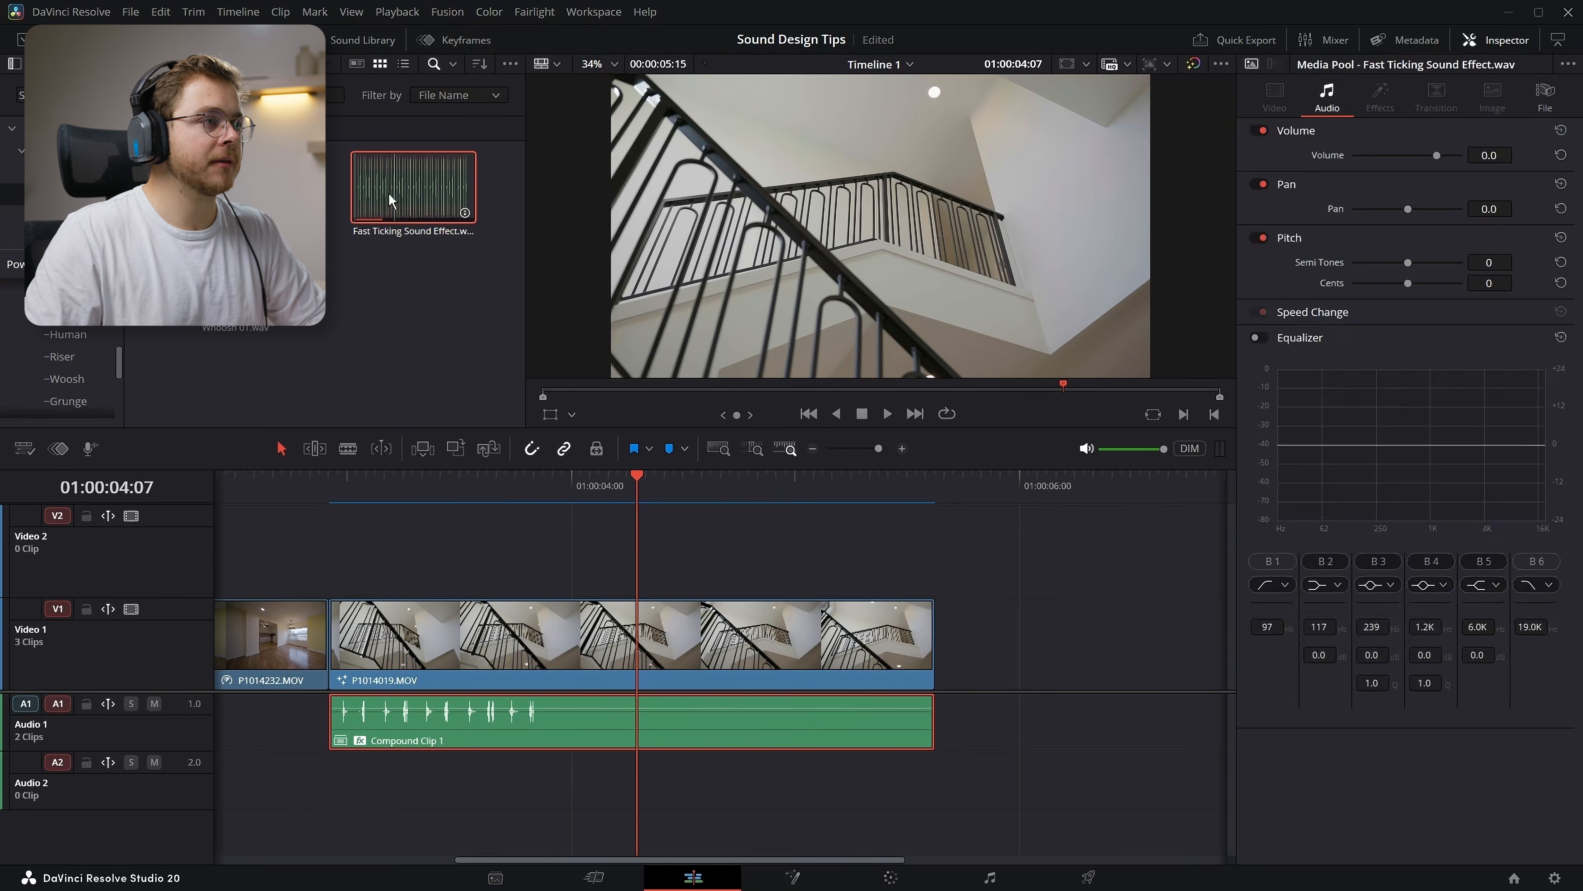
pyautogui.moveTo(399, 212); pyautogui.dragTo(330, 792)
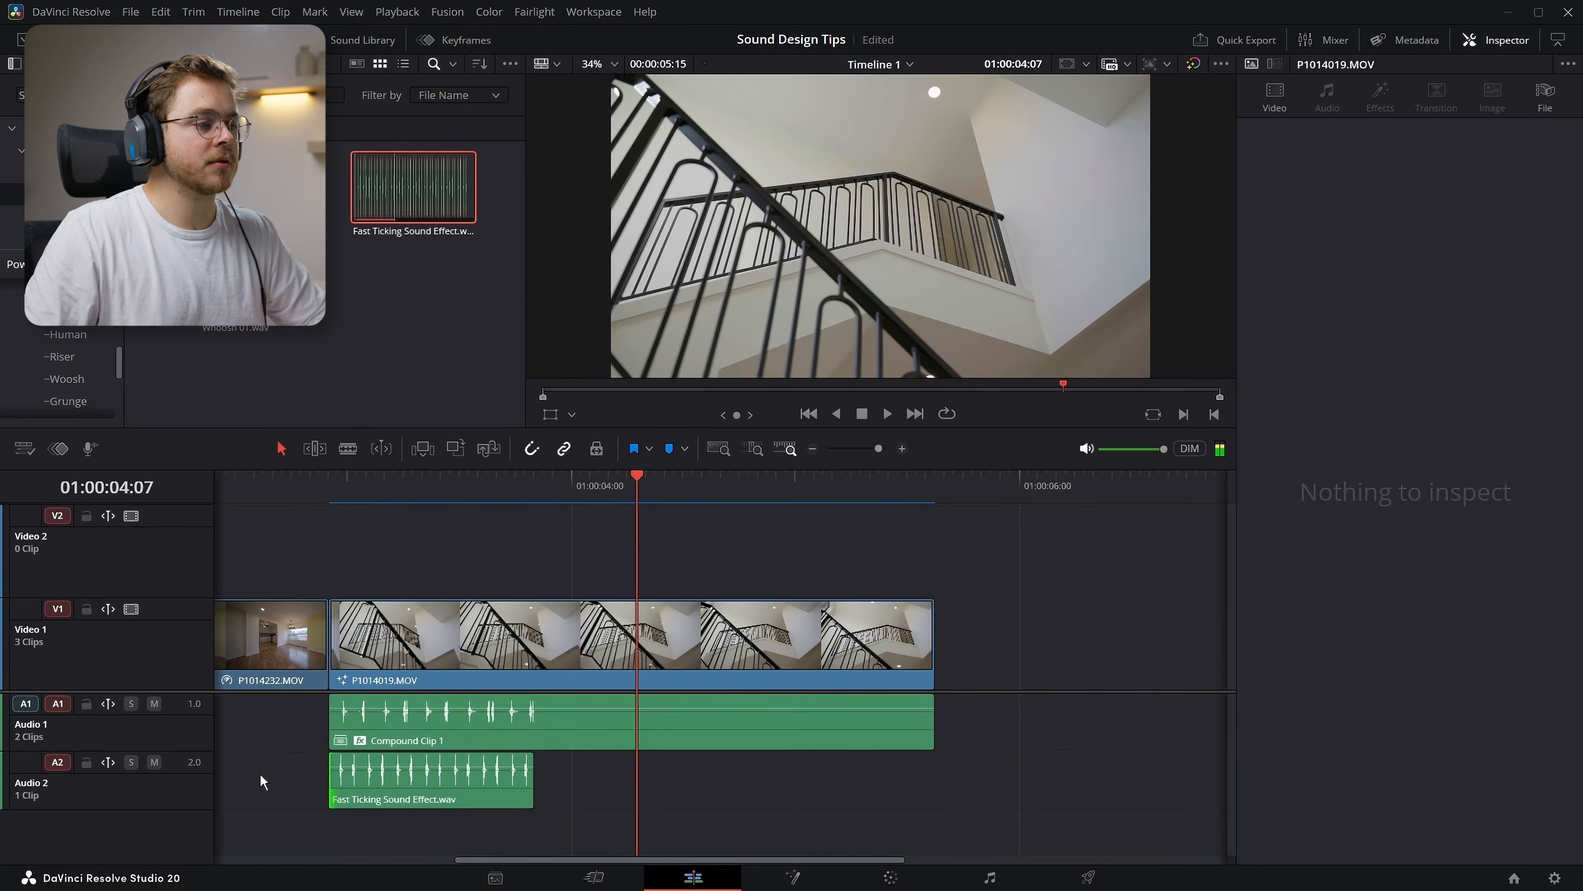
# Play the staircase section with each audio track soloed in turn to compare the reverb compound clip with the original ticking sound
pyautogui.click(341, 490)
pyautogui.press('space')
pyautogui.press('space')
pyautogui.click(131, 762)
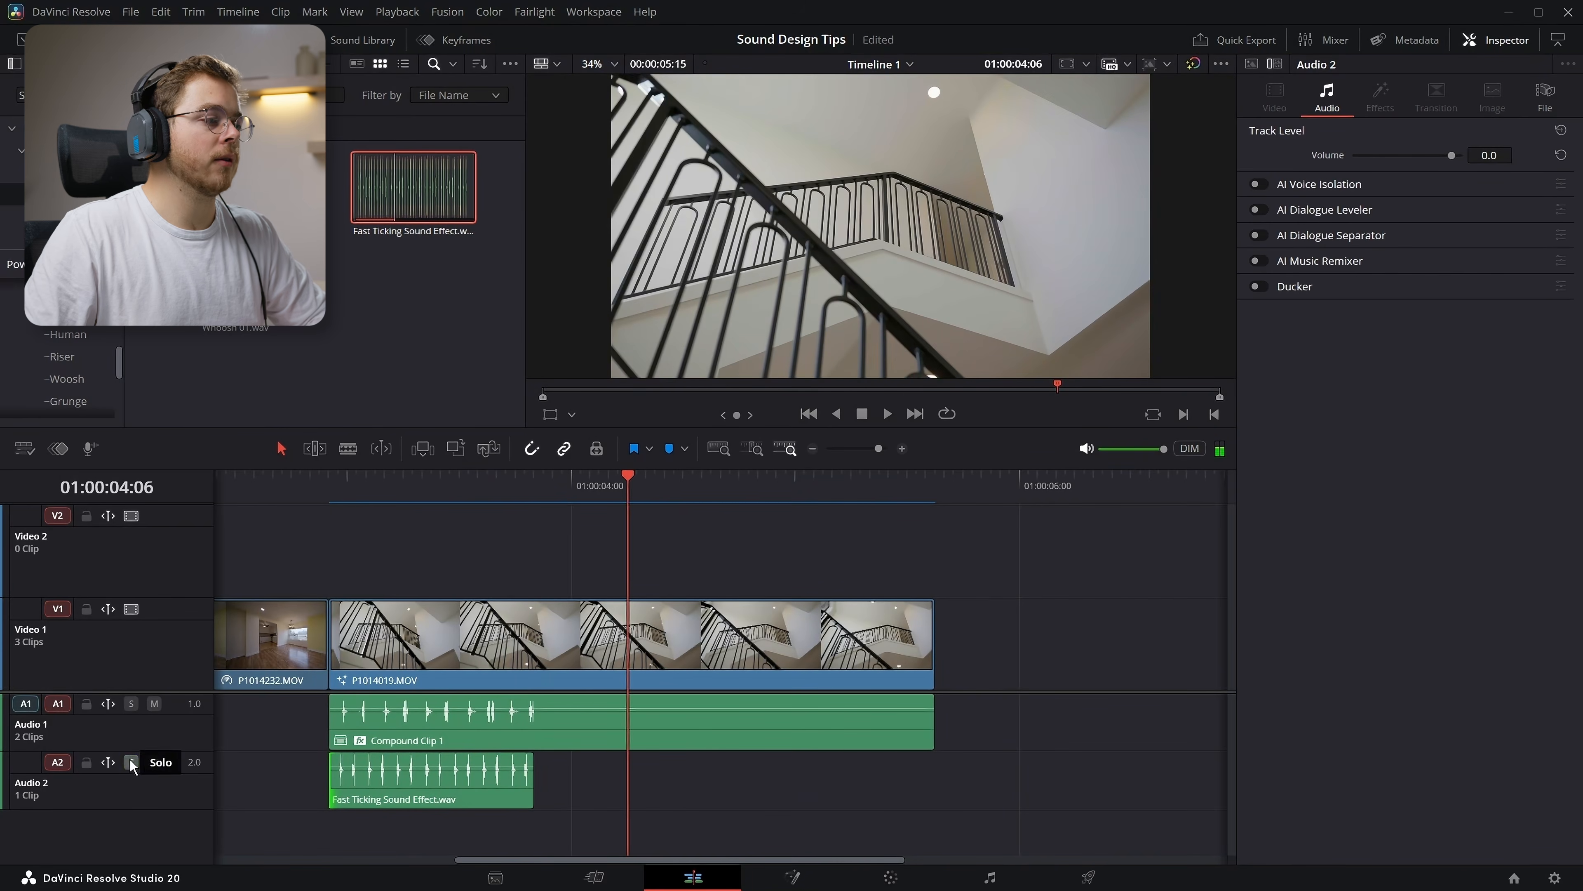
pyautogui.press('space')
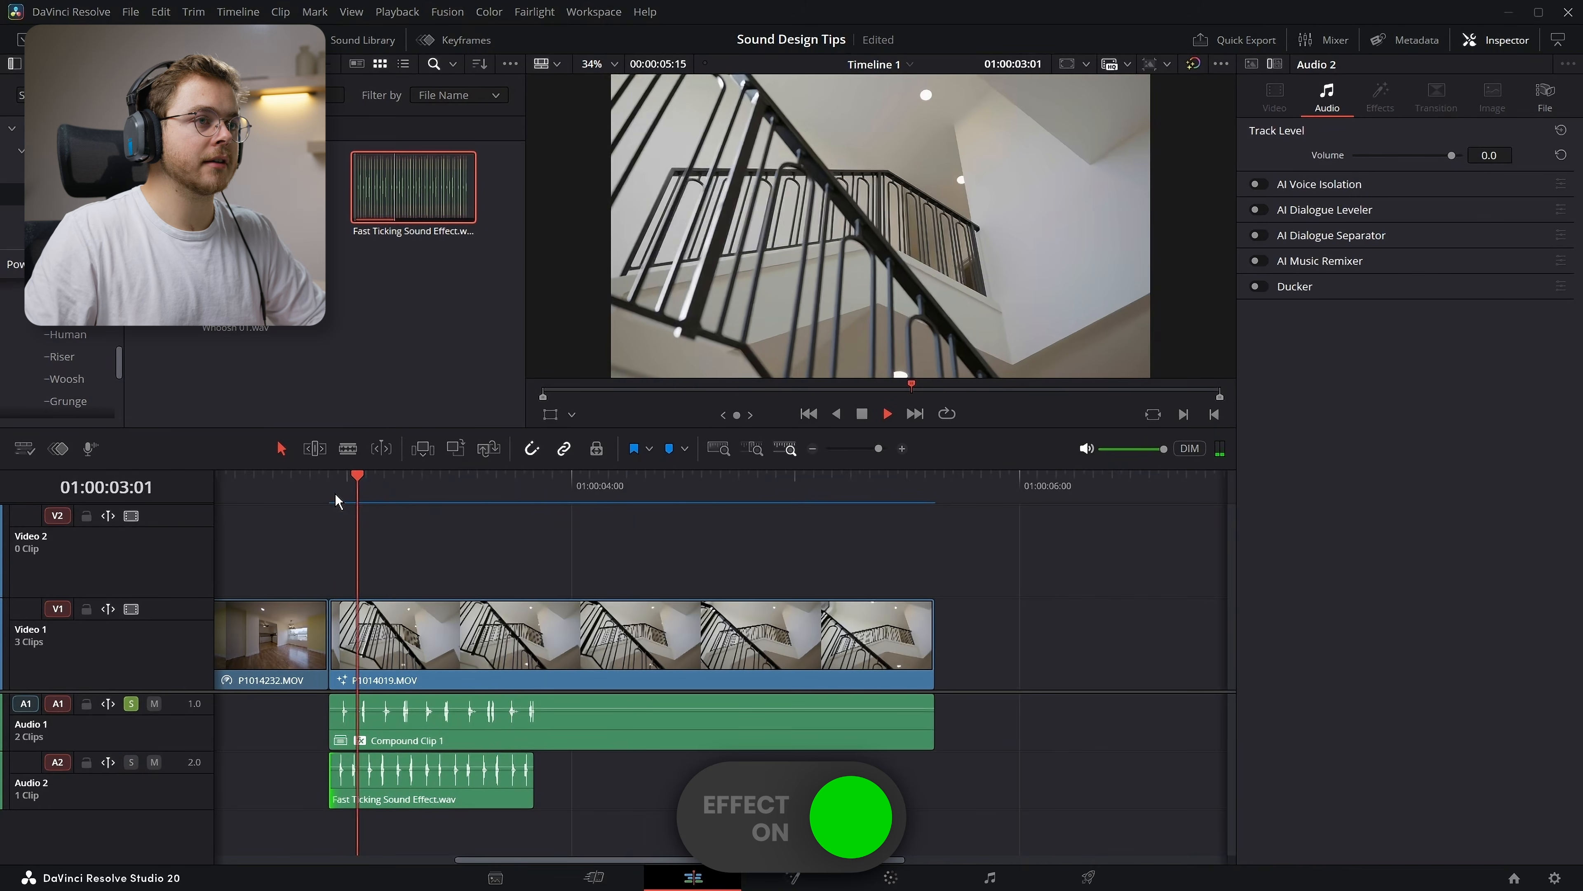
pyautogui.press('space')
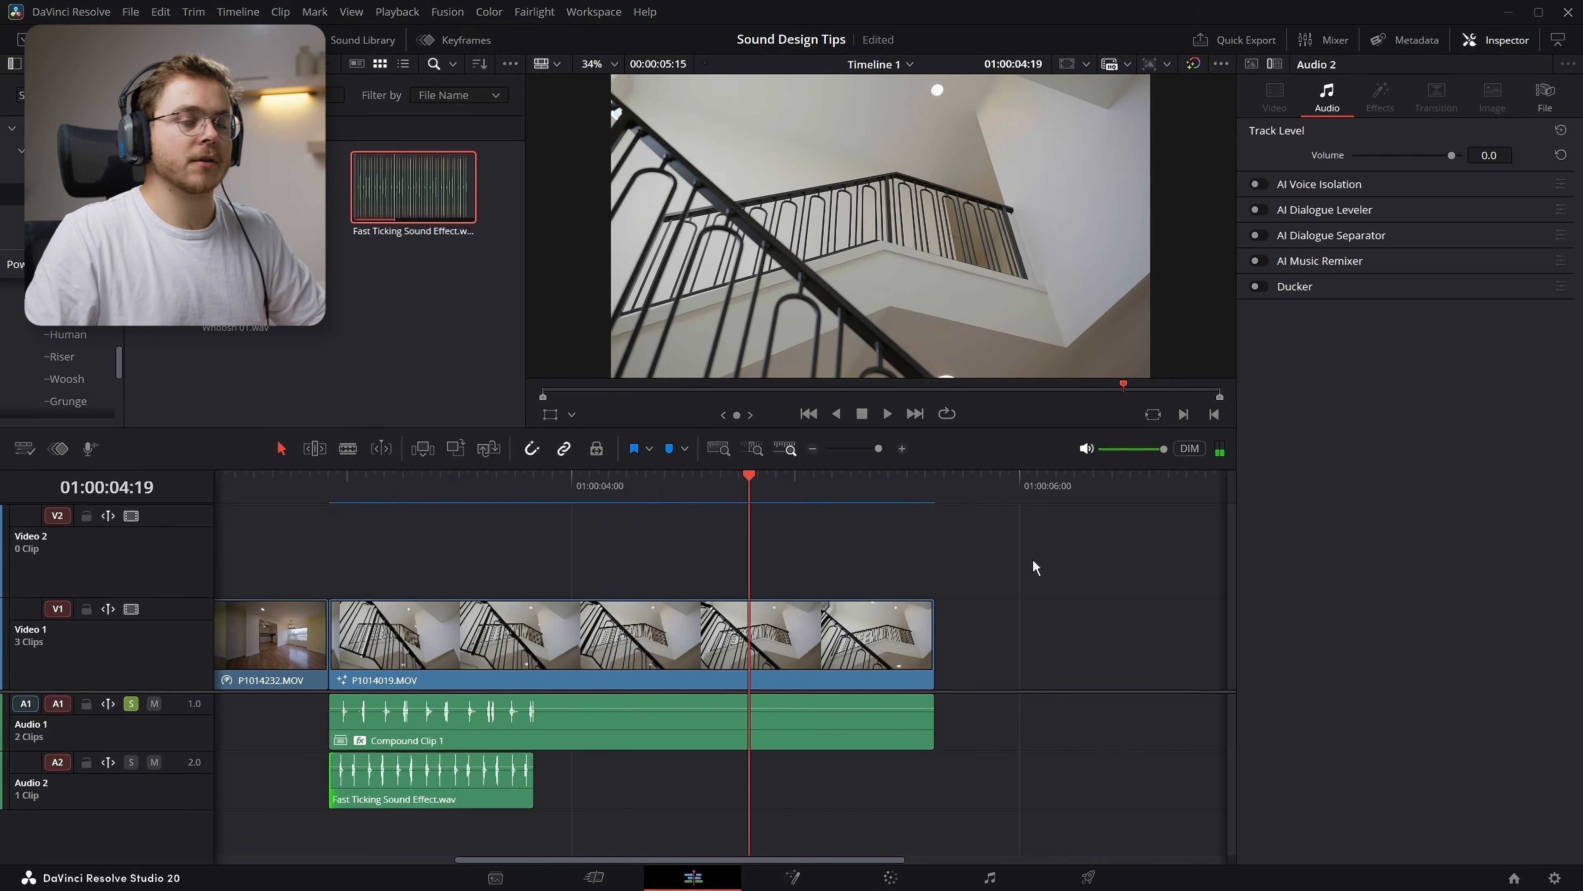
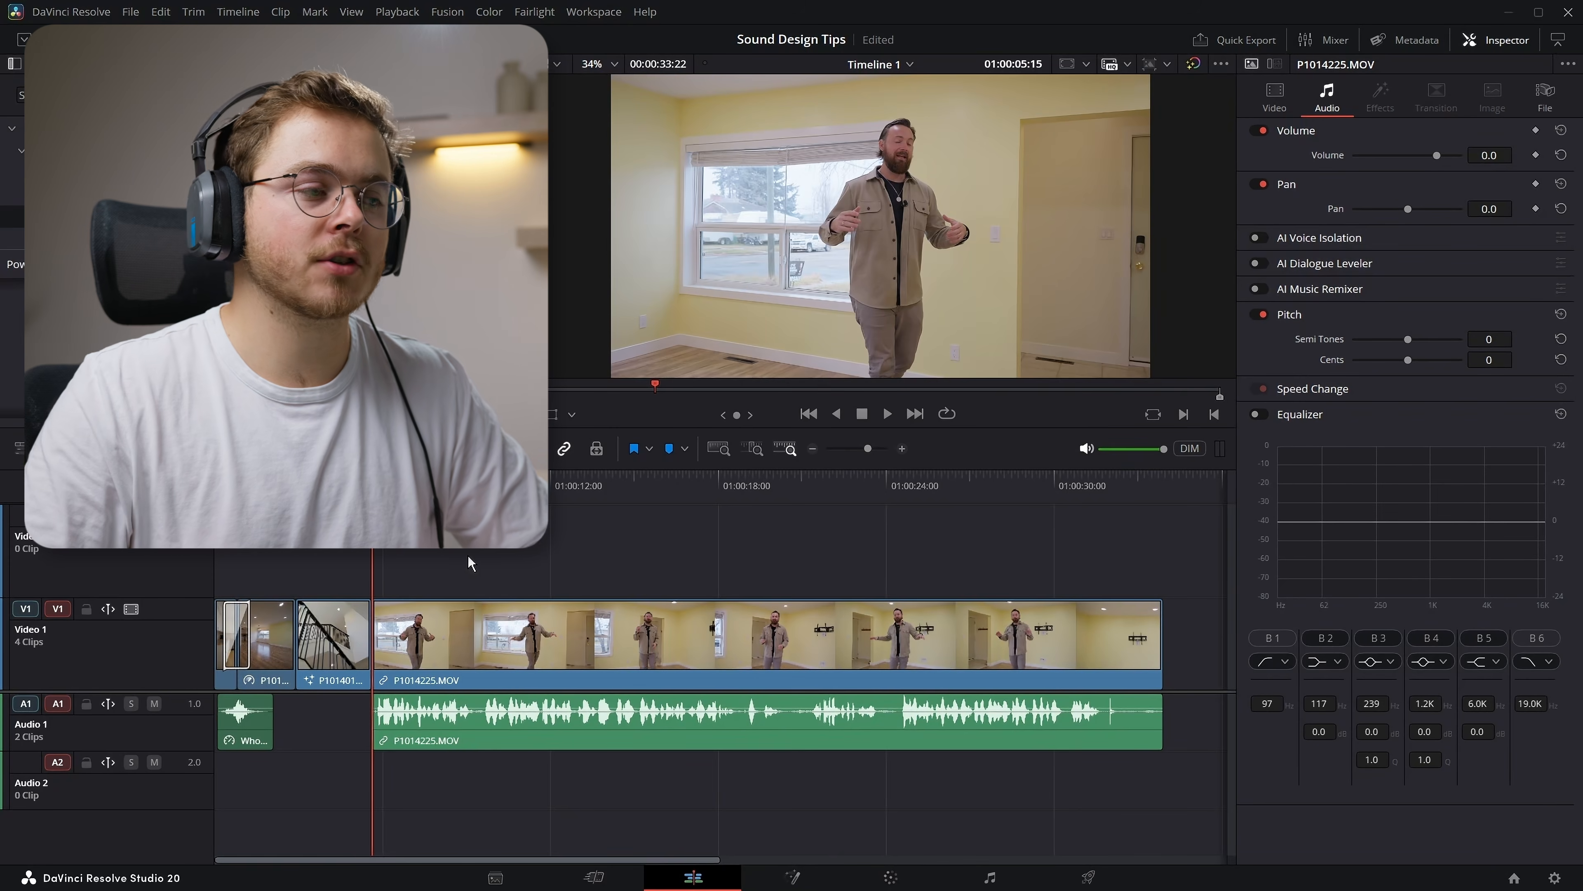
# Add the Clarity Vx - DeReverb Mono restoration effect to the Audio 1 track in Fairlight
pyautogui.press('space')
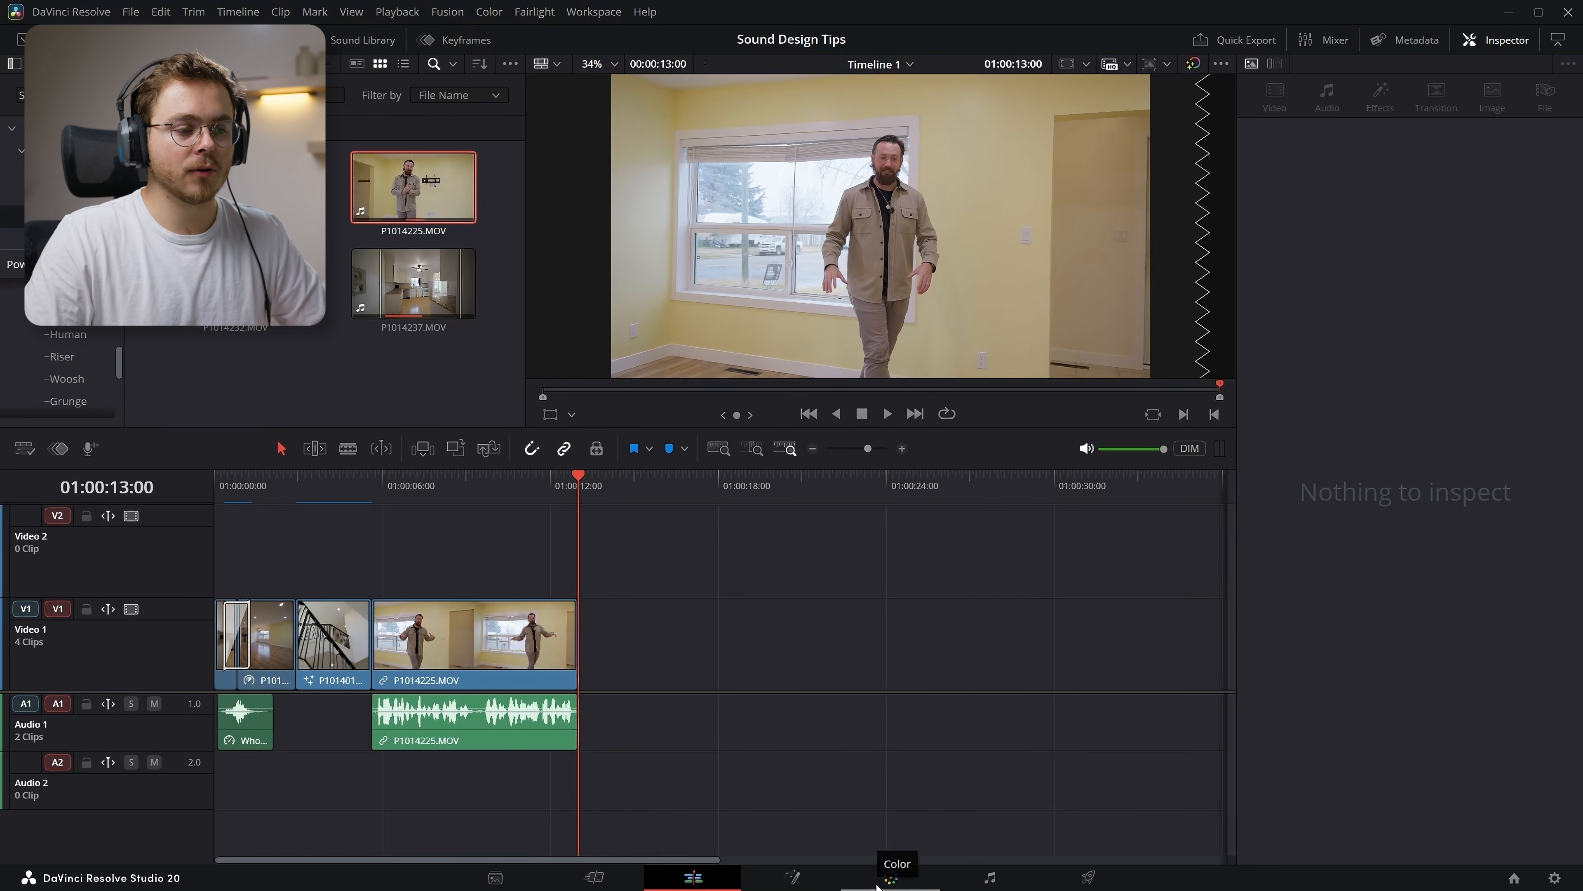
pyautogui.click(994, 876)
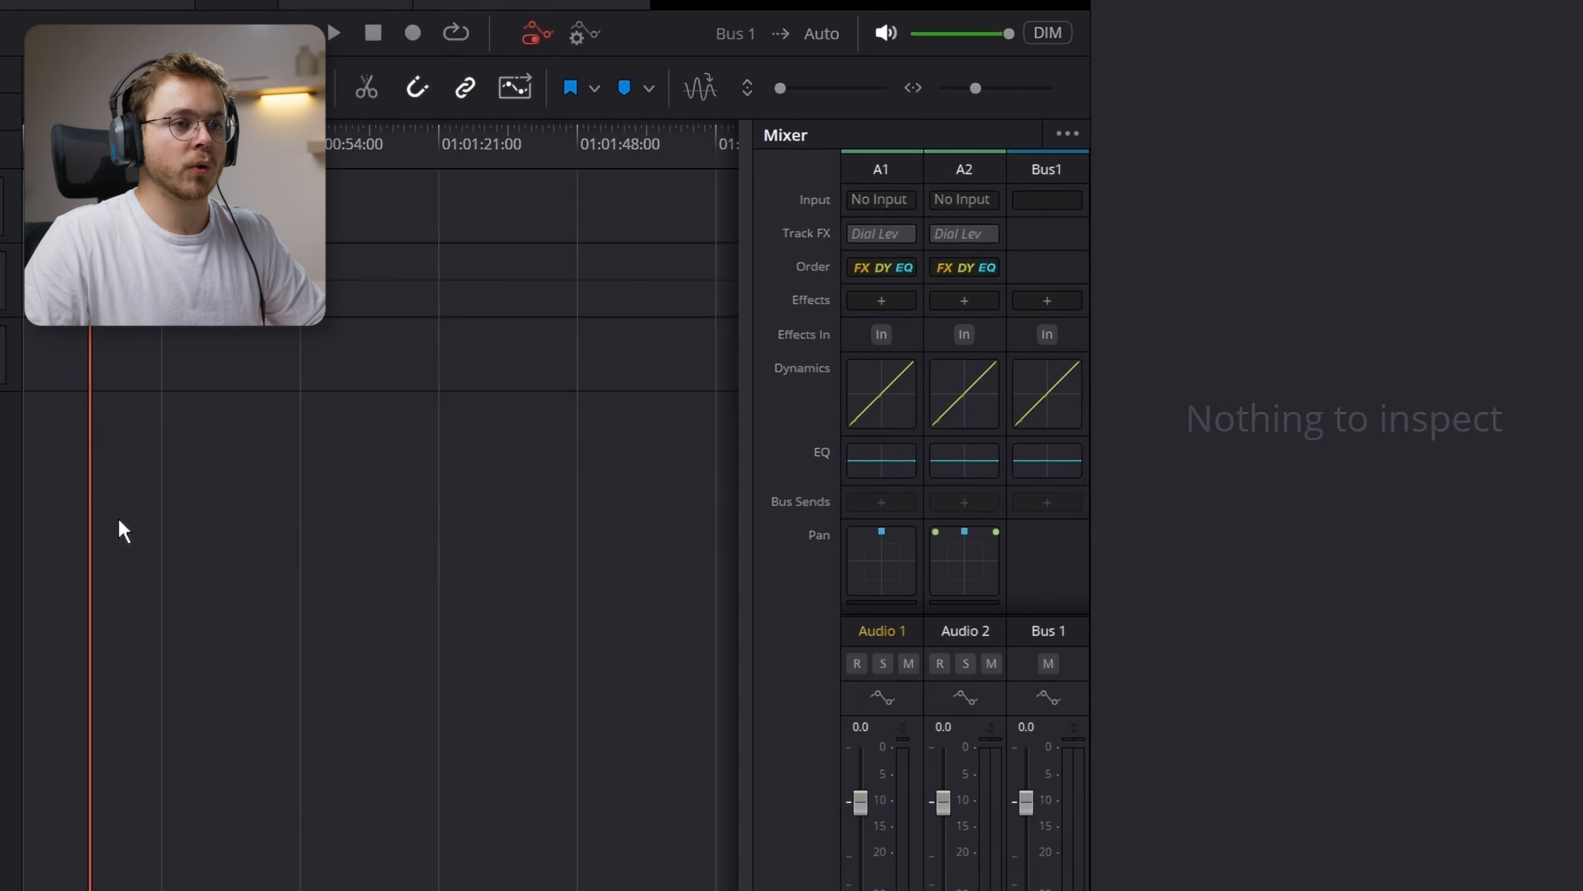
pyautogui.click(898, 302)
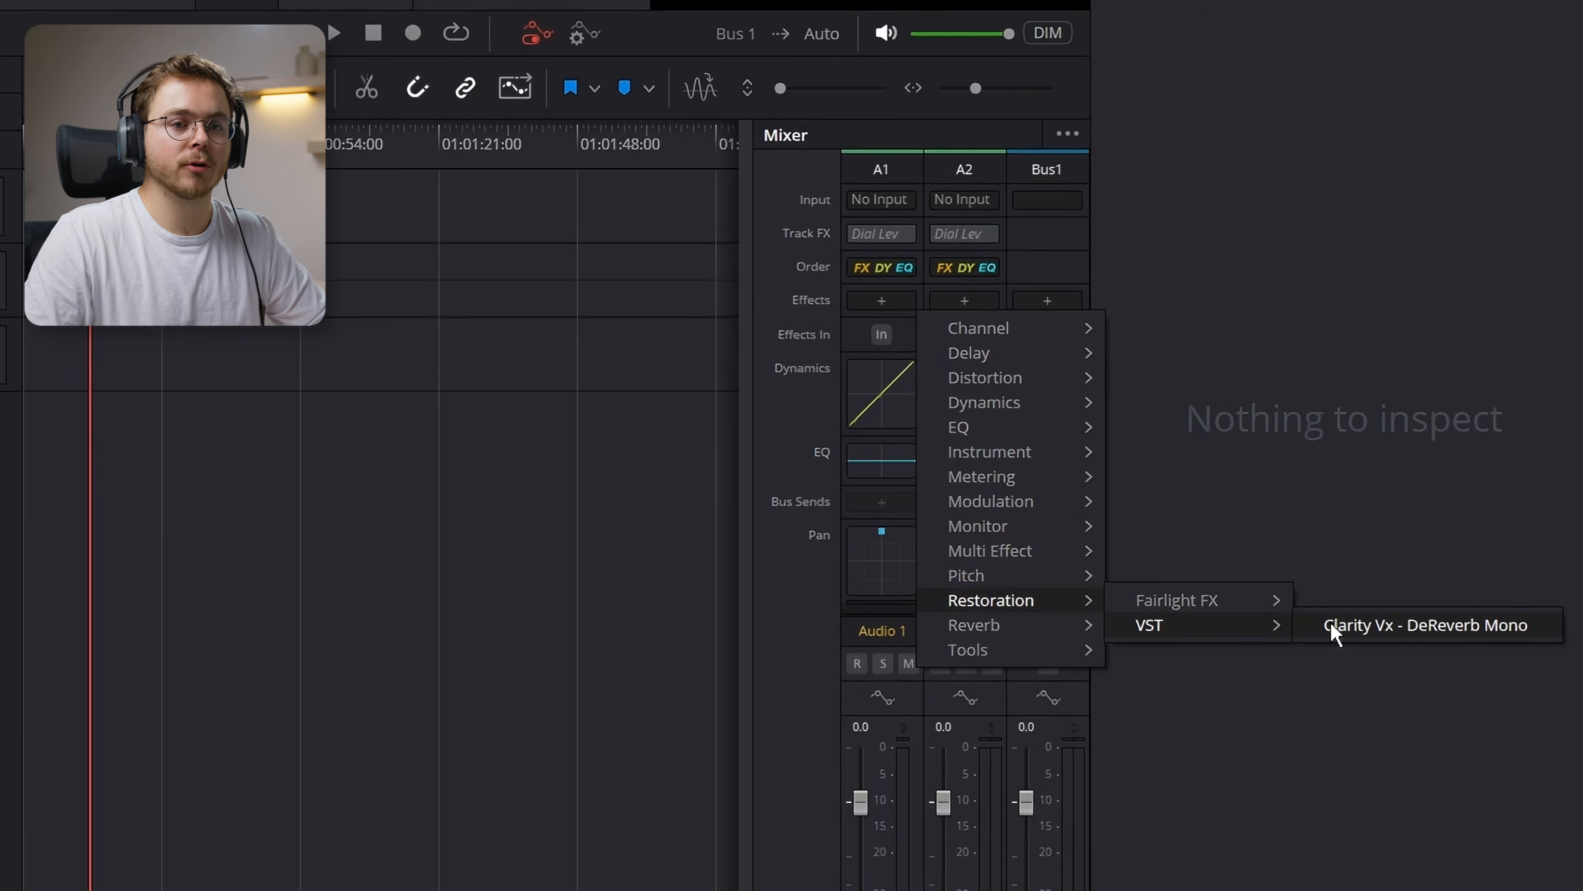
pyautogui.click(1331, 626)
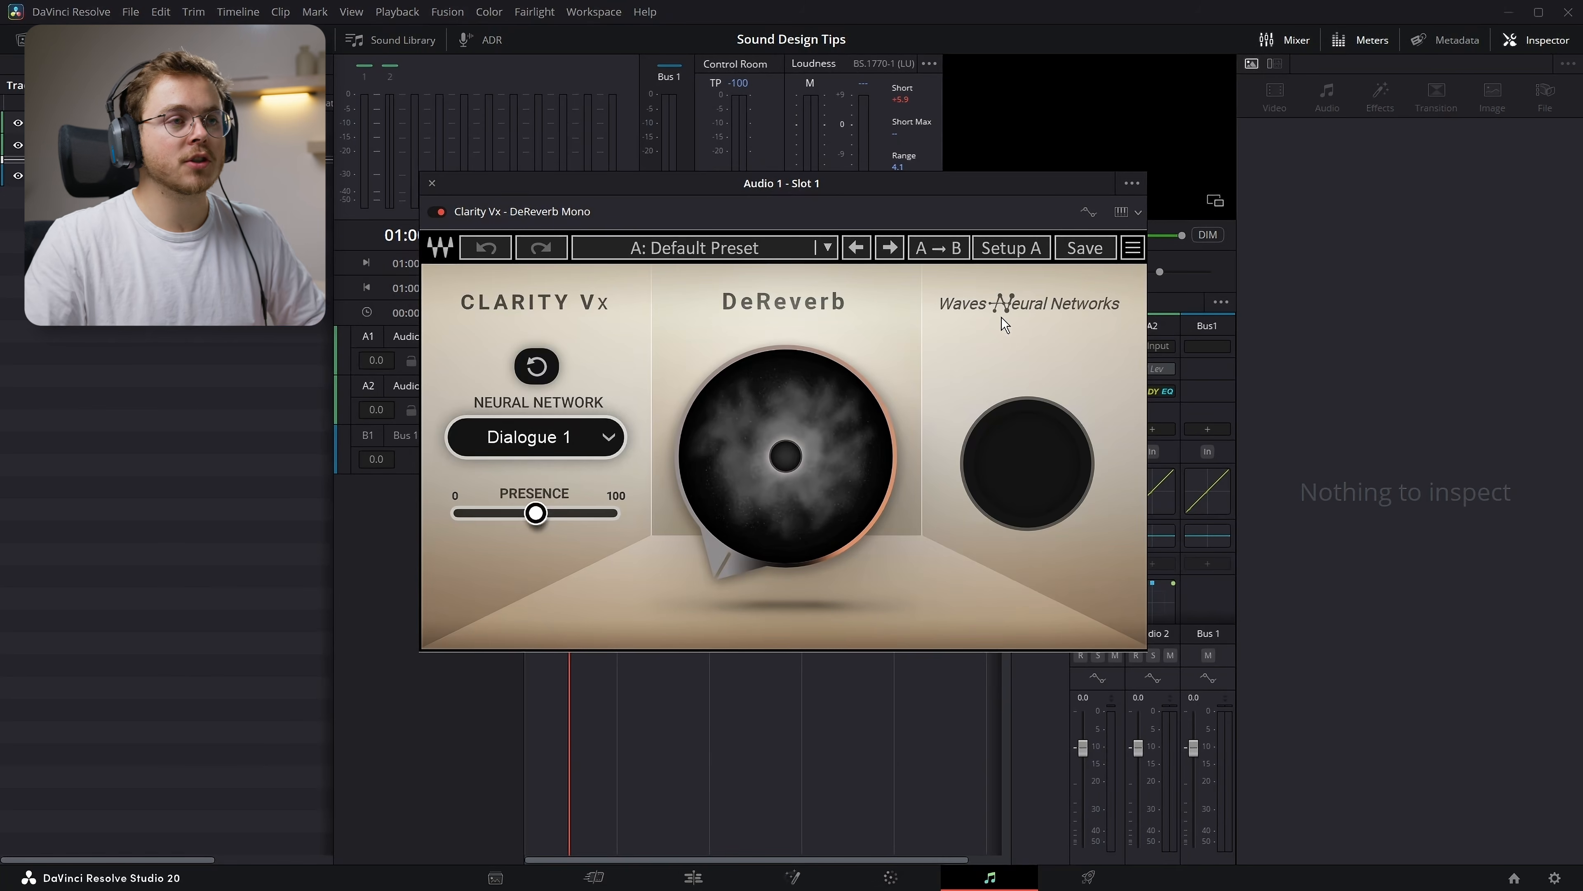
pyautogui.moveTo(805, 214); pyautogui.dragTo(365, 134)
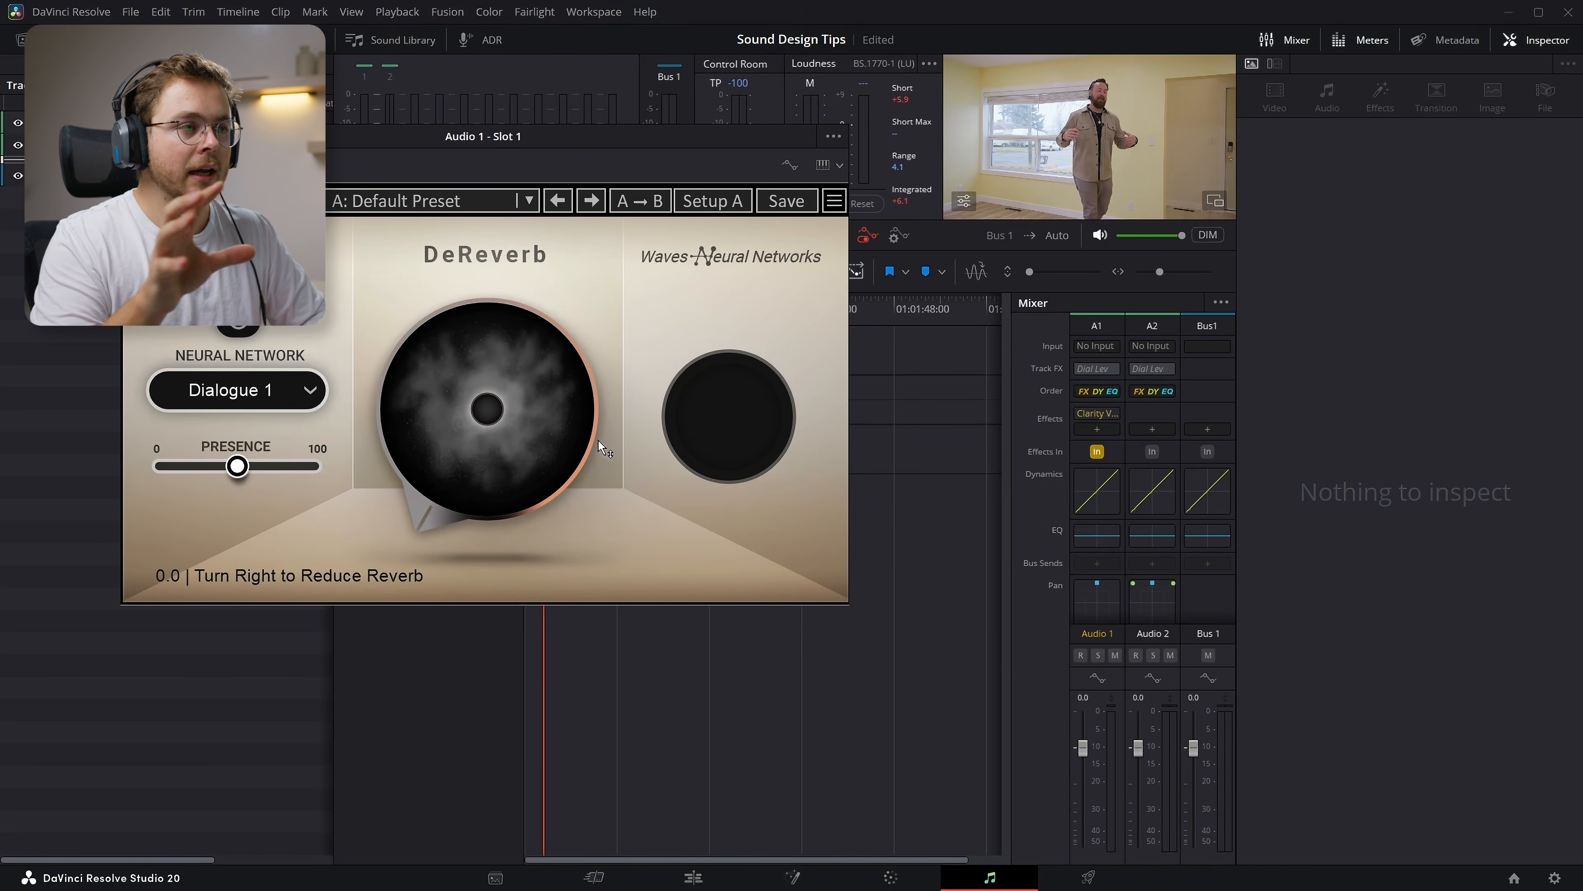
# Load the Dialogue - Remove Reverb 2 preset in DeReverb and play the talking clip through it
pyautogui.moveTo(597, 440)
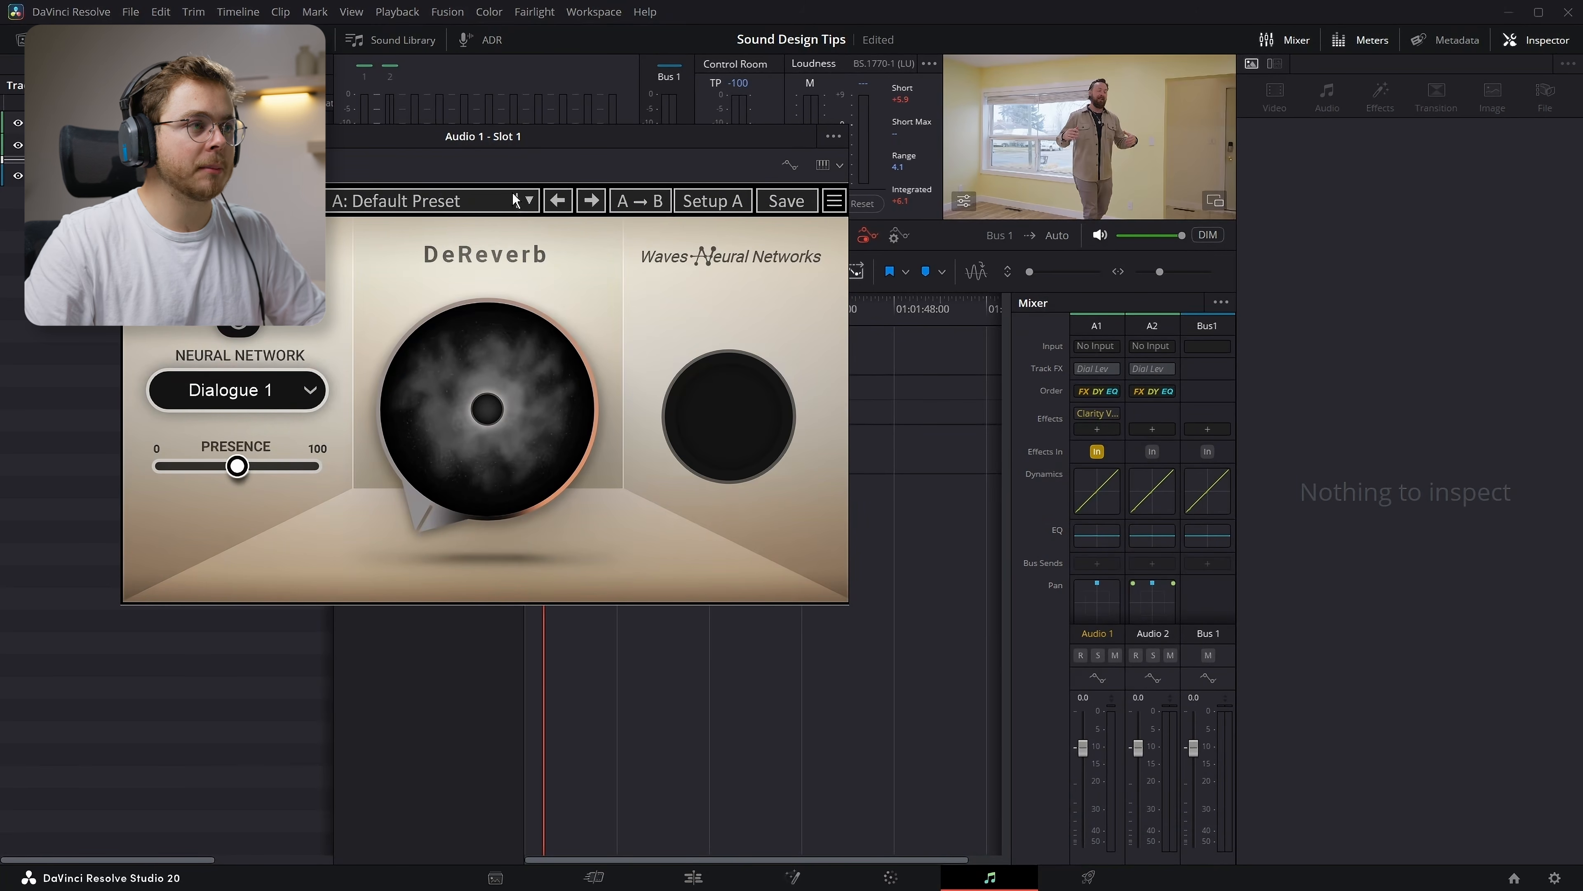
pyautogui.click(493, 194)
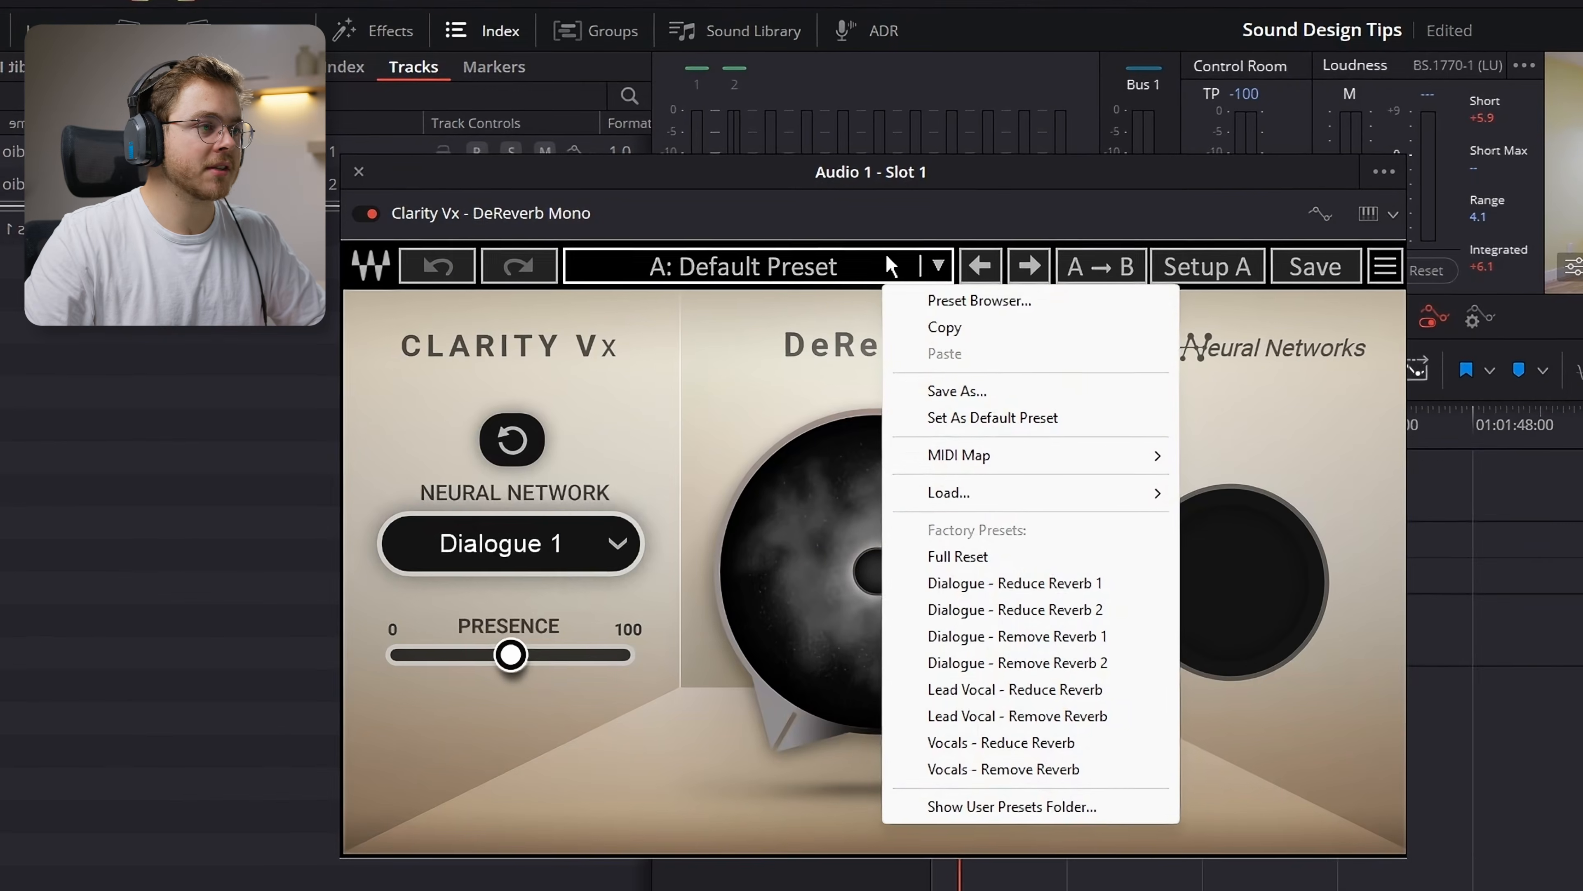
pyautogui.click(887, 257)
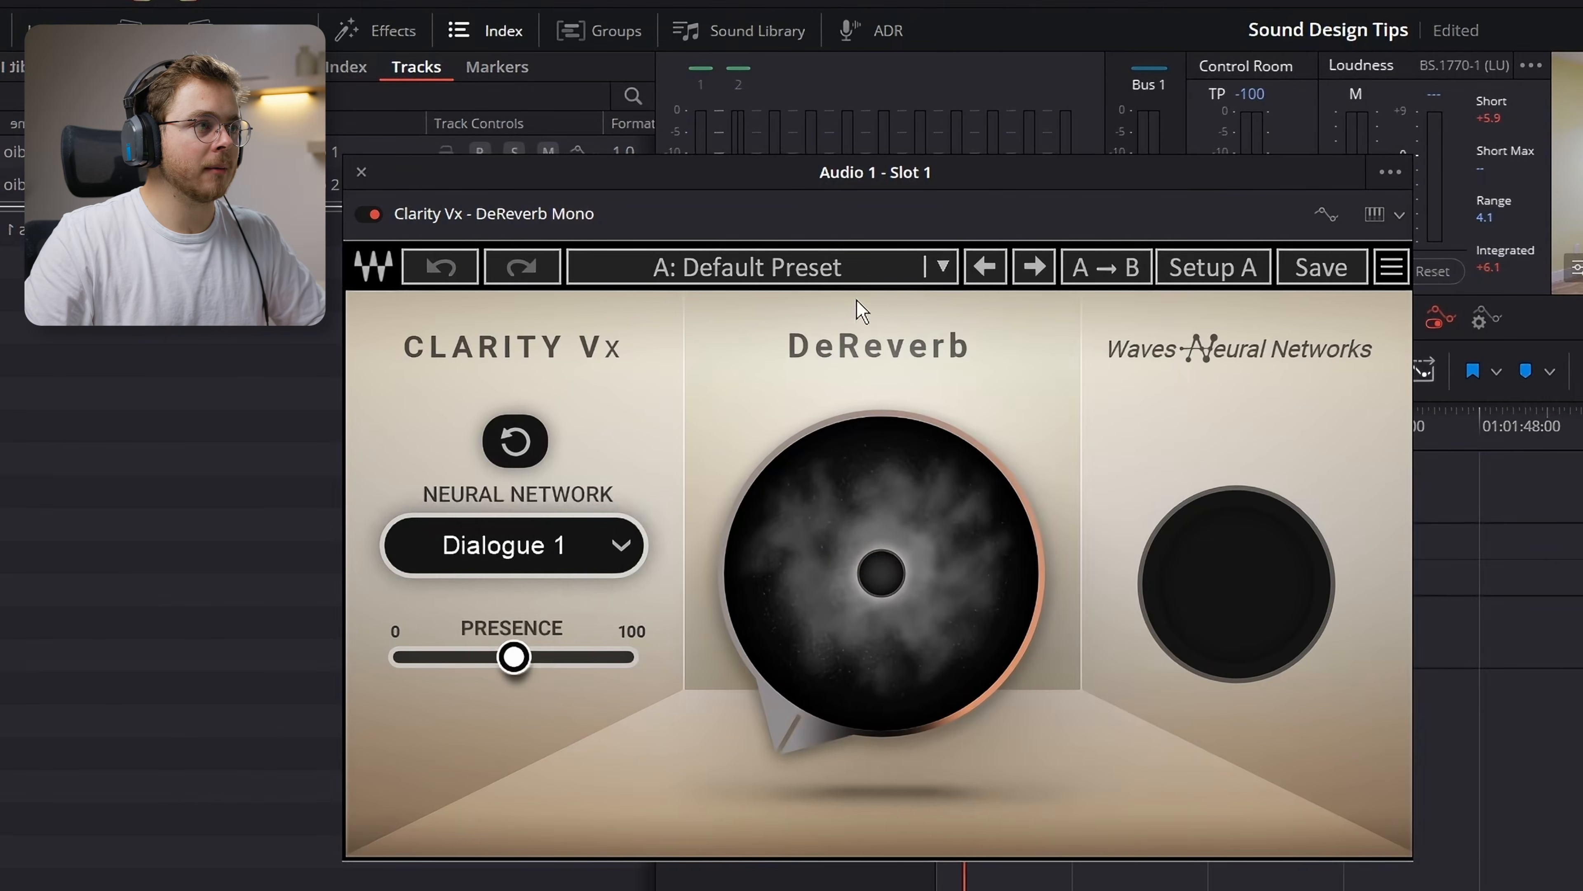
pyautogui.click(902, 273)
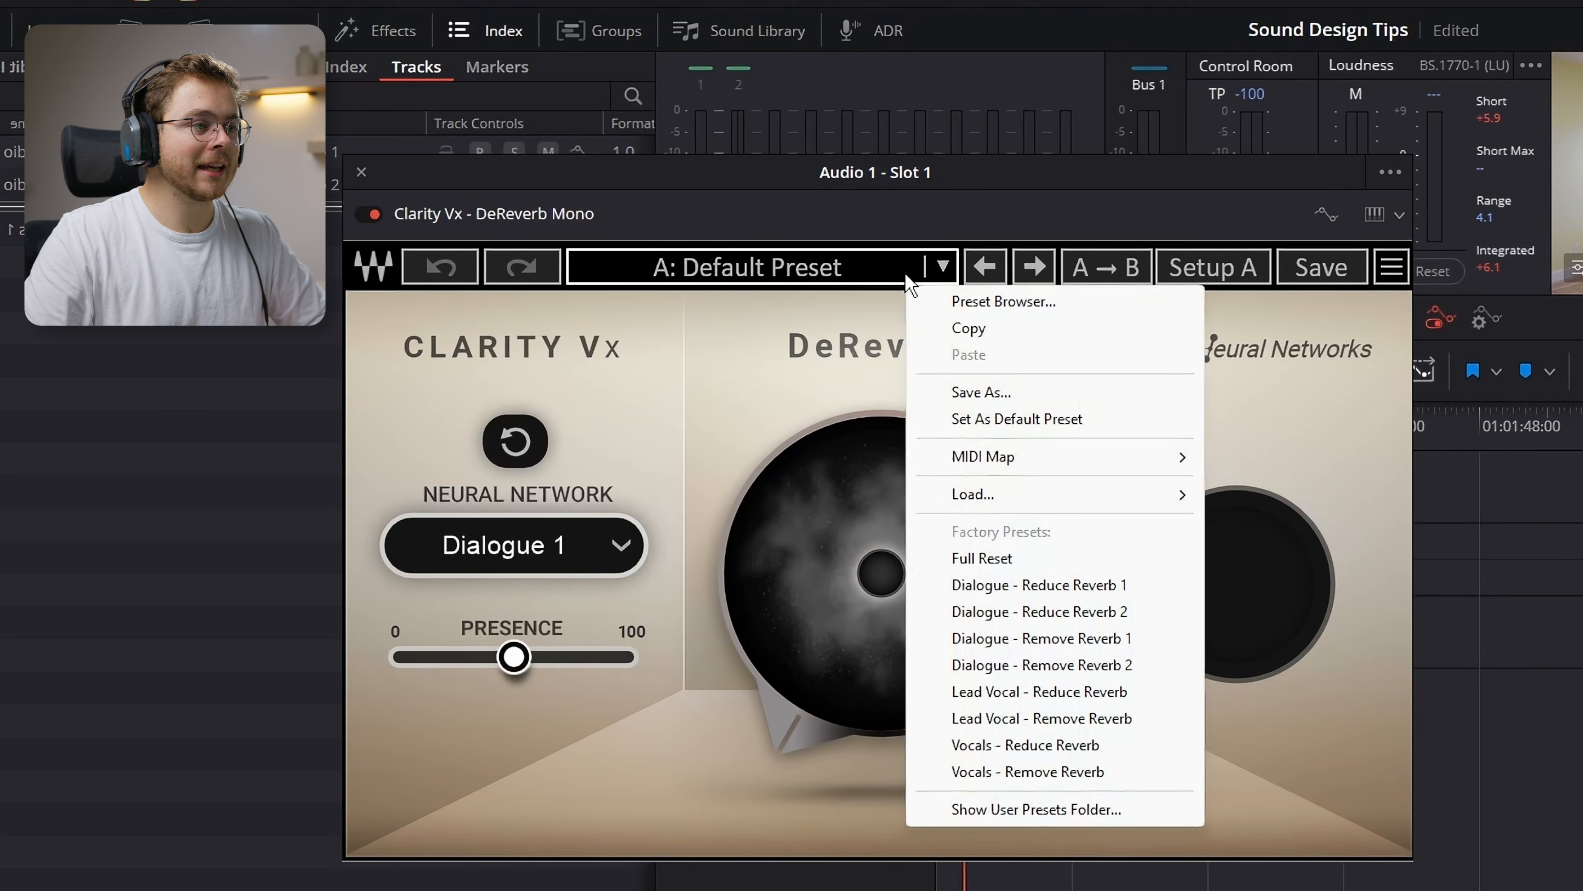
pyautogui.click(1085, 674)
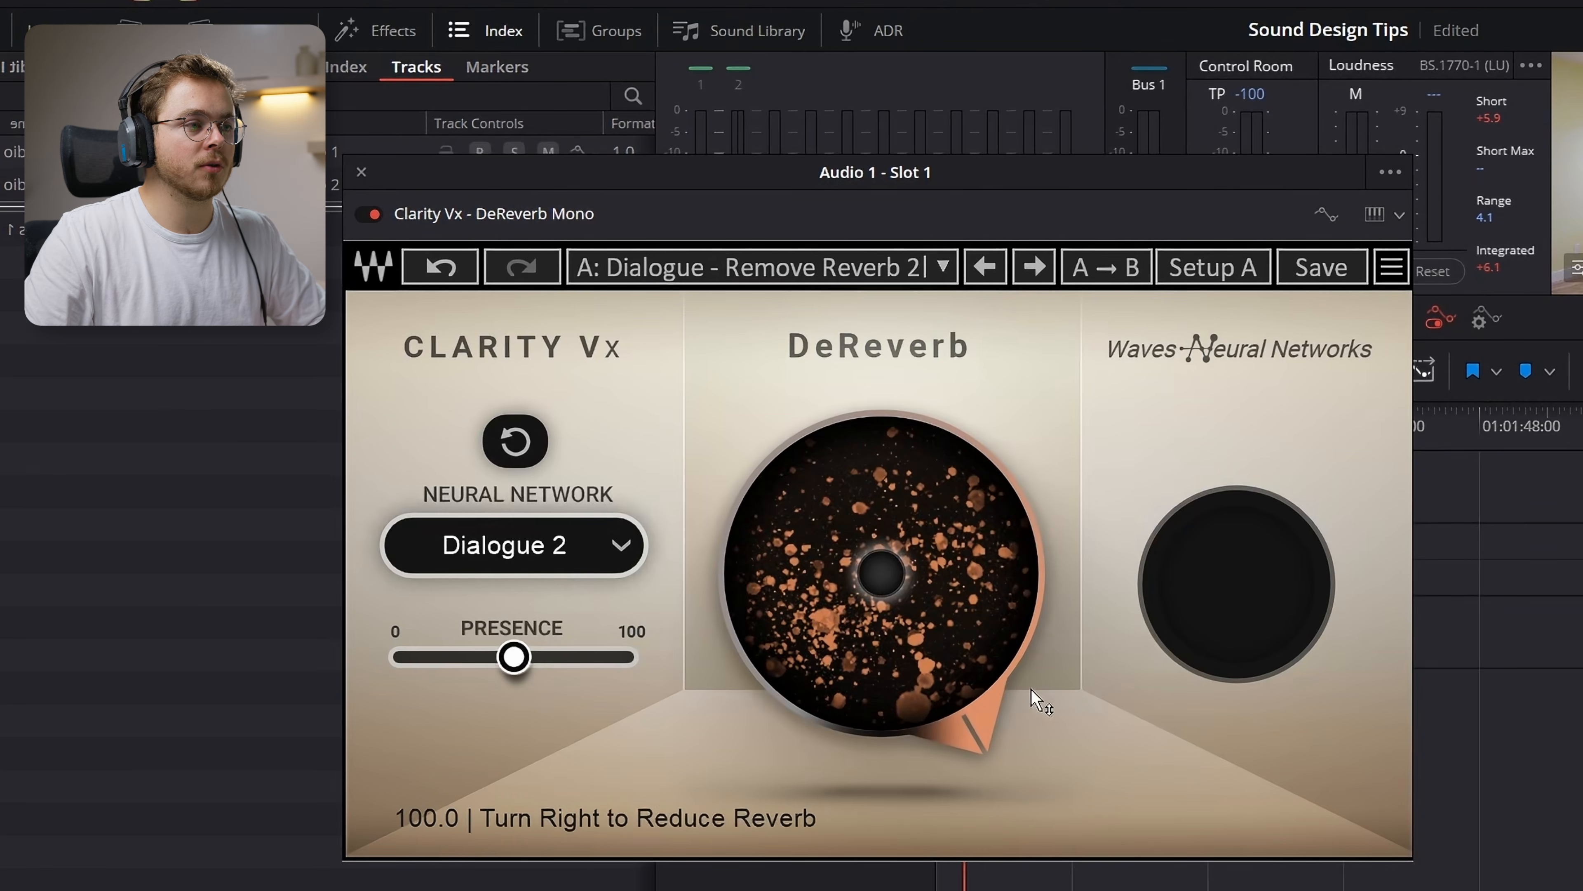
pyautogui.moveTo(1028, 696); pyautogui.dragTo(961, 706)
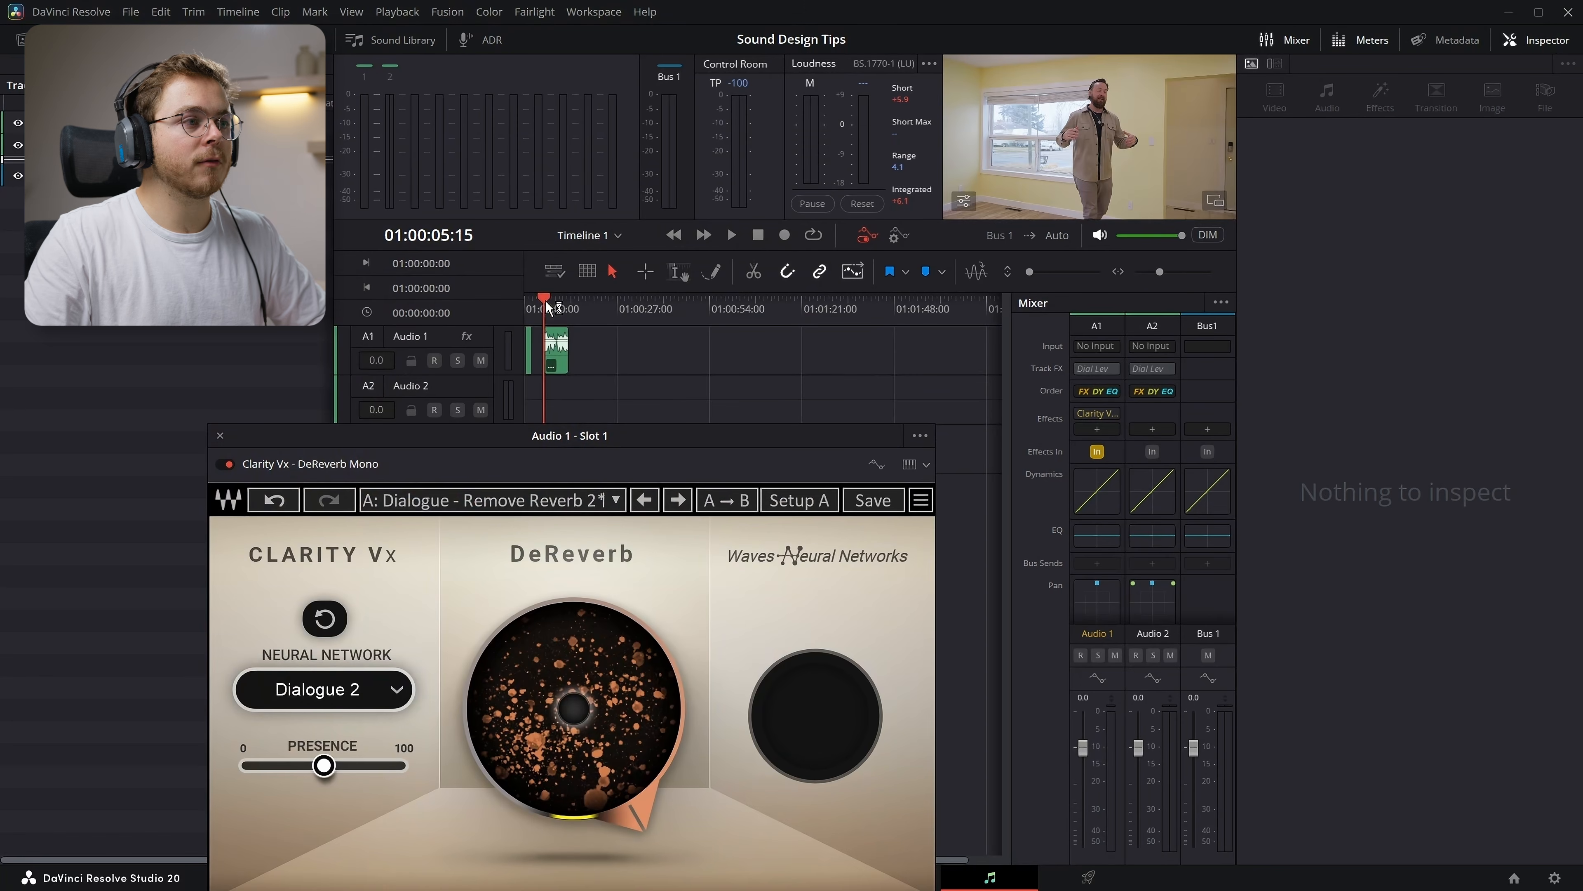
pyautogui.press('space')
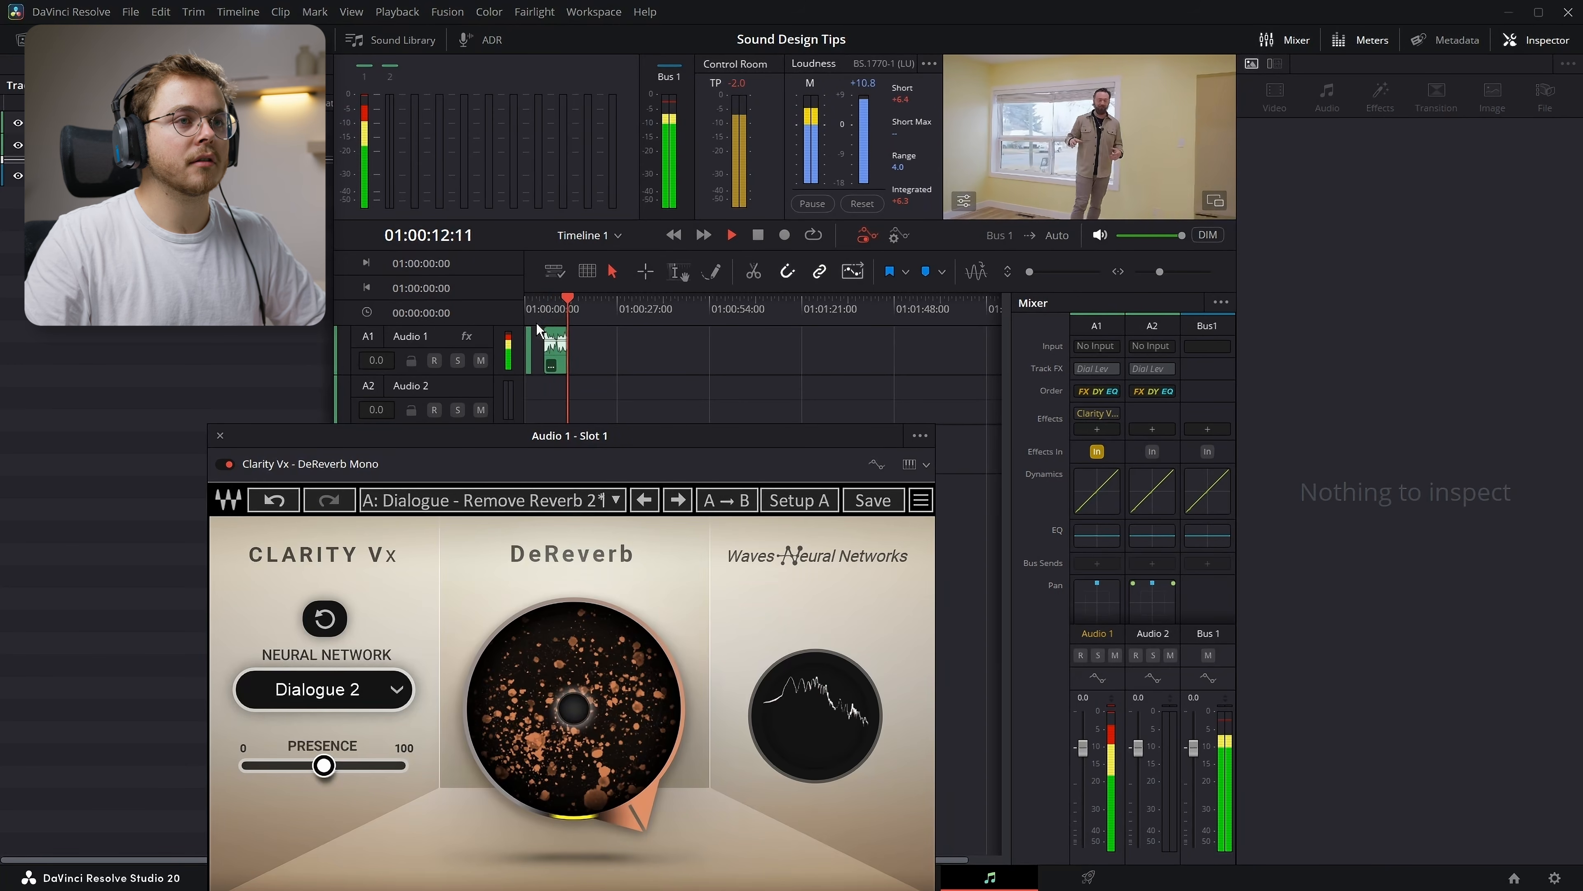
pyautogui.press('space')
# Turn down the DeReverb amount and replay the talking clip from its start
pyautogui.moveTo(672, 751); pyautogui.dragTo(672, 789)
pyautogui.click(545, 307)
pyautogui.press('space')
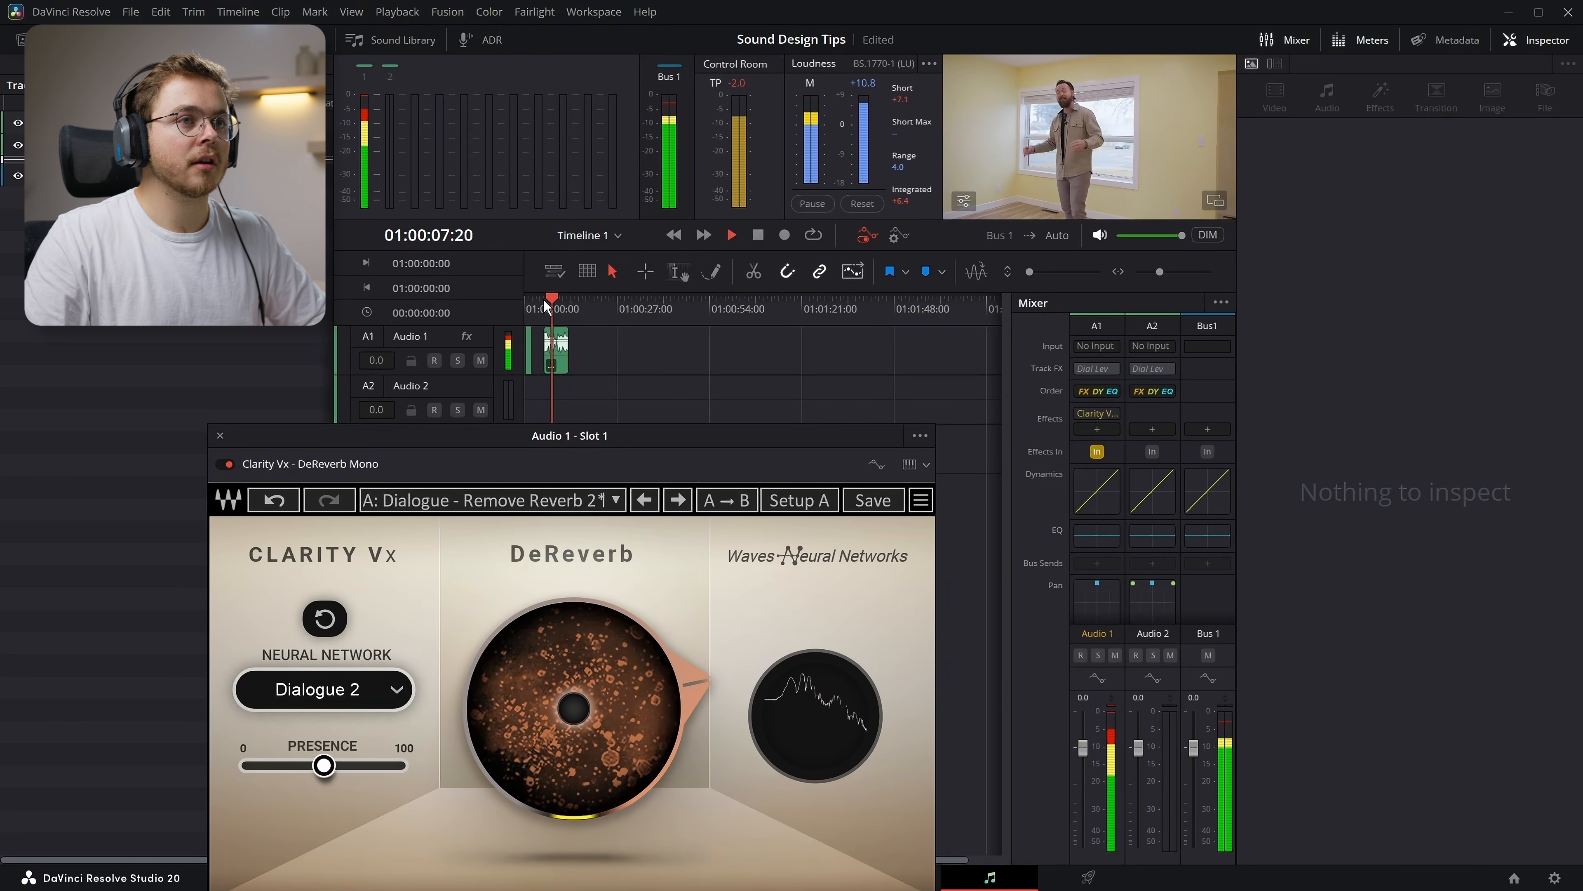
pyautogui.press('space')
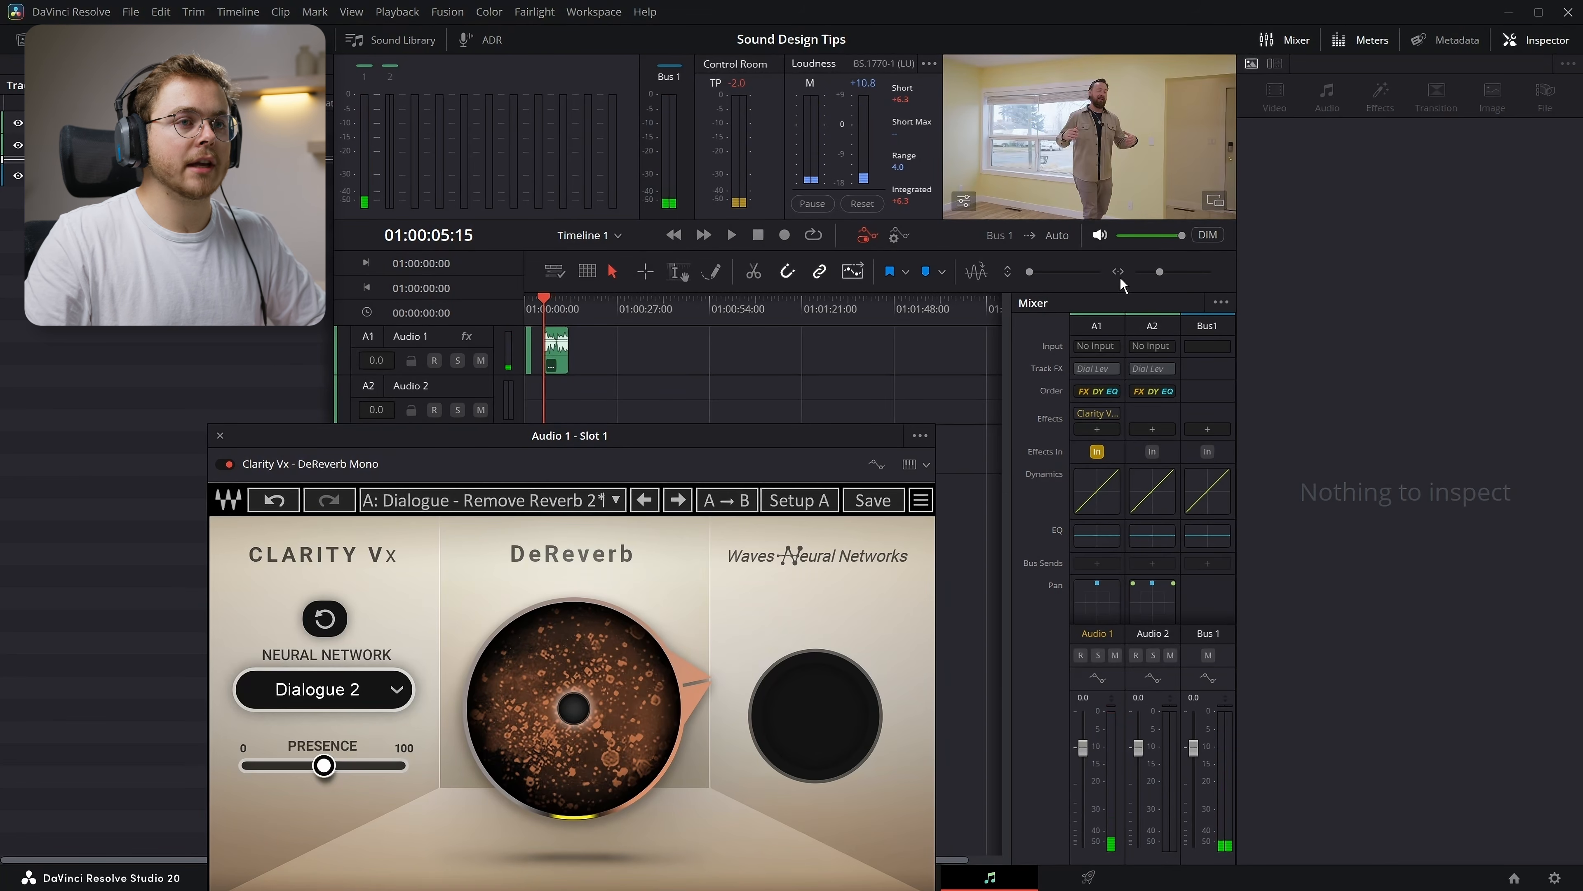
# Switch DeReverb on and off while P1014225.MOV plays to compare the voice with and without it
pyautogui.moveTo(1159, 272); pyautogui.dragTo(1170, 272)
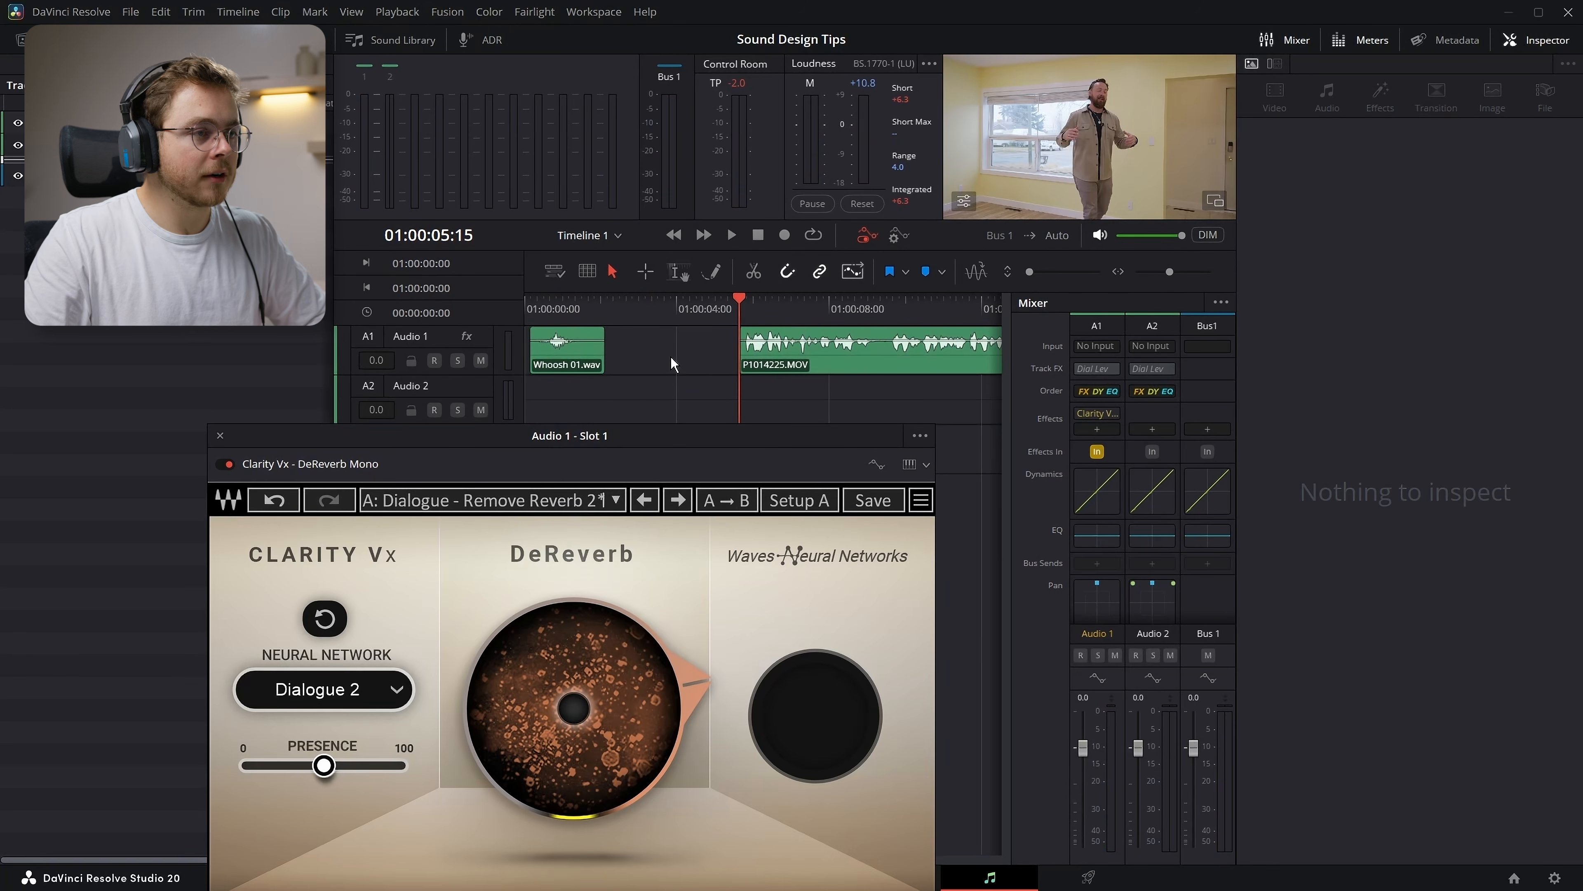
pyautogui.hscroll(4, 748, 387)
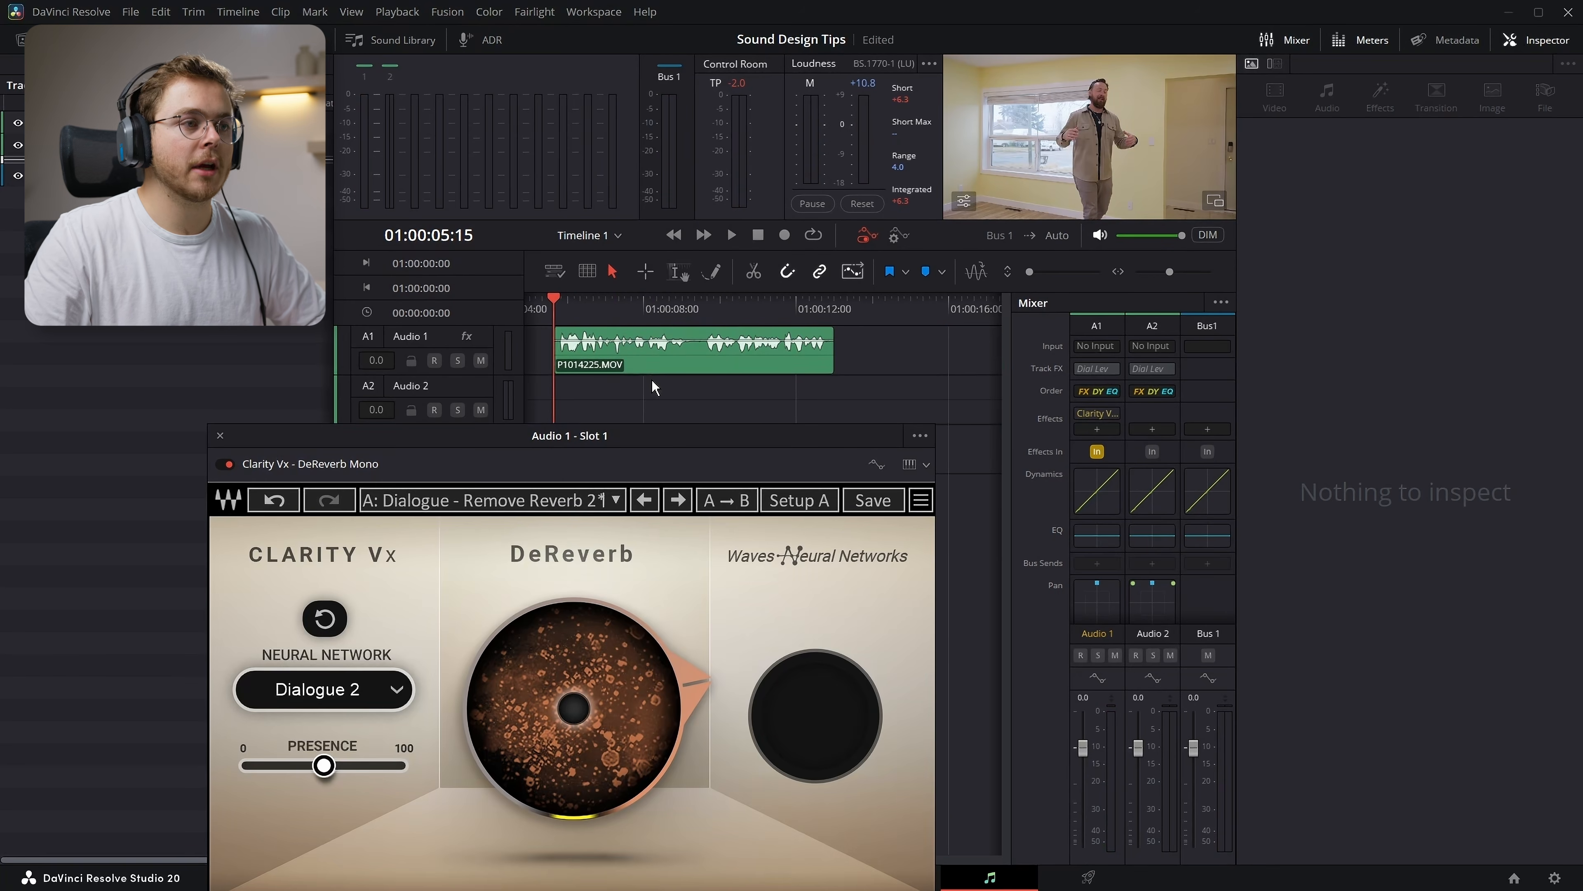
pyautogui.click(224, 468)
pyautogui.press('space')
pyautogui.click(228, 467)
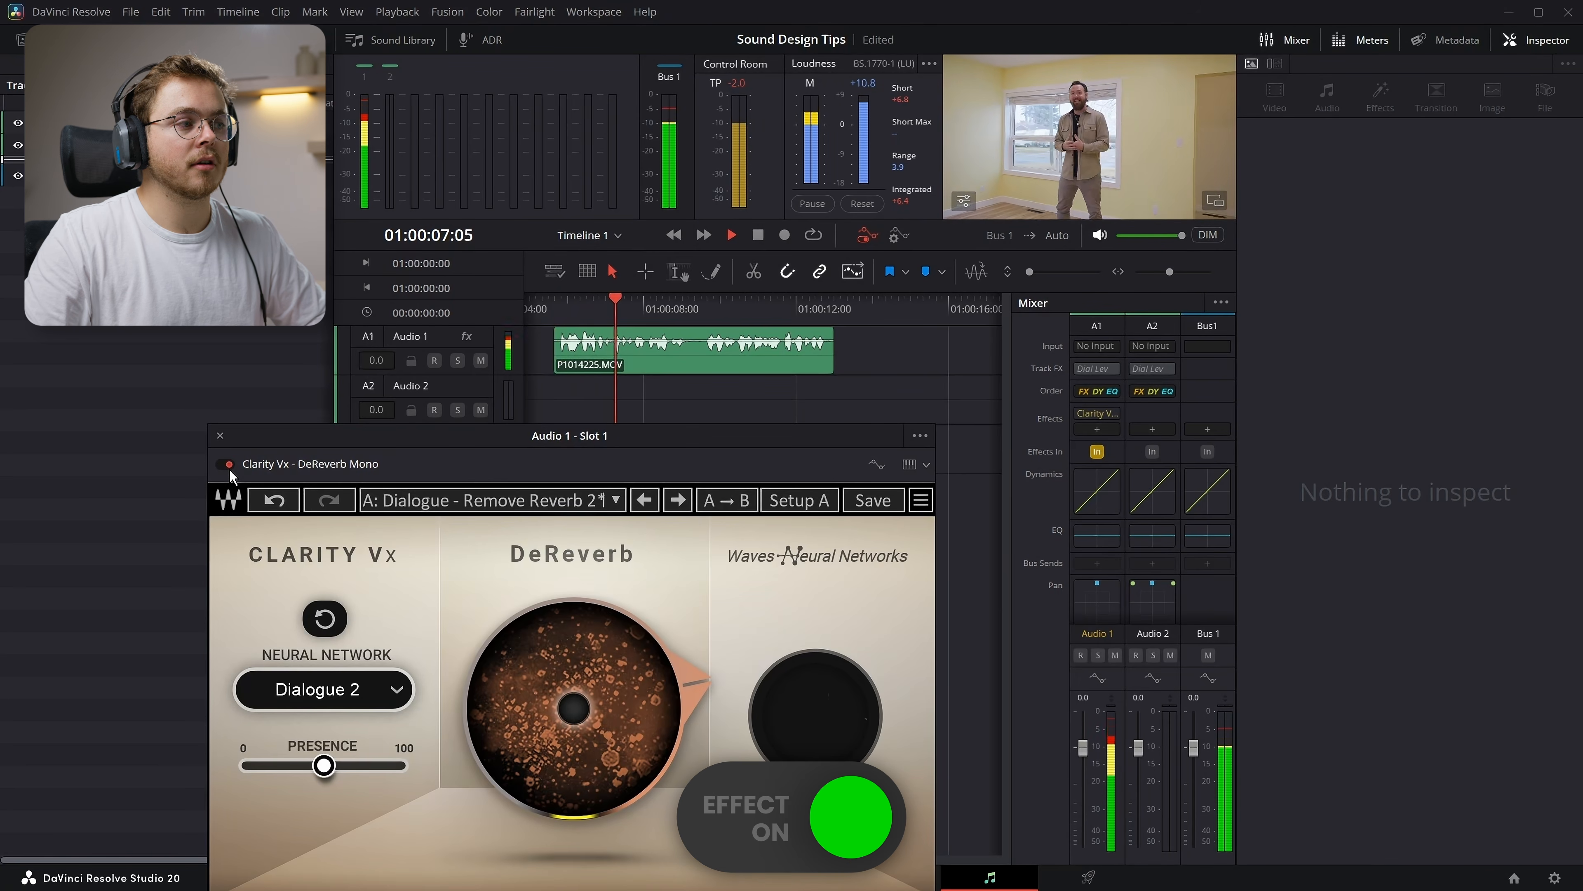
pyautogui.click(229, 468)
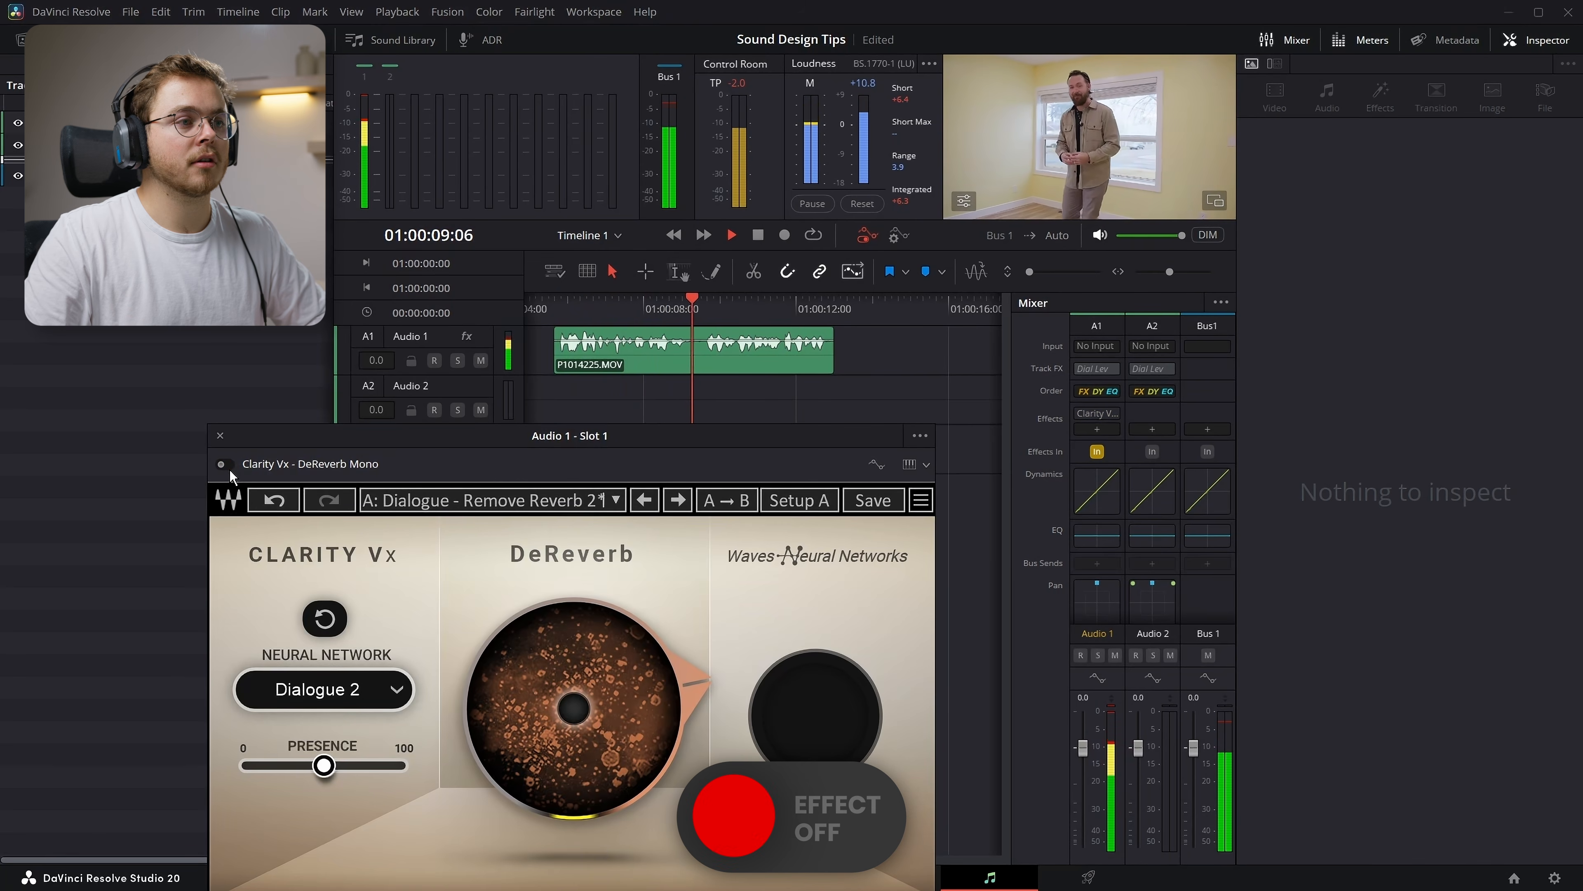
pyautogui.click(228, 467)
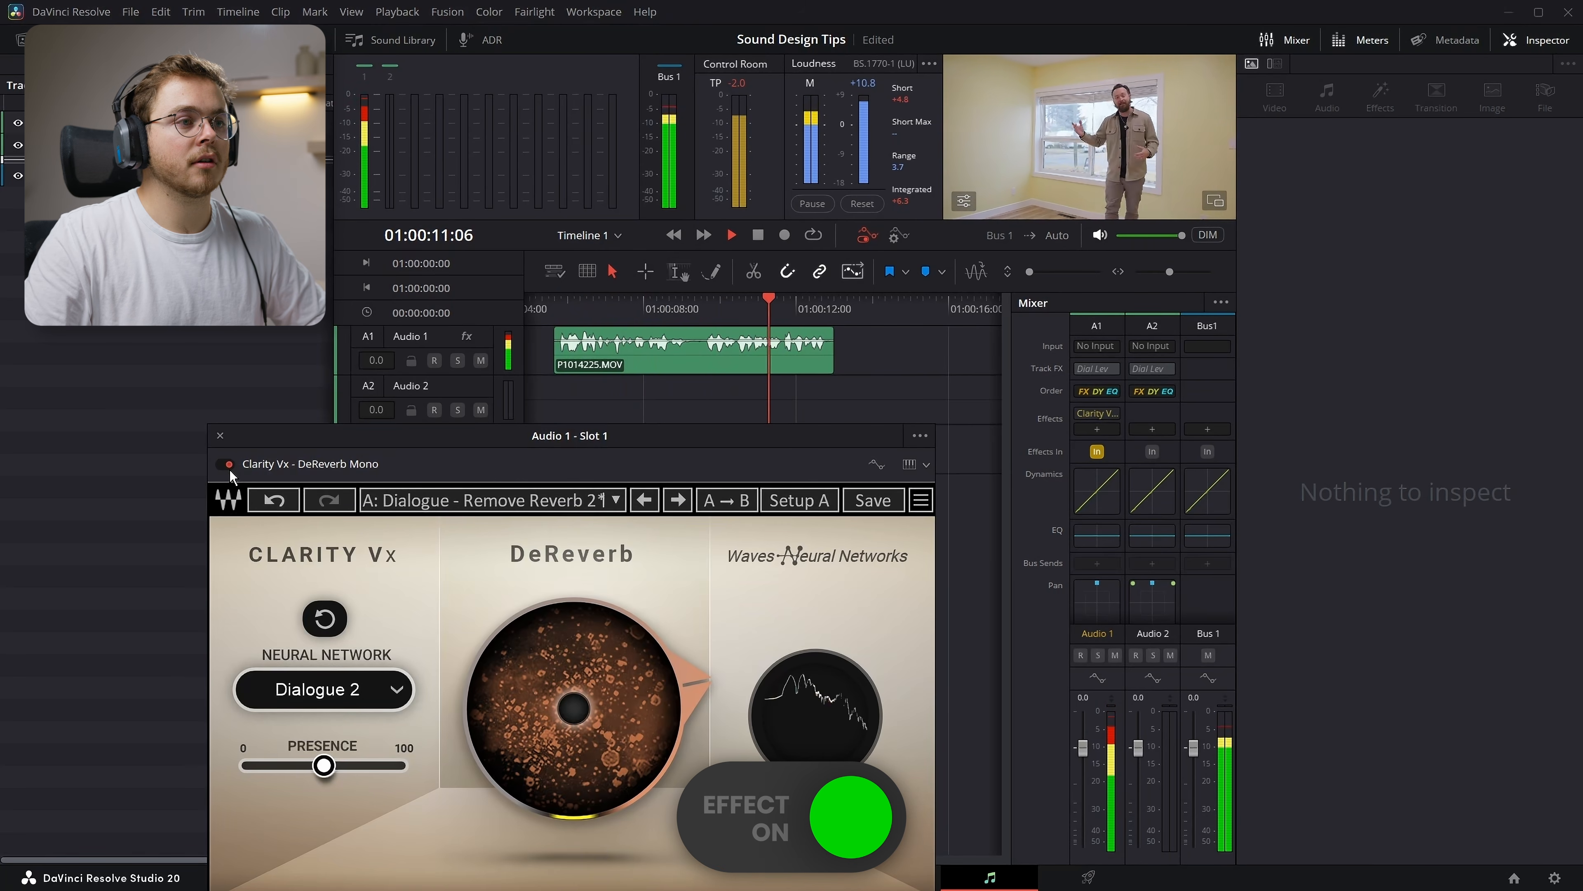
pyautogui.click(229, 468)
pyautogui.press('space')
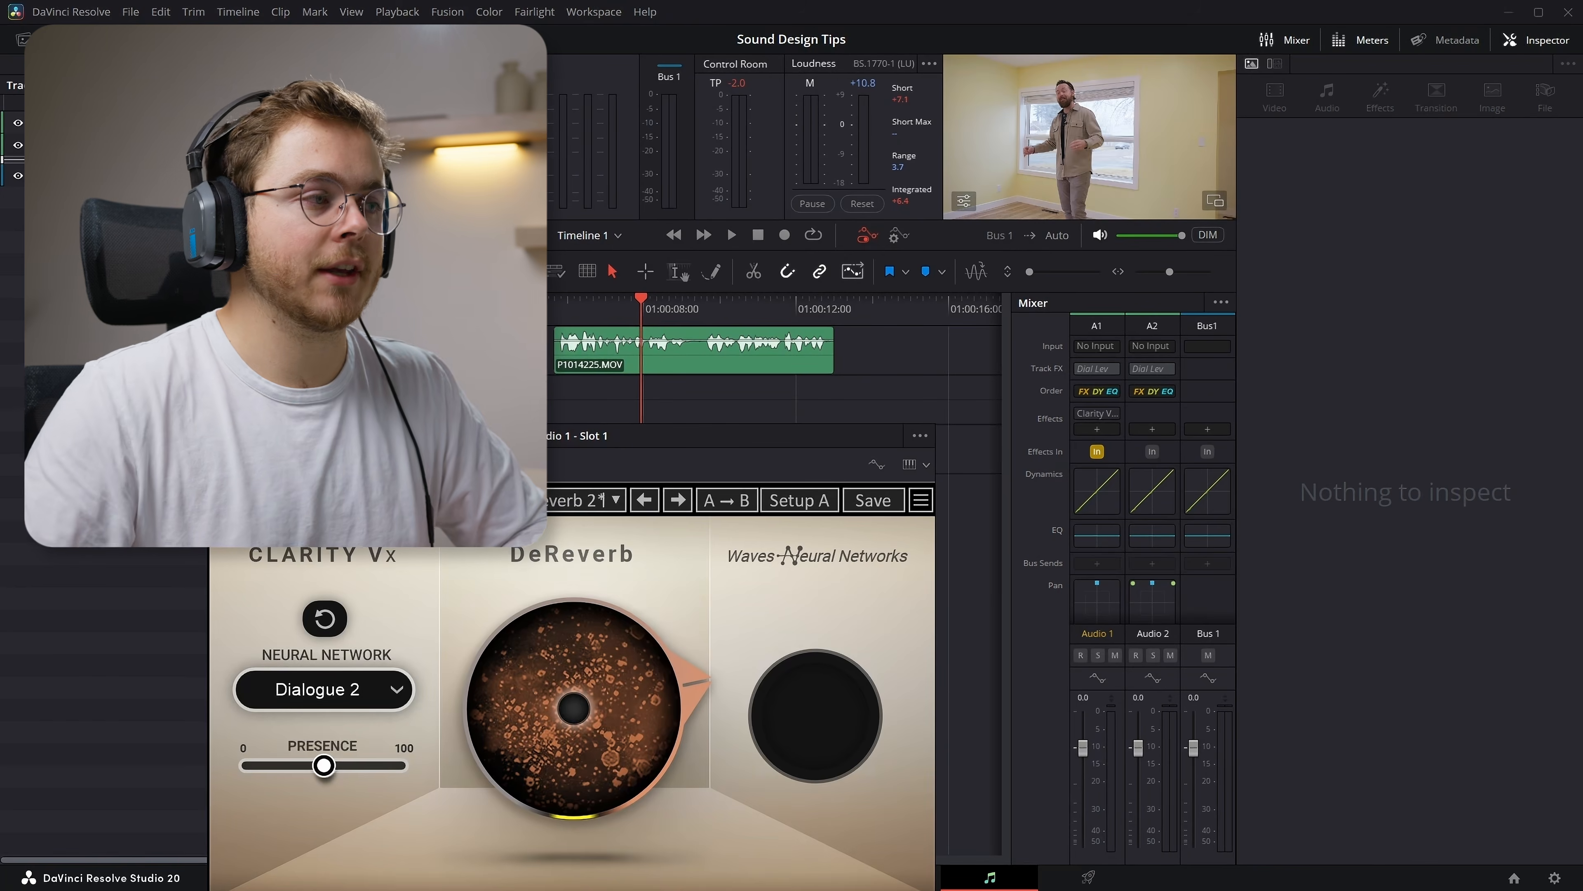
# Re-enable DeReverb while replaying the talking clip from its start, and close the plugin window
pyautogui.press('space')
pyautogui.click(222, 465)
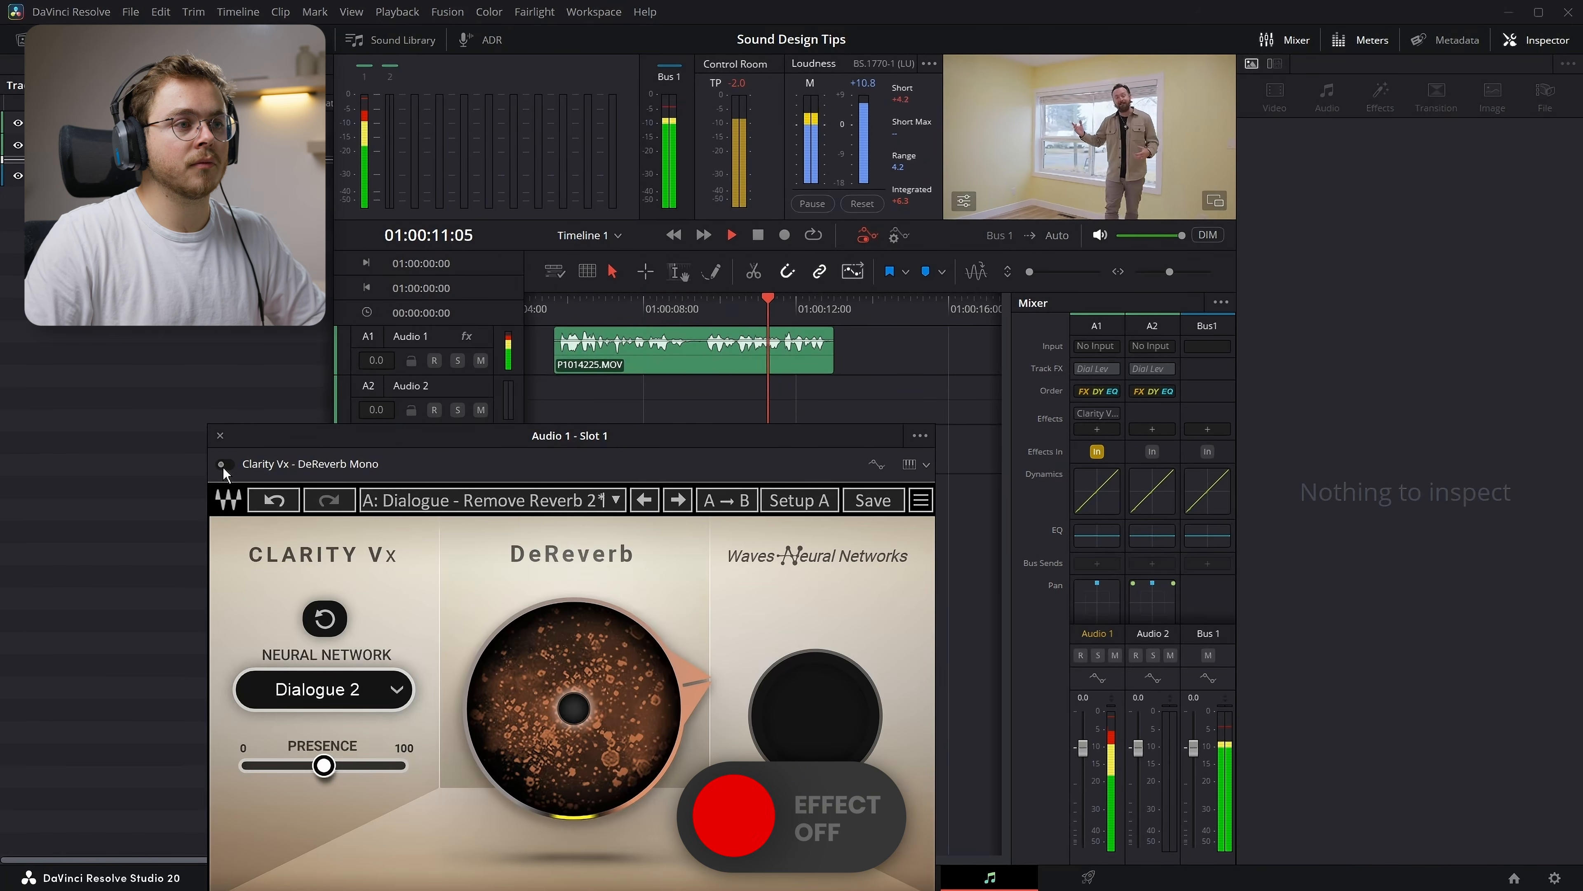
pyautogui.click(223, 465)
pyautogui.click(555, 312)
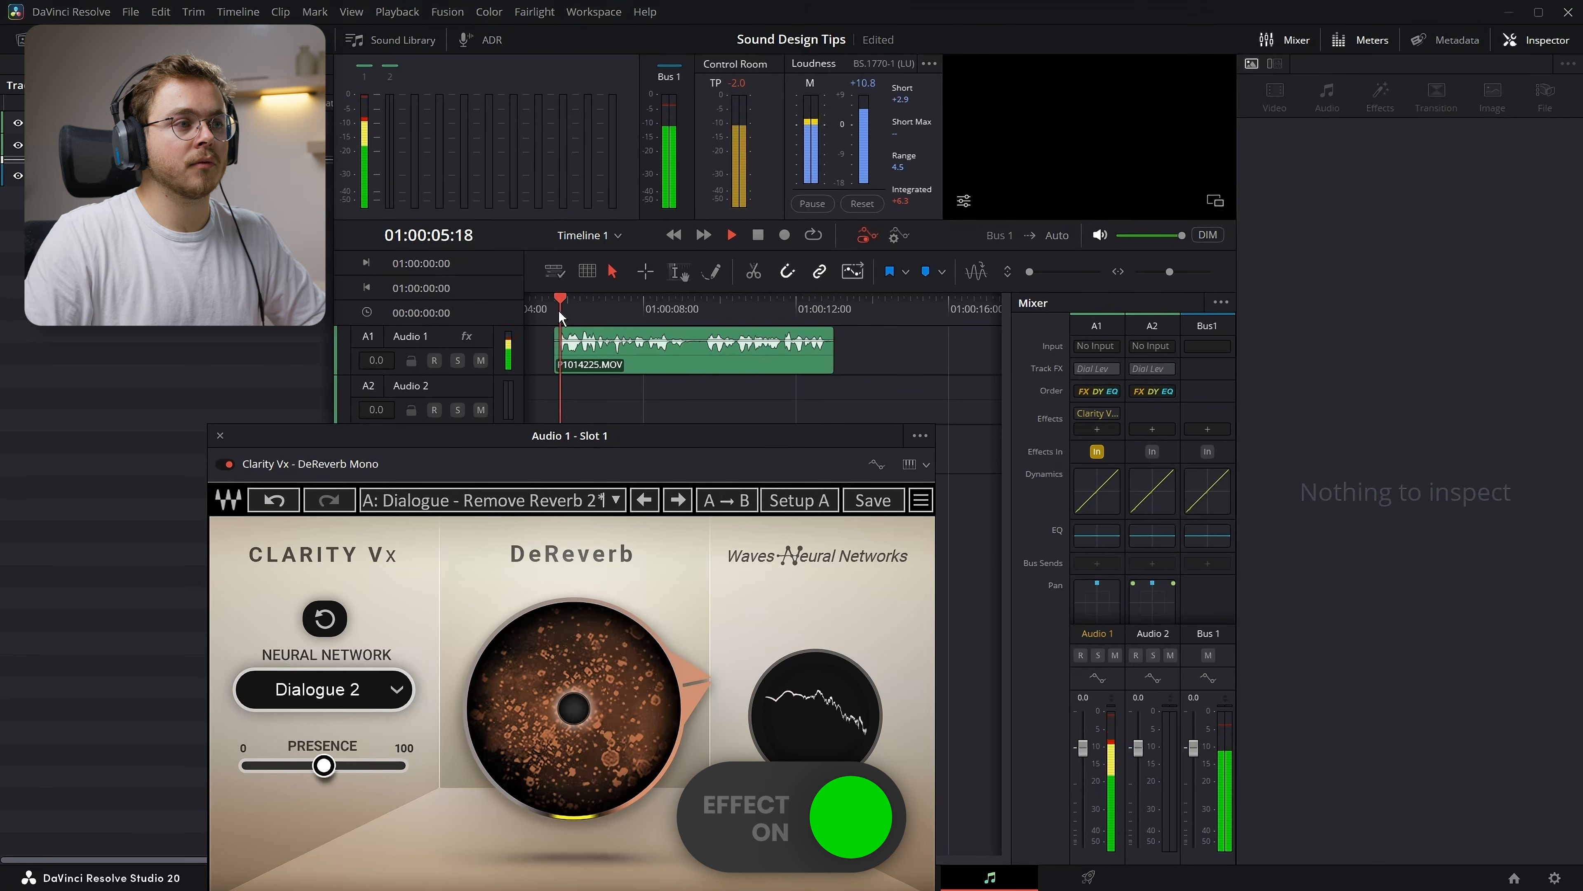
pyautogui.click(220, 436)
pyautogui.press('space')
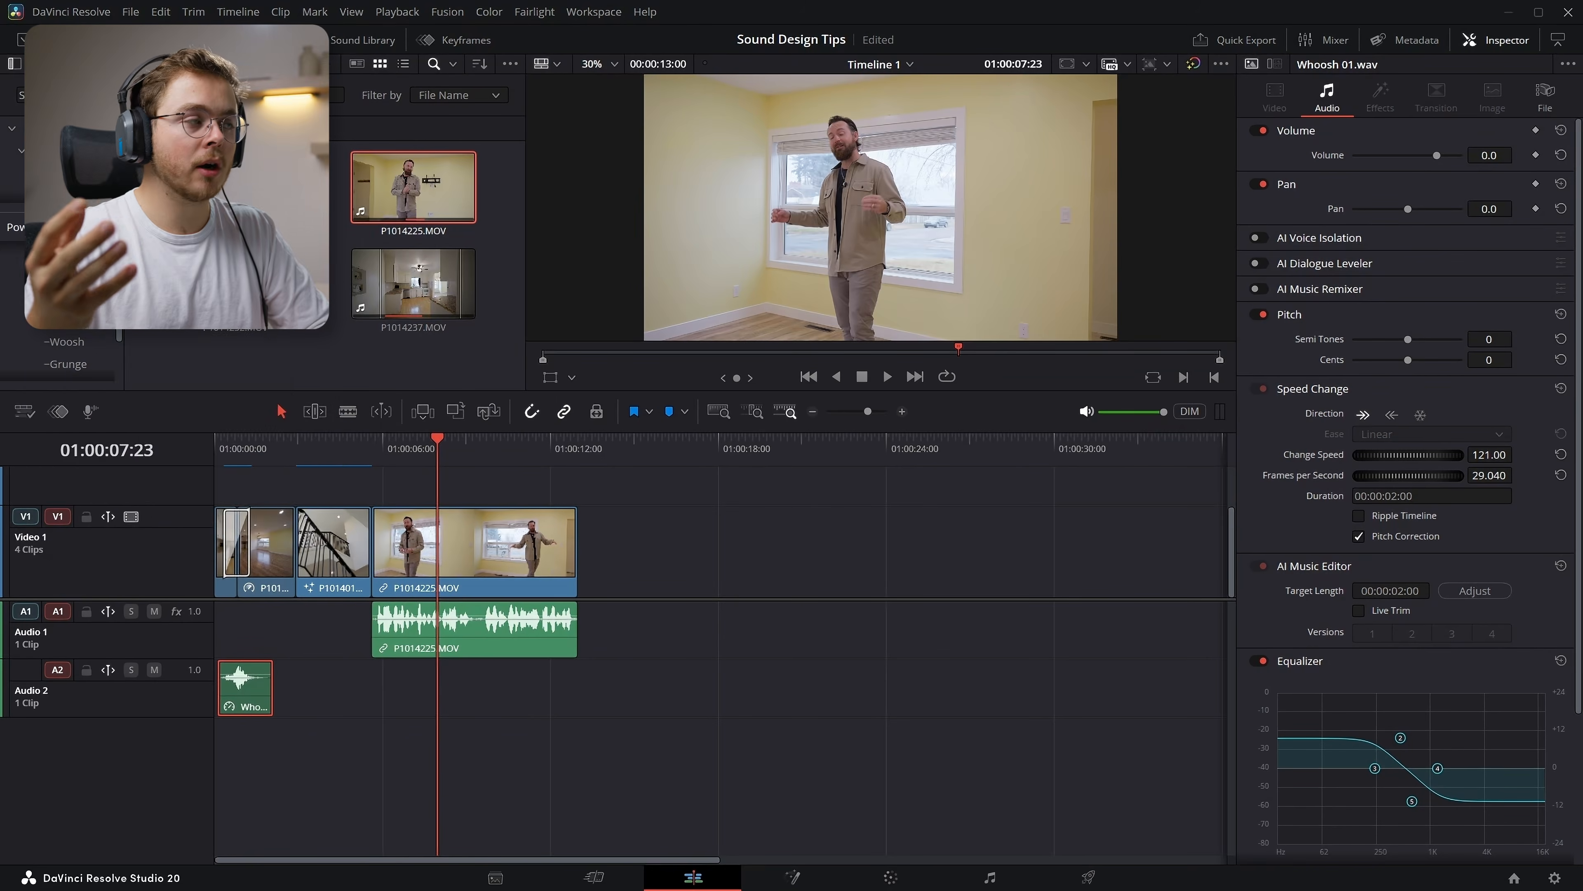
# Place Audiio_LUC-_Friends_Friends.wav from the Music bin on Audio 3 beneath the clips and play the timeline from the start
pyautogui.click(59, 172)
pyautogui.click(243, 201)
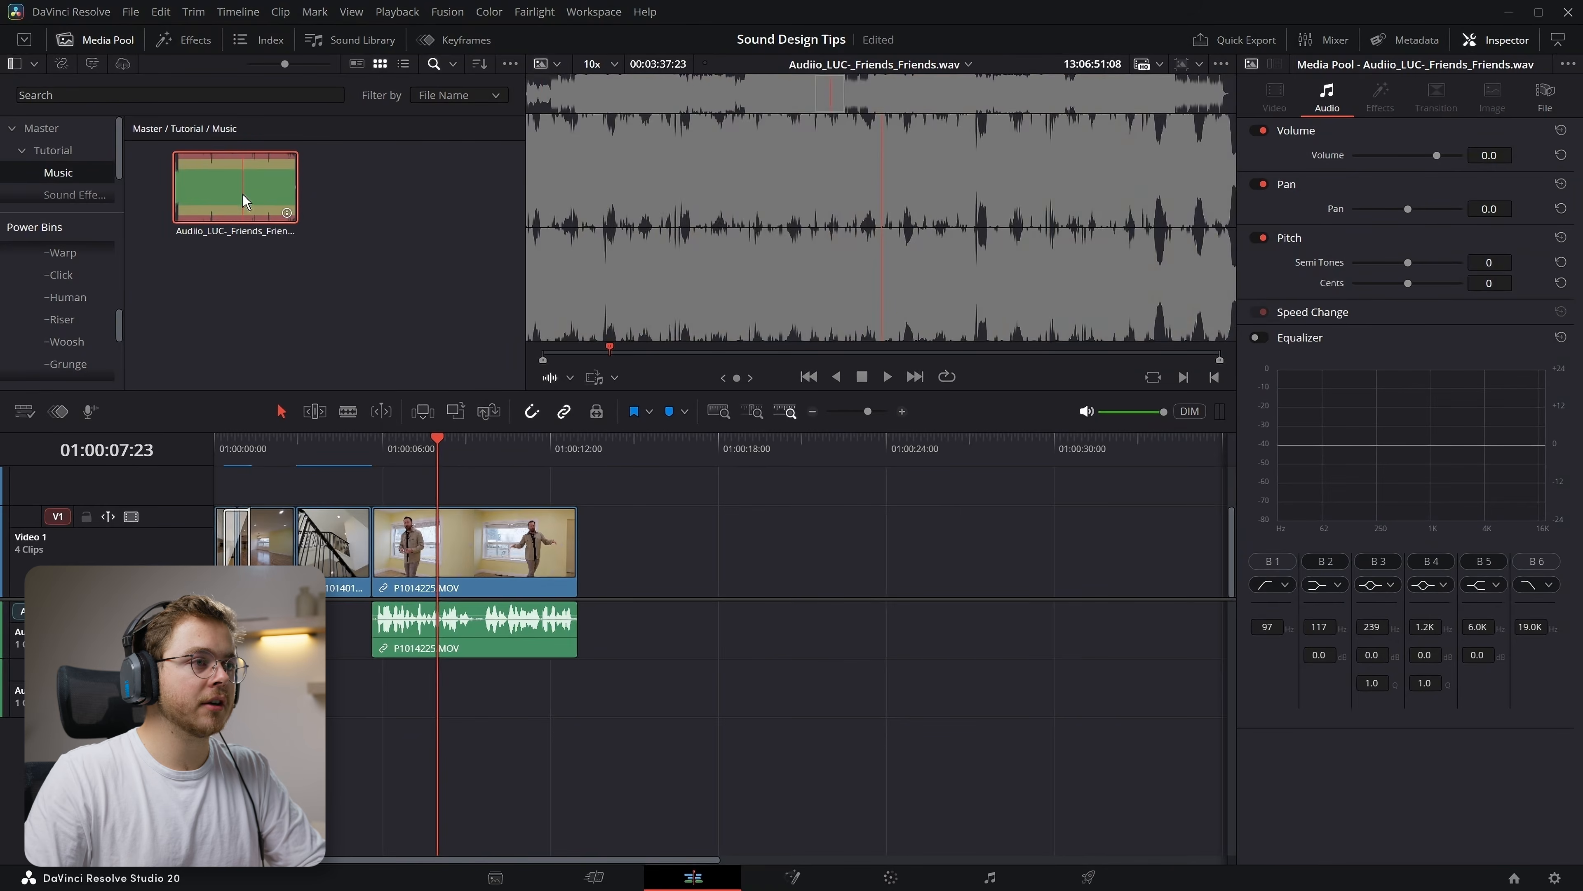
pyautogui.moveTo(243, 201); pyautogui.dragTo(405, 765)
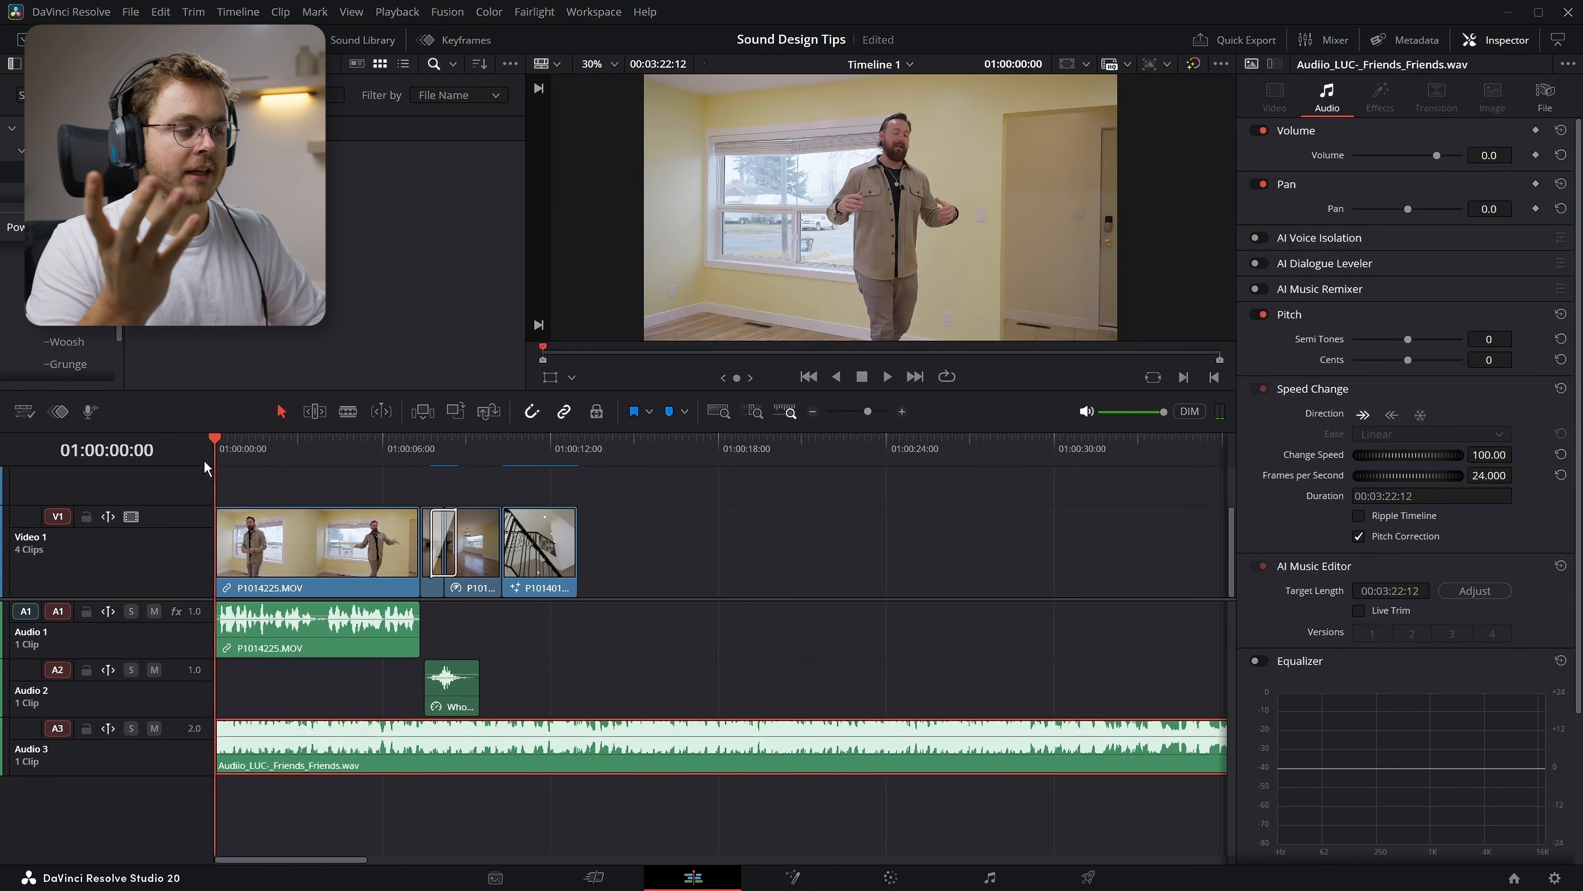
pyautogui.press('space')
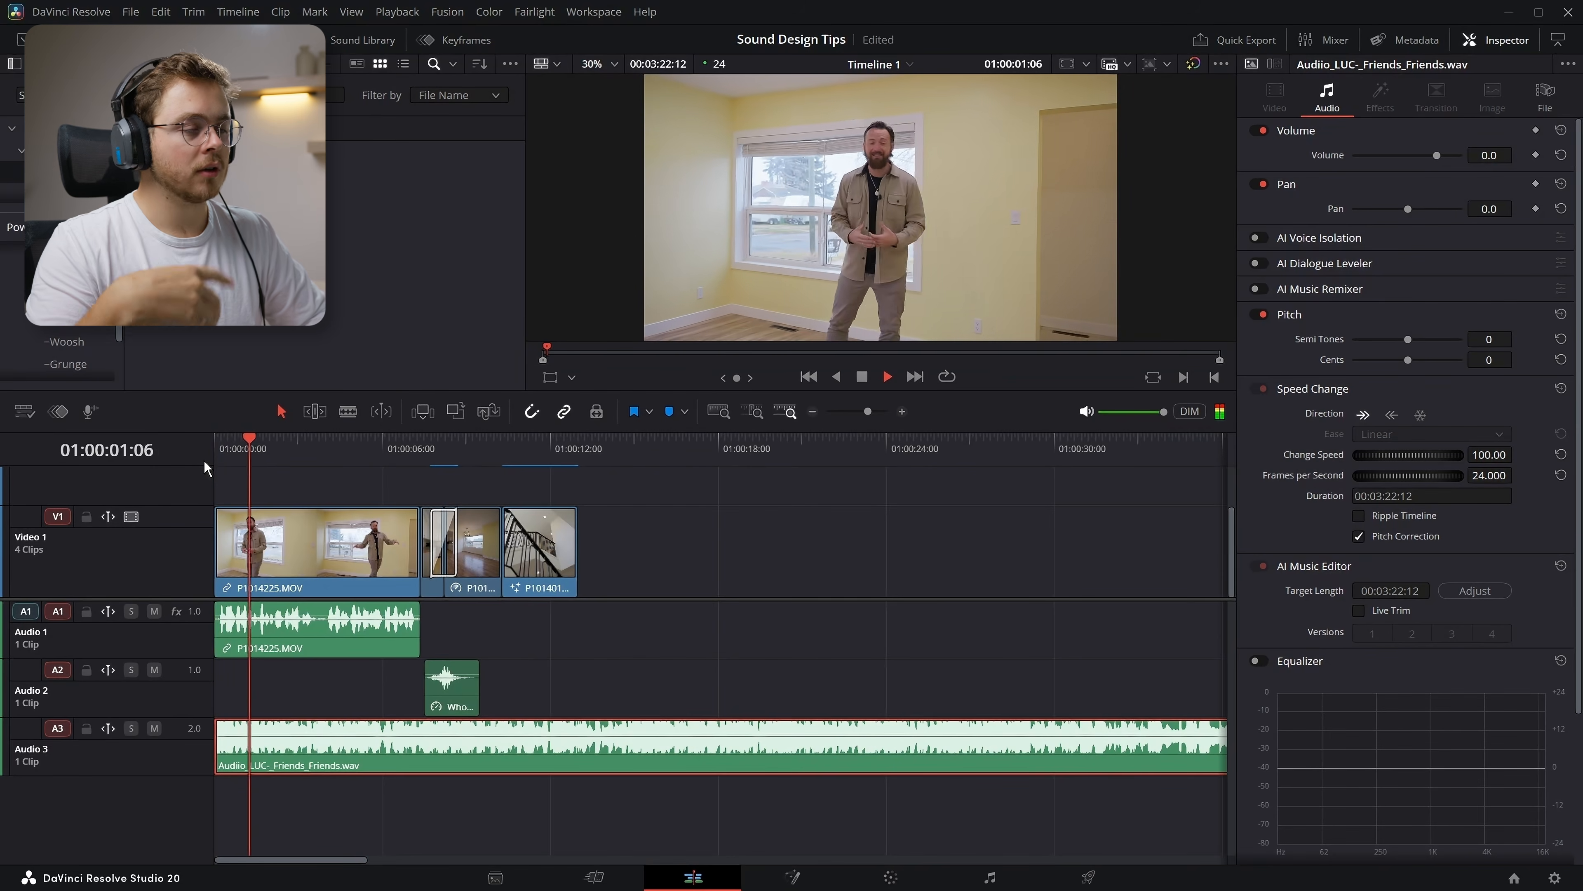
pyautogui.press('space')
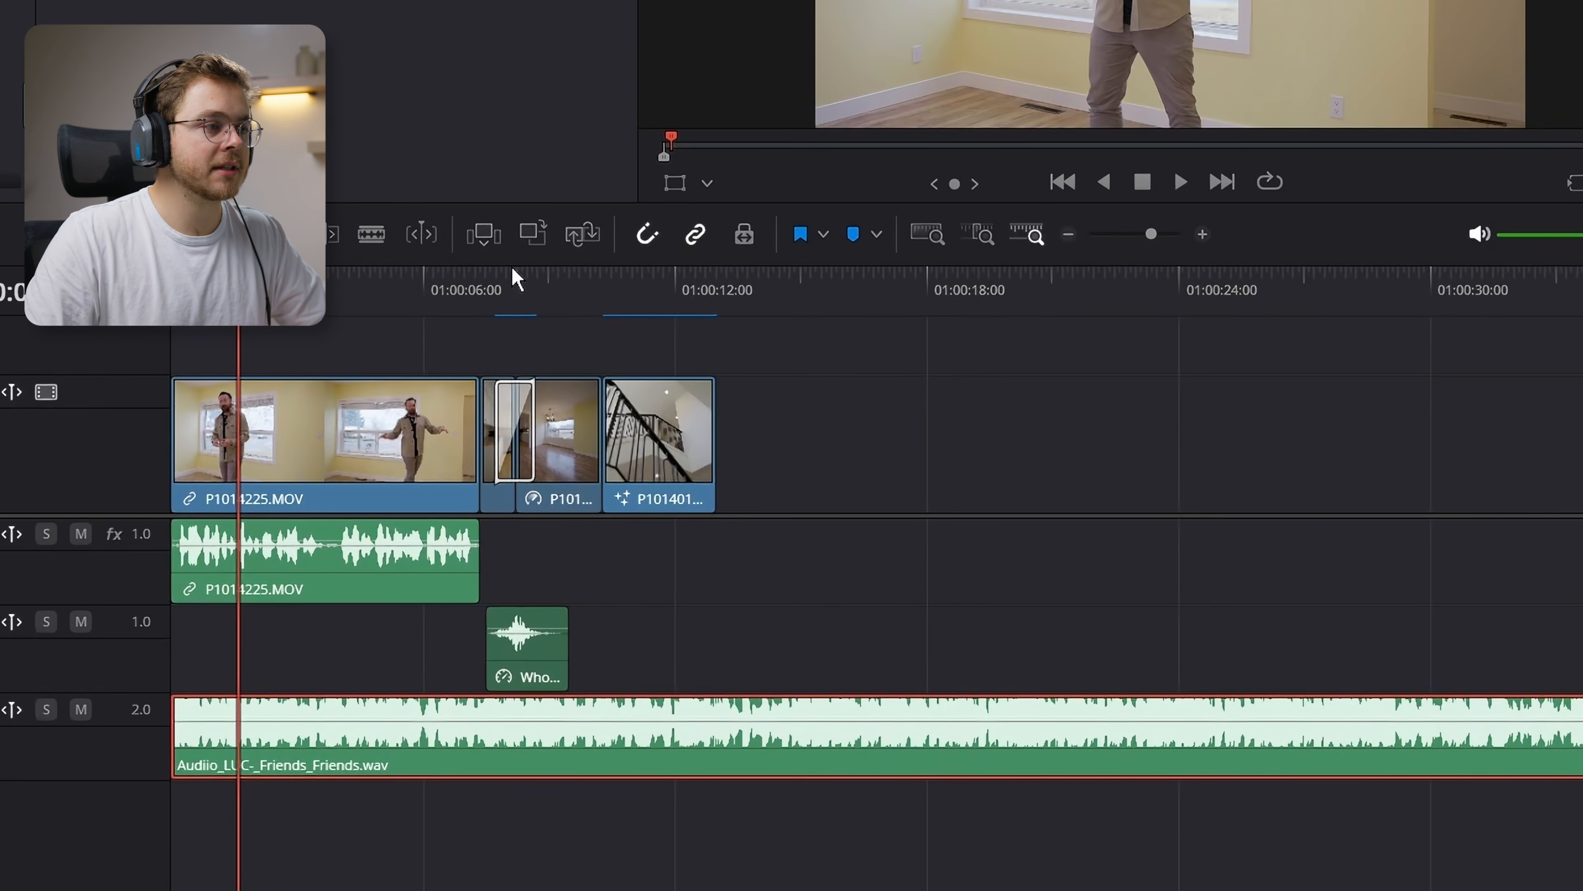
# Split the Audiio_LUC-_Friends_Friends.wav music at the end of the talking clip and move its first part down to Audio 4
pyautogui.moveTo(995, 369); pyautogui.dragTo(510, 800)
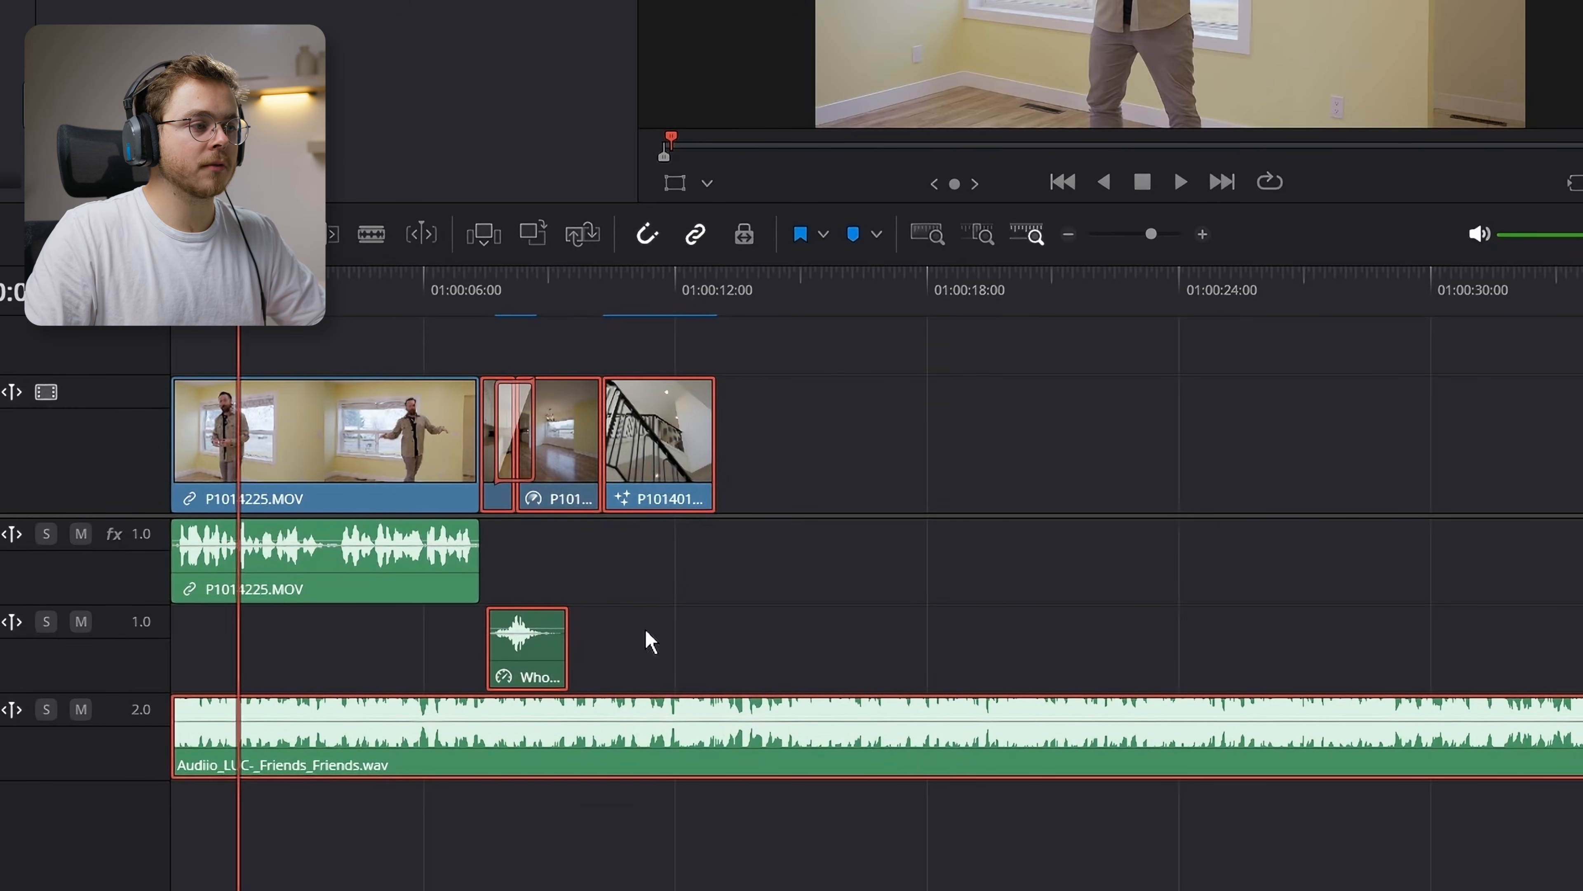
pyautogui.click(499, 304)
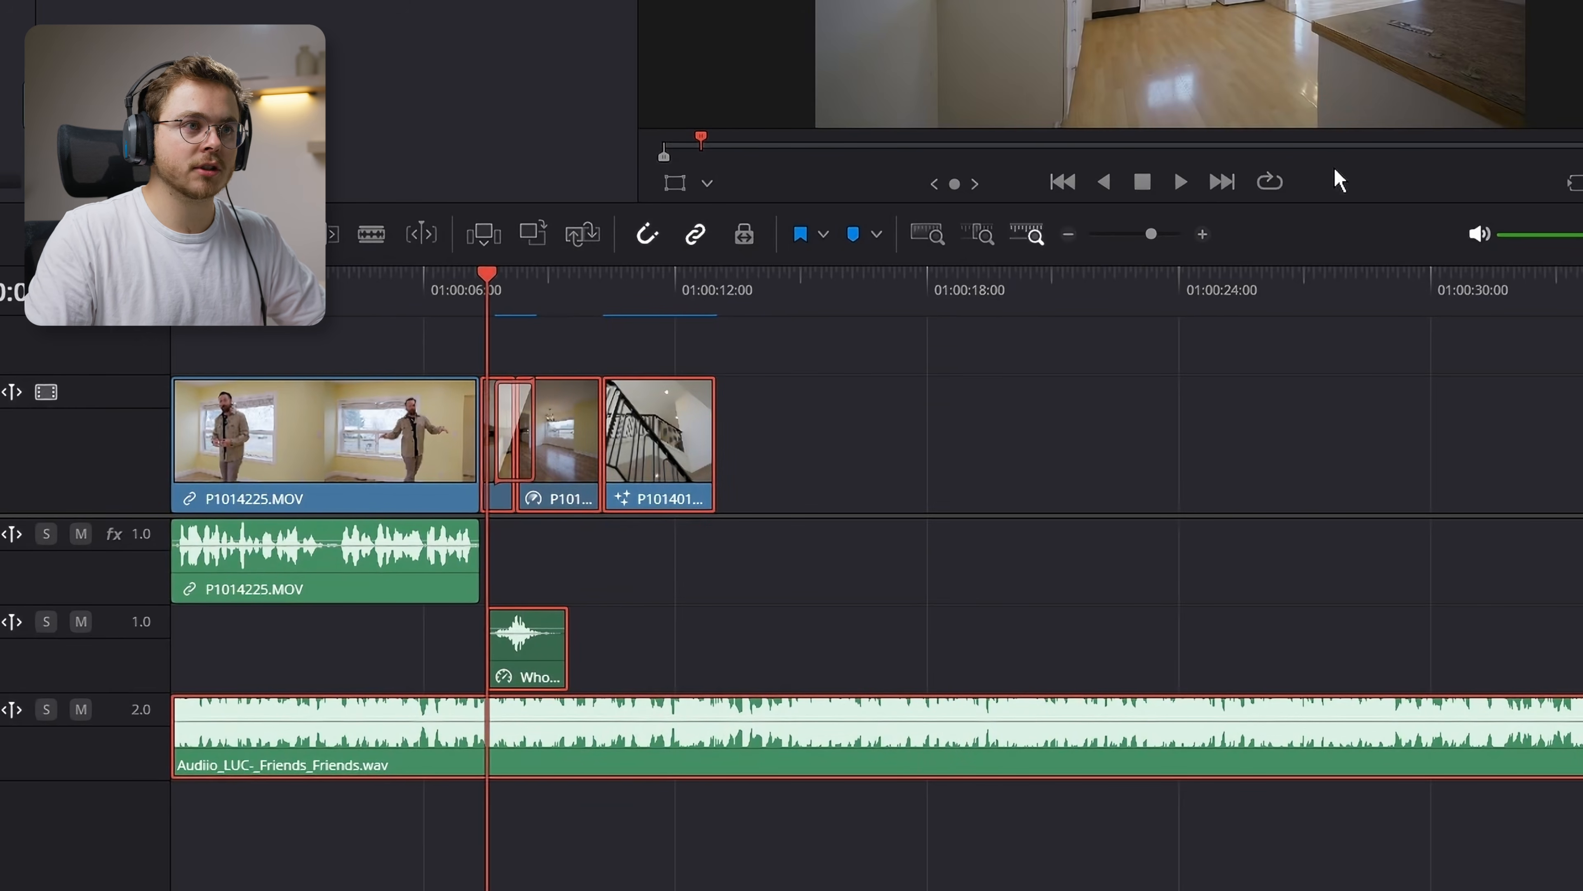
pyautogui.click(814, 596)
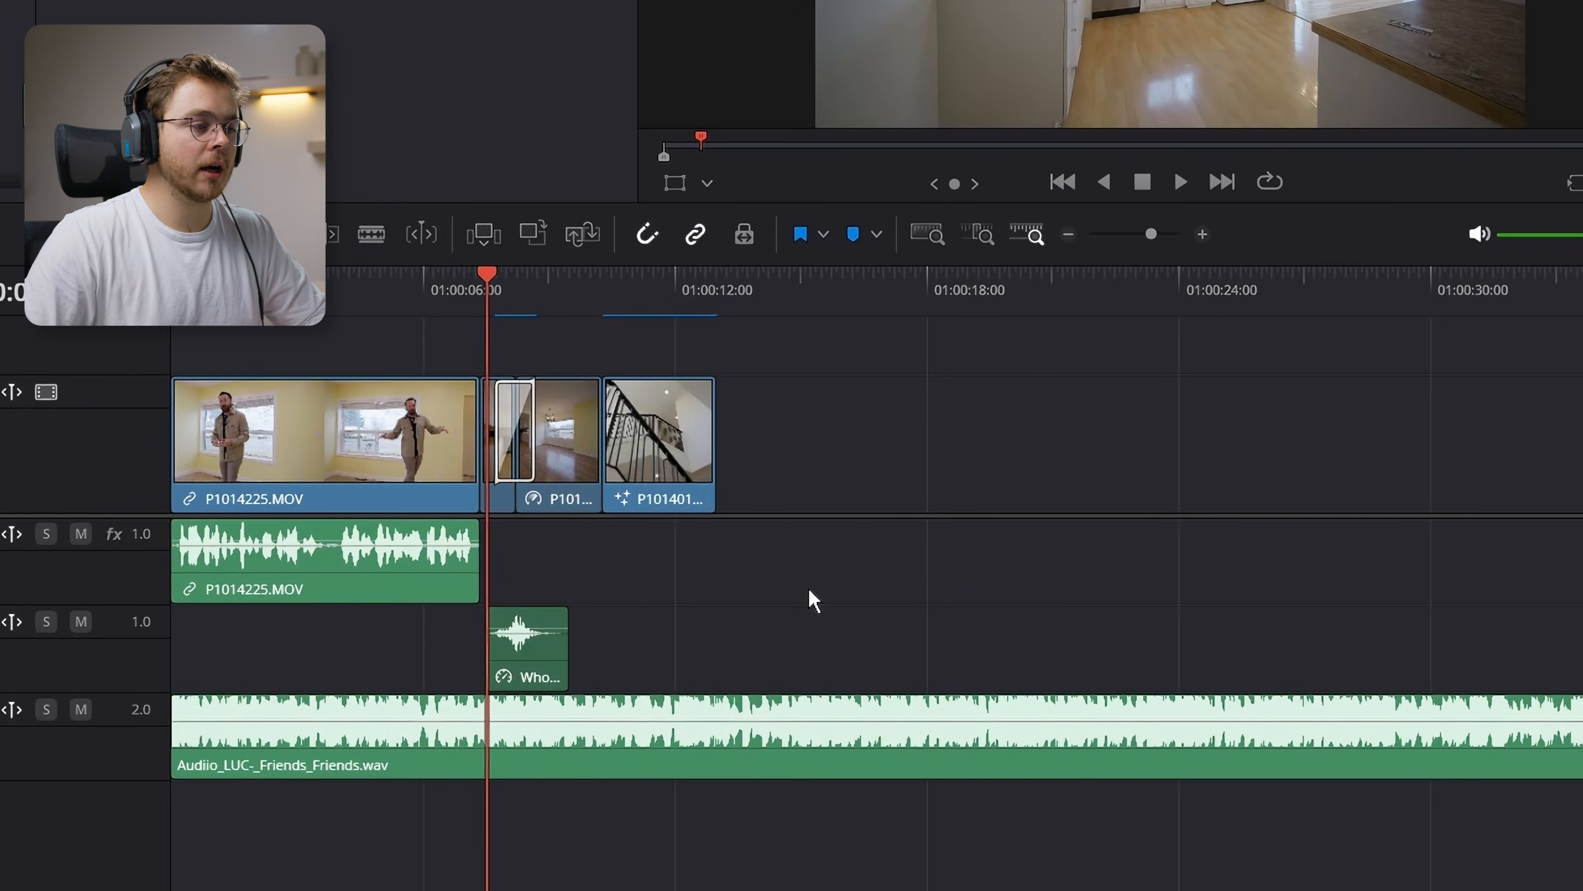
pyautogui.click(484, 293)
pyautogui.click(640, 751)
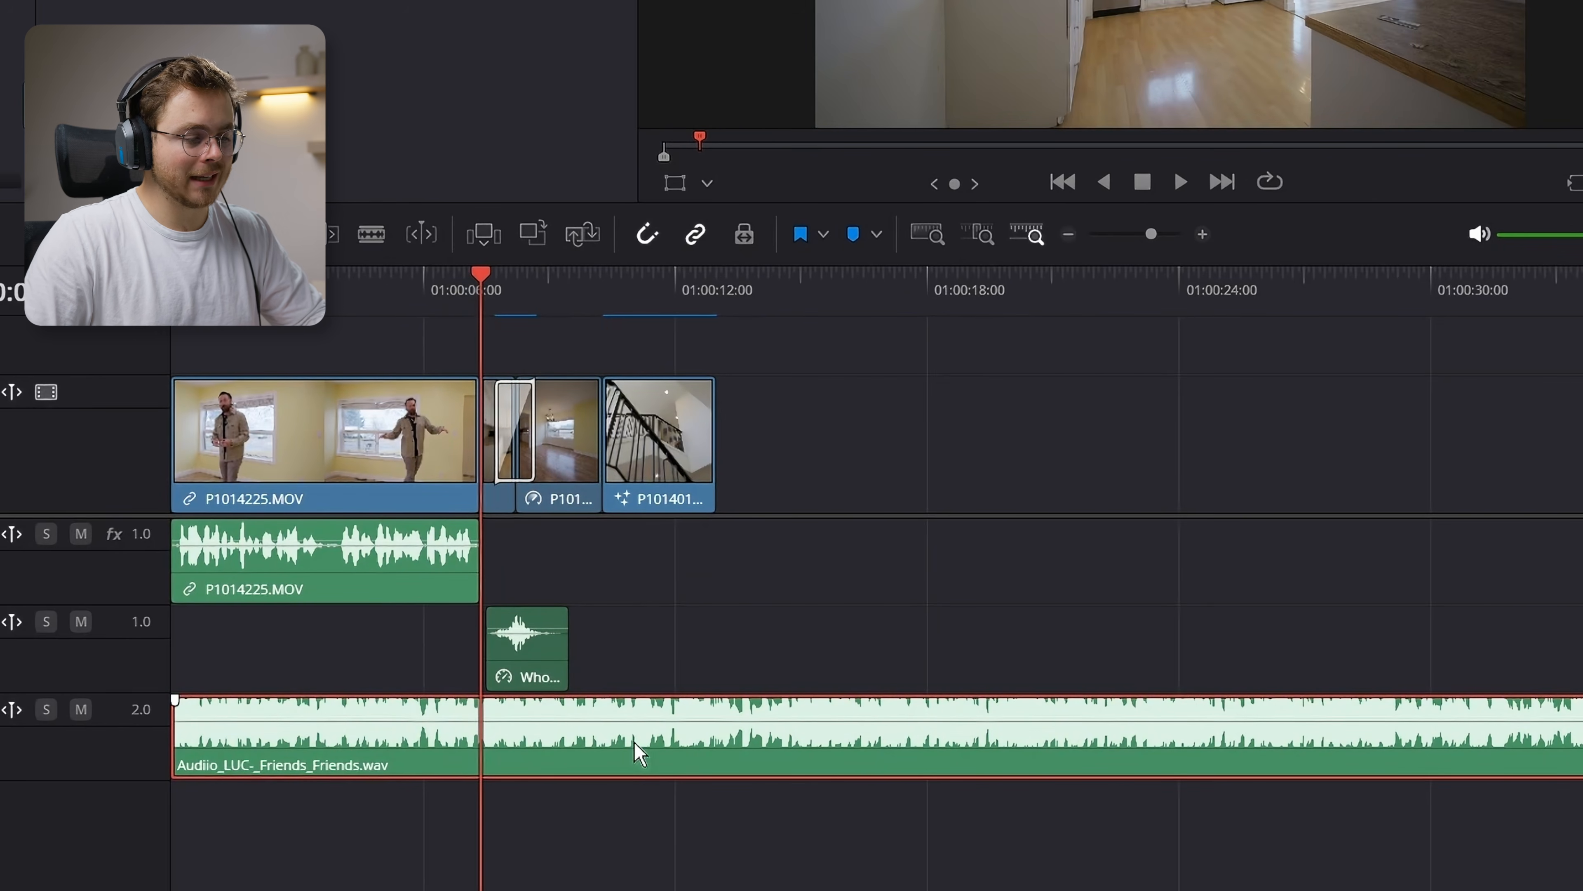
pyautogui.hotkey('ctrl', 'b')
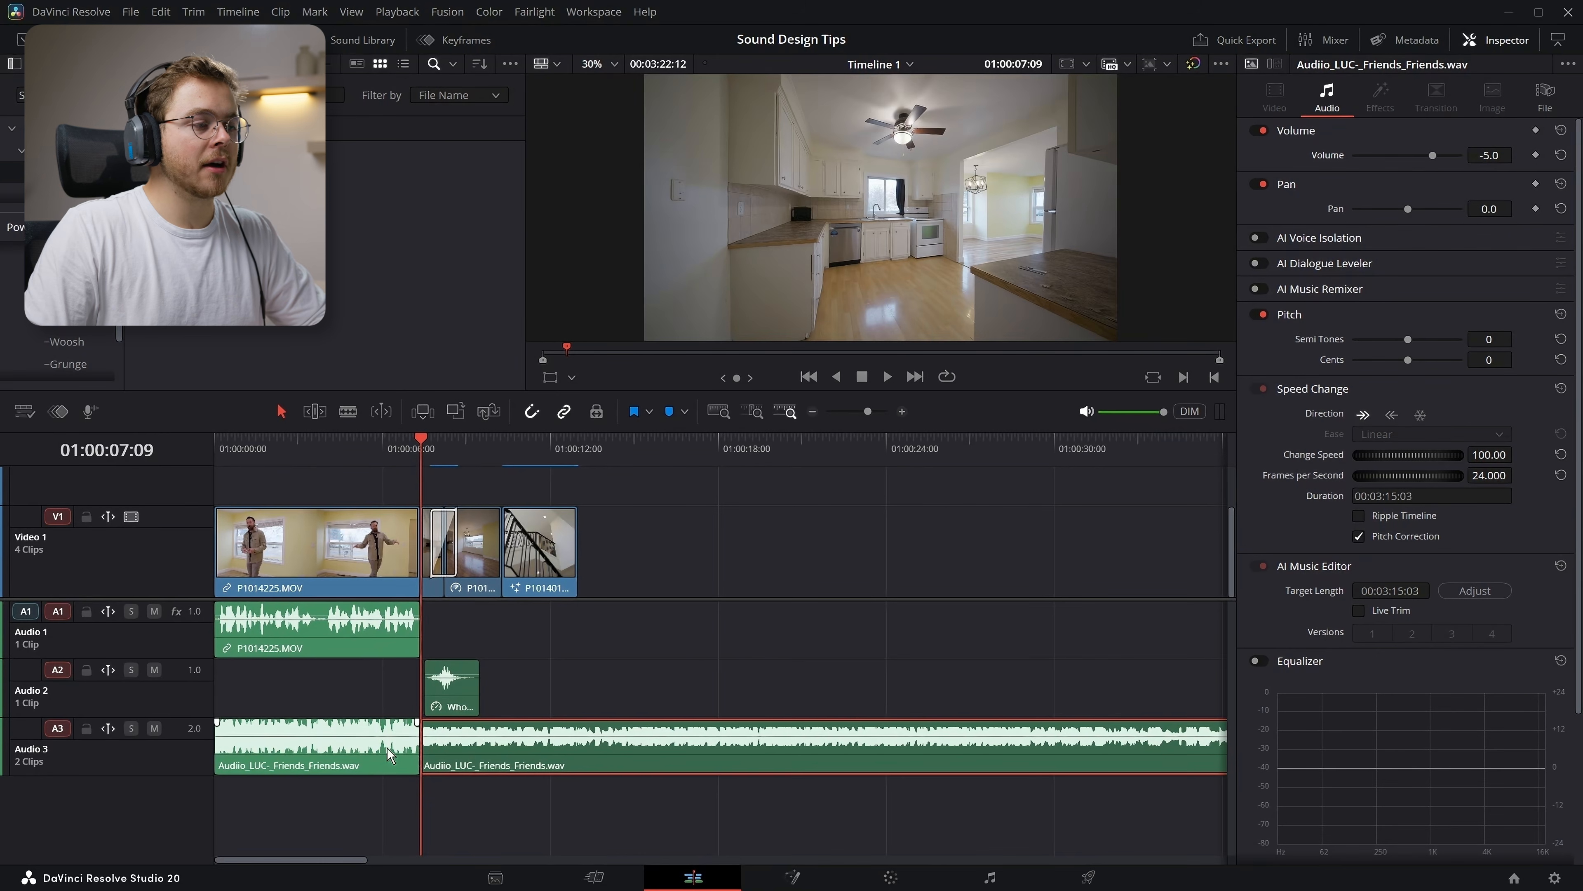
pyautogui.click(386, 748)
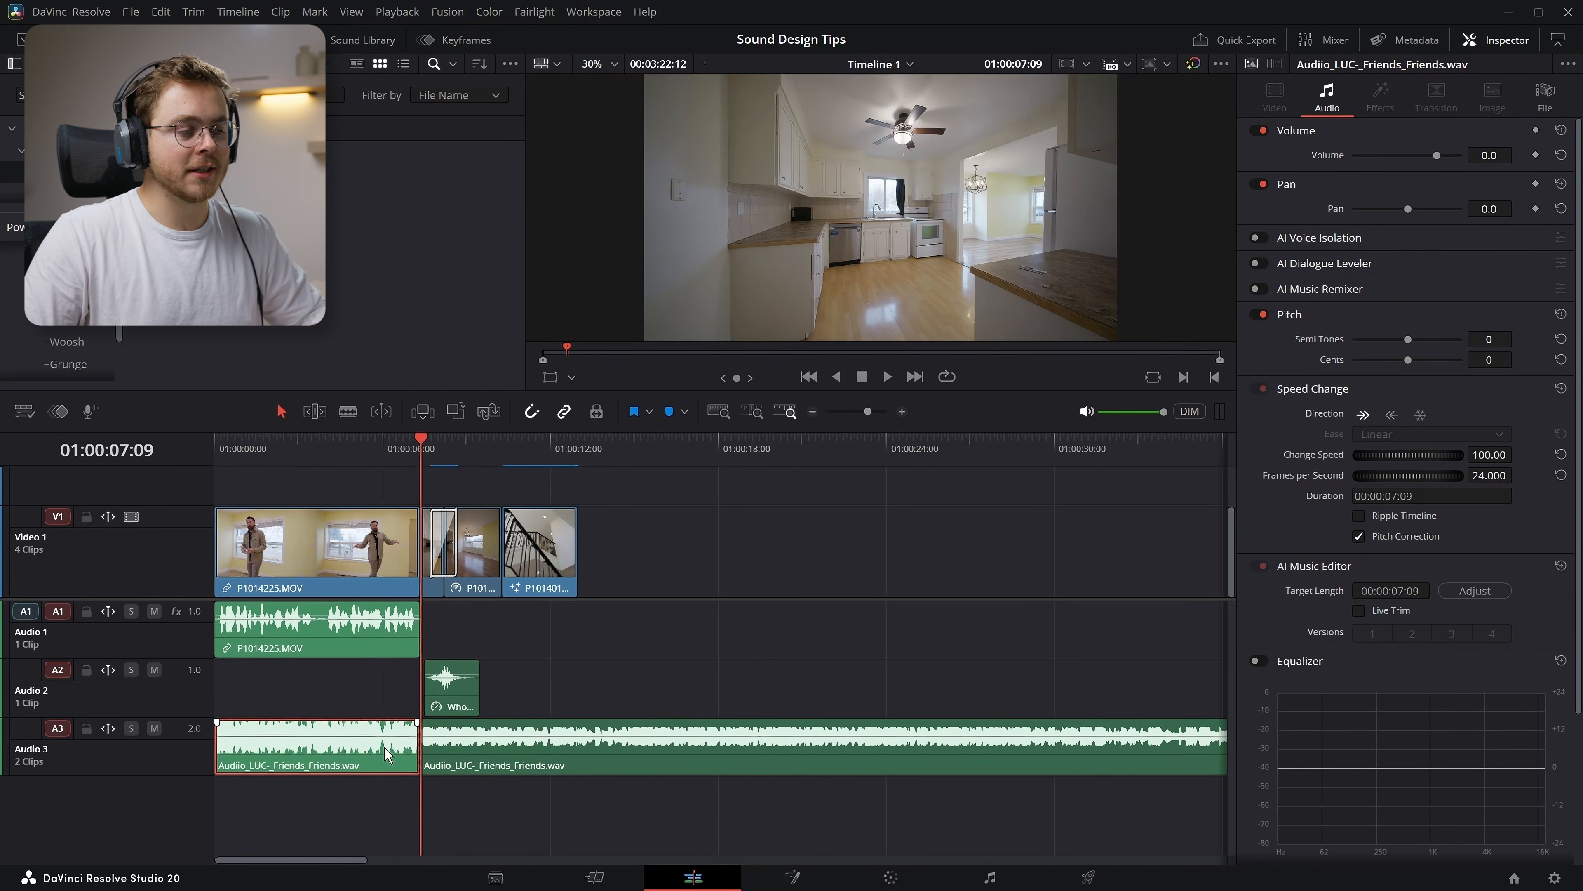
pyautogui.hotkey('alt', 'Down')
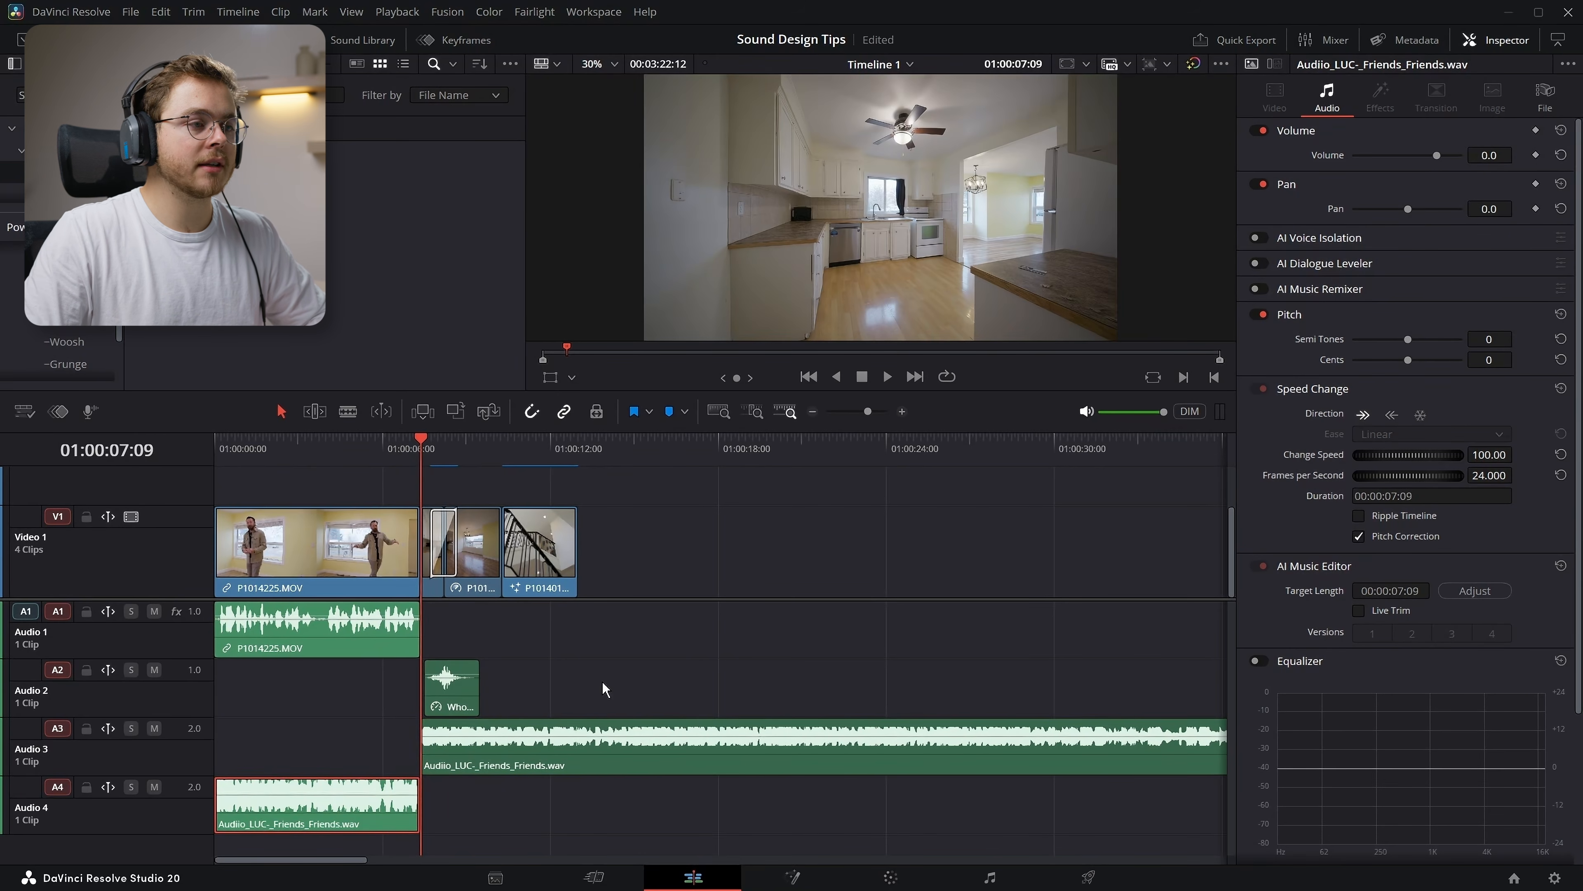
# Enable AI Music Remixer on the music under the talking clip and set its Voice level to -20
pyautogui.click(902, 412)
pyautogui.click(902, 411)
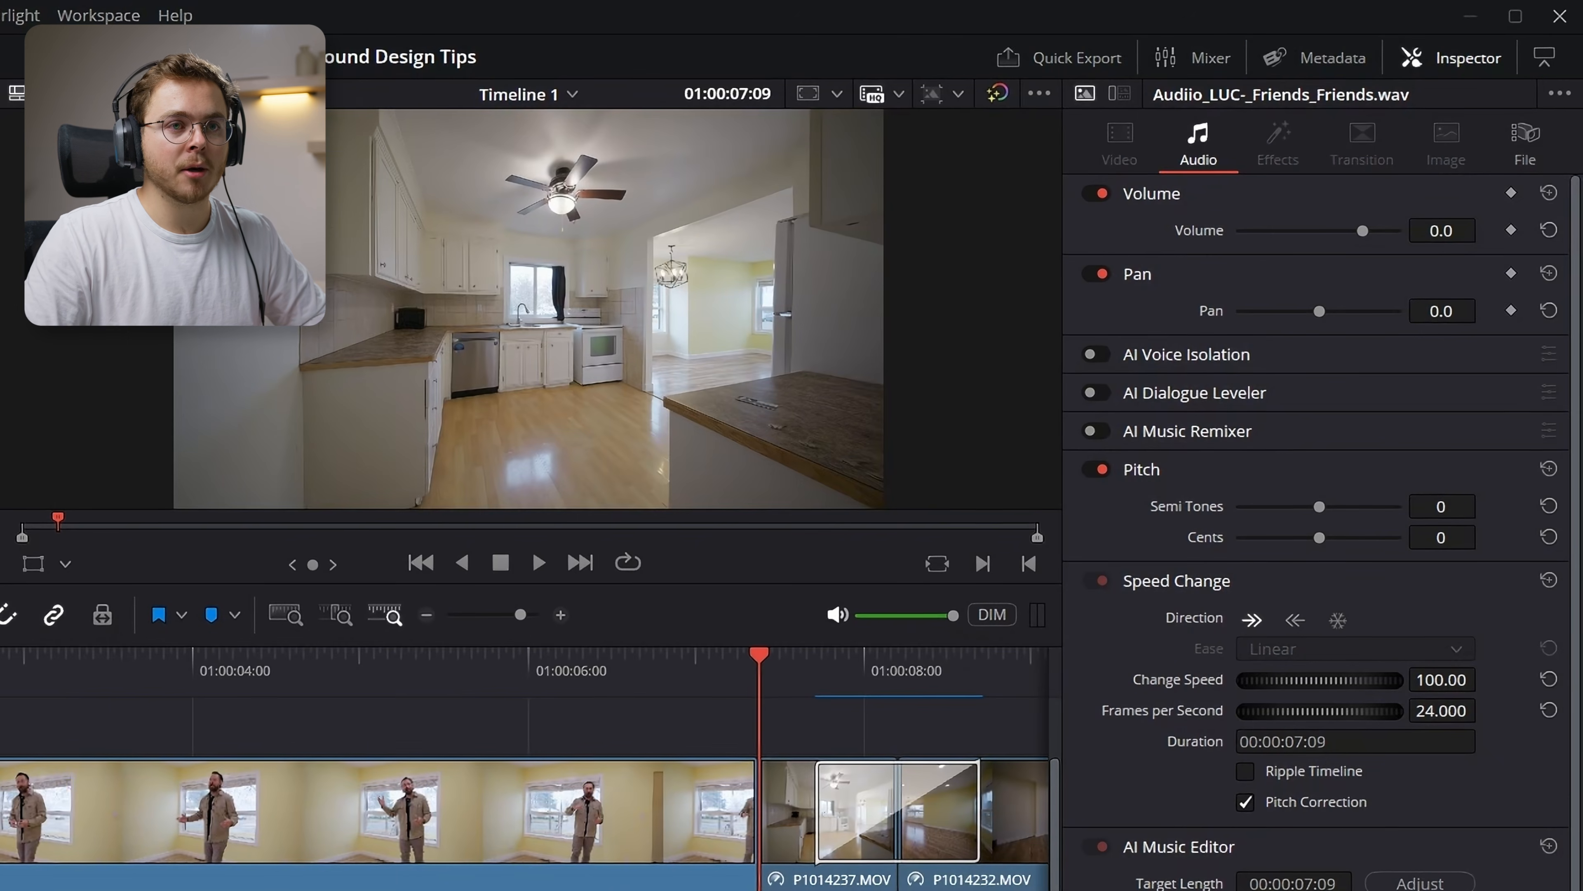
pyautogui.click(1098, 432)
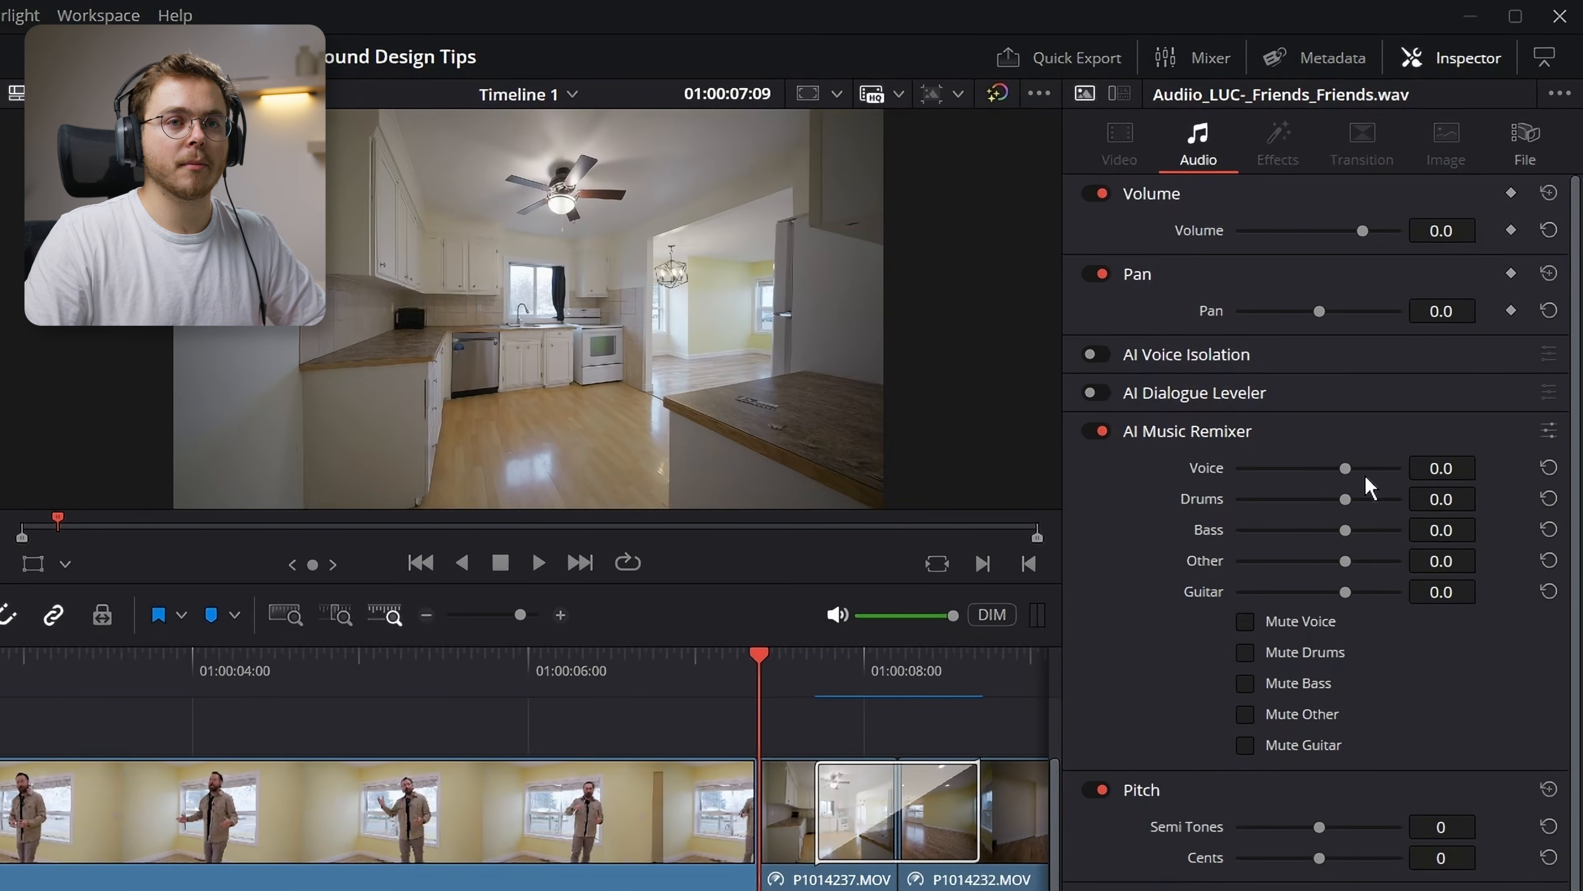
pyautogui.click(1425, 466)
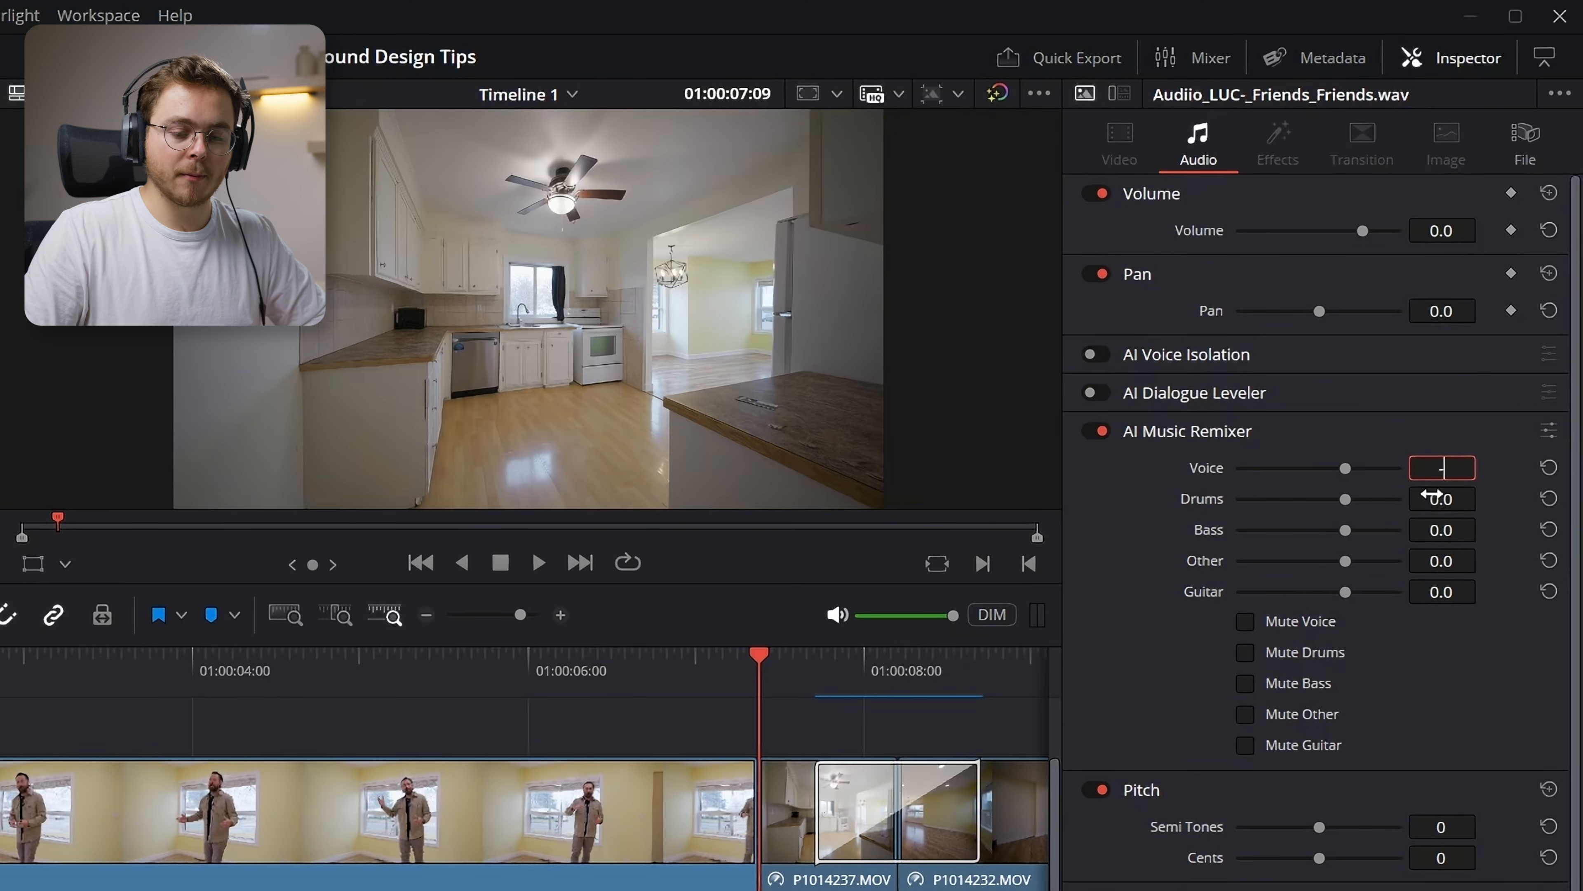
pyautogui.write('-20')
pyautogui.press('Return')
# Enable the Equalizer on the Audio 4 music and pull band 4 down to about -15.2 dB at 1.5K Hz
pyautogui.scroll(-8, 1206, 652)
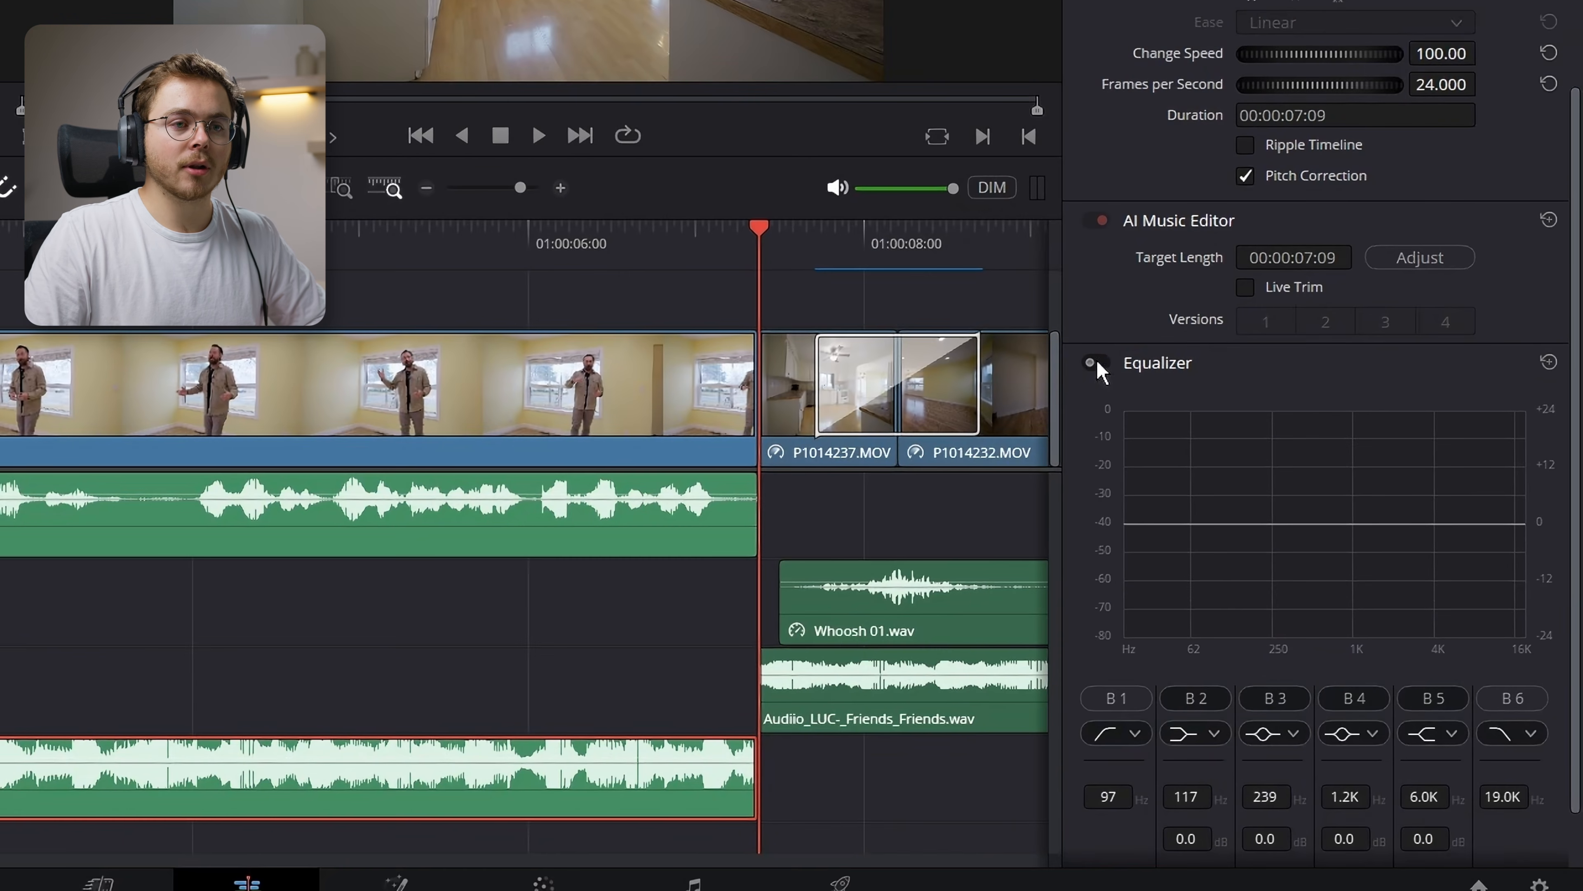
pyautogui.click(1092, 362)
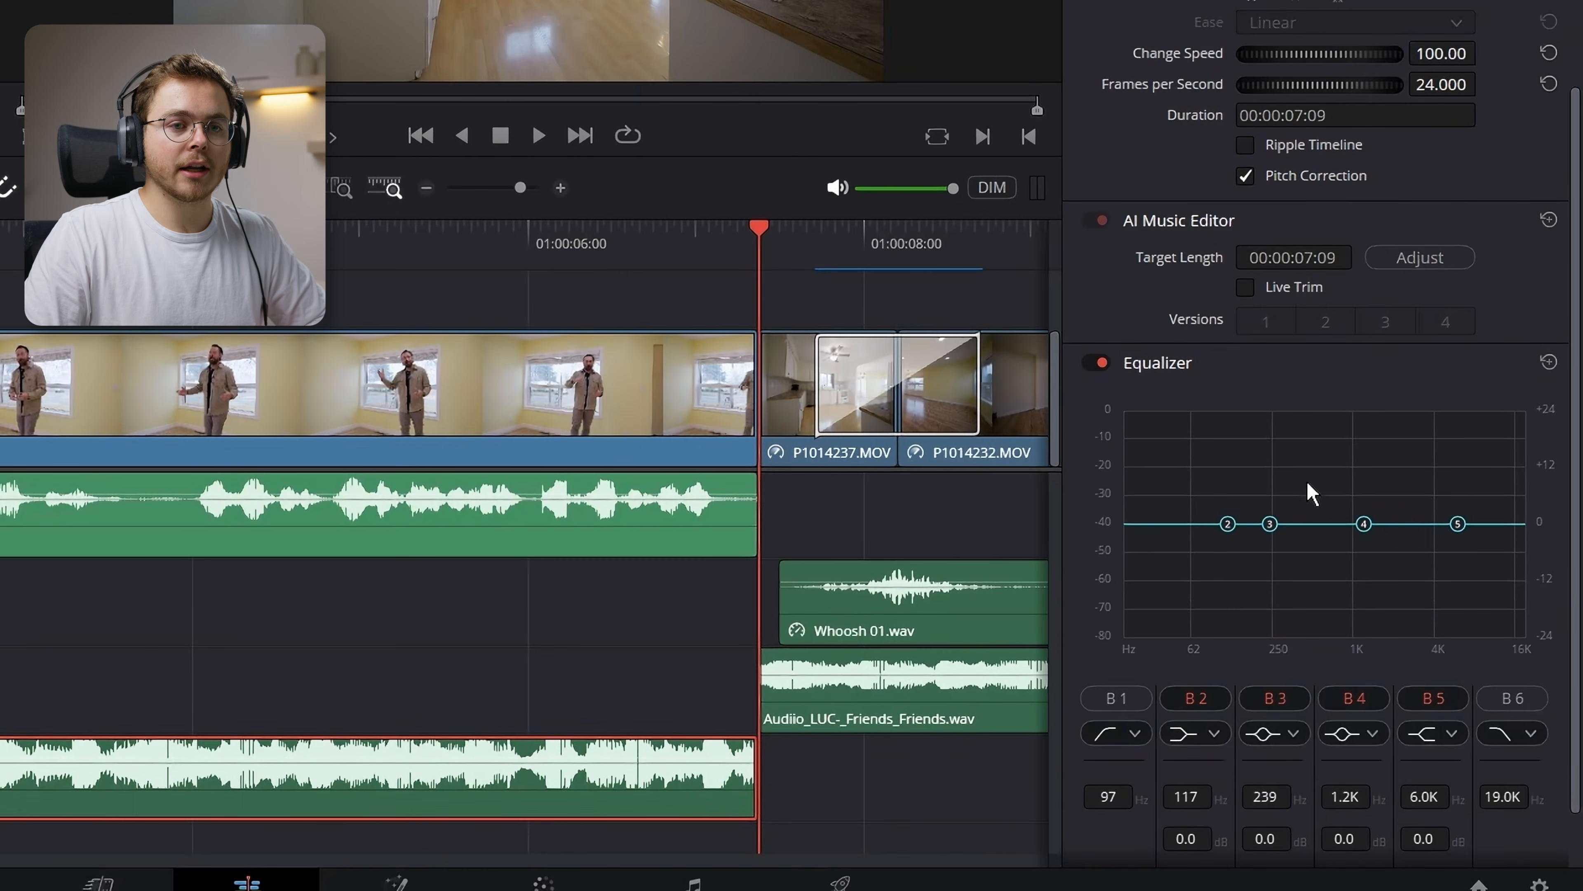
pyautogui.moveTo(1363, 524); pyautogui.dragTo(1372, 555)
pyautogui.scroll(-2, 1153, 390)
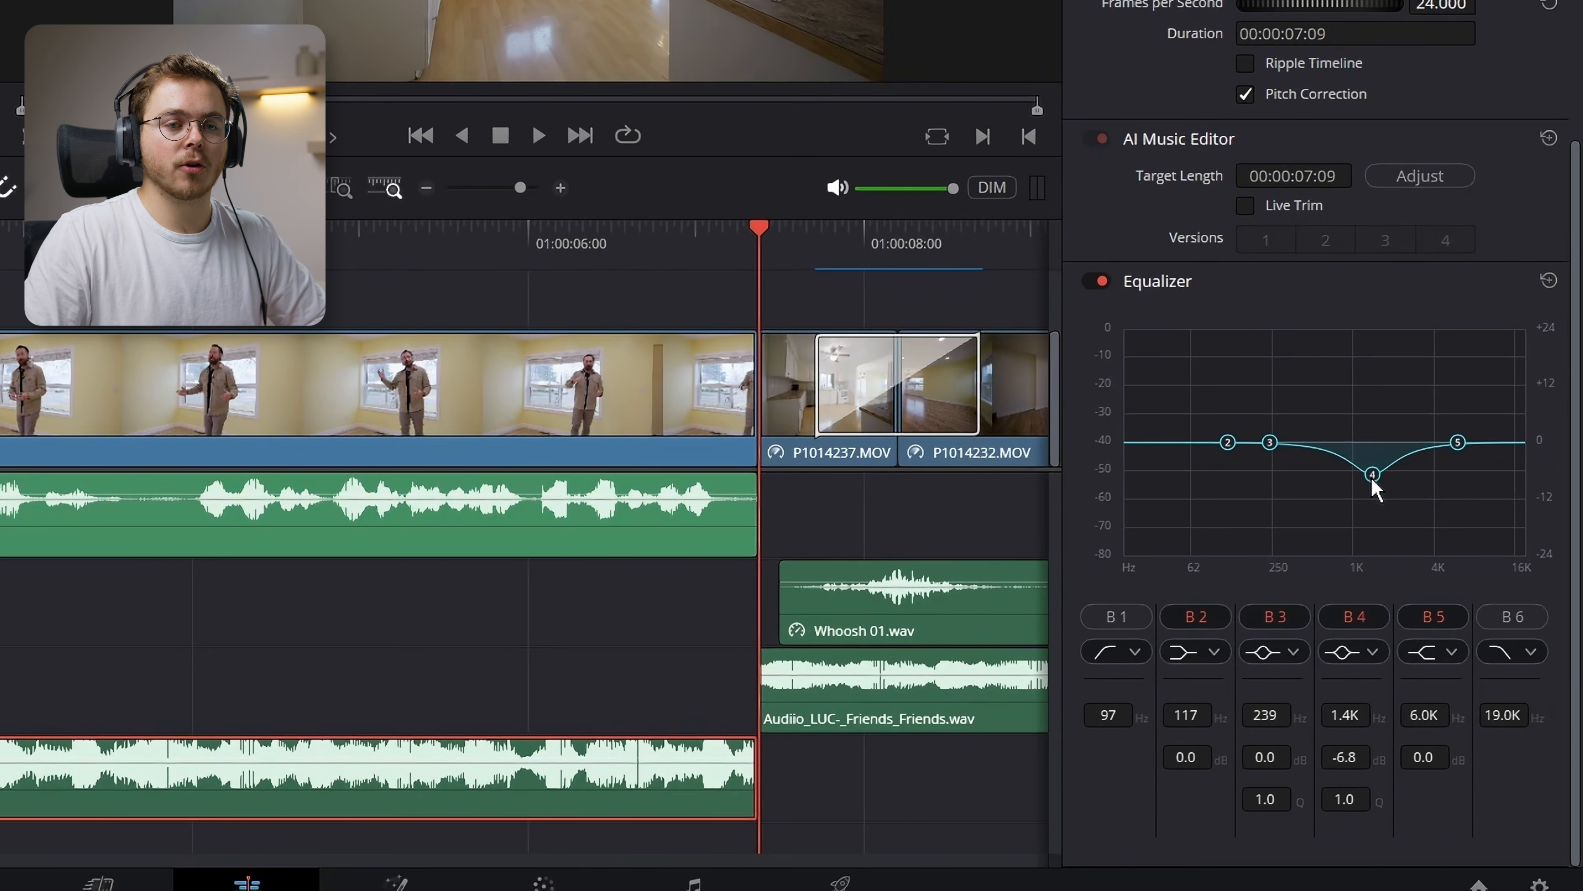
pyautogui.moveTo(1372, 480); pyautogui.dragTo(1377, 516)
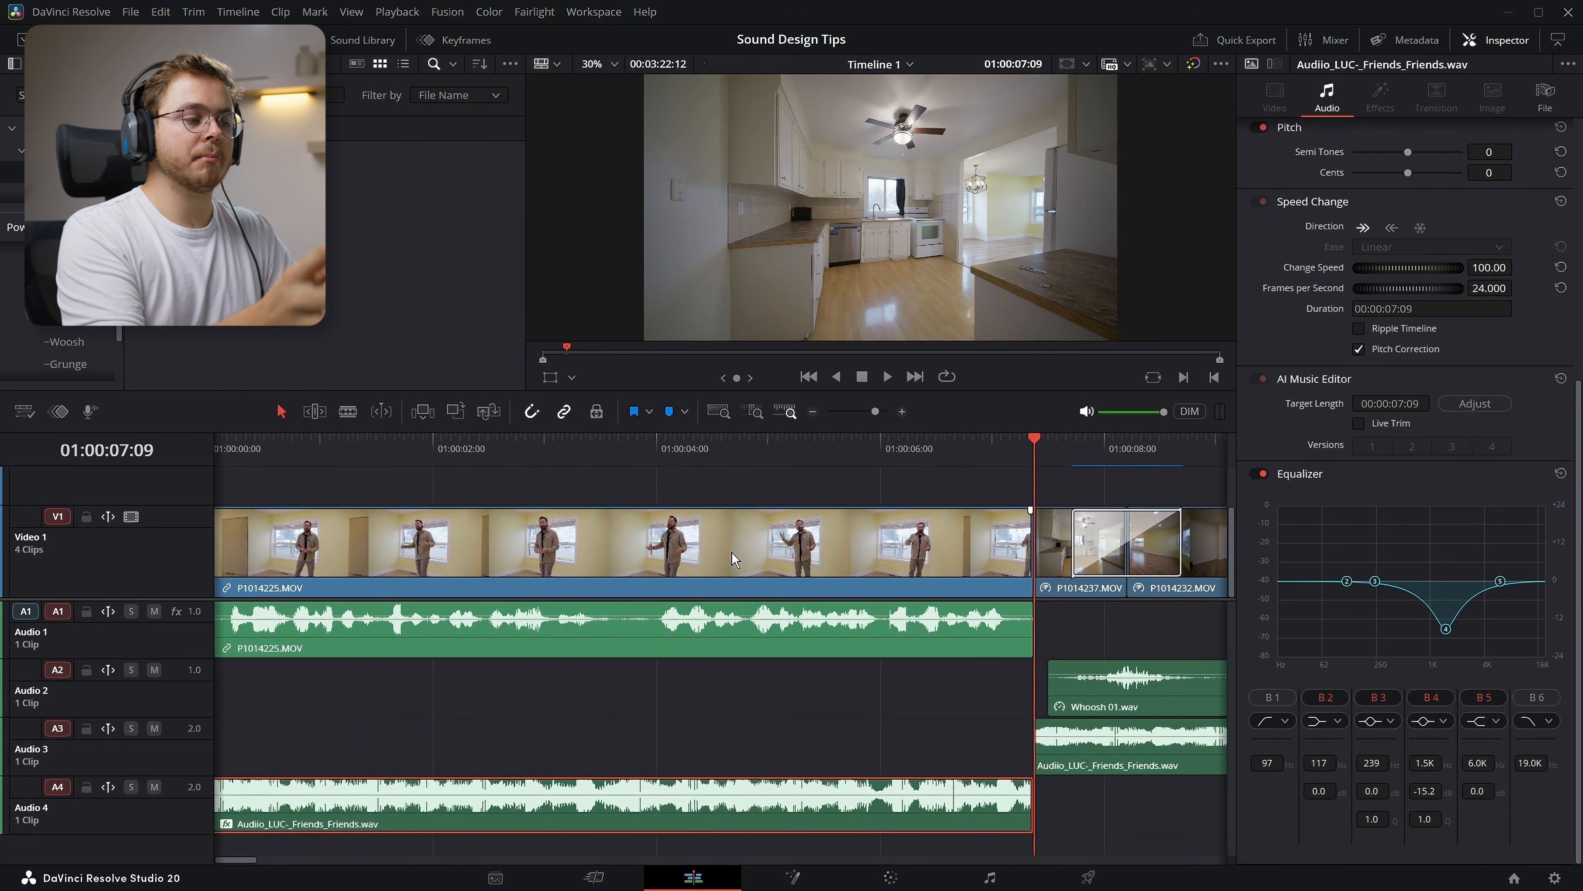
# Lower the Audio 4 music clip's volume to -16 and play the talking clip from its start
pyautogui.scroll(6, 1431, 242)
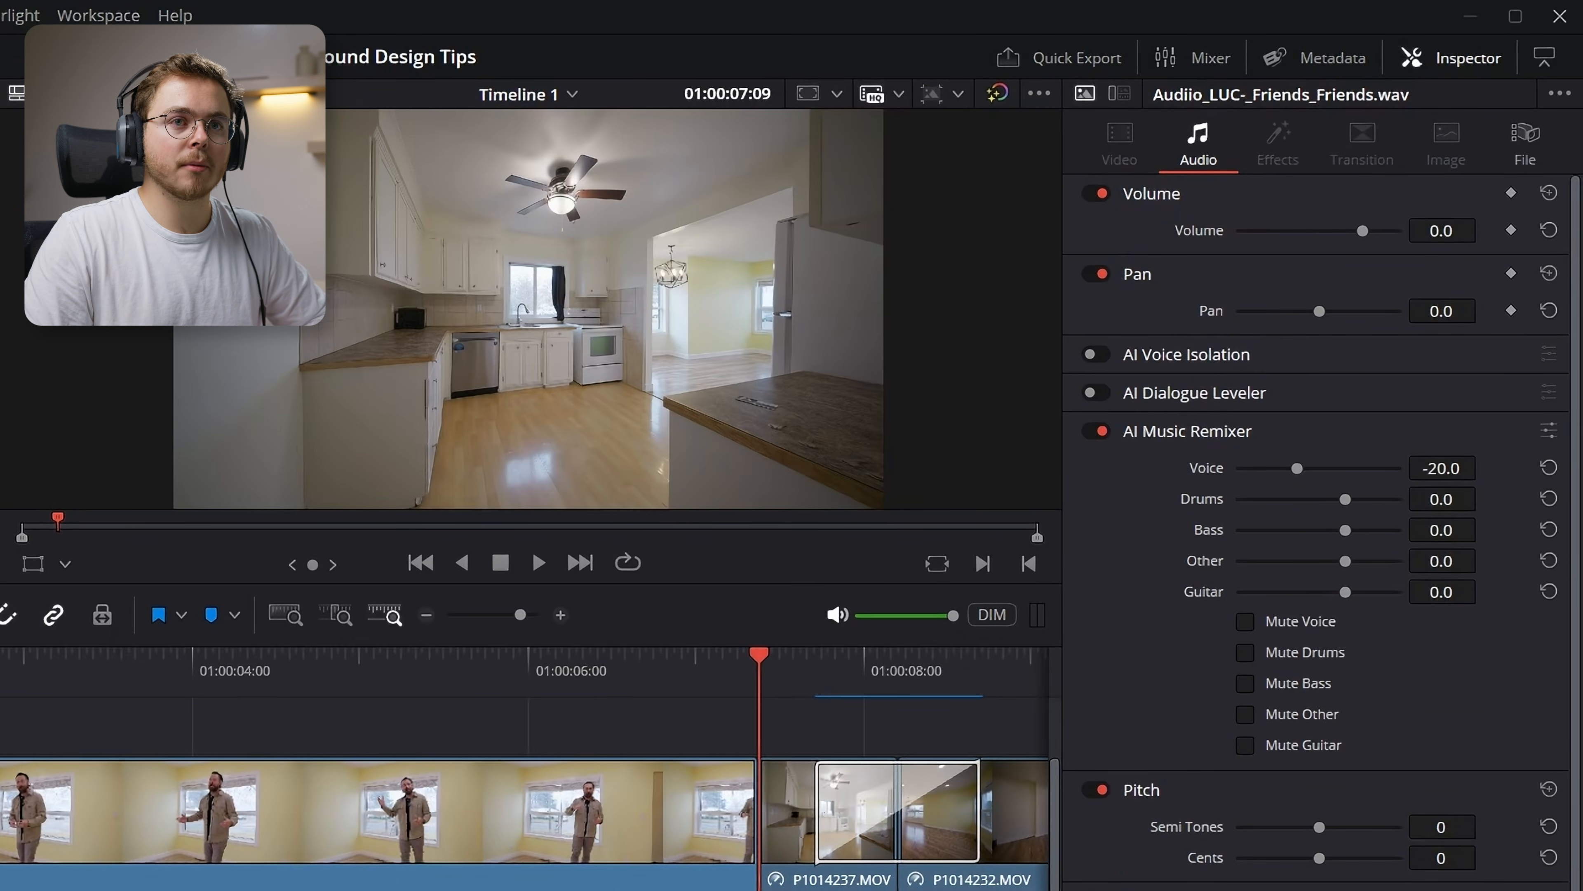
pyautogui.moveTo(1441, 231); pyautogui.dragTo(1399, 231)
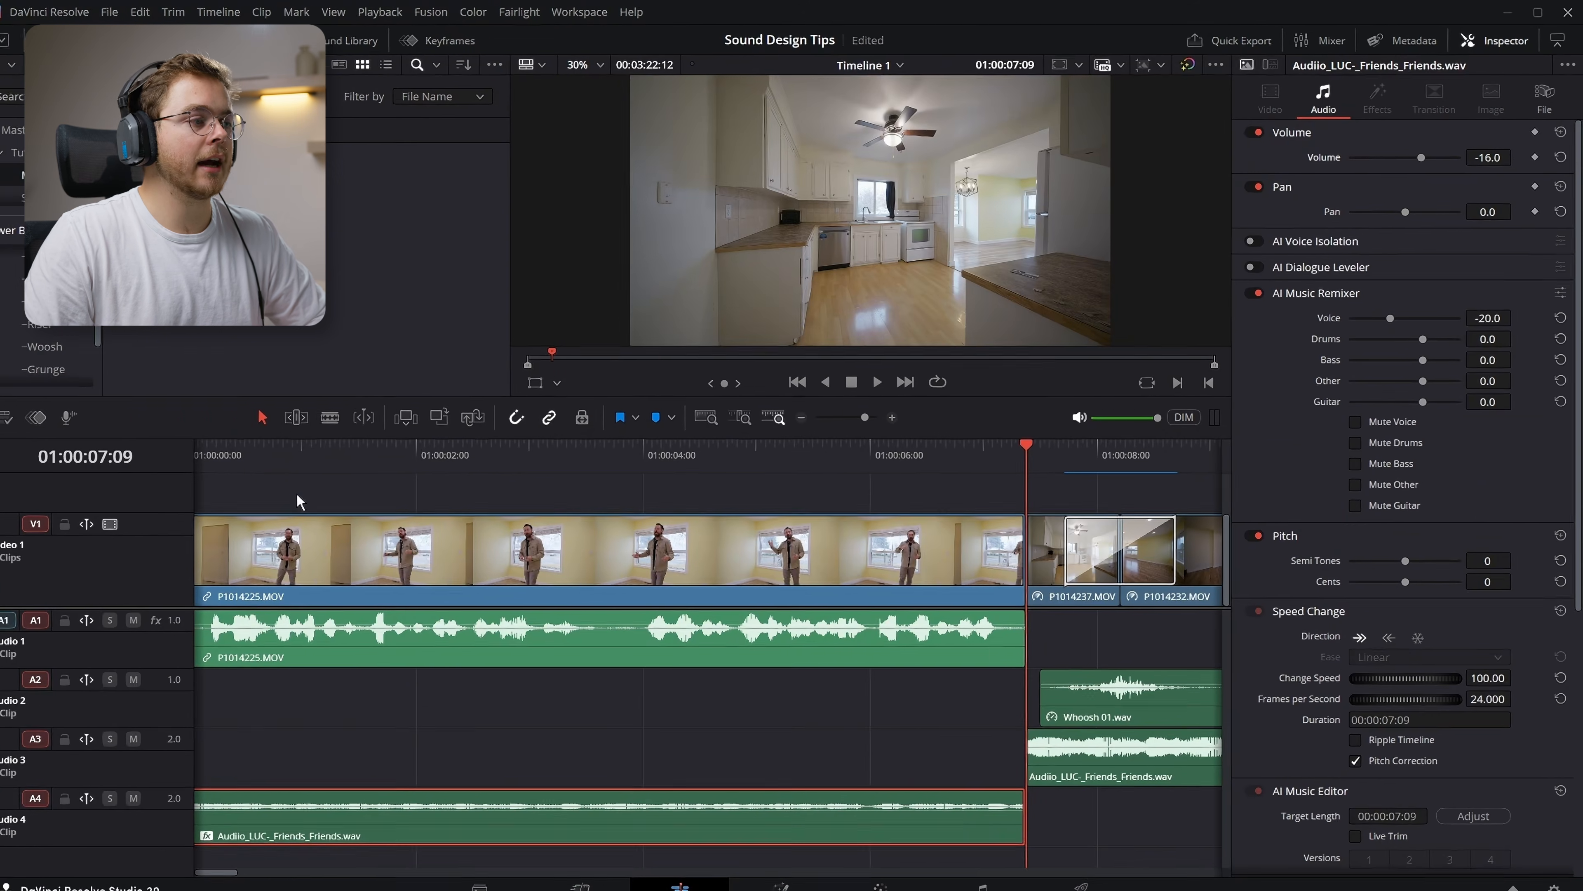
pyautogui.click(256, 462)
pyautogui.press('Home')
pyautogui.press('space')
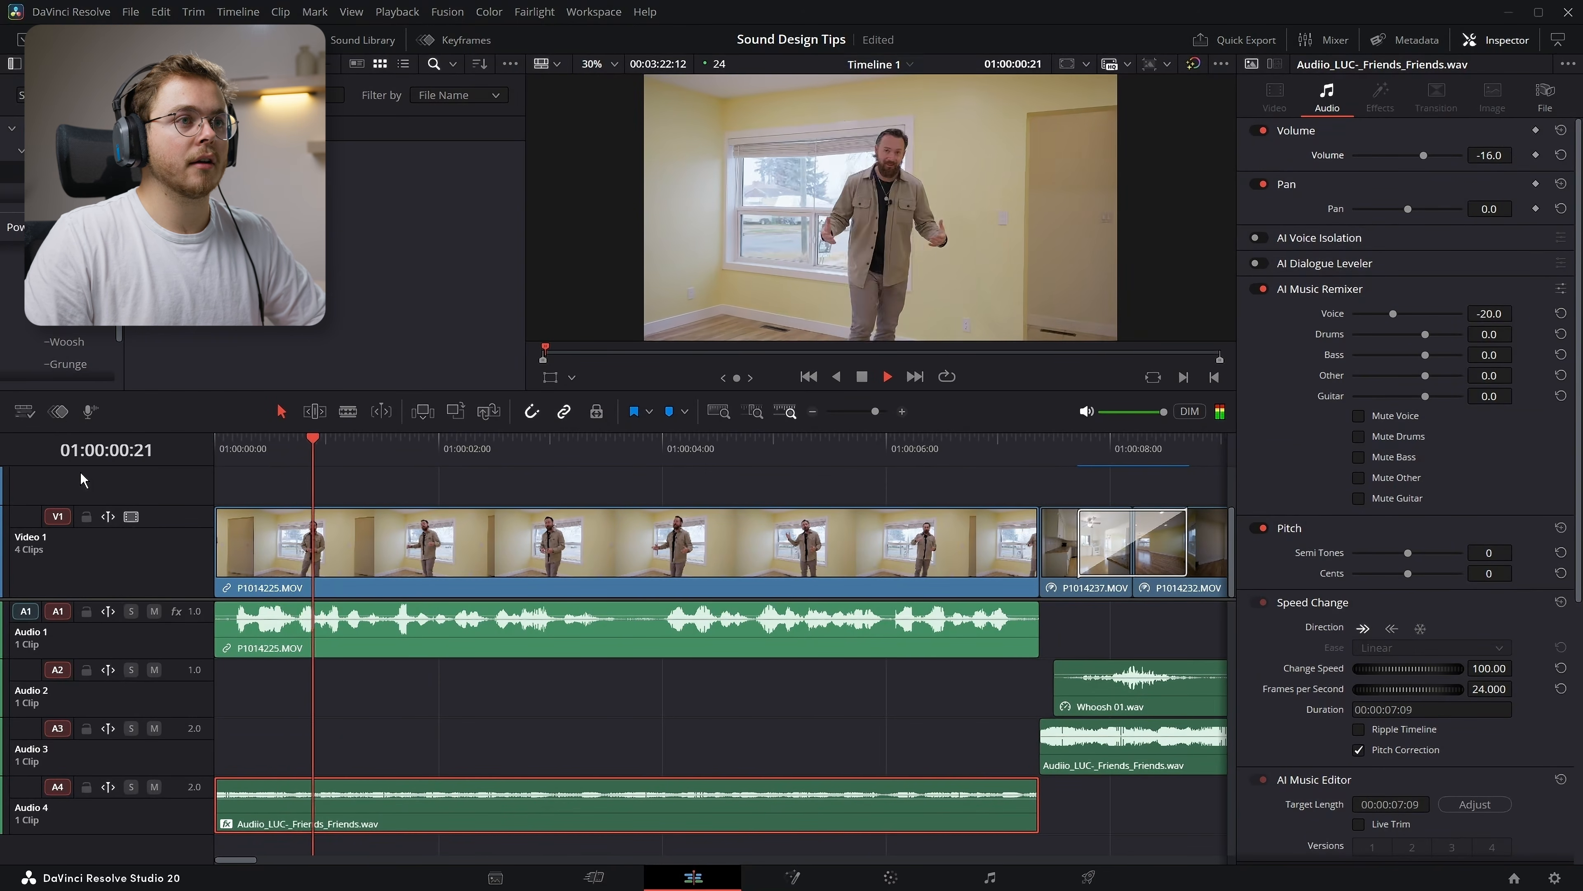
pyautogui.press('XF86AudioRaiseVolume')
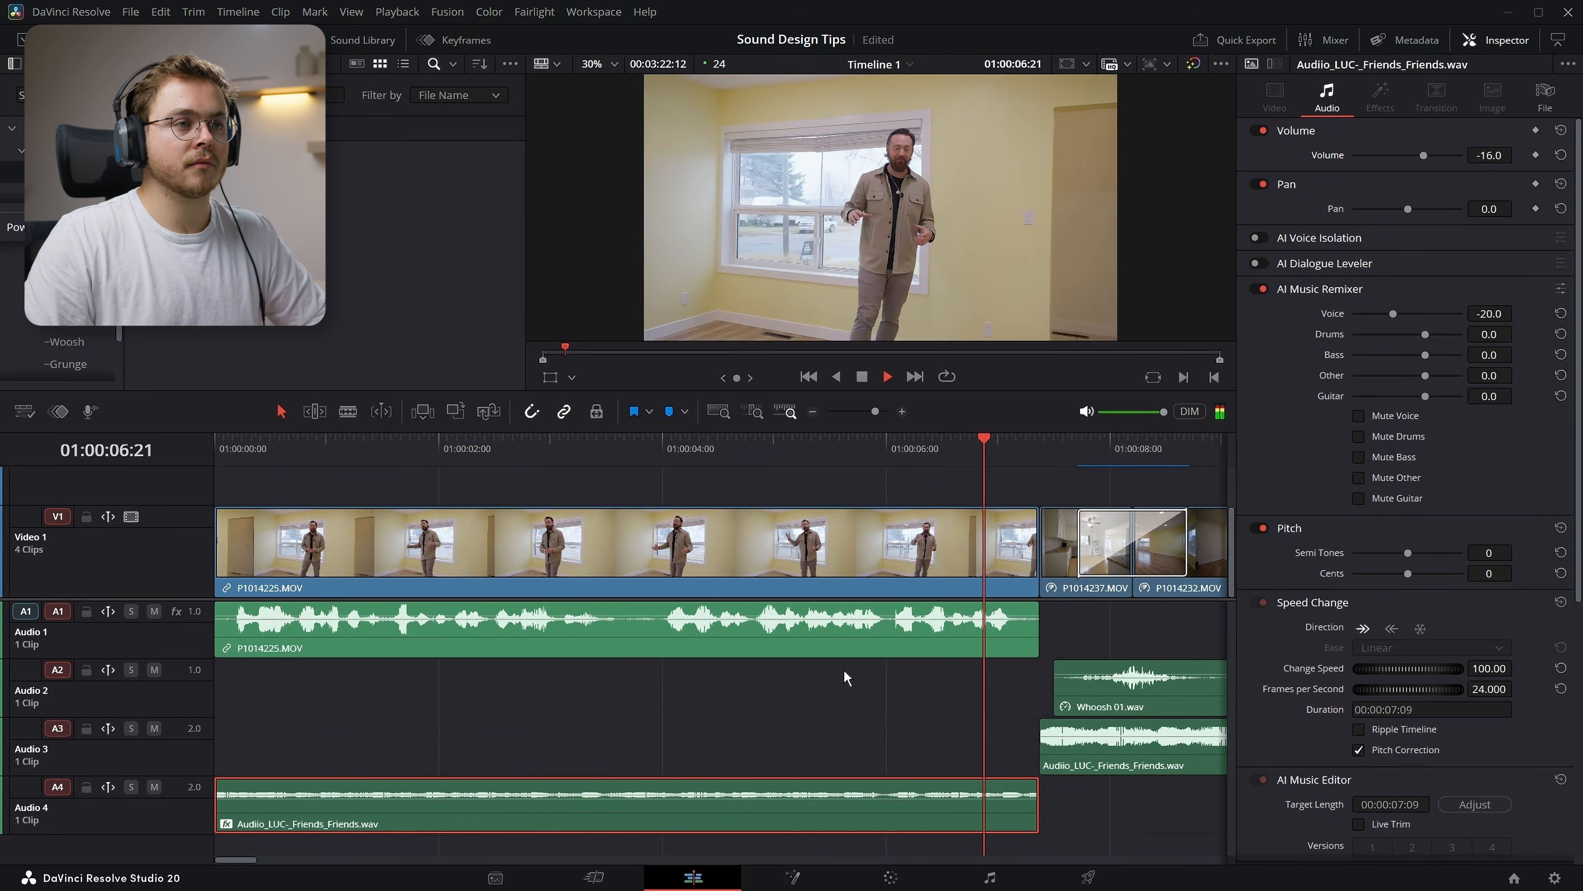
pyautogui.press('space')
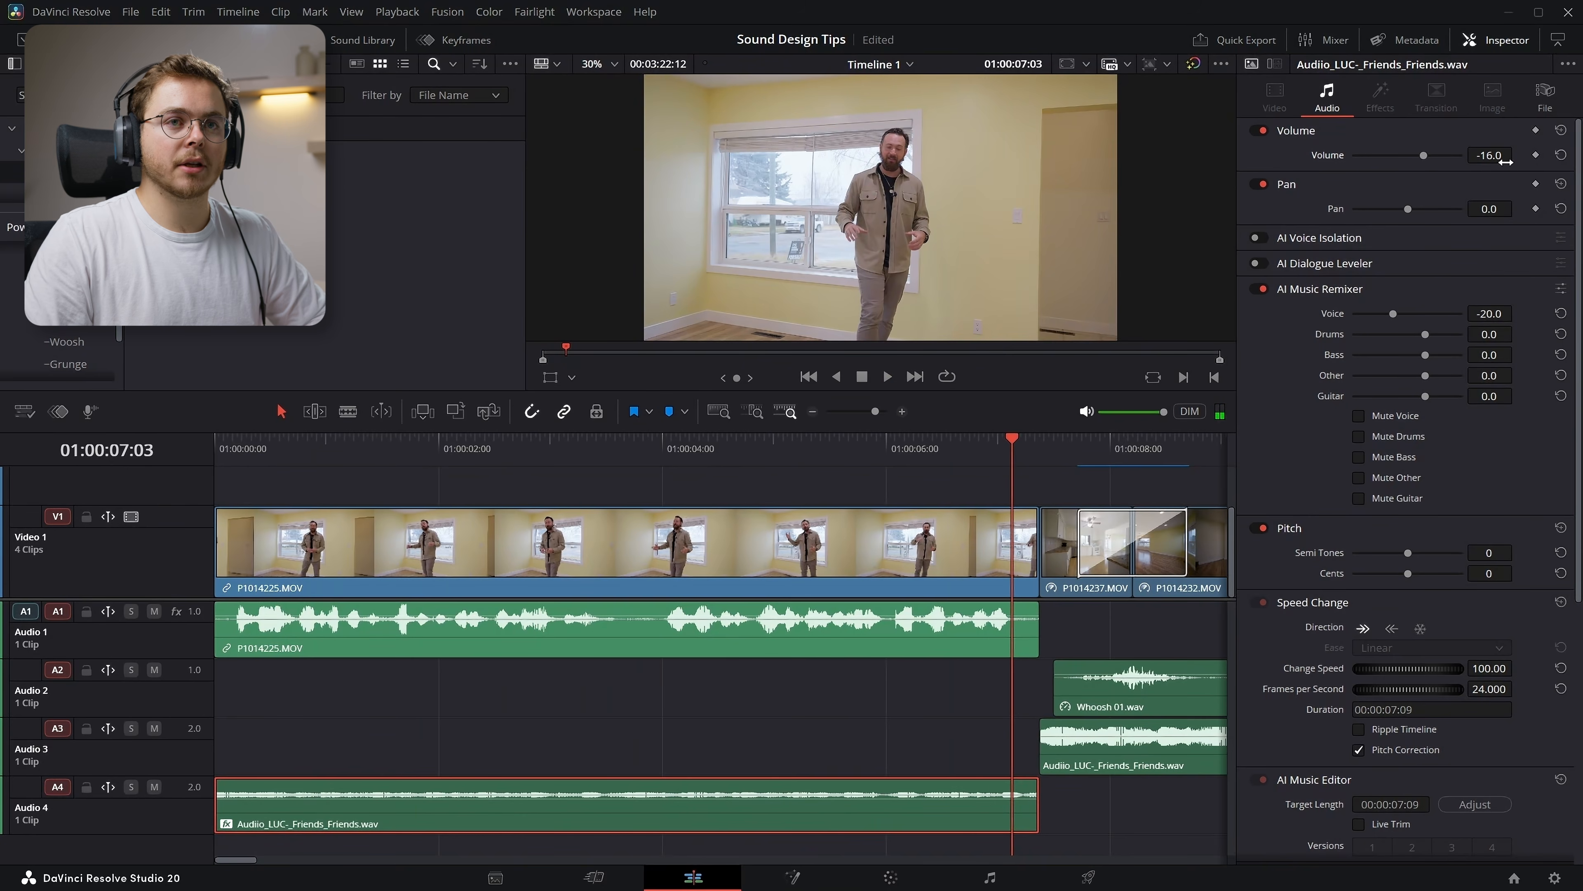
# Lower the Audio 4 music clip's volume to -21 and replay from the start into the whoosh transition
pyautogui.moveTo(1489, 155); pyautogui.dragTo(1474, 155)
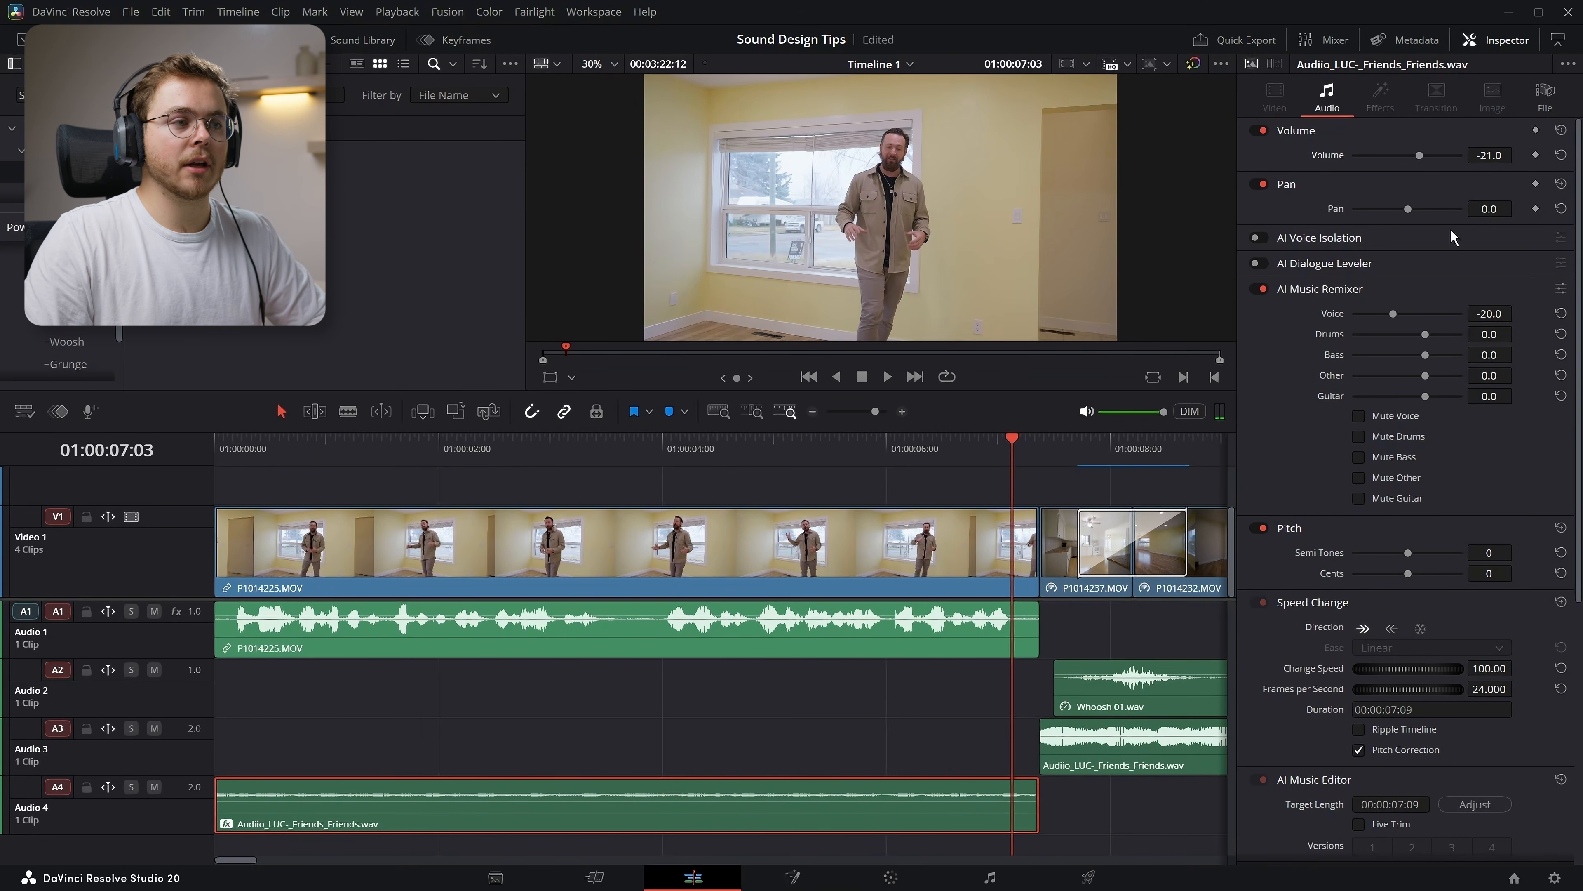
pyautogui.press('Home')
pyautogui.press('space')
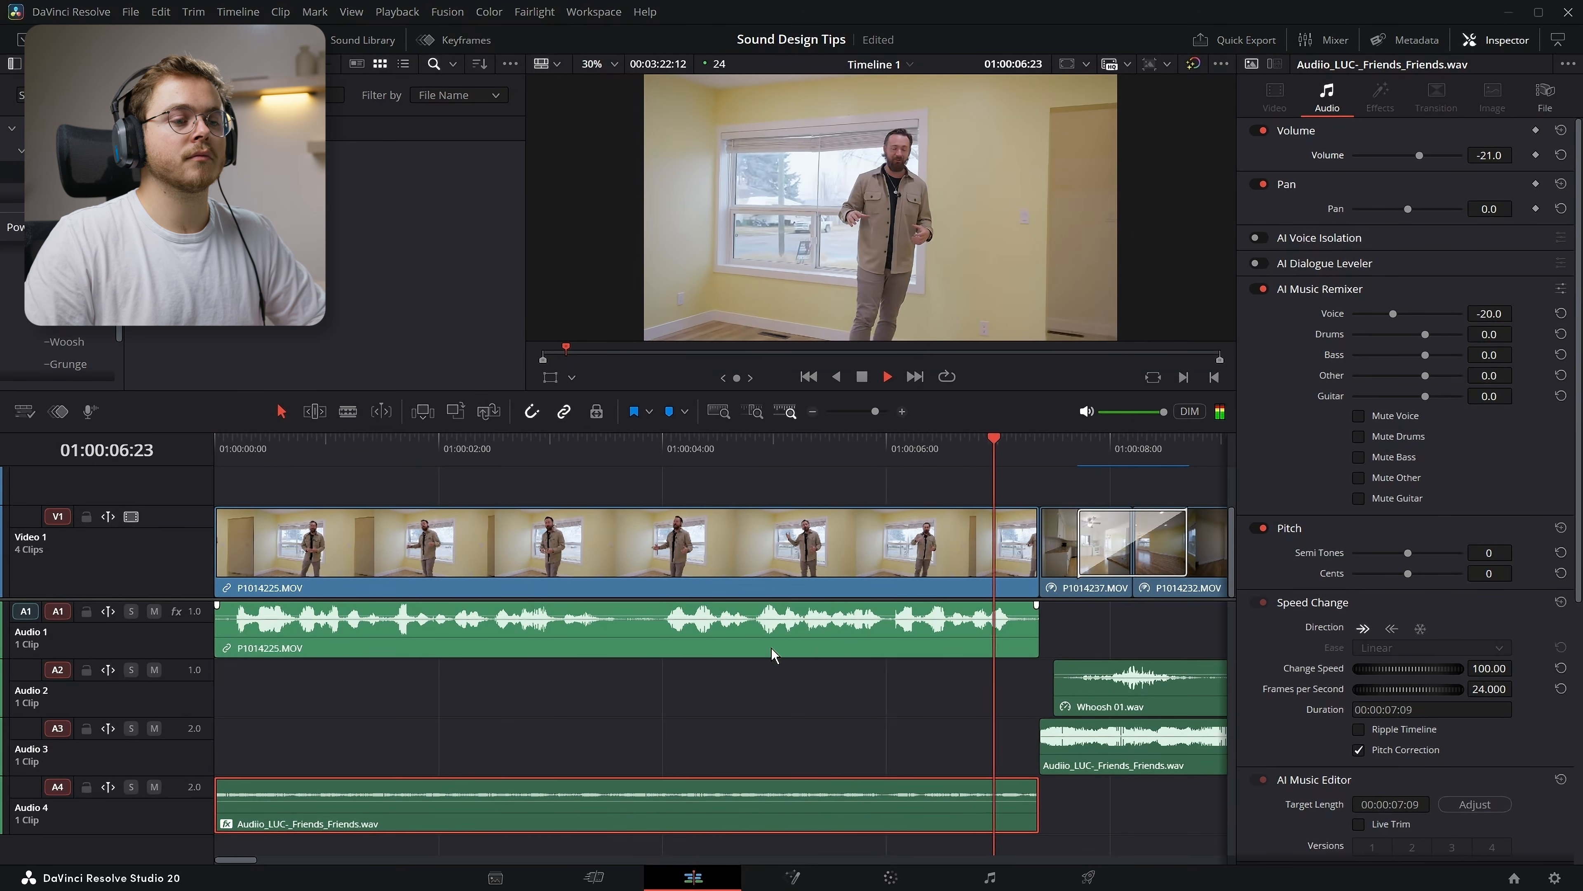
pyautogui.press('space')
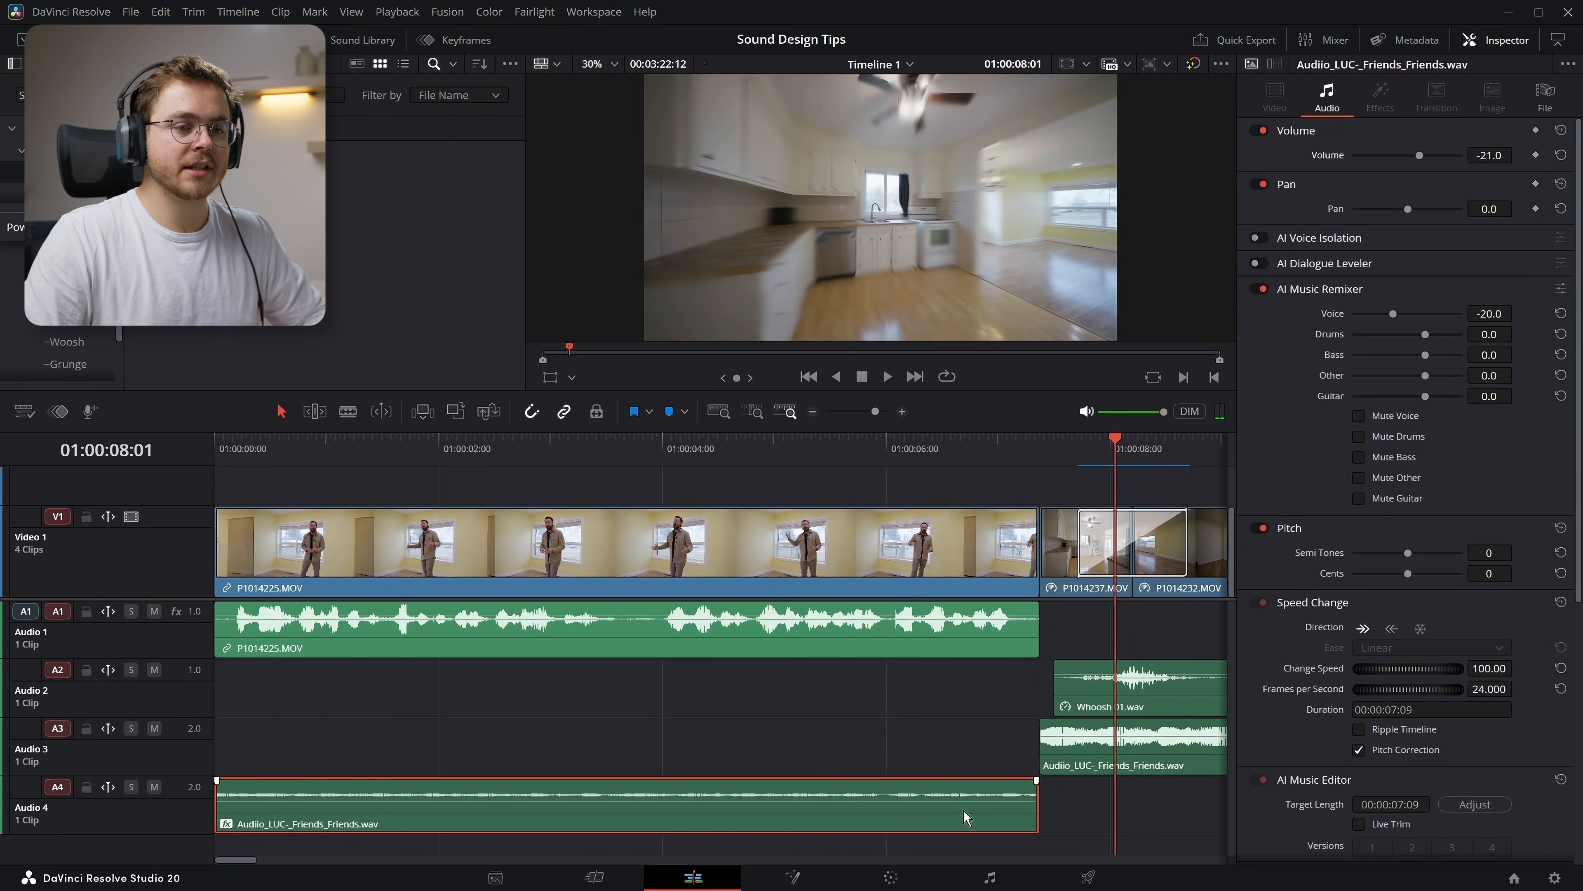
# Duplicate the Audio 4 music clip onto Audio 5 and play it soloed with AI Music Remixer and Equalizer off
pyautogui.moveTo(960, 819); pyautogui.dragTo(998, 848)
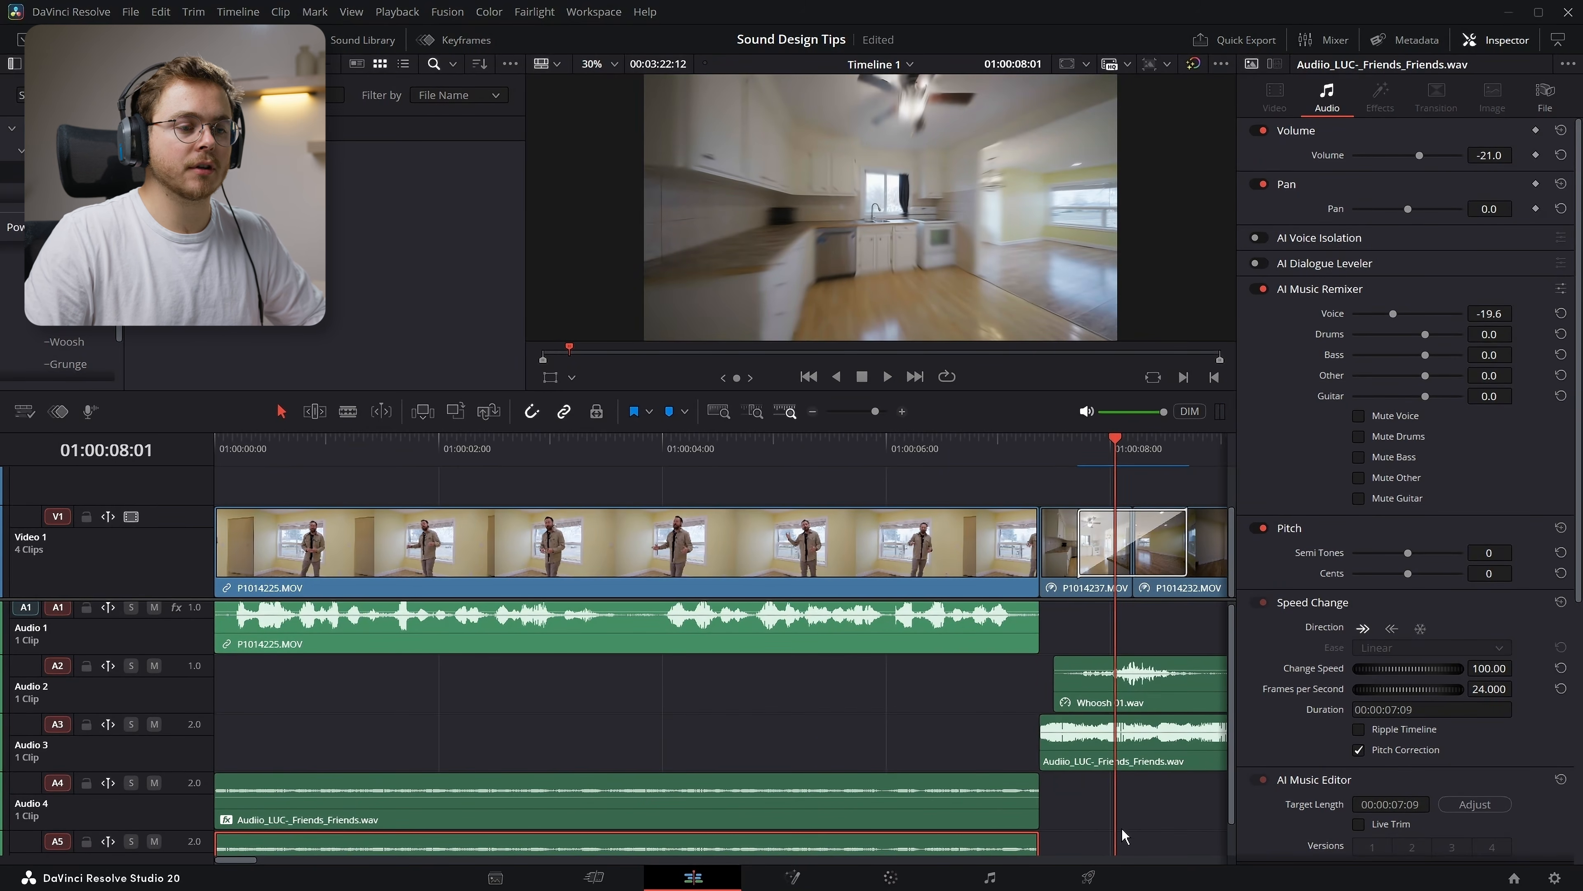
pyautogui.scroll(-1, 1141, 808)
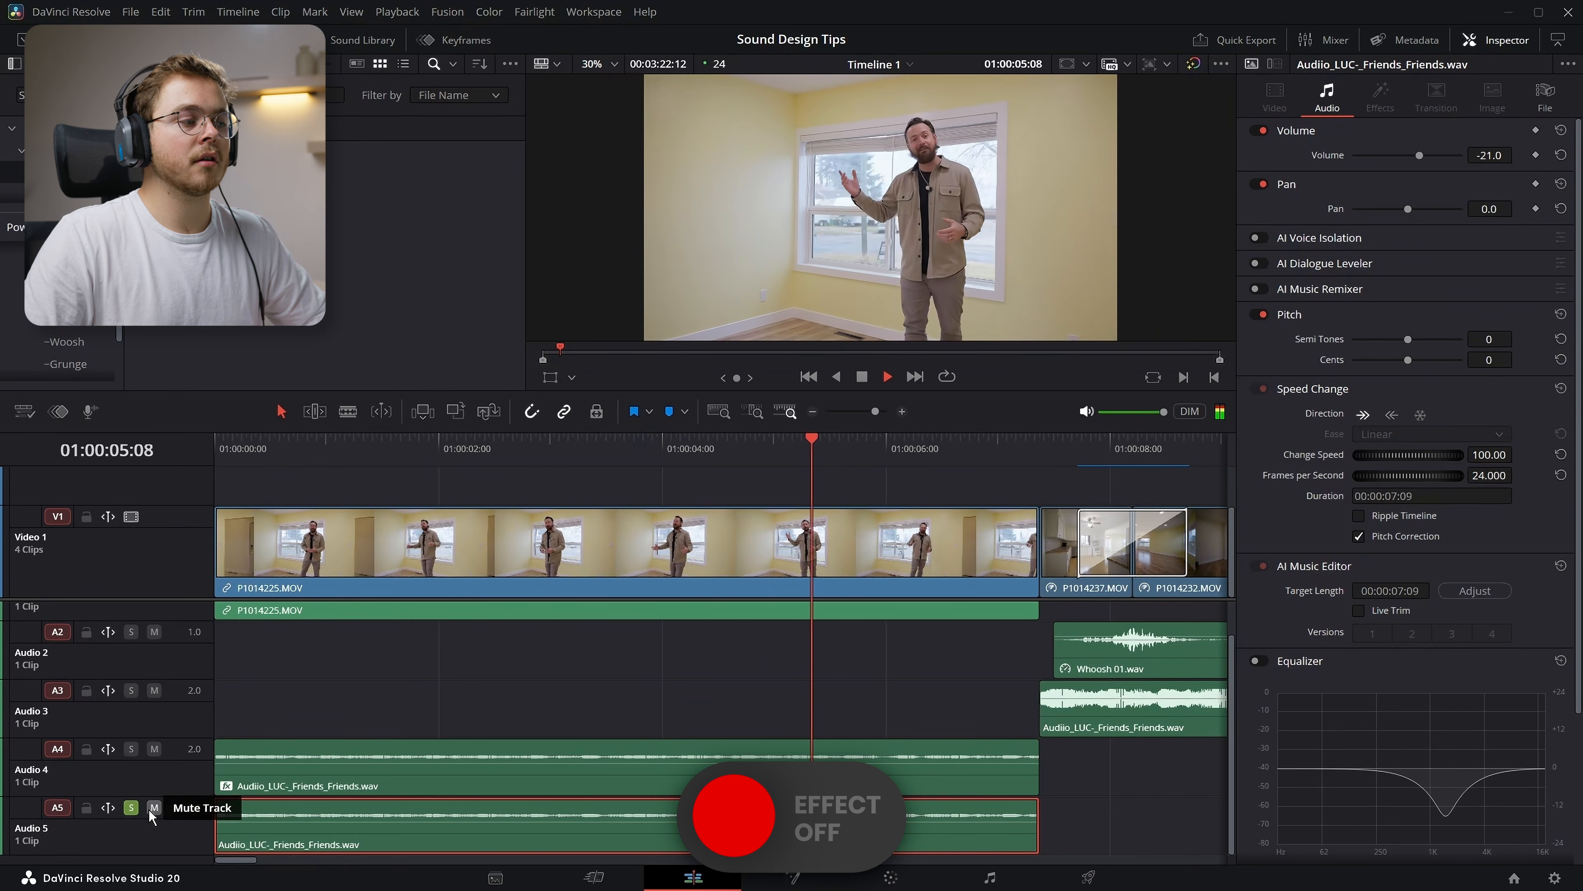
pyautogui.press('space')
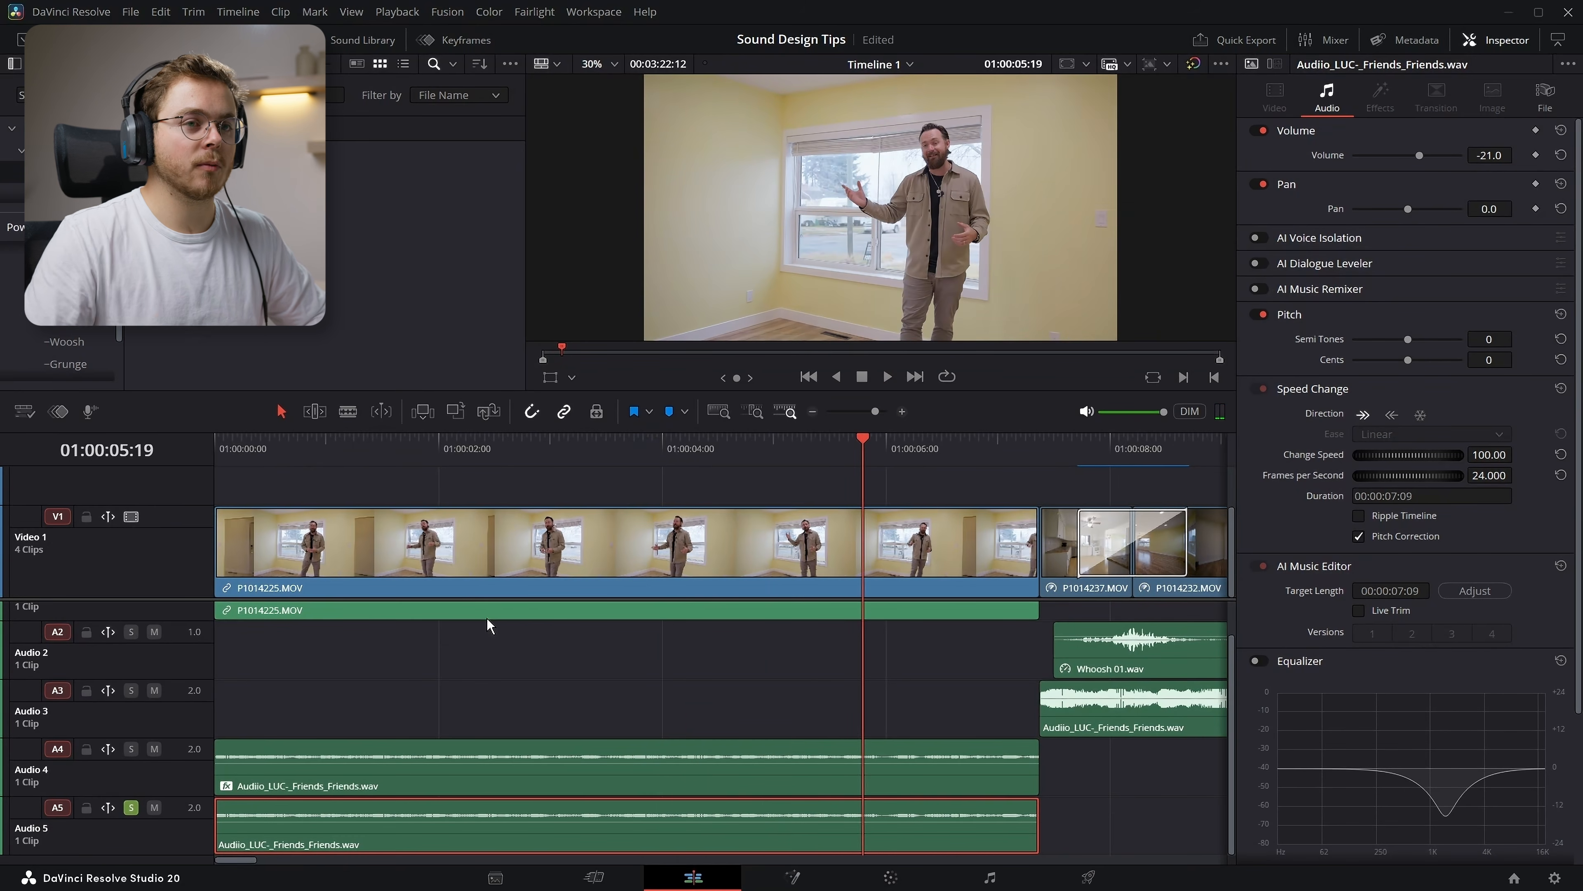
# Switch AI Music Remixer back on for the Audio 5 music and play it from the start
pyautogui.click(1257, 289)
pyautogui.press('Home')
pyautogui.press('space')
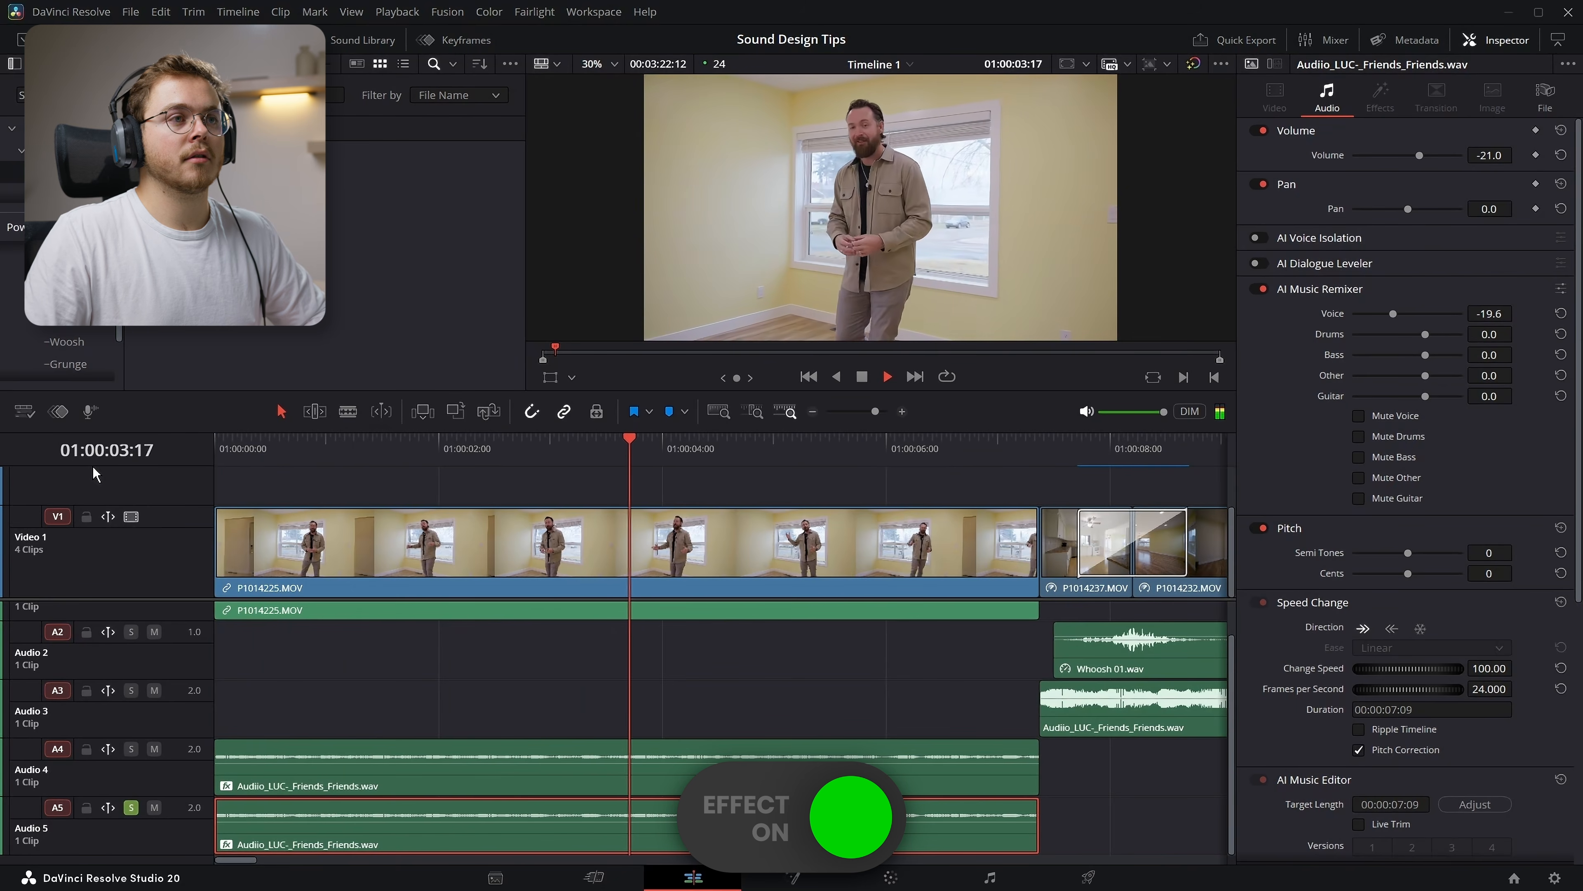
pyautogui.press('space')
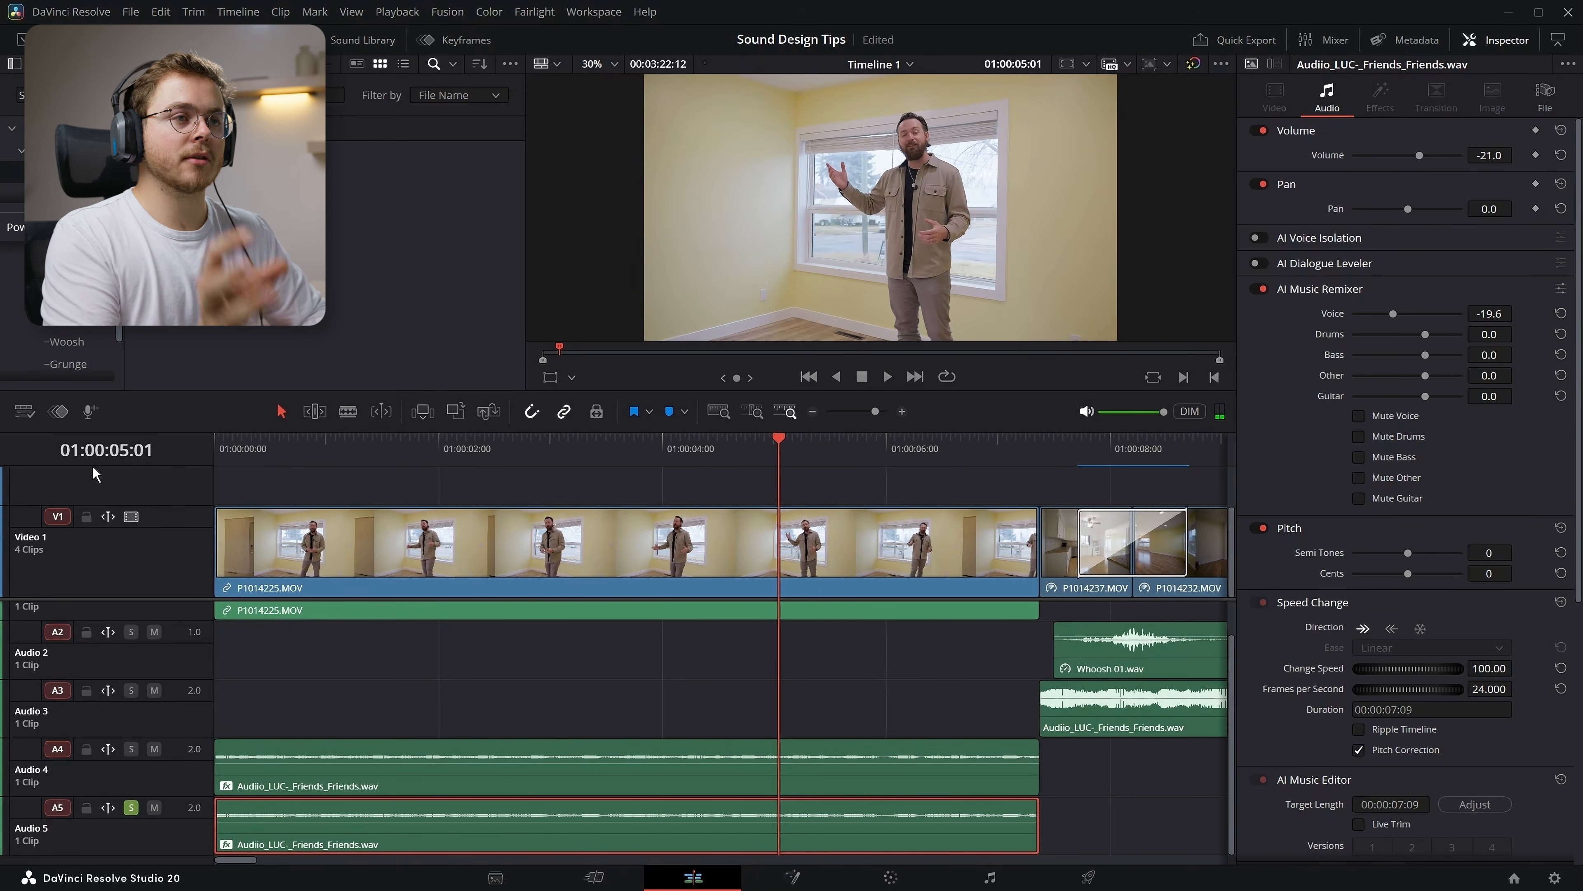
# Re-enable the Equalizer on the Audio 5 music, play from the start, and toggle it off and on to compare
pyautogui.scroll(-4, 1438, 730)
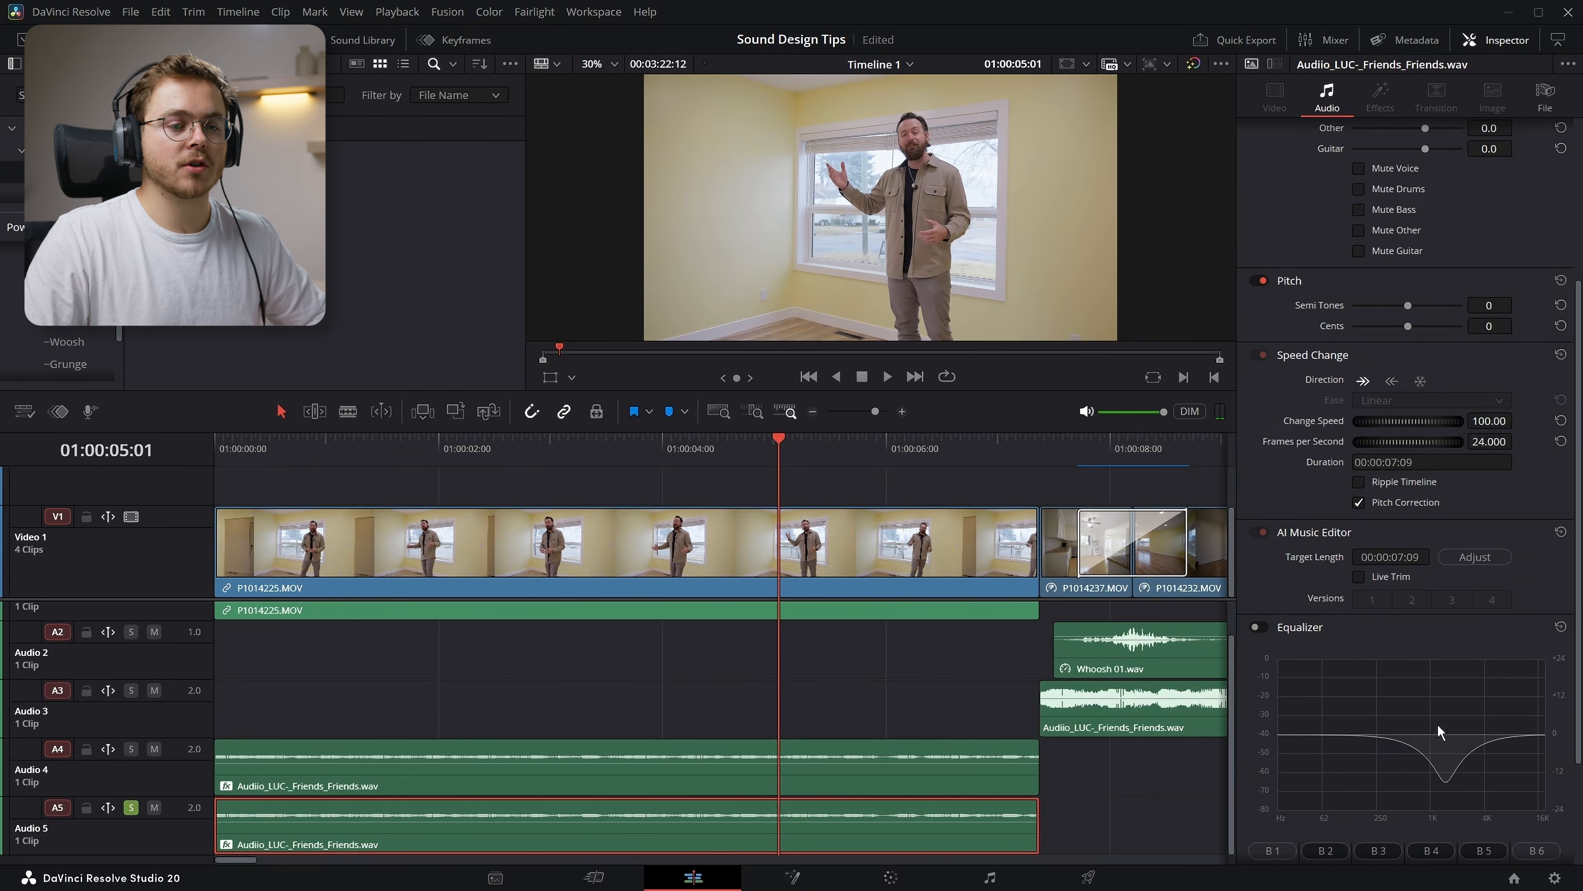
pyautogui.click(1258, 627)
pyautogui.press('Home')
pyautogui.press('space')
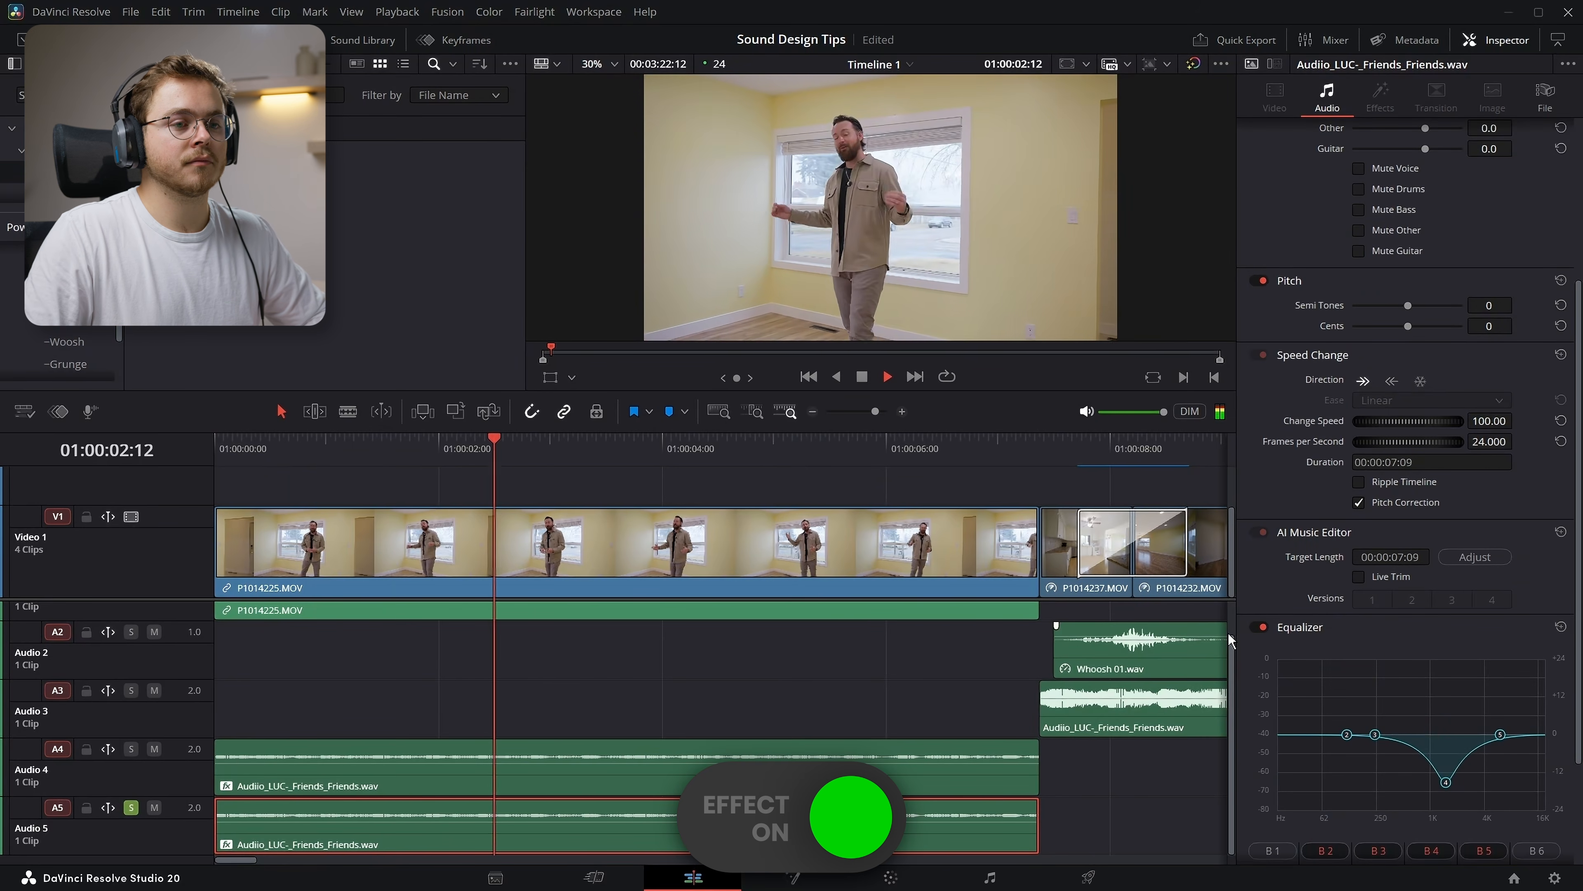
pyautogui.click(1258, 628)
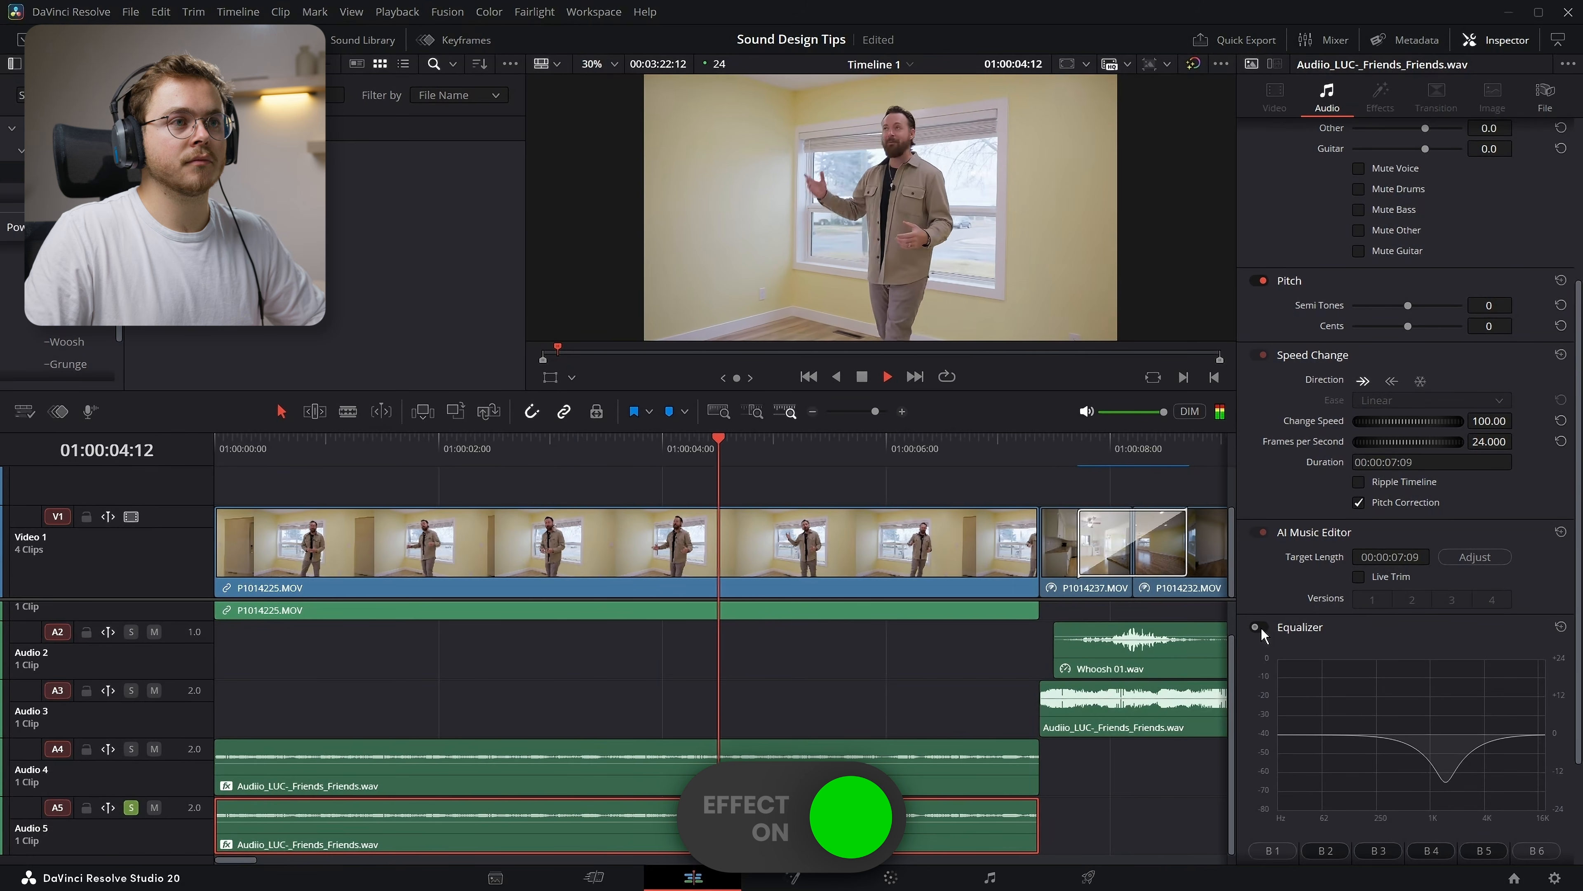
pyautogui.click(1260, 628)
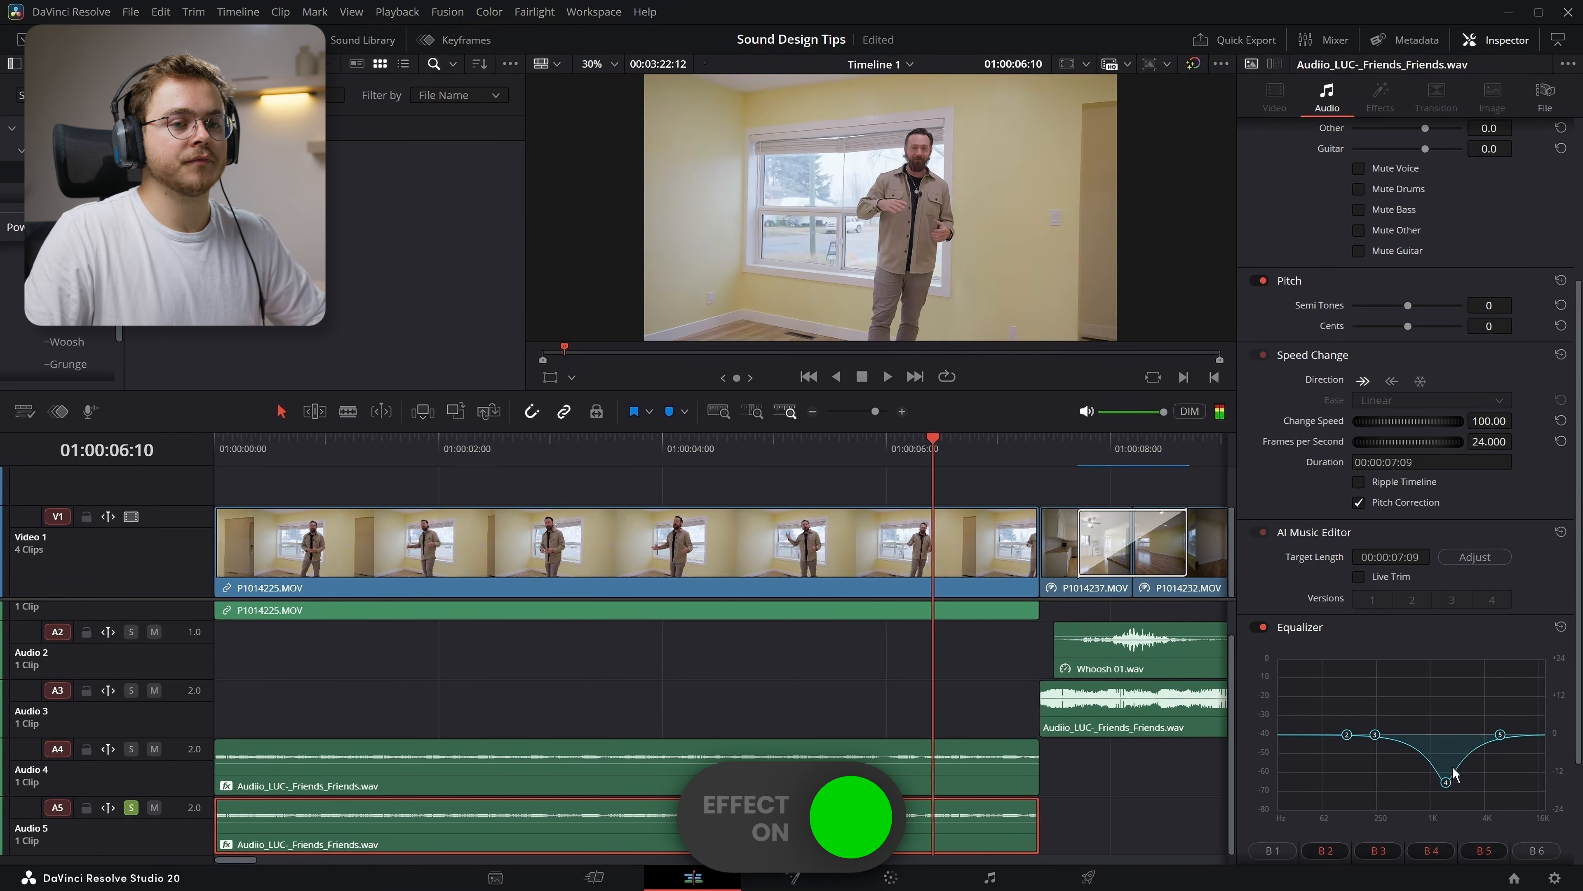
pyautogui.press('space')
# Return to the timeline start and widen equalizer band 4 on the Audio 5 music by setting its Q to 0.3
pyautogui.press('Home')
pyautogui.scroll(-3, 1481, 713)
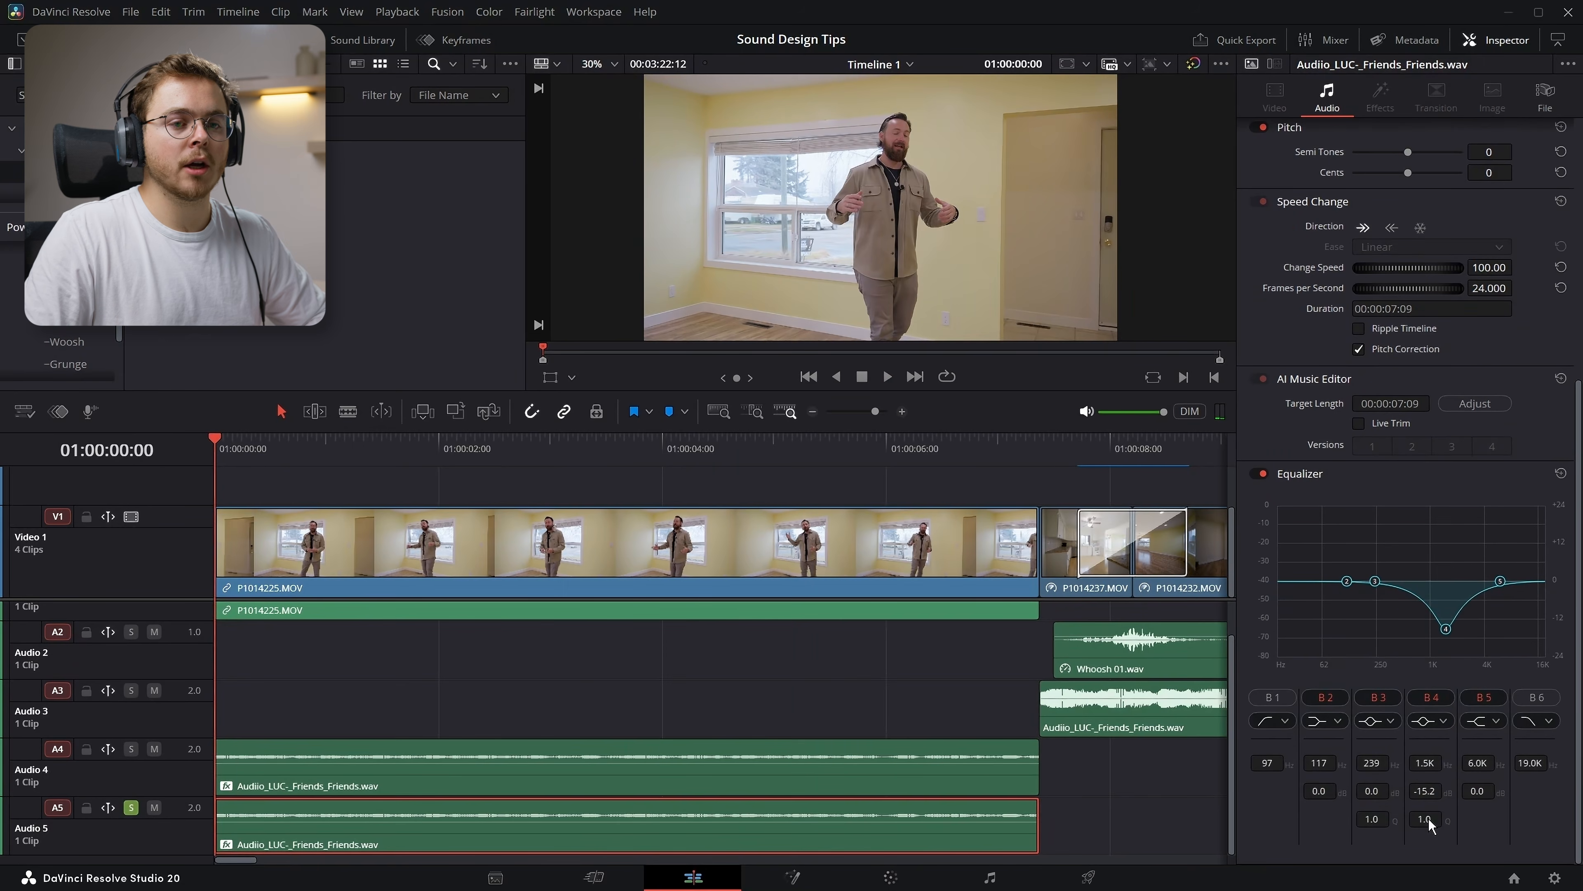
pyautogui.moveTo(1429, 824); pyautogui.dragTo(1419, 821)
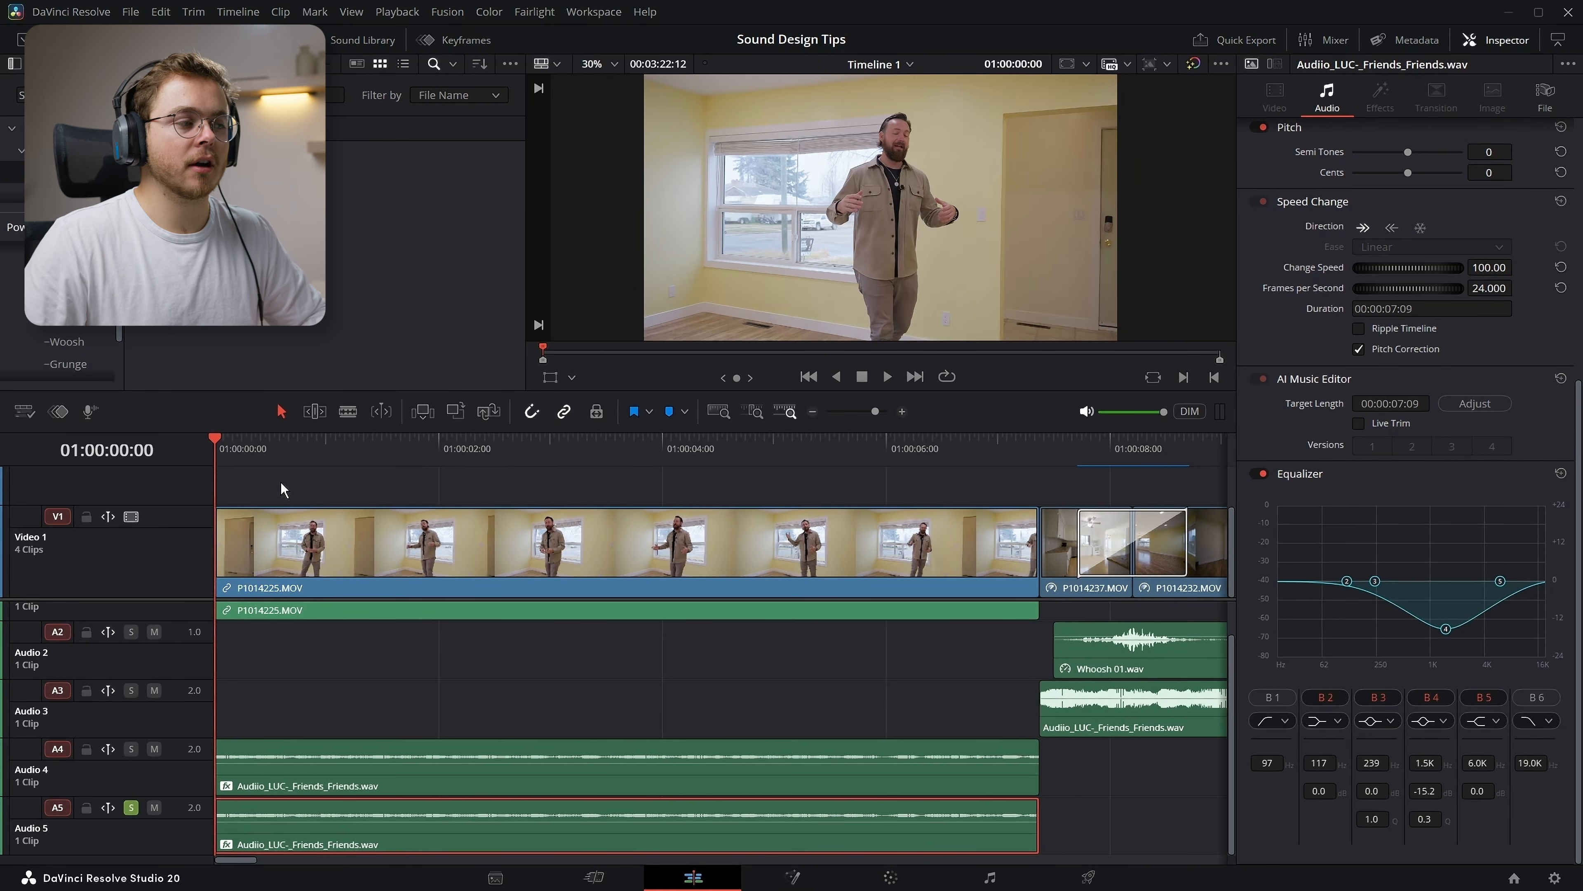
# Play the Audio 5 music from the start, toggling its Equalizer off and on to compare the widened band
pyautogui.press('space')
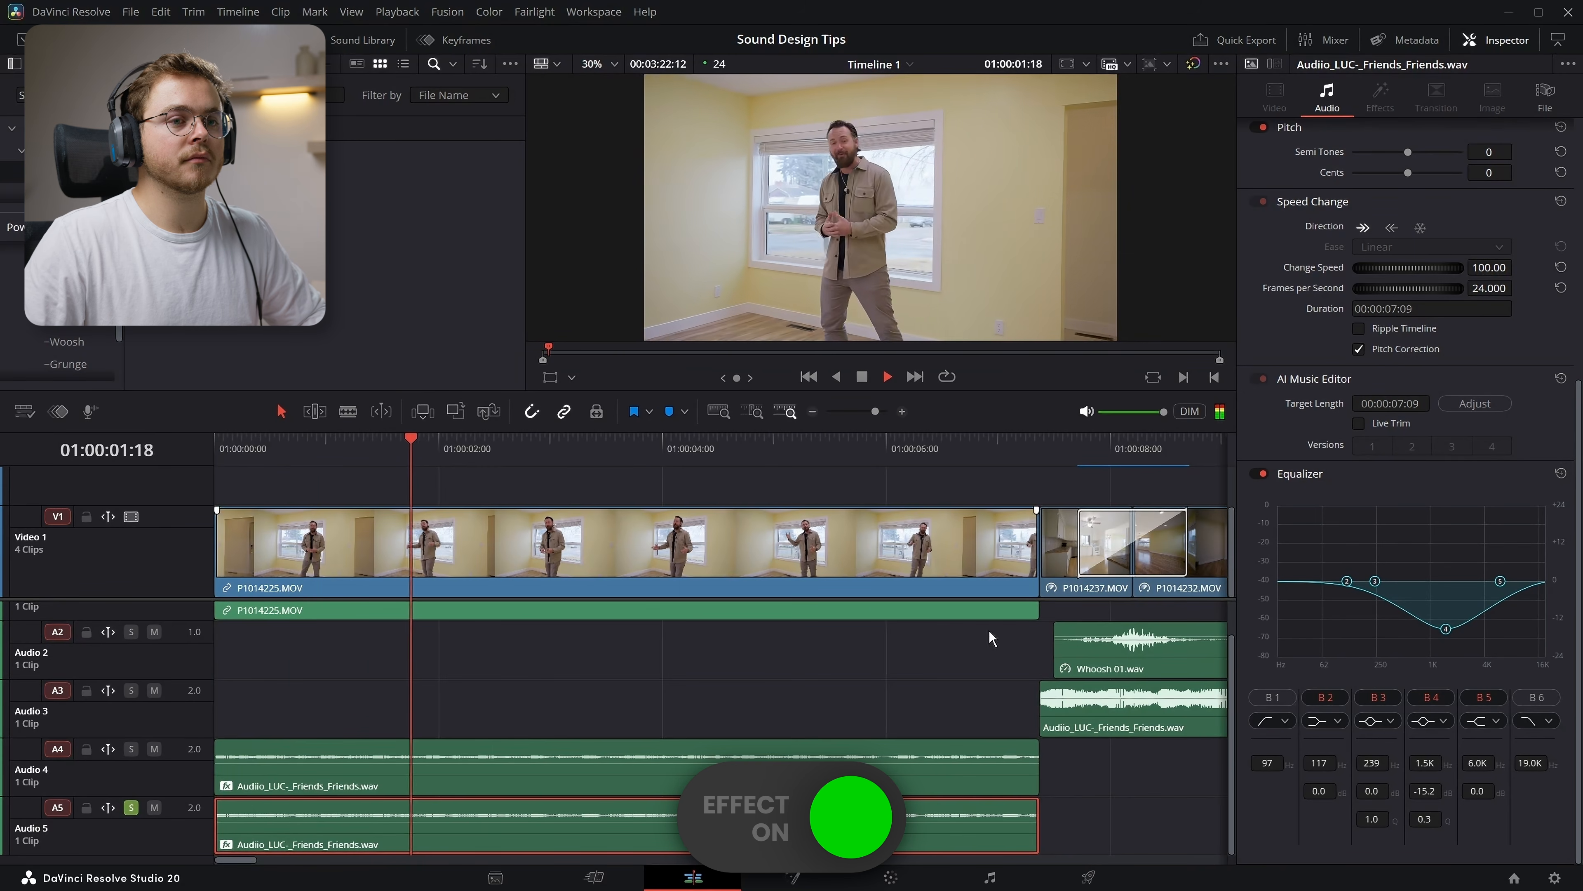
pyautogui.click(1261, 474)
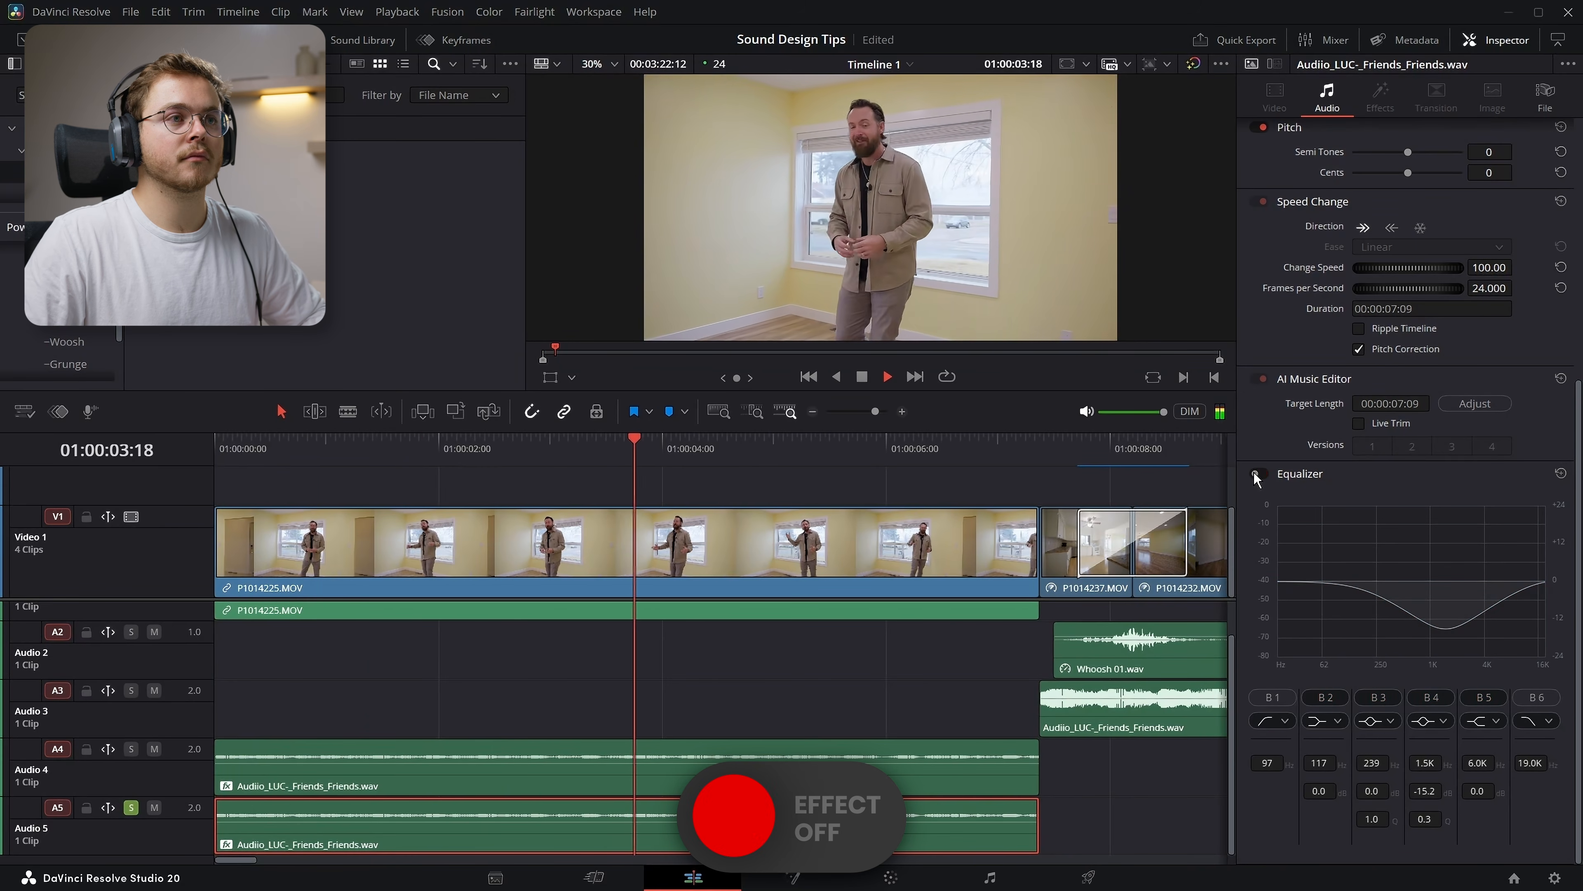
pyautogui.click(1258, 474)
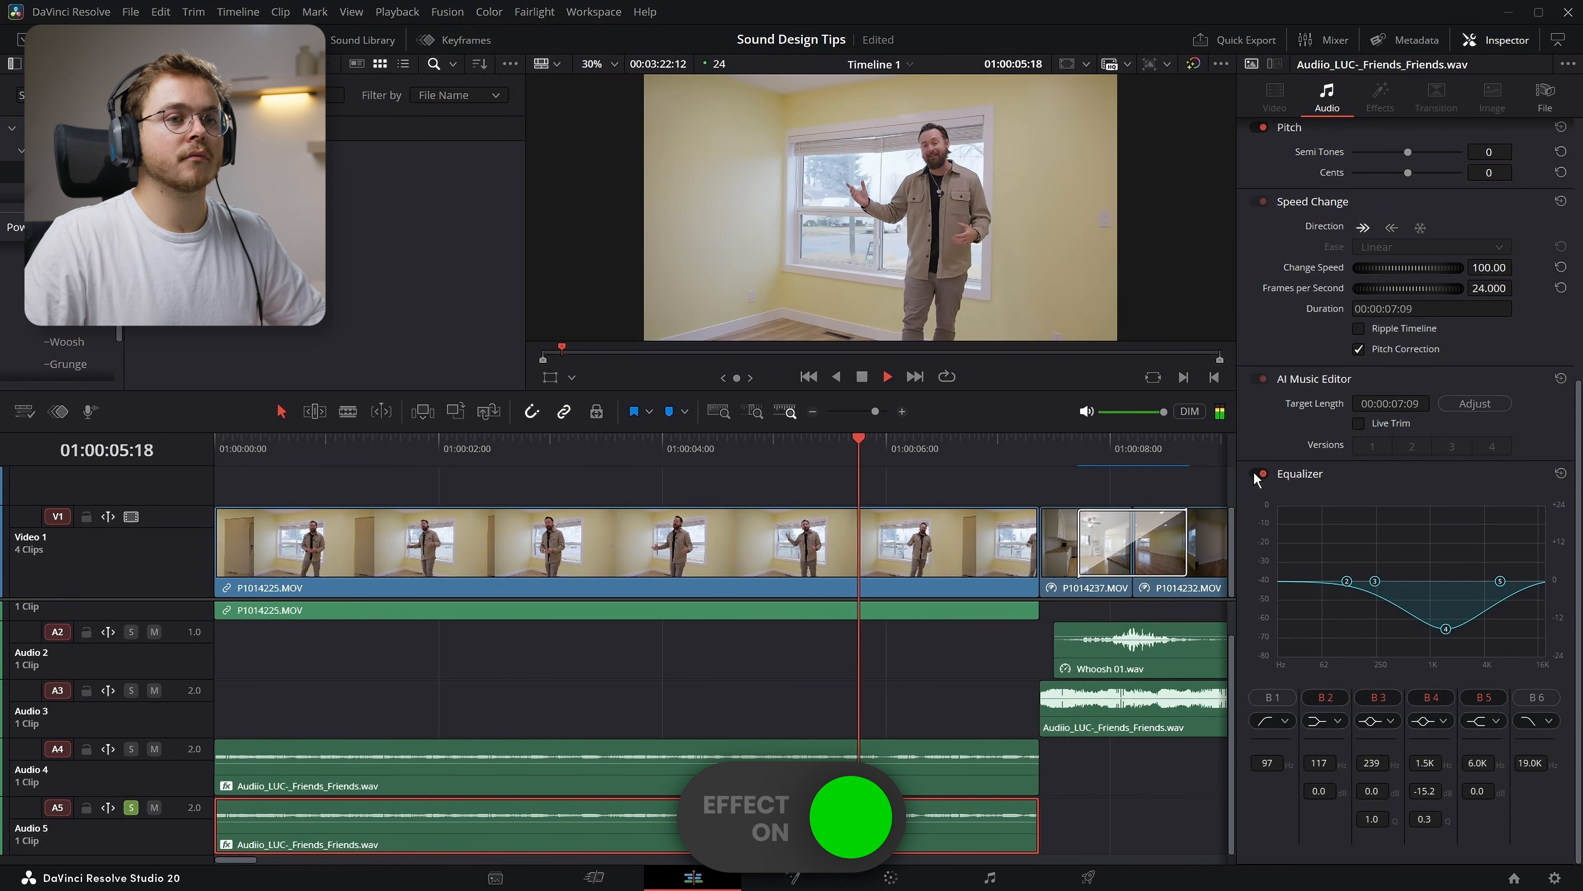
pyautogui.press('space')
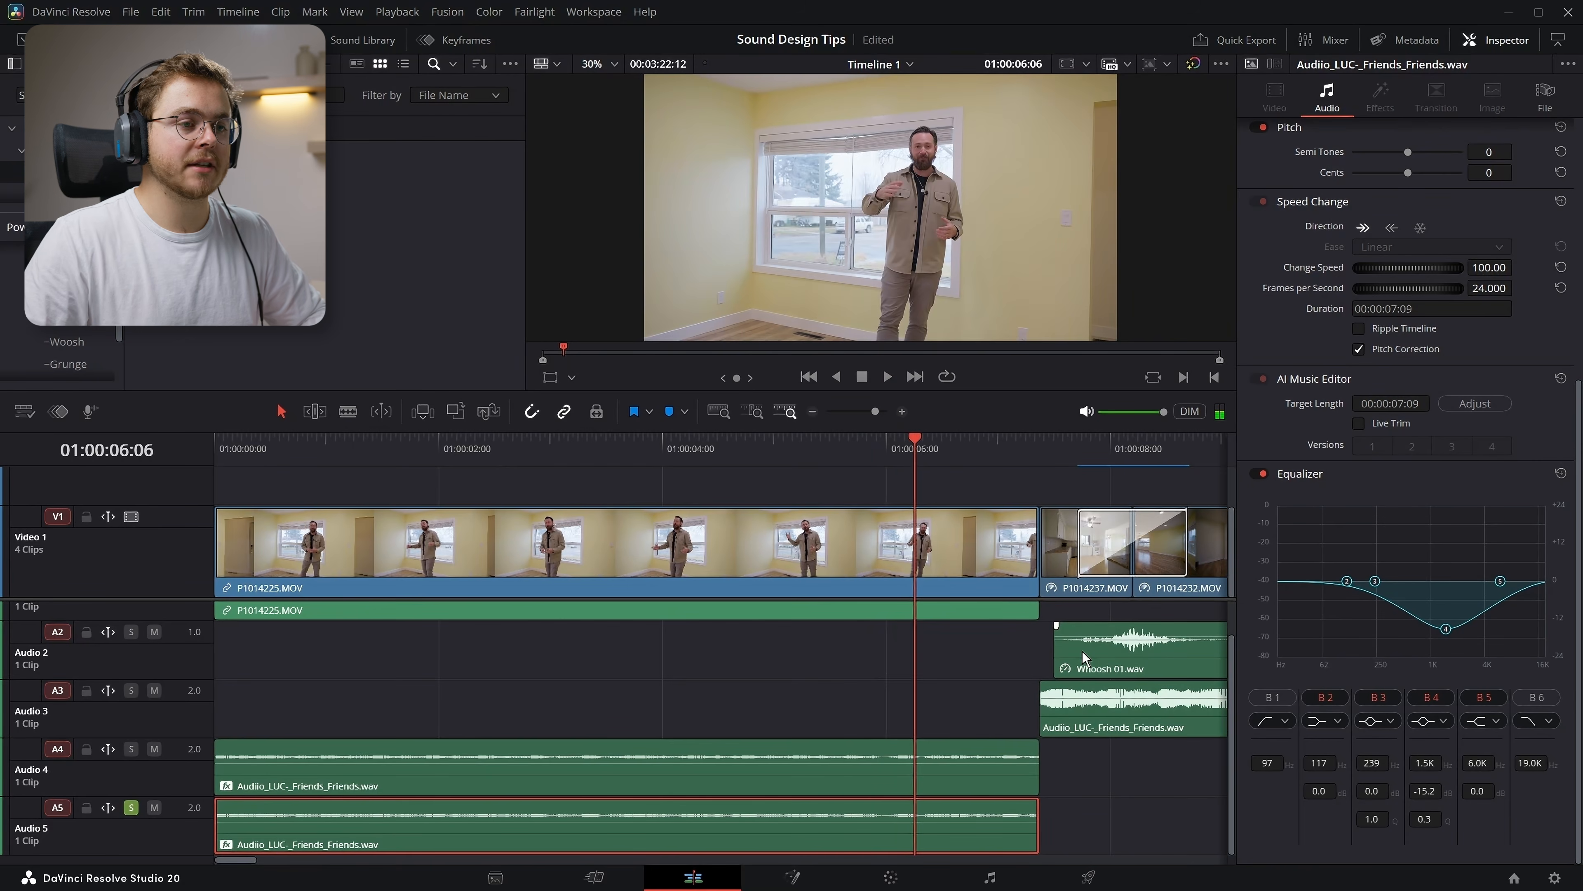
# Delete the music clip on Audio 4 and turn off solo for Audio 5
pyautogui.hscroll(5, 992, 712)
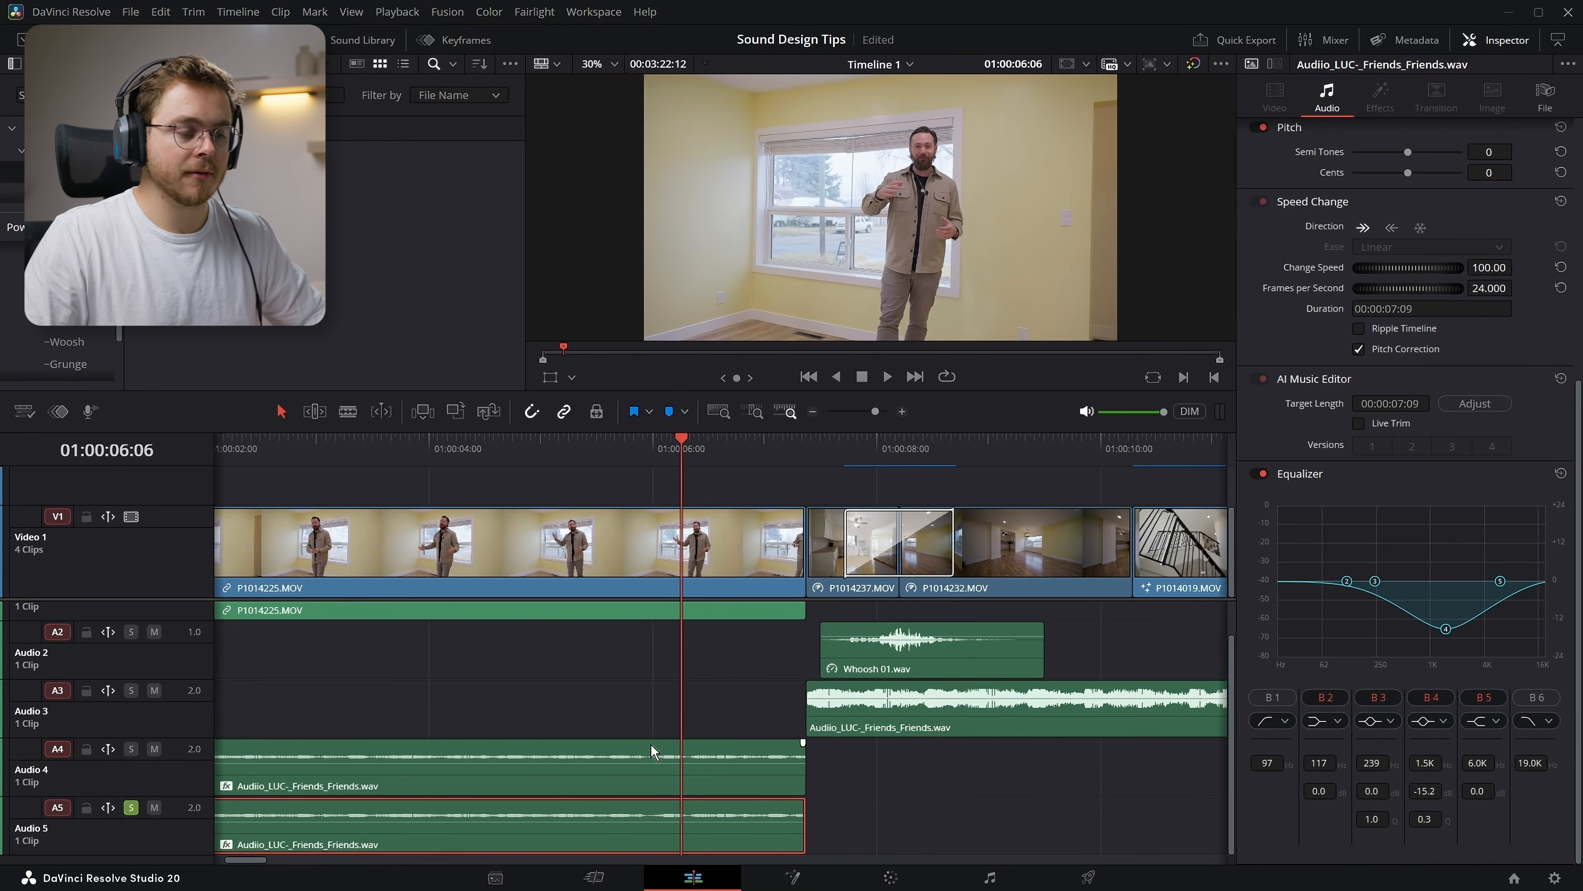
pyautogui.click(487, 775)
pyautogui.press('Delete')
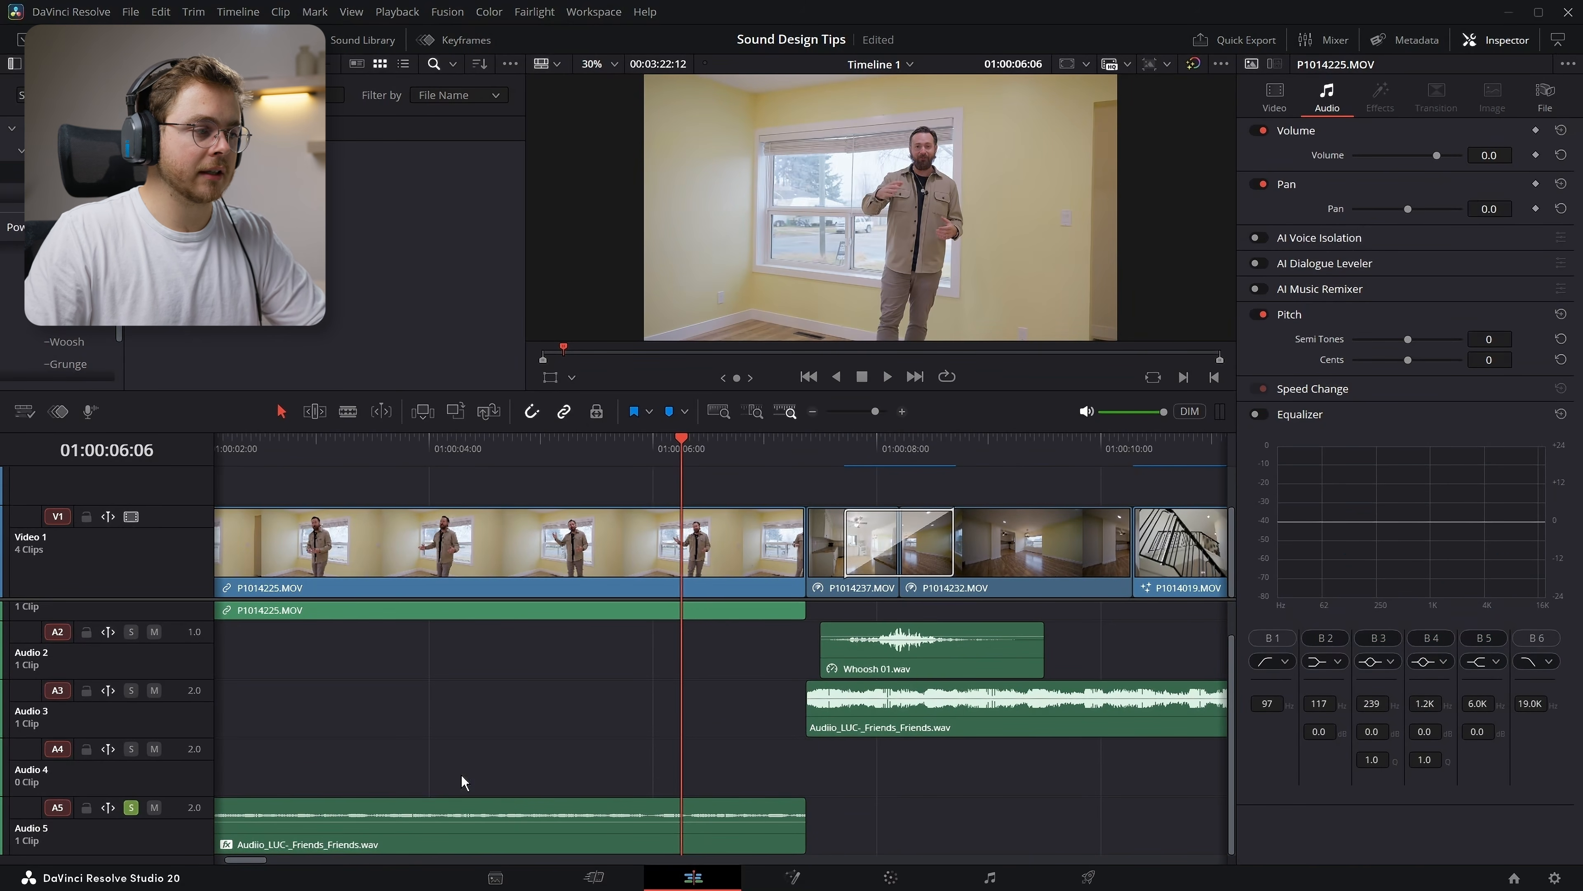
pyautogui.click(132, 808)
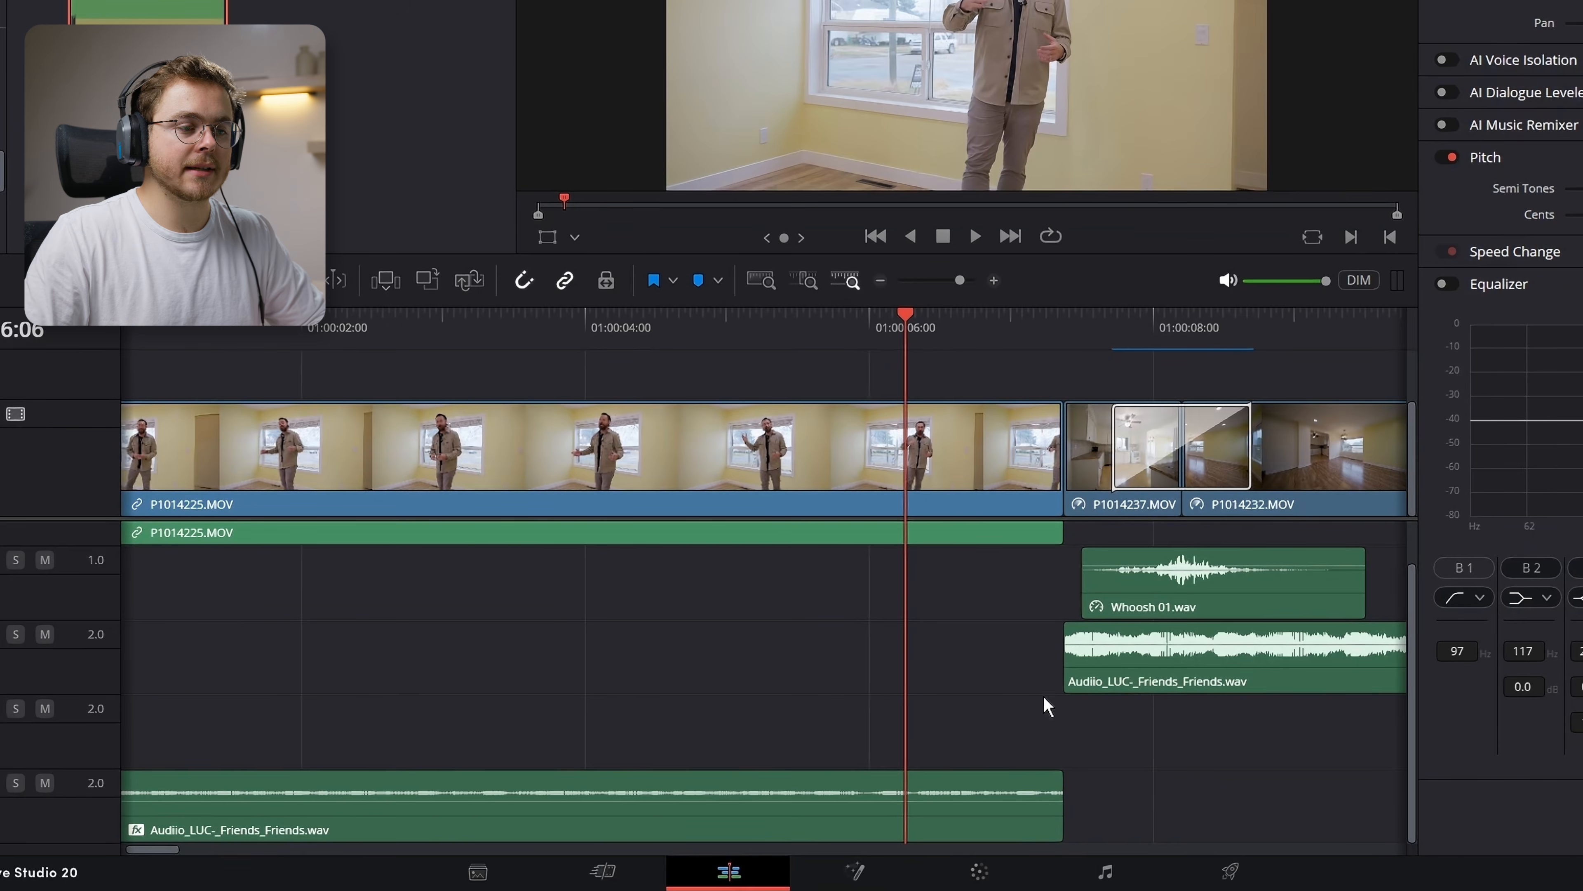
# Crossfade the music by starting the Audio 3 clip earlier with a fade-in and extending the Audio 5 clip's end with a fade-out
pyautogui.moveTo(1065, 642)
pyautogui.mouseDown()
pyautogui.moveTo(926, 639)
pyautogui.moveTo(1063, 626)
pyautogui.mouseUp()
pyautogui.moveTo(1056, 773); pyautogui.dragTo(937, 774)
pyautogui.click(1022, 838)
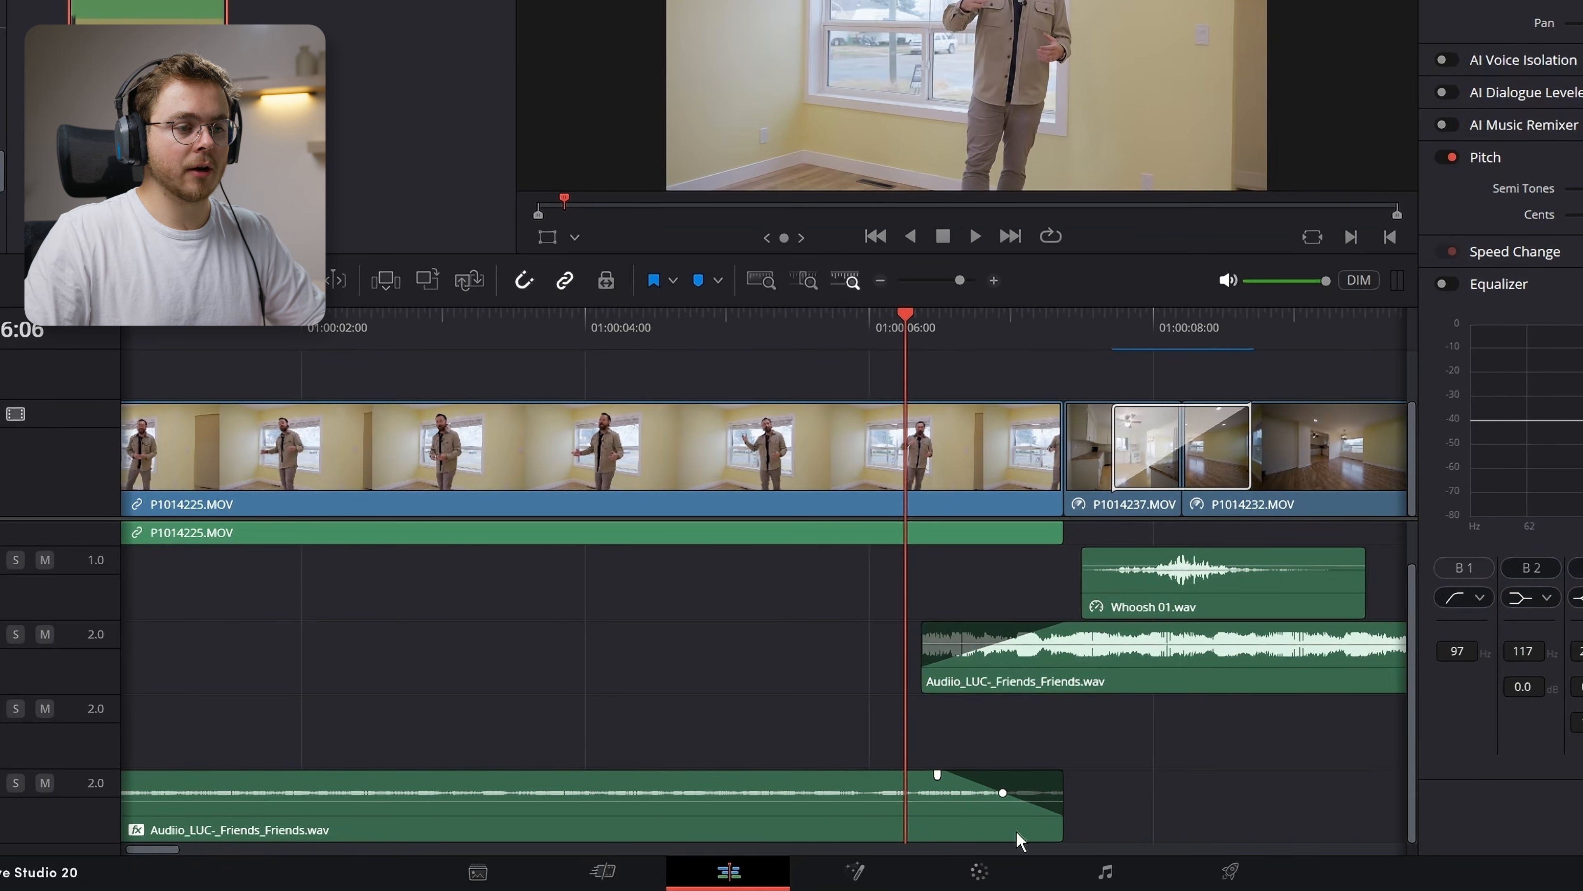
pyautogui.moveTo(1053, 814); pyautogui.dragTo(1153, 811)
pyautogui.moveTo(1034, 775); pyautogui.dragTo(950, 775)
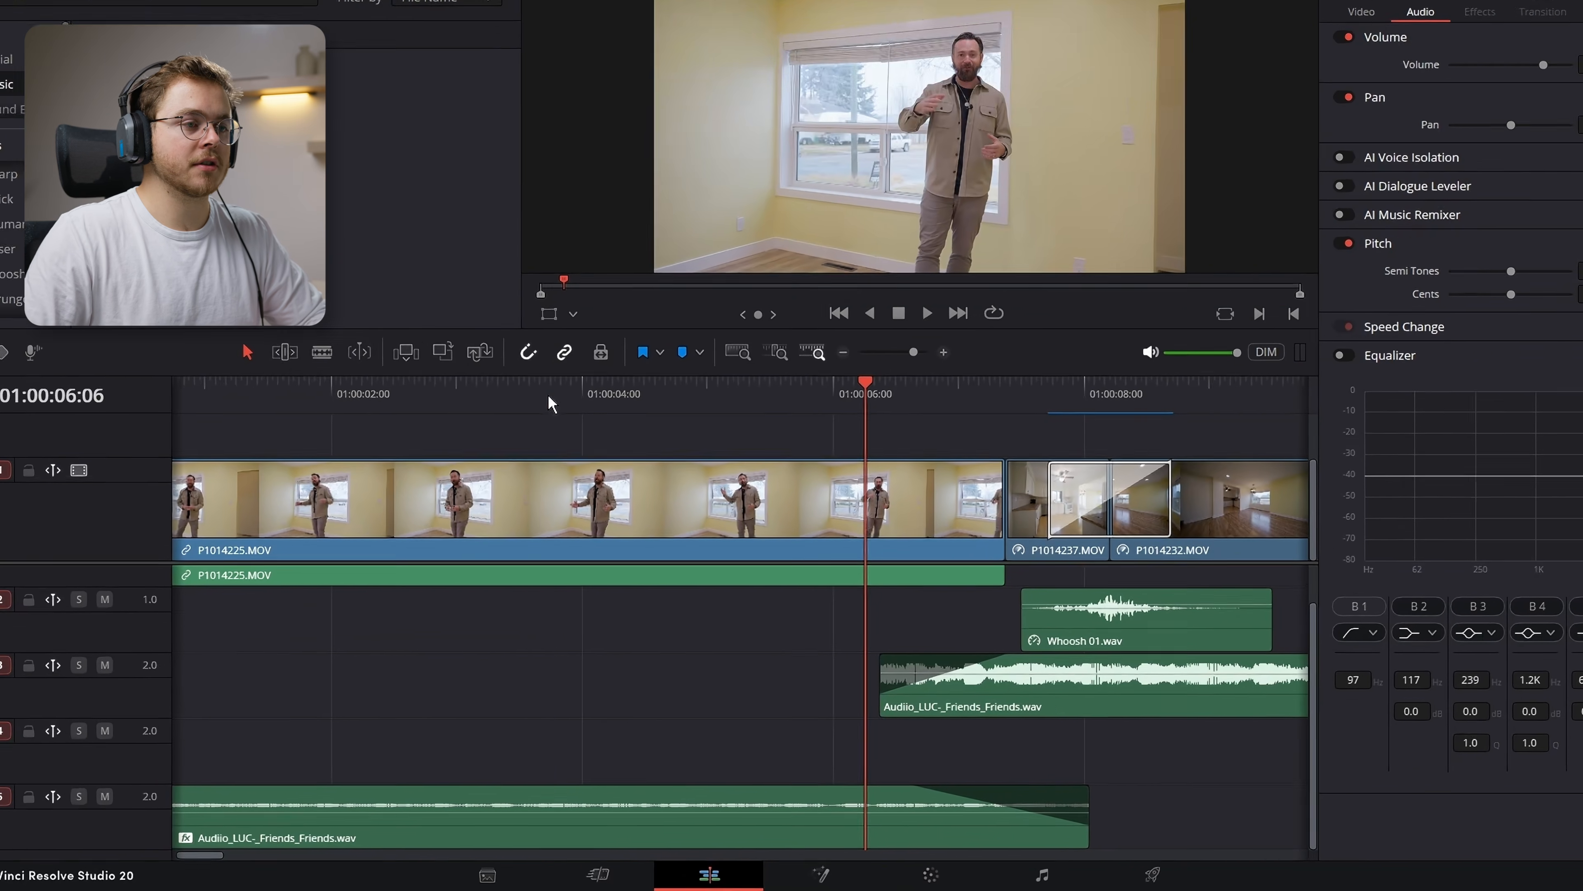
# Play the timeline across the cut to the B-roll to listen to the crossfade between the two music clips
pyautogui.click(548, 394)
pyautogui.press('space')
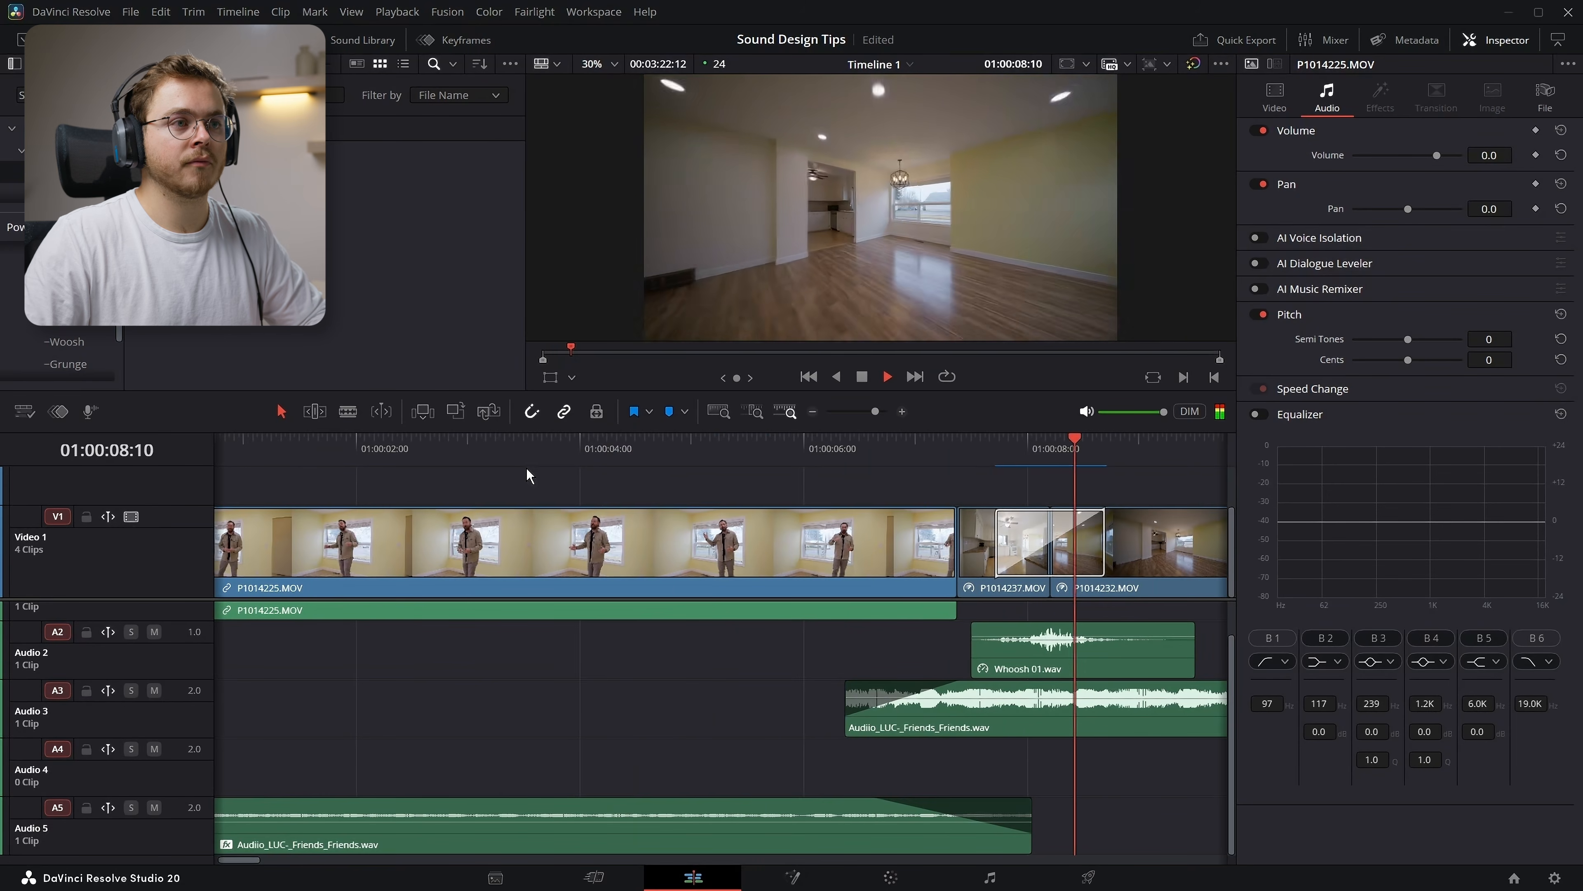
pyautogui.click(779, 483)
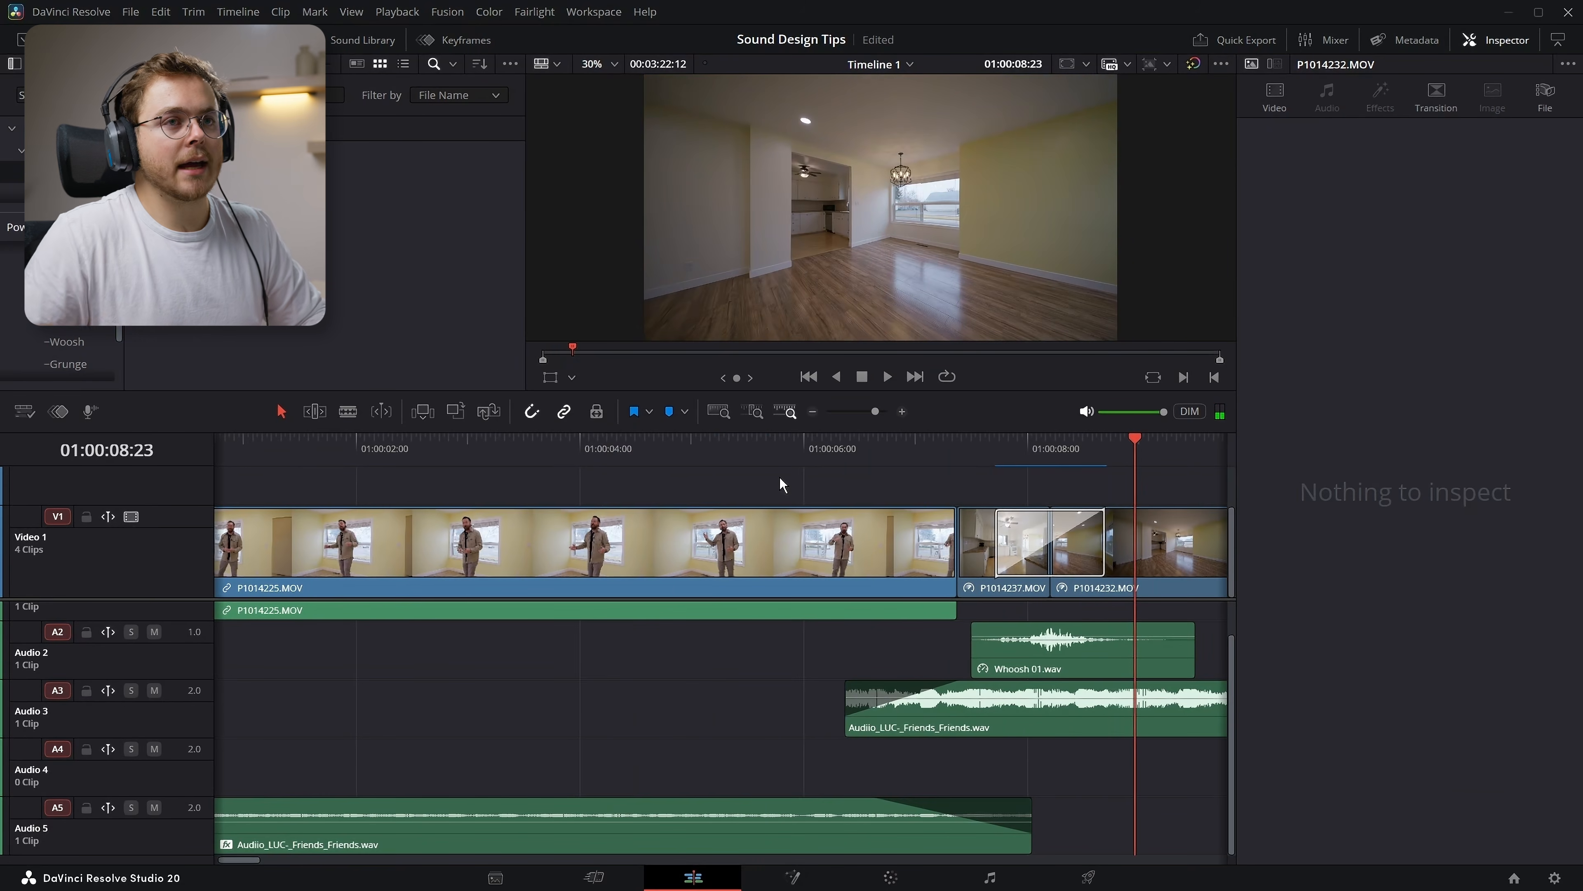
# Move the playhead to 01:00:13:00, then trim the Audio 3 music's start and extend the Audio 5 music's end toward the last video clip's end
pyautogui.scroll(-2, 779, 481)
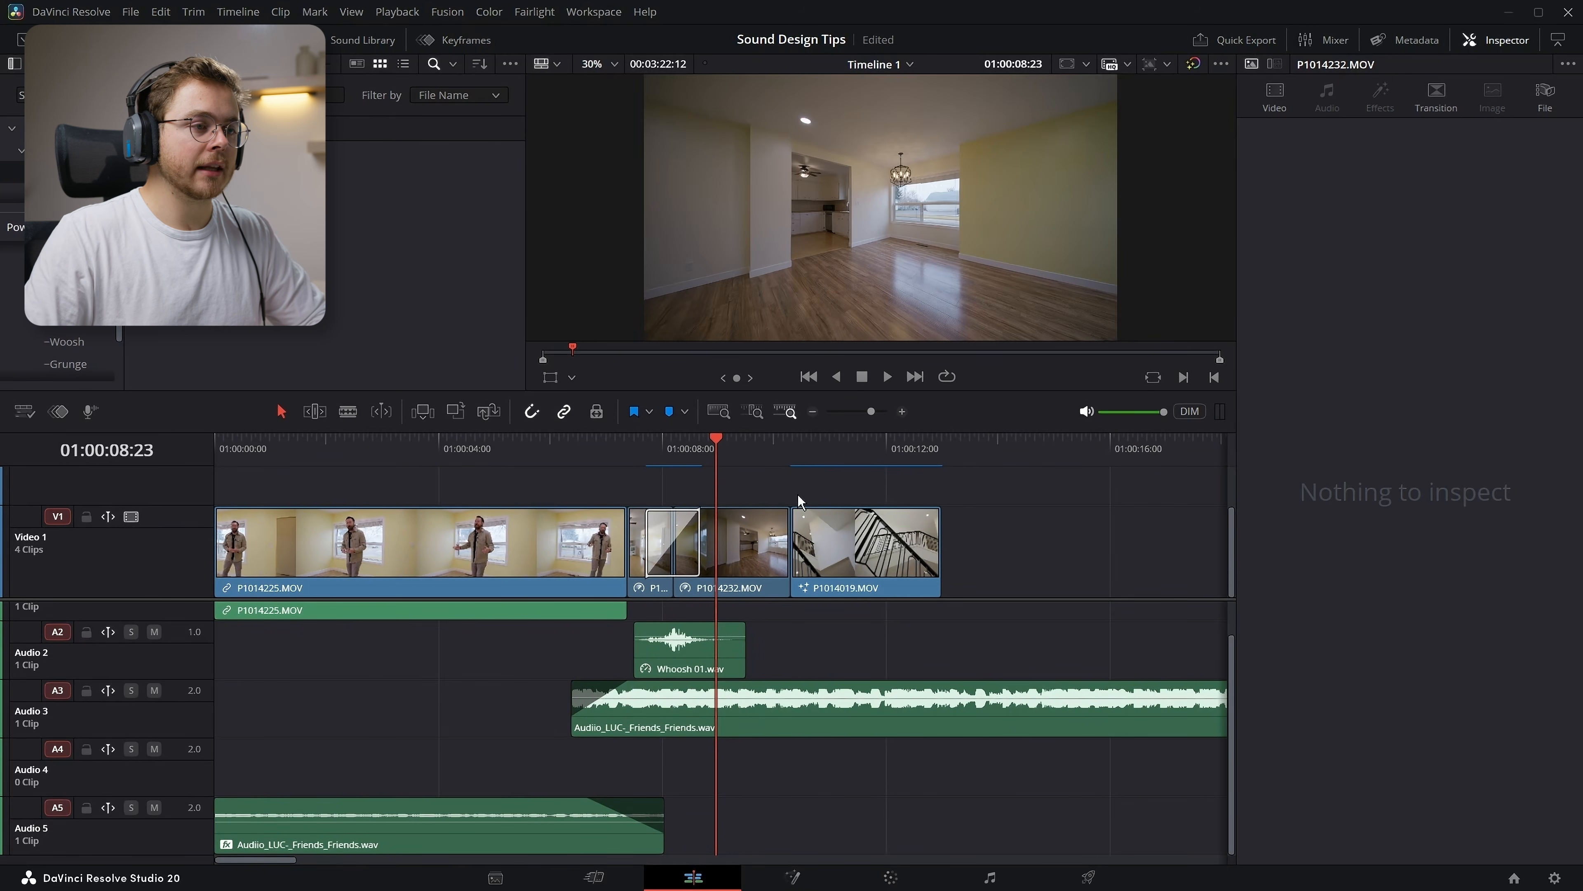
pyautogui.moveTo(758, 459); pyautogui.dragTo(935, 458)
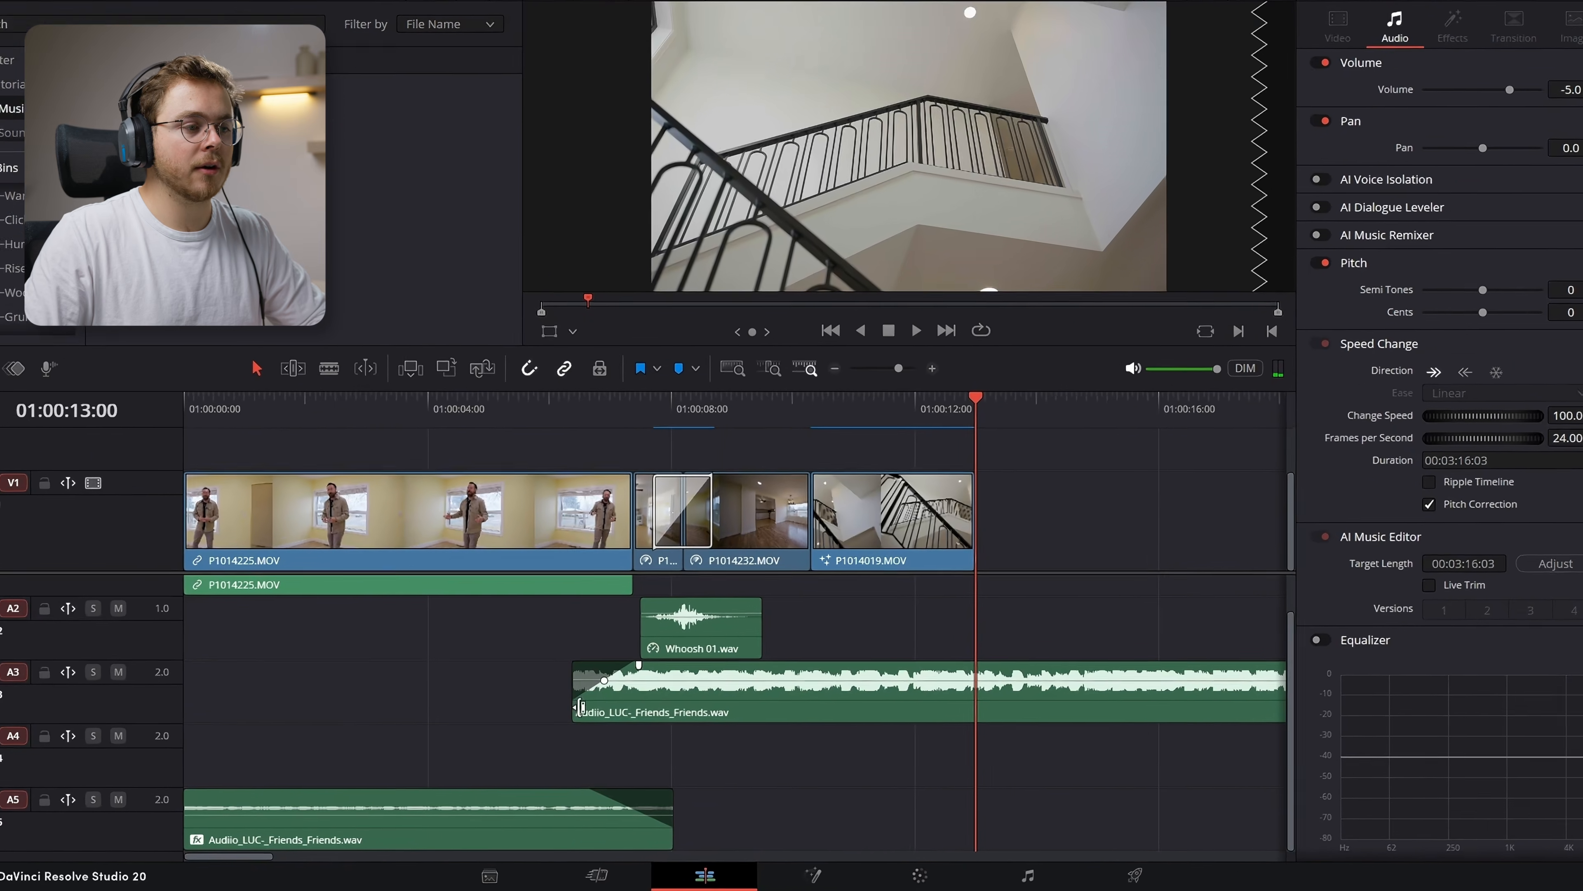
pyautogui.moveTo(587, 729); pyautogui.dragTo(884, 729)
pyautogui.moveTo(682, 827); pyautogui.dragTo(1043, 827)
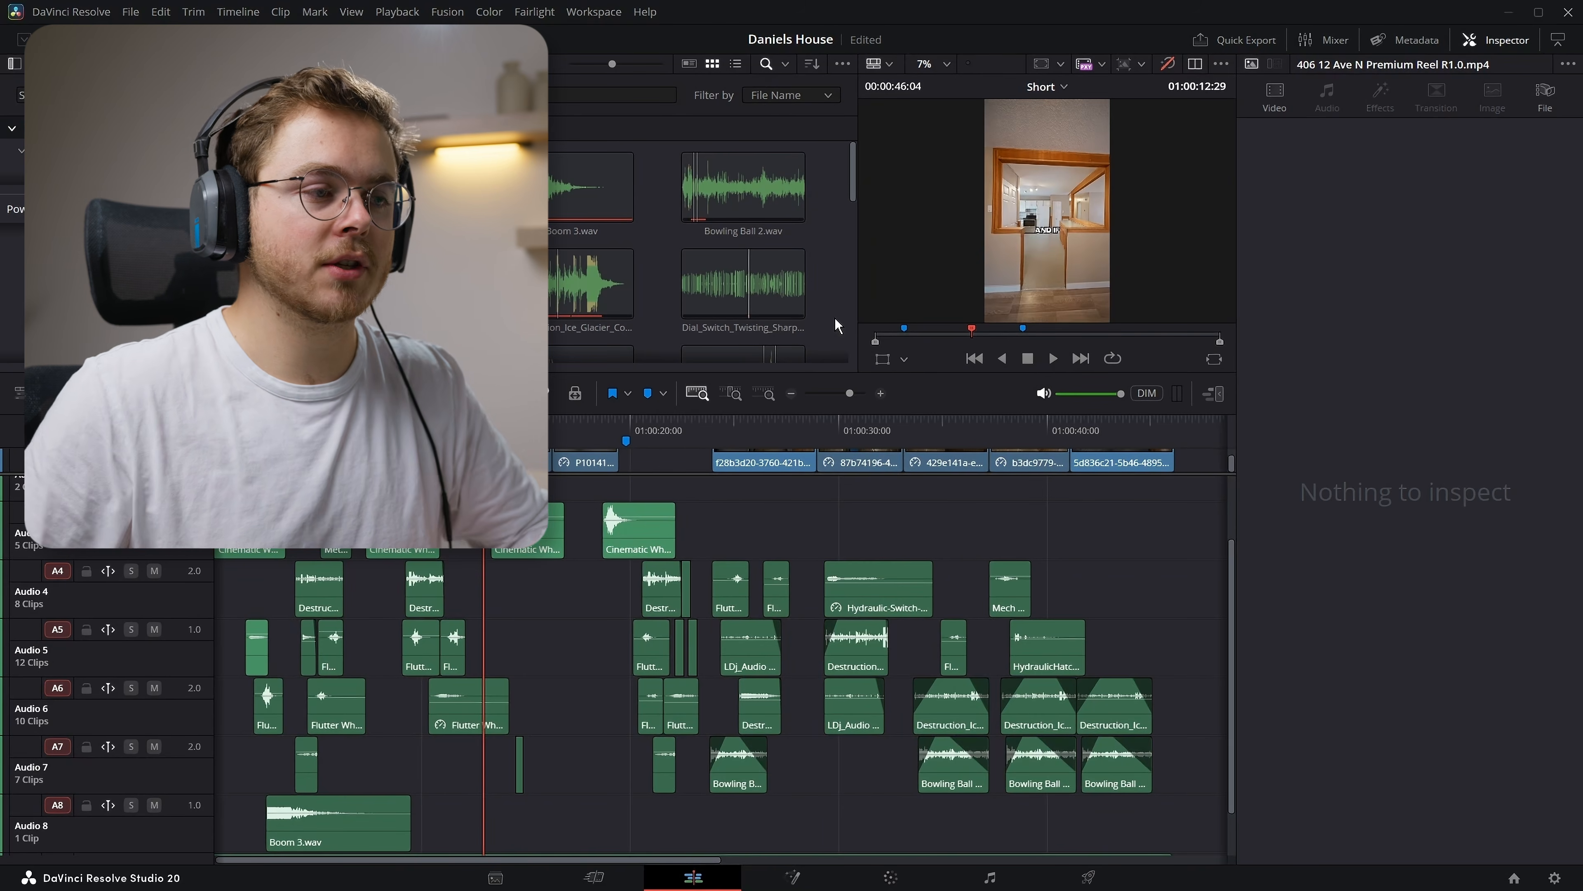
# Play the Short timeline in the Daniels House project from about 01:00:09:00 to hear the sound effects with the voiceover
pyautogui.scroll(3, 555, 637)
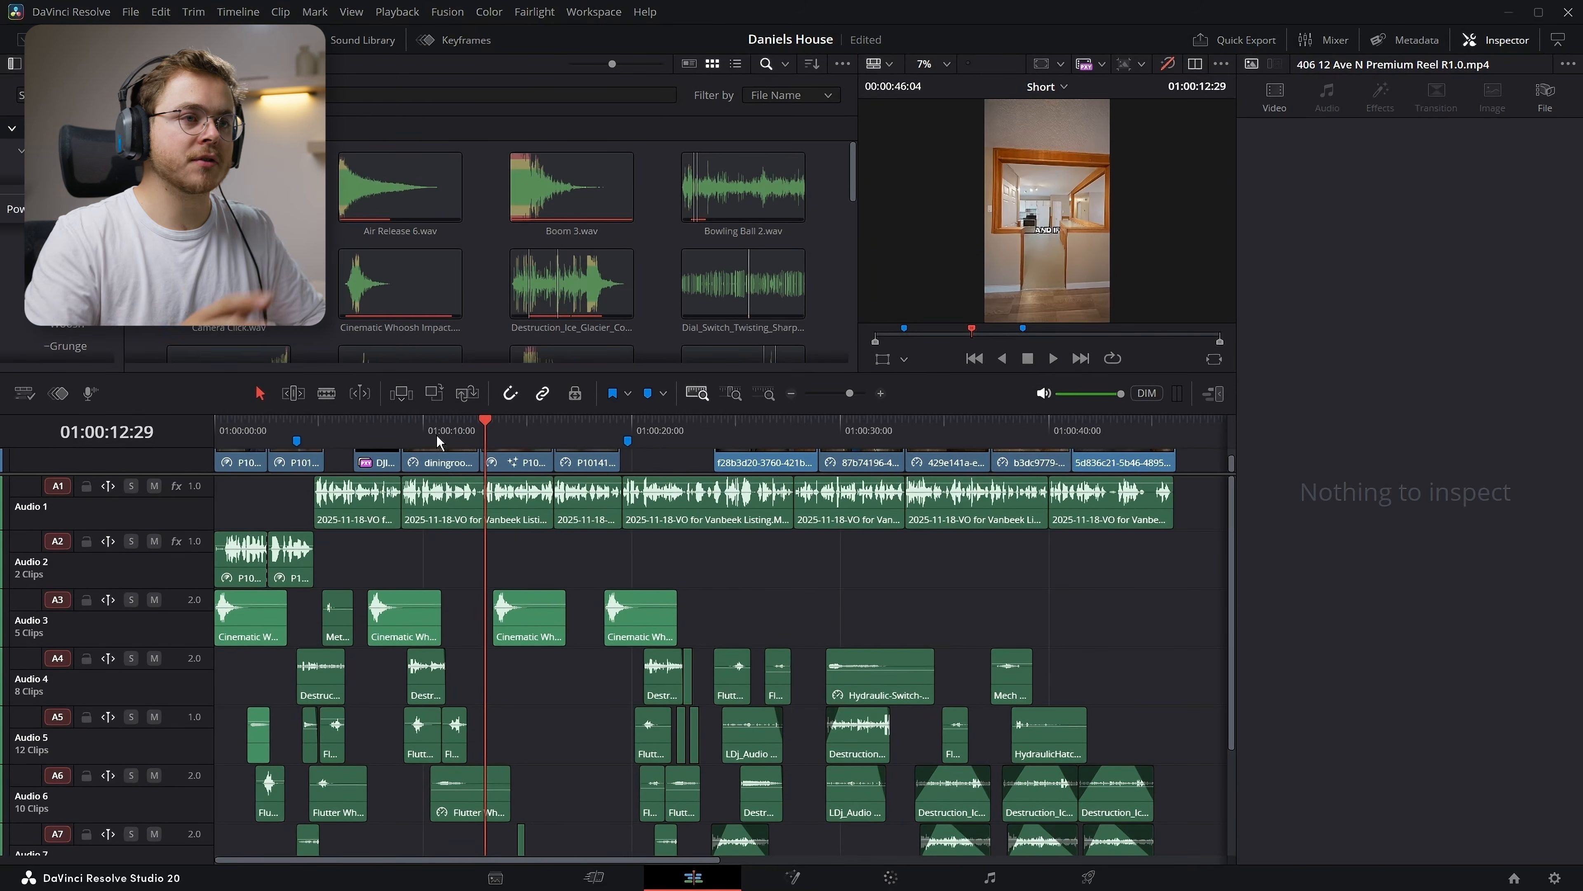
pyautogui.click(401, 427)
pyautogui.press('space')
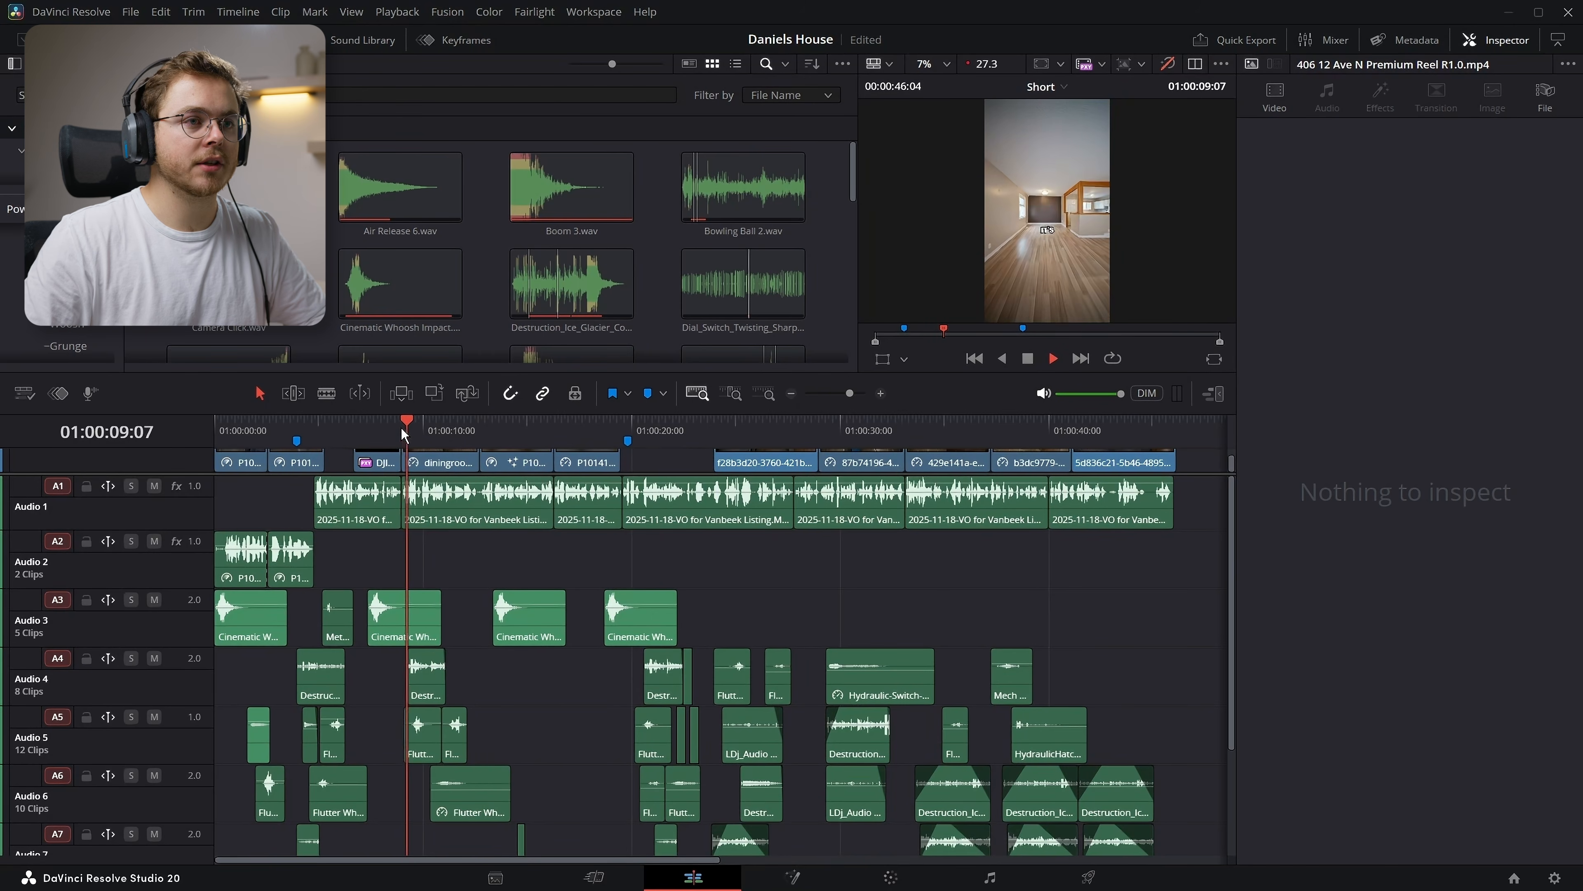
pyautogui.press('space')
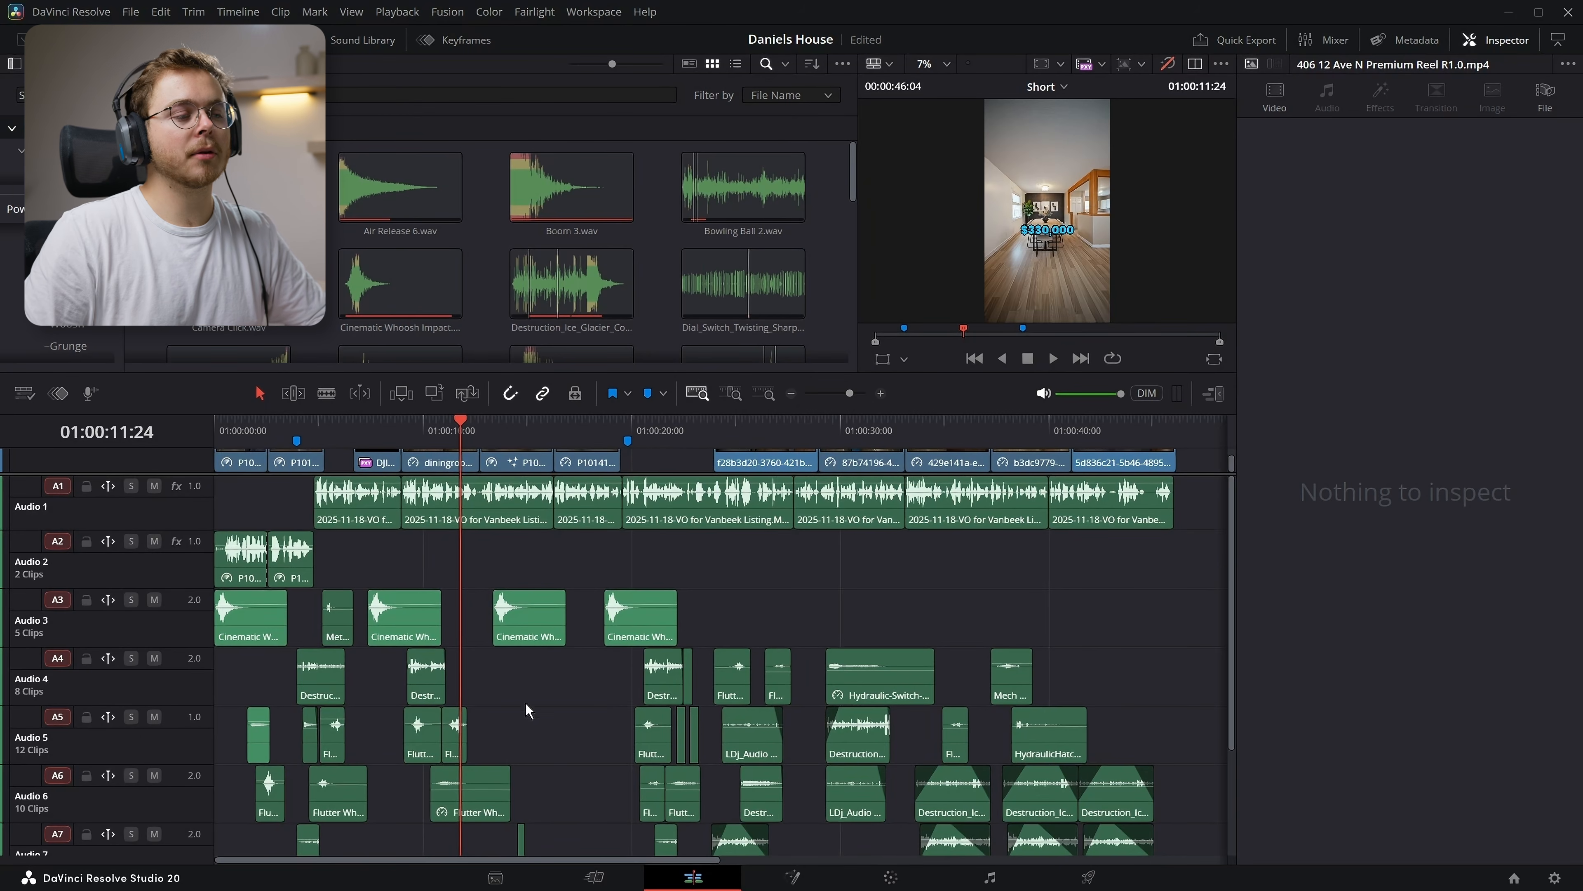
# Lower equalizer band 4 of the Flutter Whoosh 4 clip on Audio 6 to -16.3 dB at 1.5K, then switch its Equalizer off
pyautogui.click(491, 809)
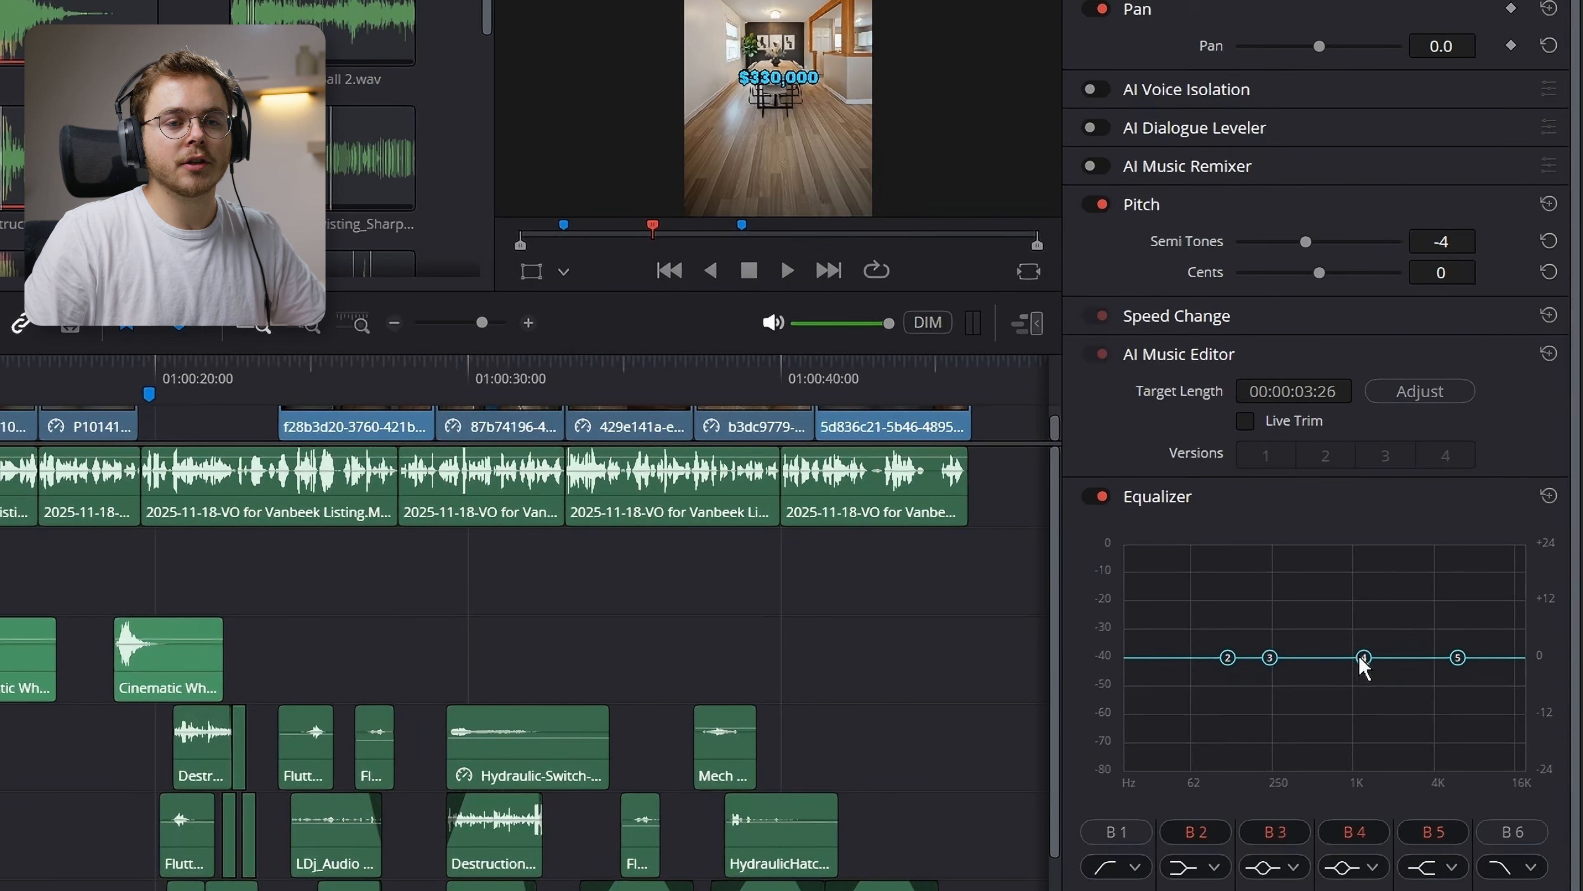
pyautogui.moveTo(1375, 651); pyautogui.dragTo(1377, 736)
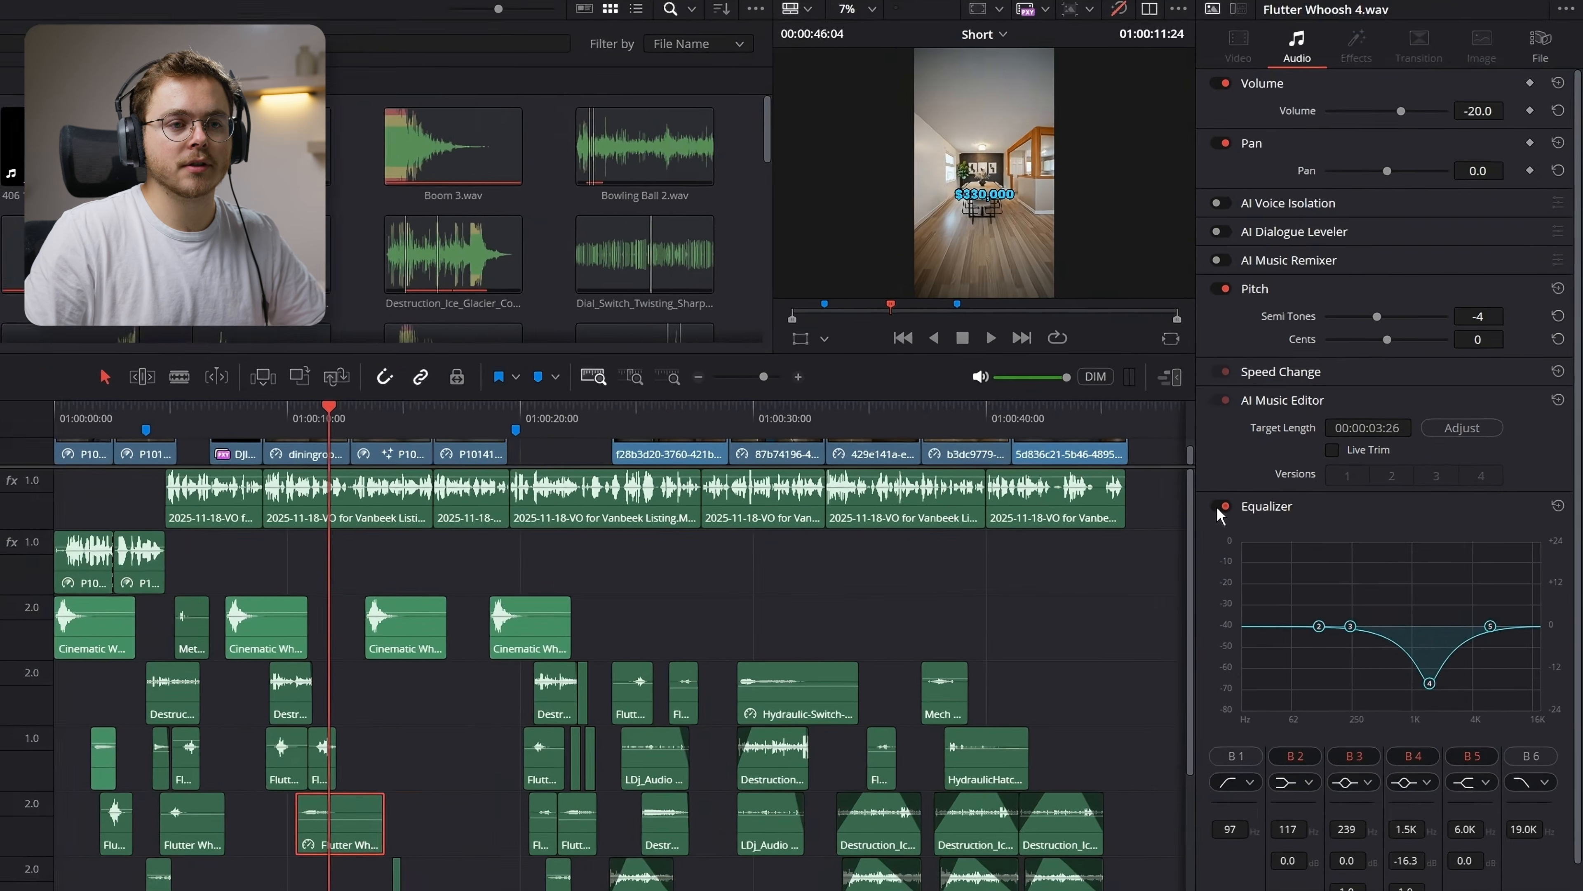
pyautogui.click(1104, 496)
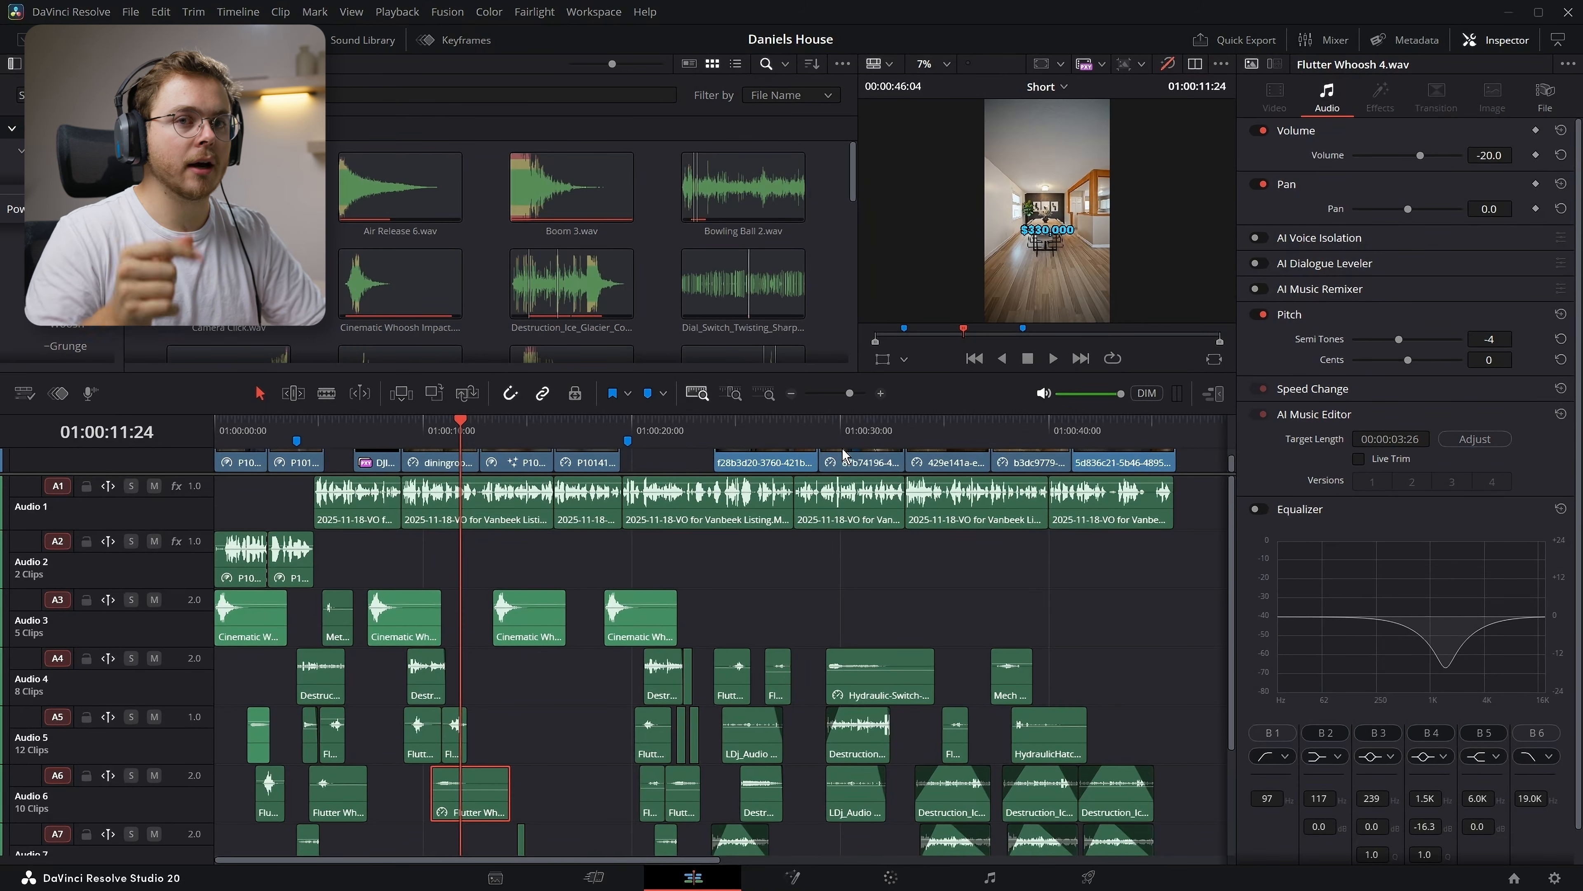
# On the Fairlight page, add a second stereo bus to the bus format and name it SFX
pyautogui.click(1004, 872)
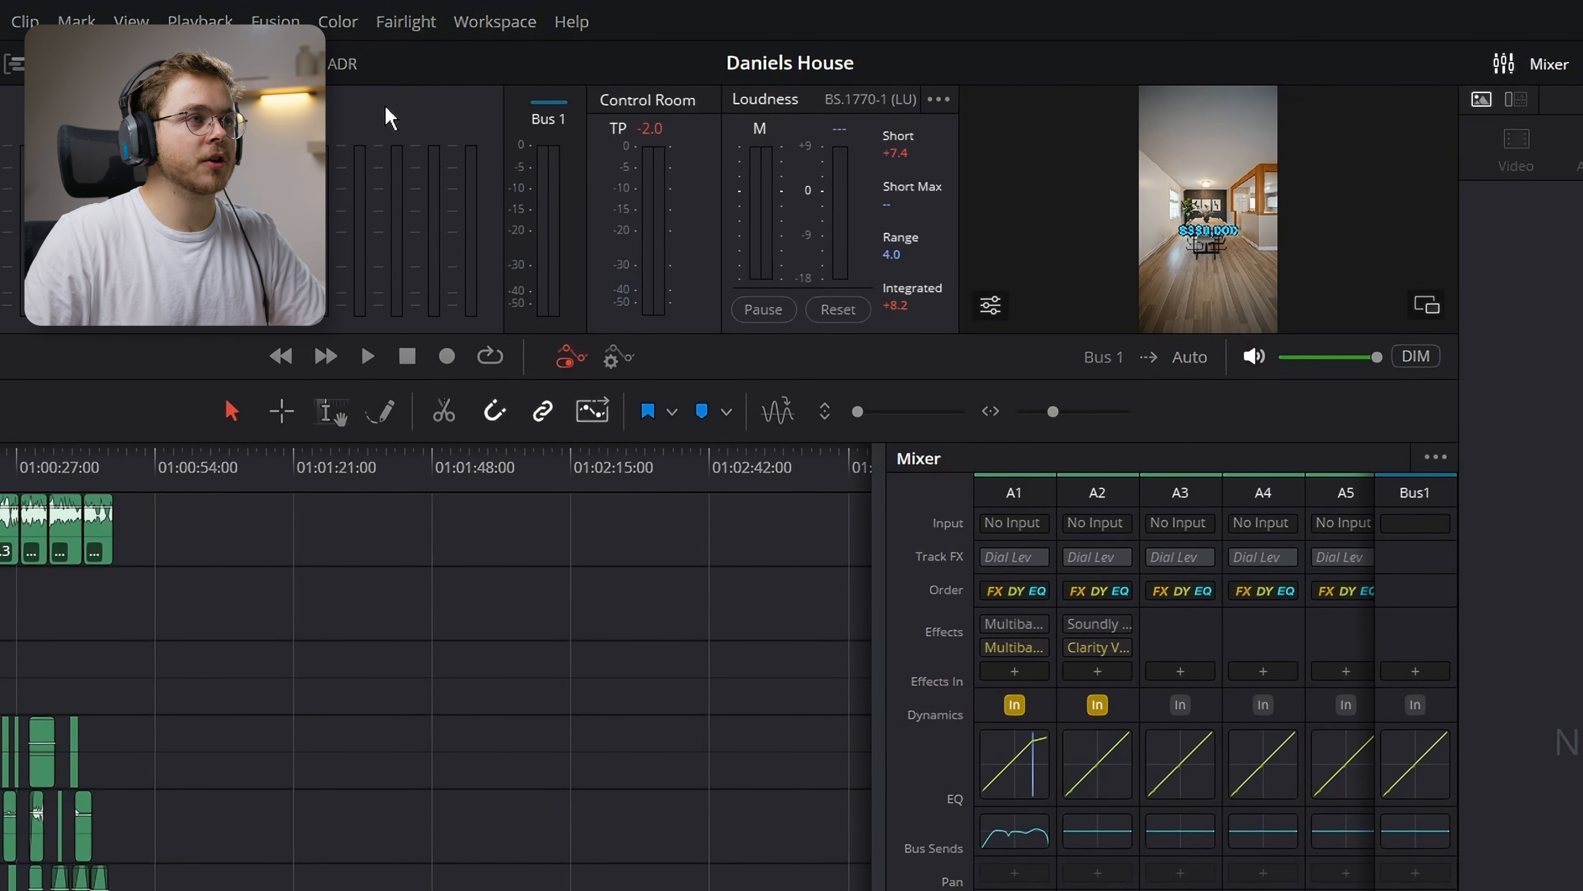
pyautogui.click(402, 24)
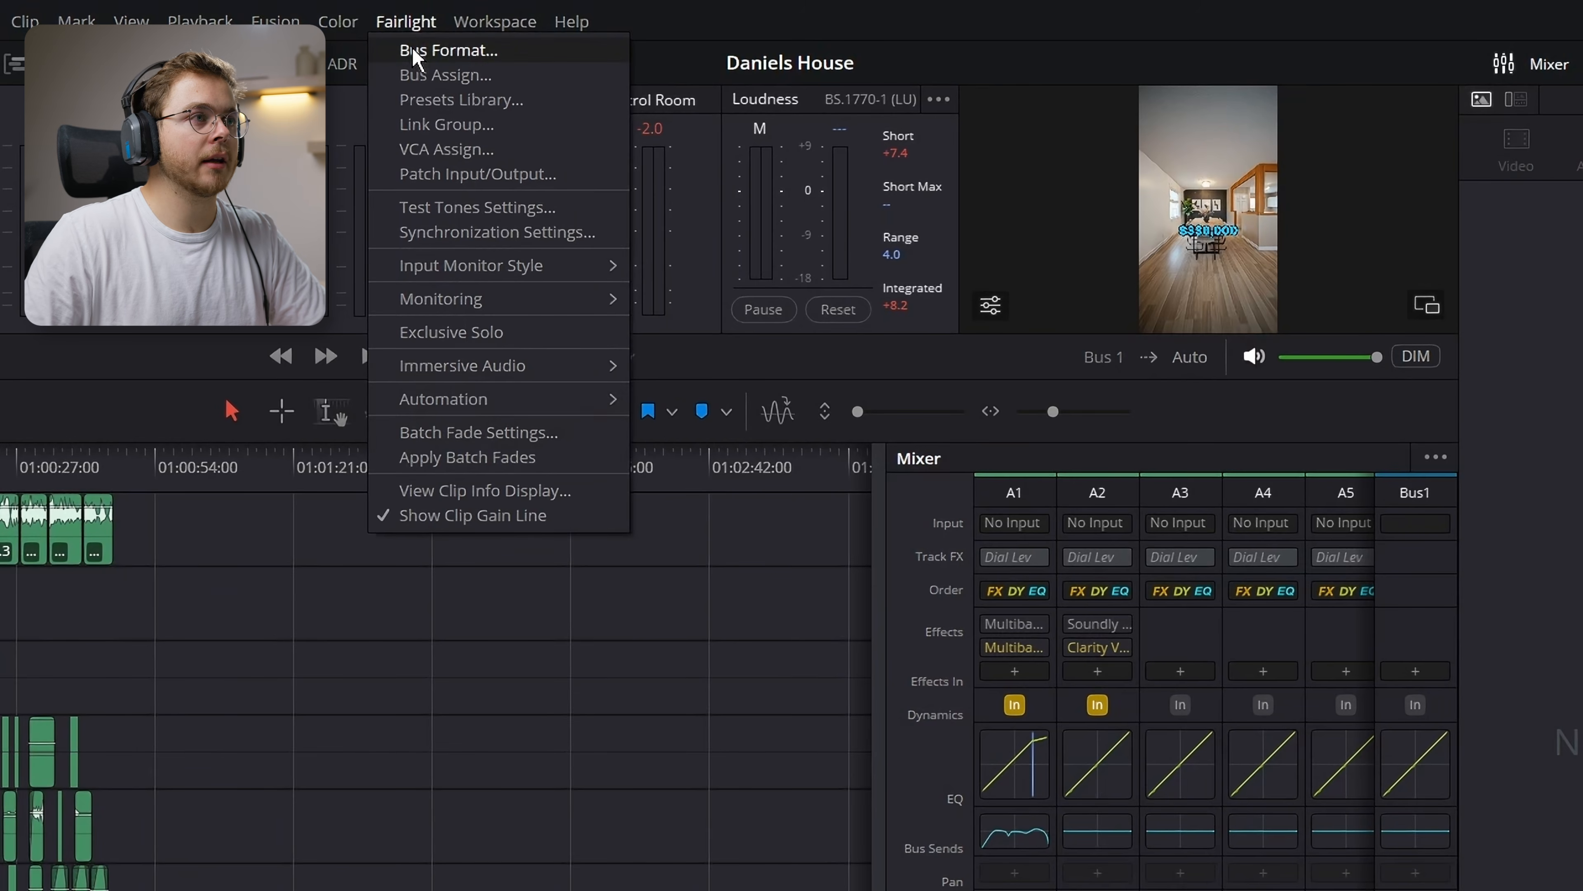
pyautogui.click(414, 50)
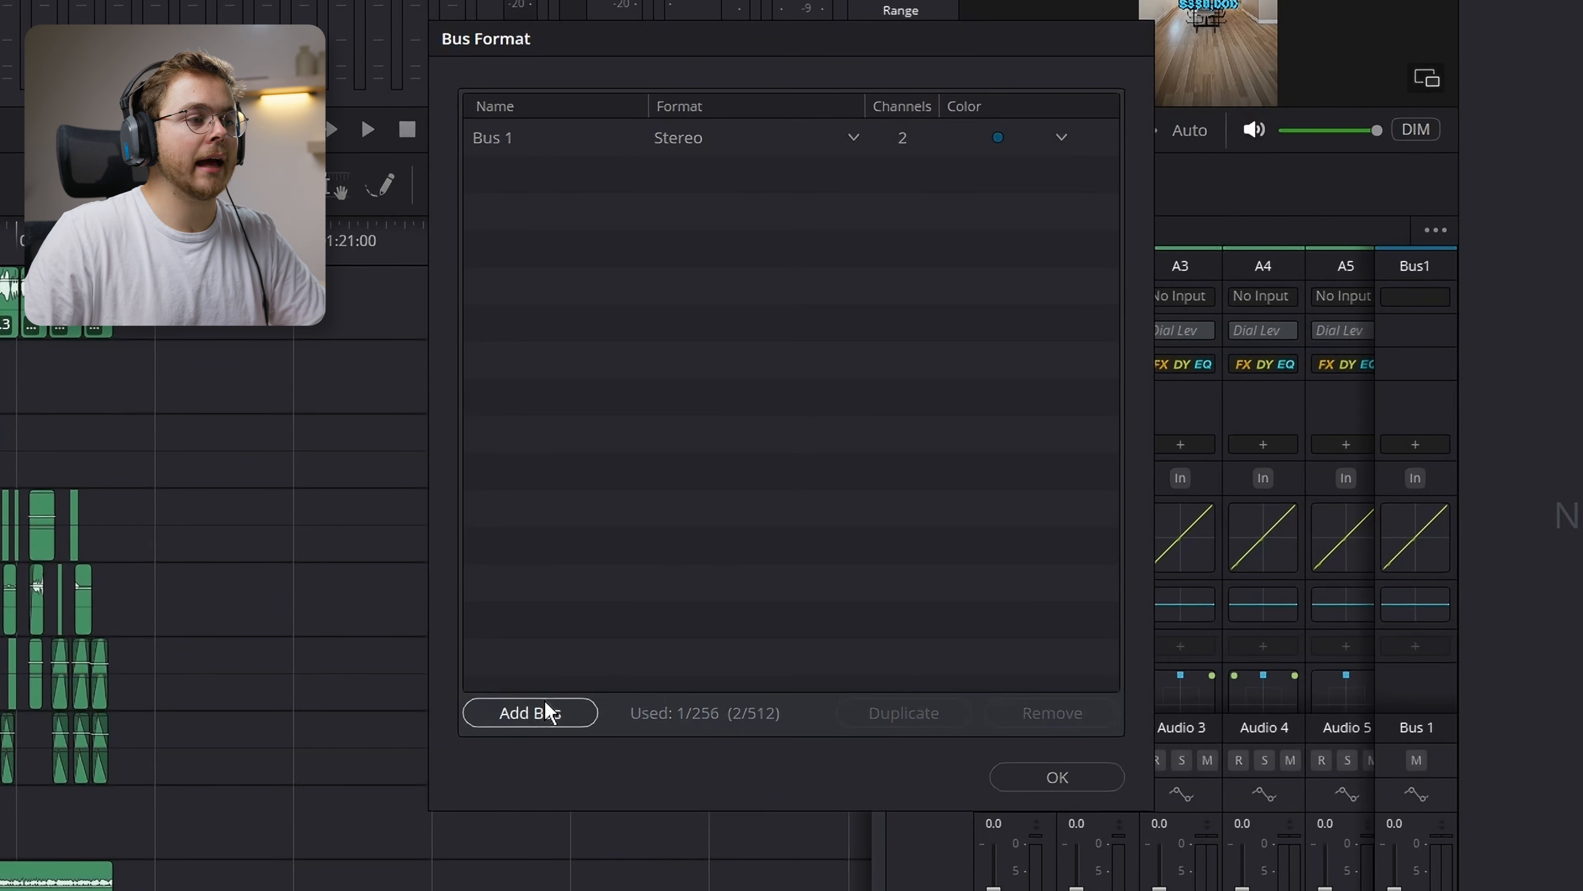
pyautogui.click(547, 710)
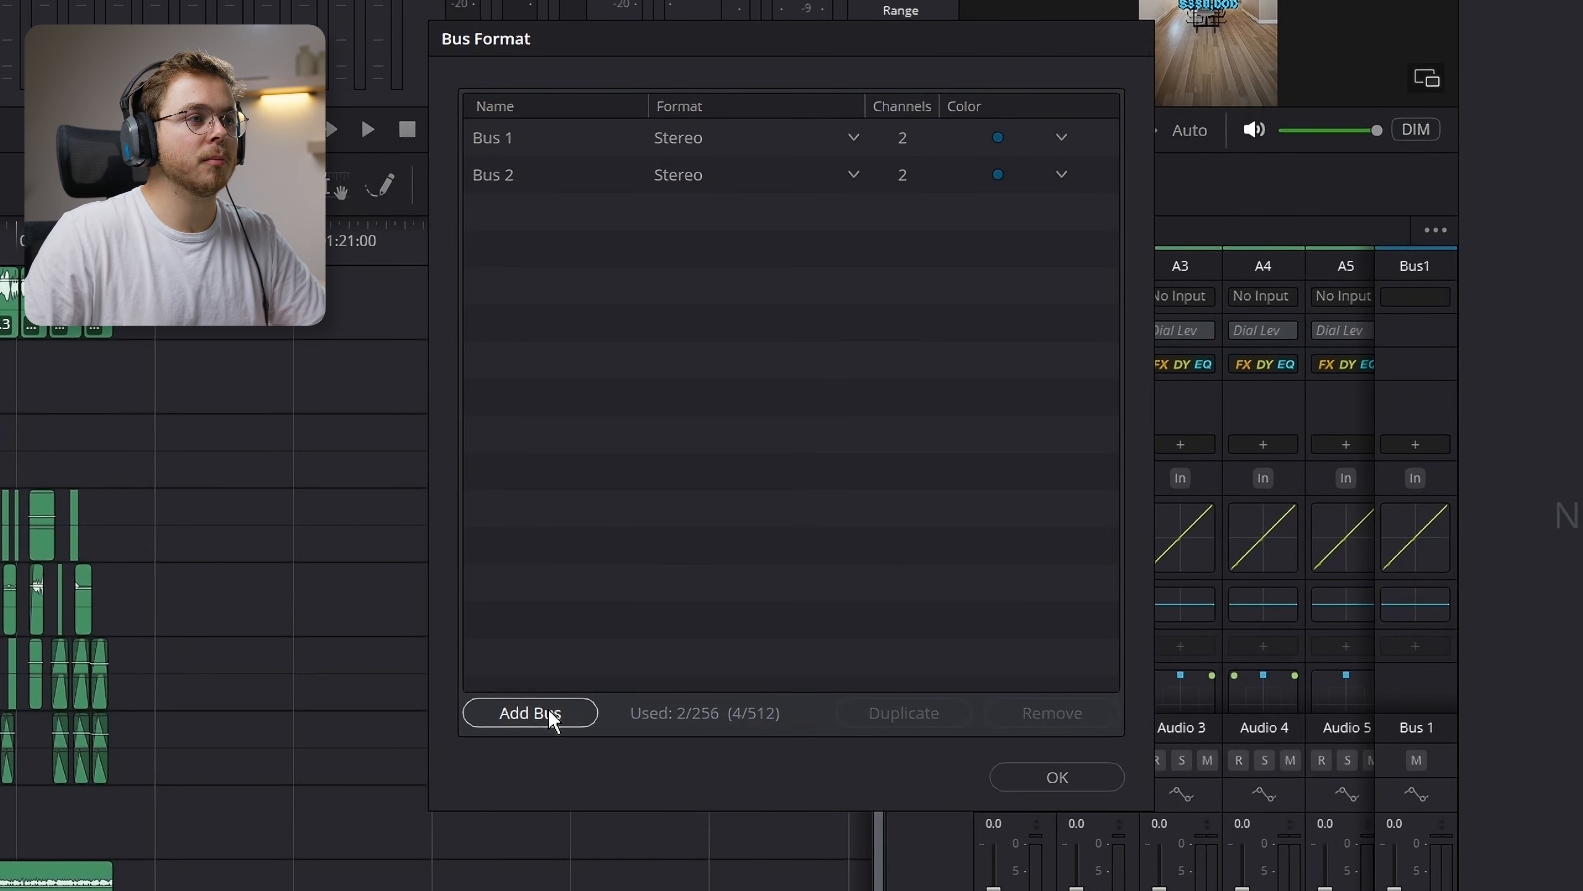
pyautogui.doubleClick(511, 169)
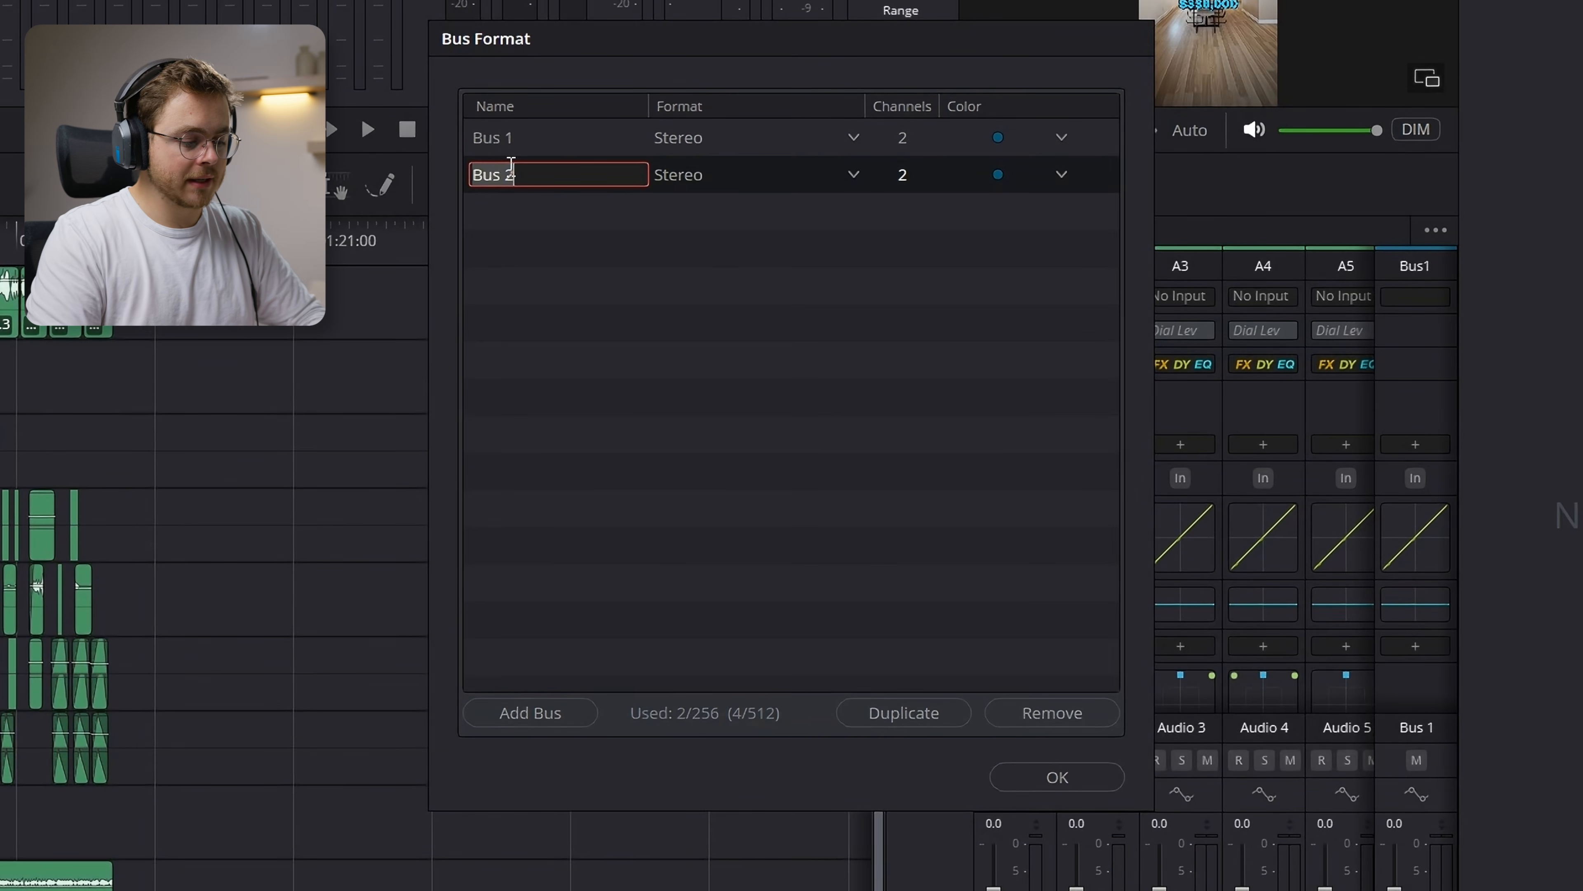
pyautogui.write('SFX')
pyautogui.press('Return')
pyautogui.click(1053, 777)
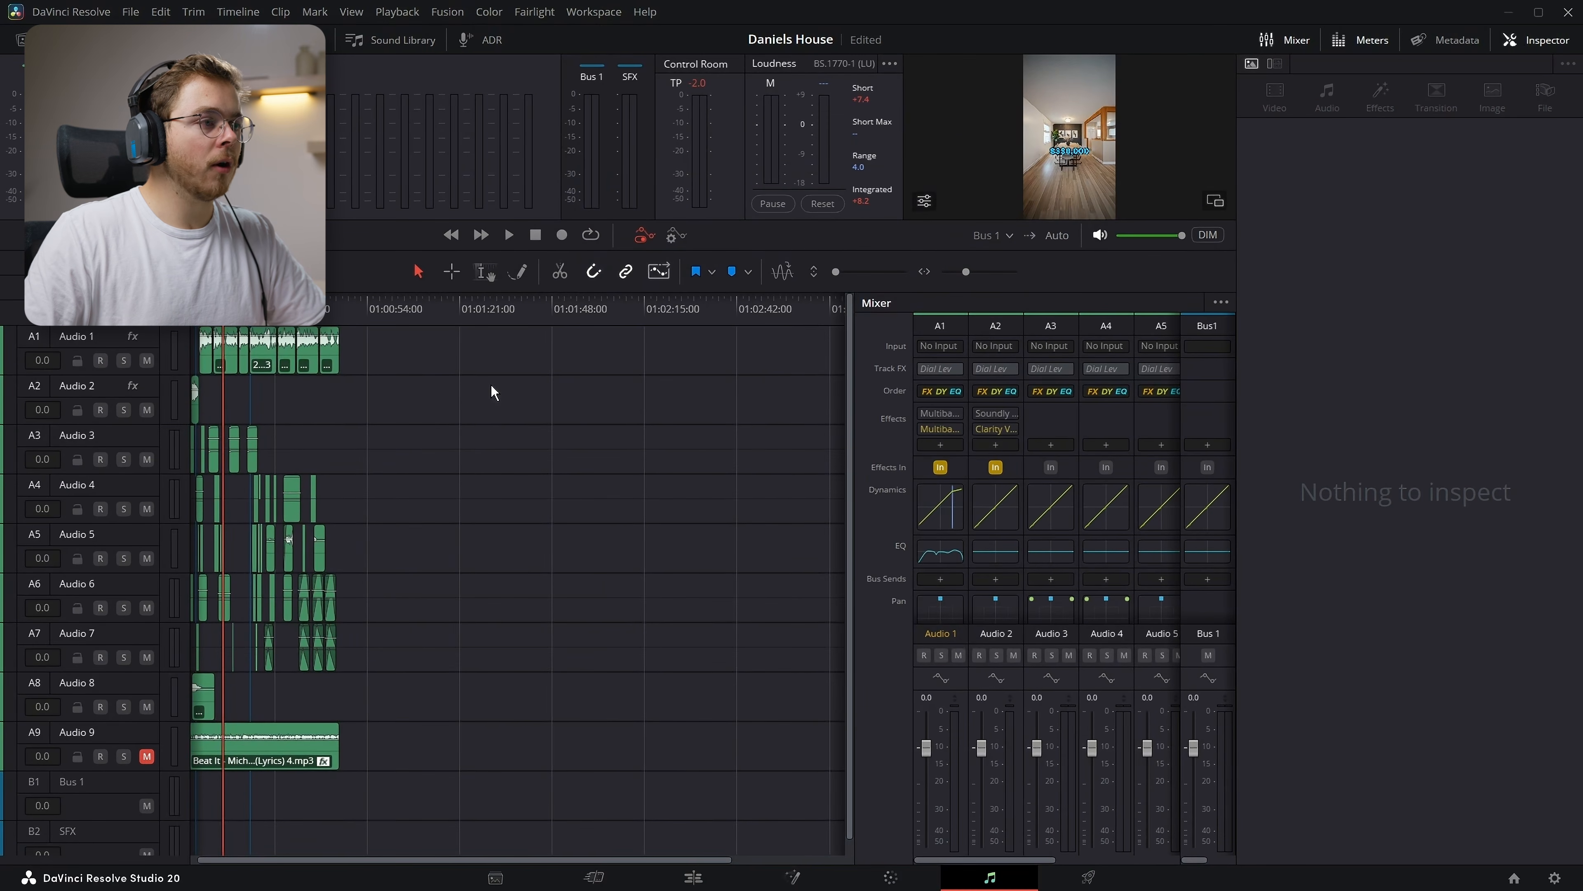
# Set the bus outputs of Audio 2, 3, 4, 5 and the following sound-effect tracks to SFX and play back to check the bus meters
pyautogui.moveTo(491, 384); pyautogui.dragTo(205, 715)
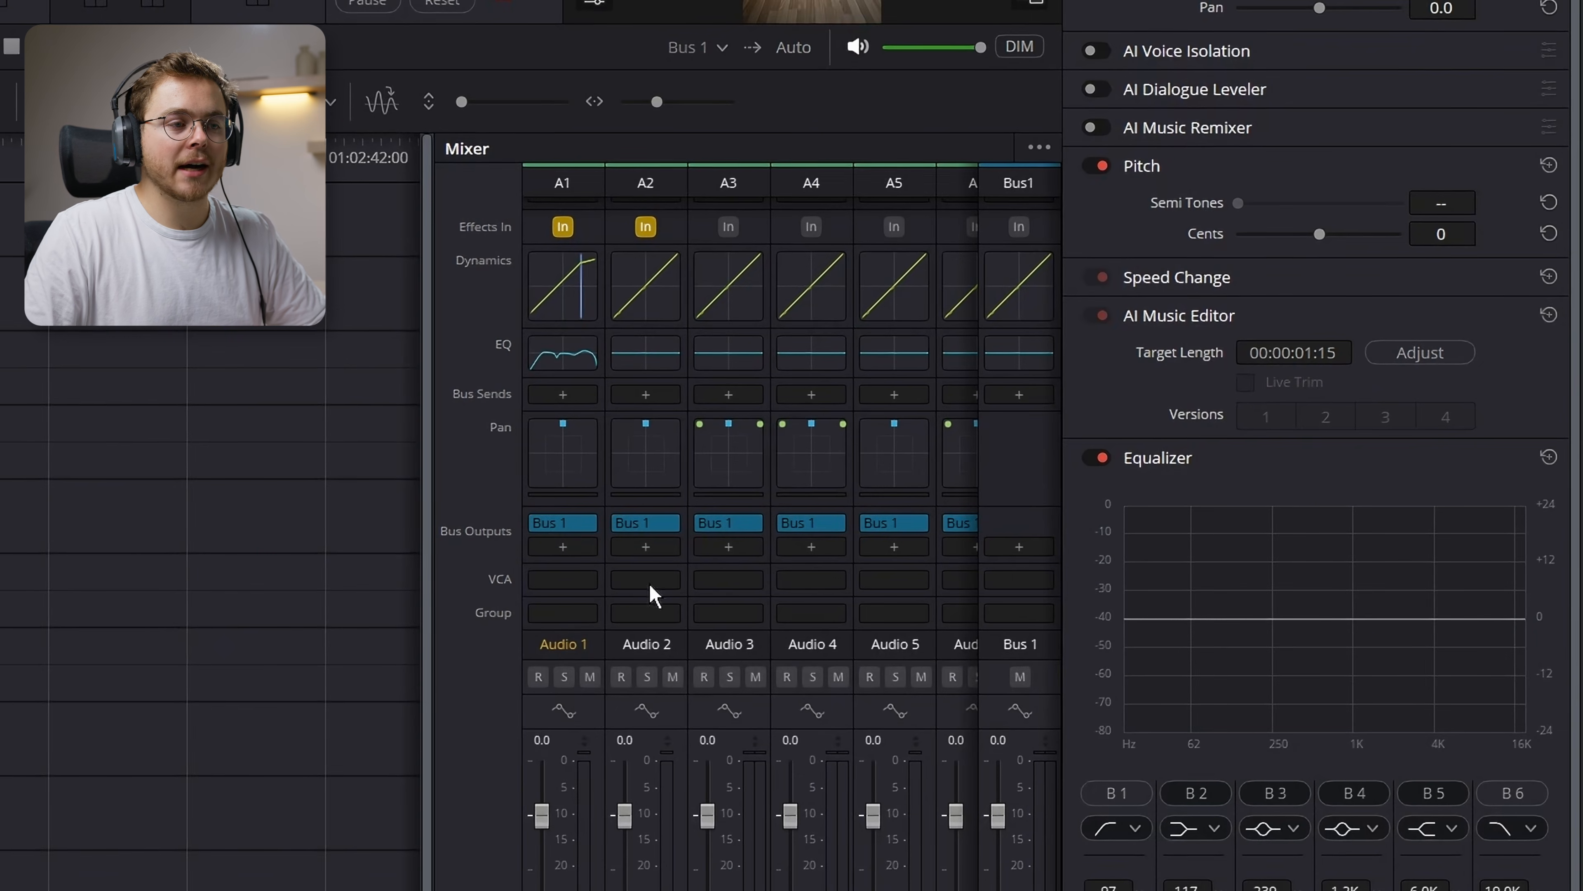
pyautogui.moveTo(829, 548)
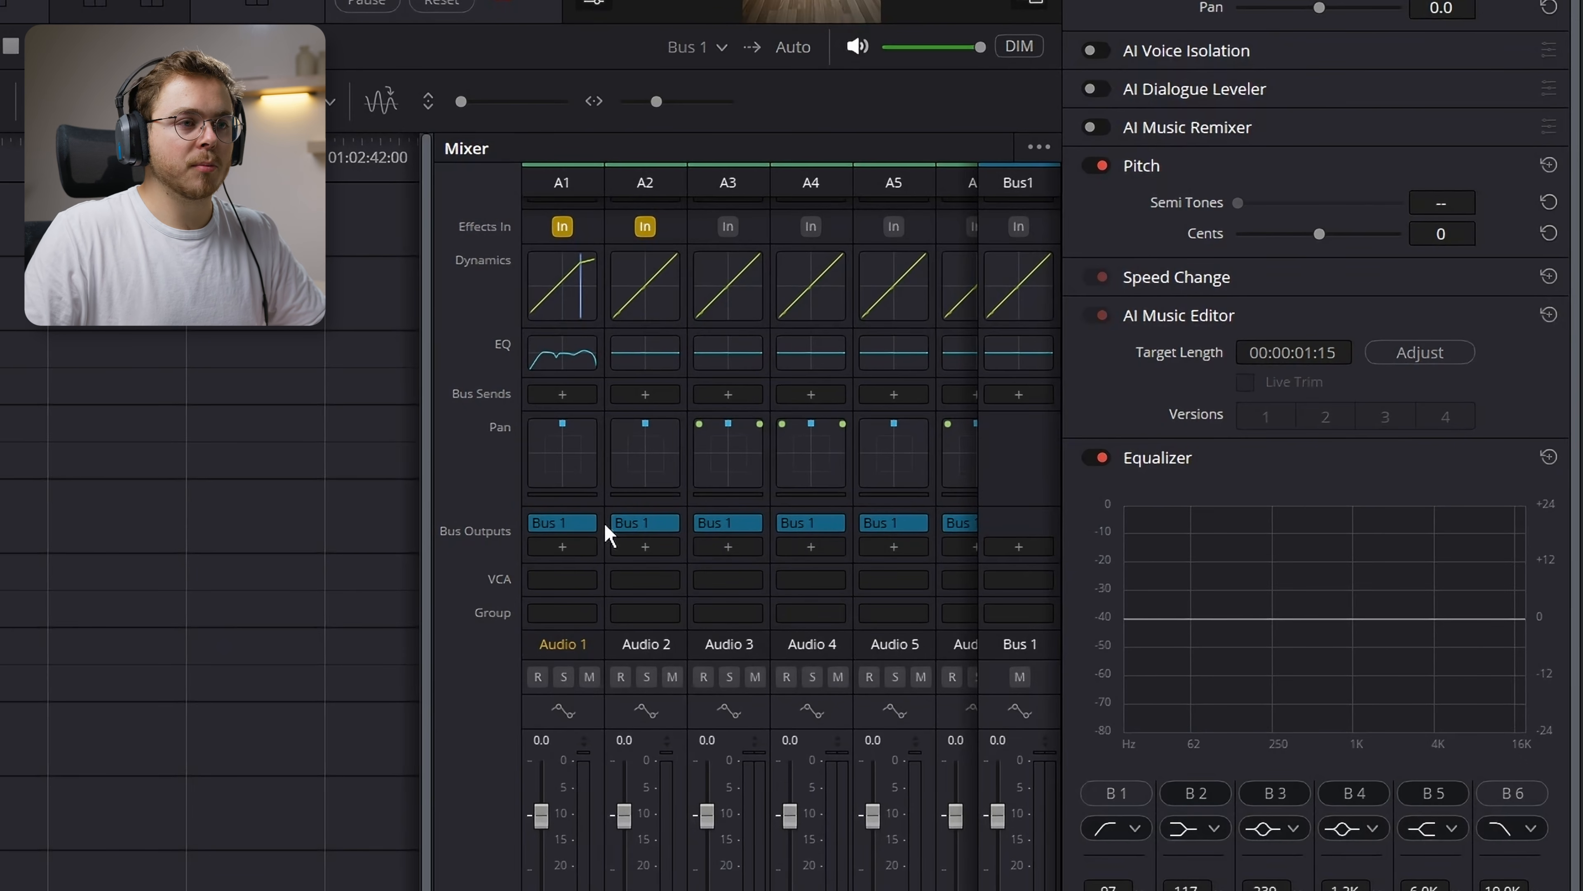
pyautogui.click(664, 524)
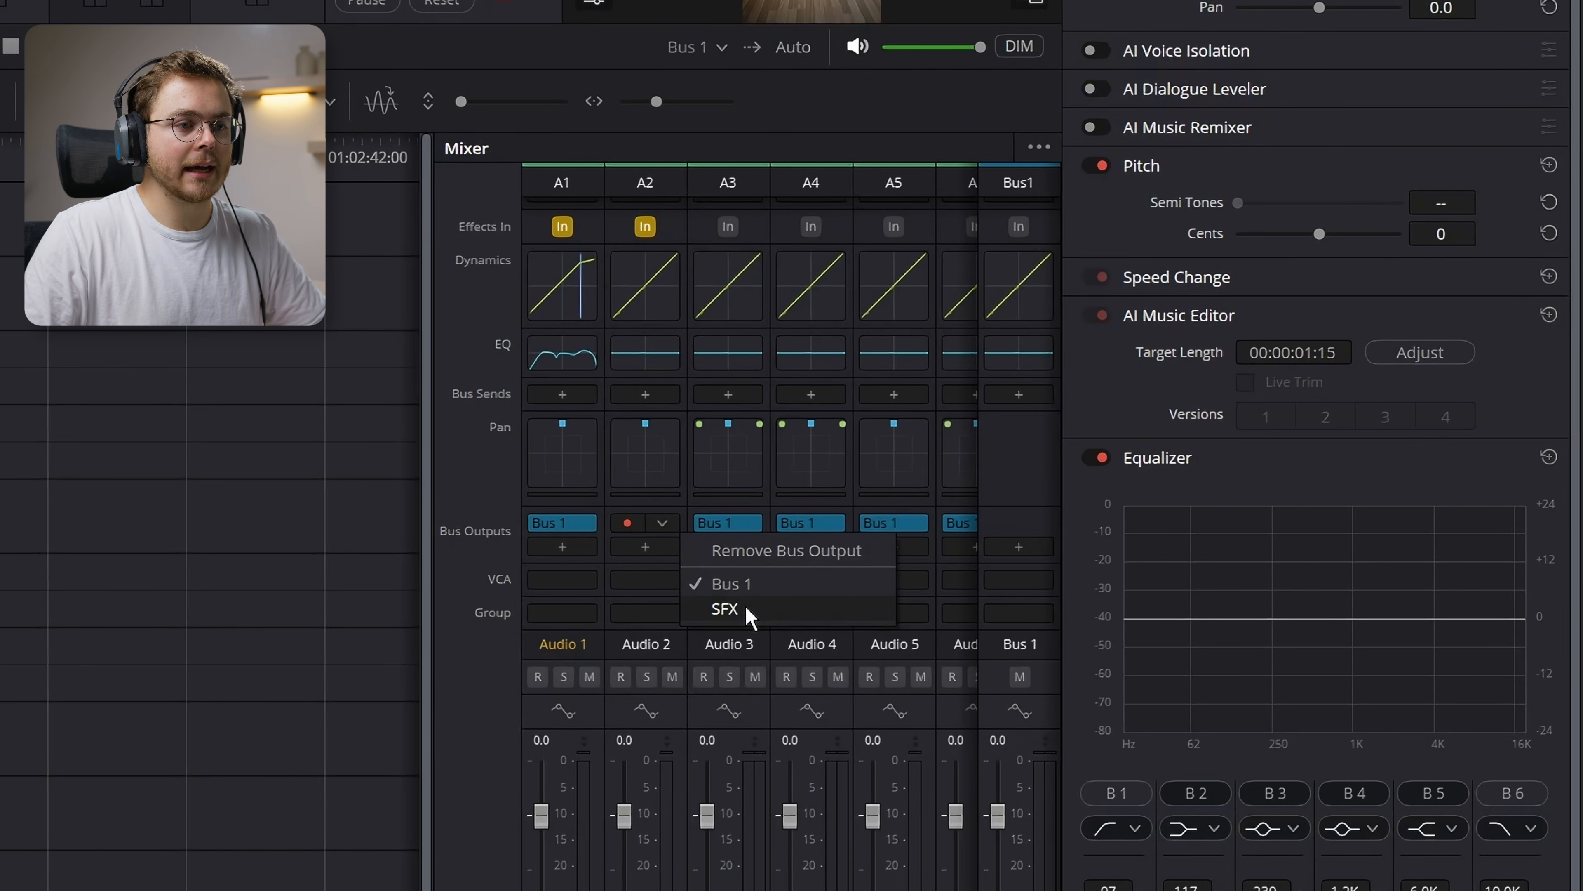
pyautogui.click(725, 609)
pyautogui.click(745, 524)
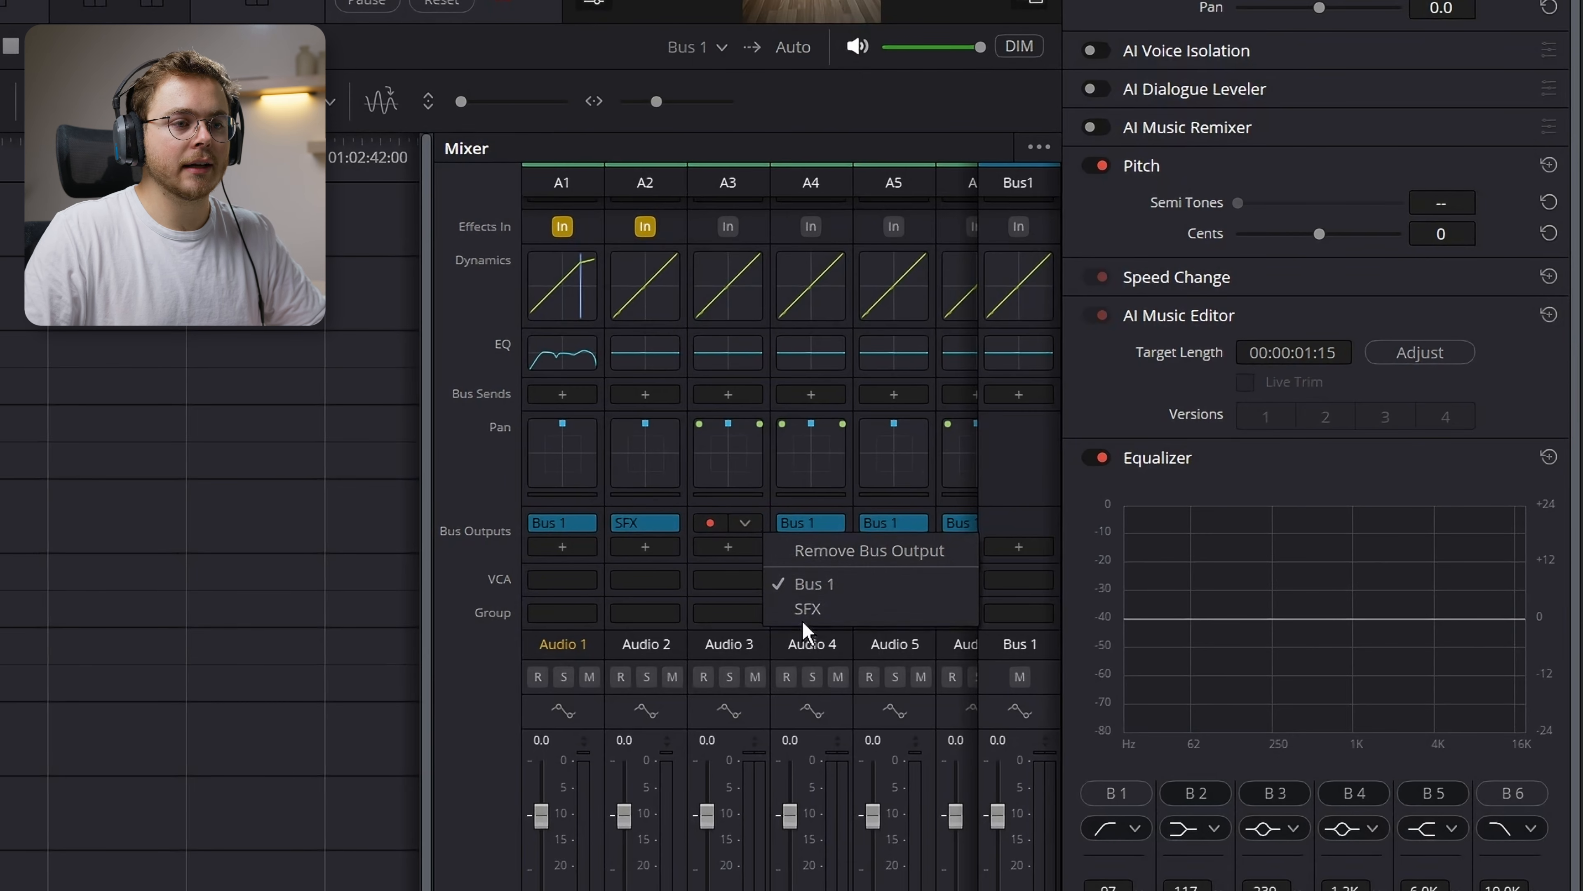
pyautogui.click(807, 609)
pyautogui.click(828, 523)
pyautogui.click(890, 608)
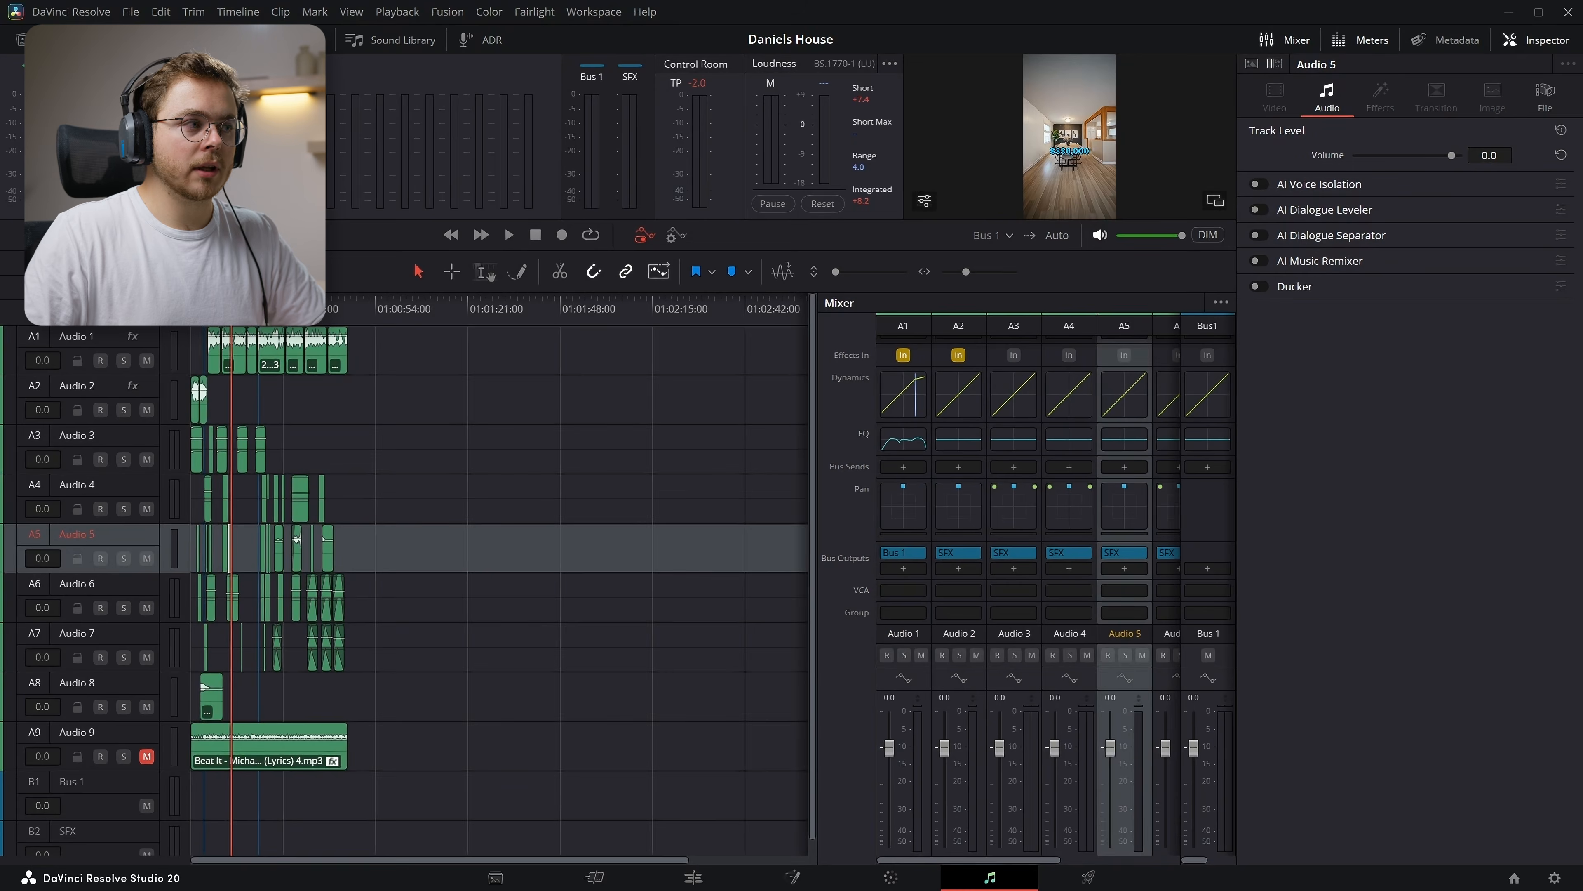
pyautogui.press('space')
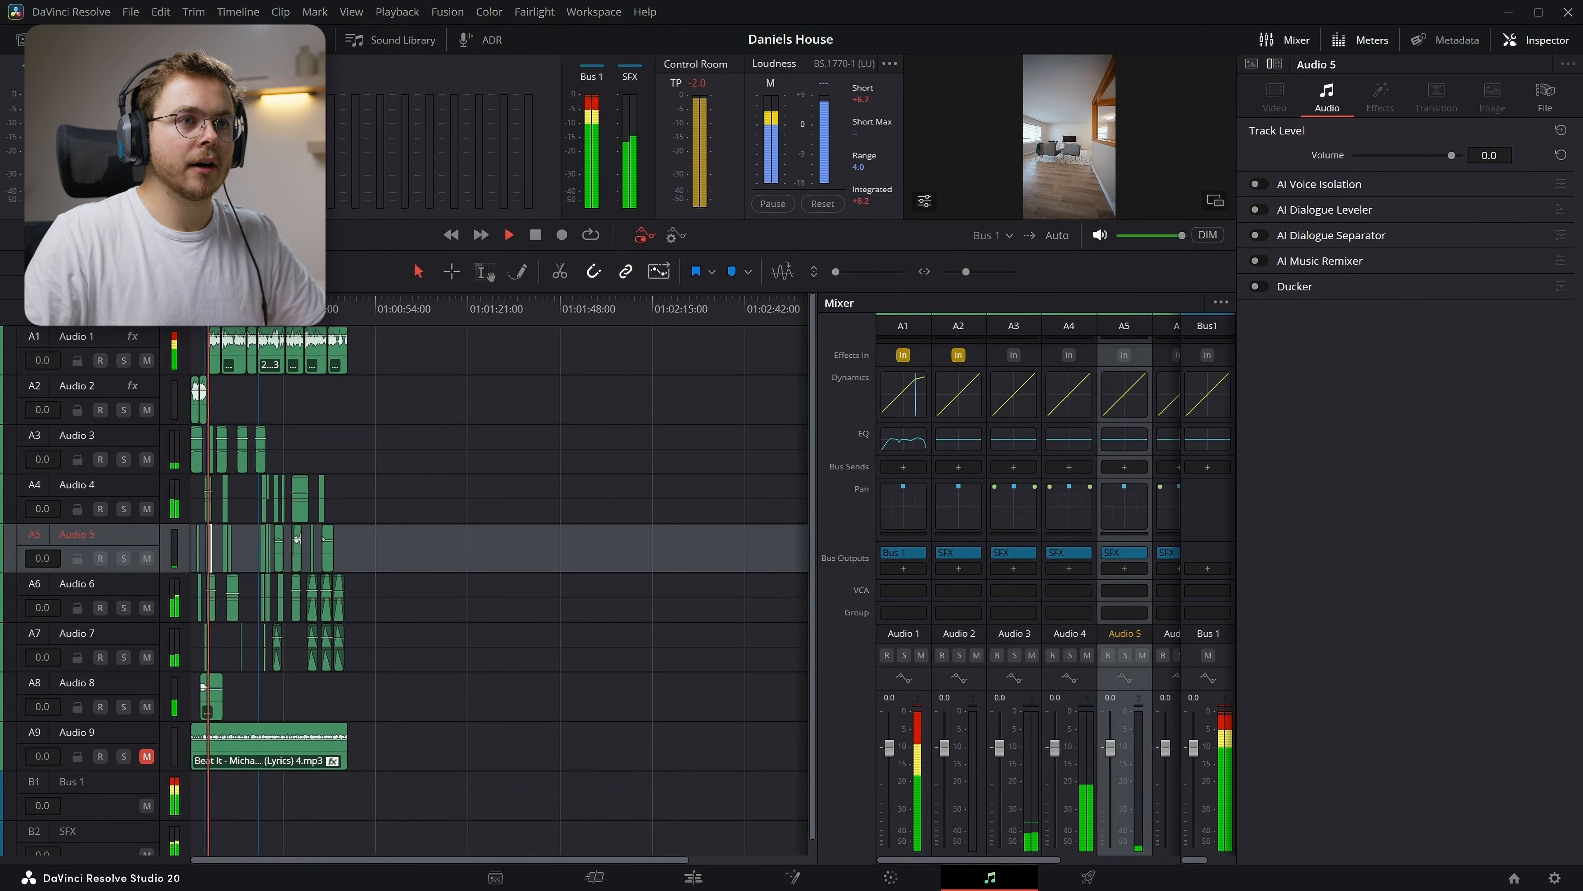
pyautogui.press('space')
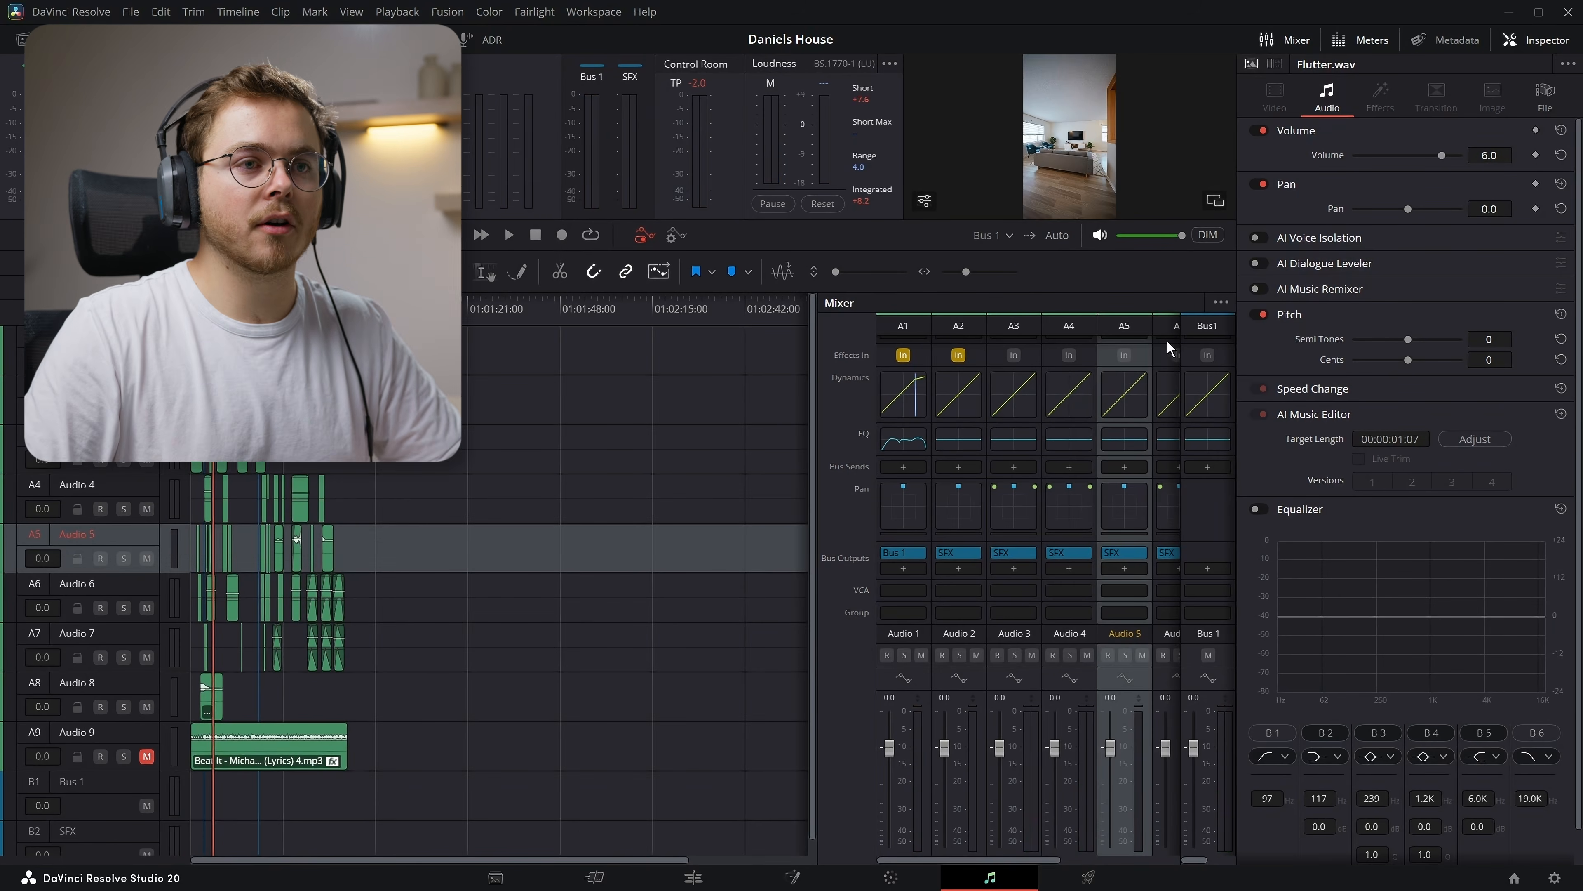
# Widen the mixer's bus section to show the SFX strip and set its bus output to Bus 1
pyautogui.moveTo(1180, 330); pyautogui.dragTo(995, 327)
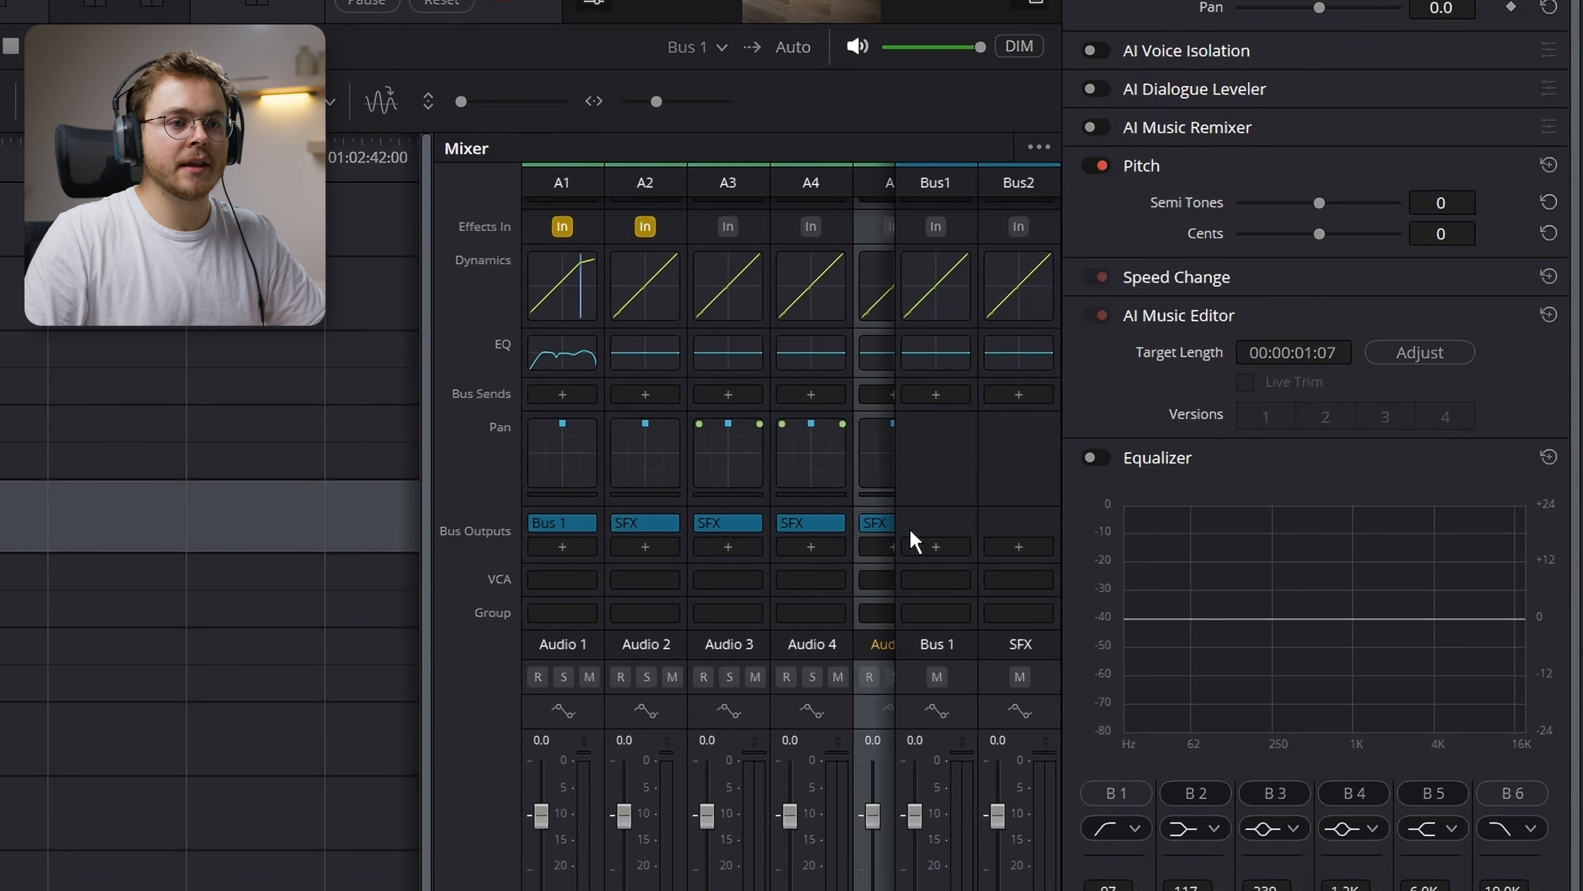
pyautogui.click(1019, 546)
pyautogui.click(1075, 572)
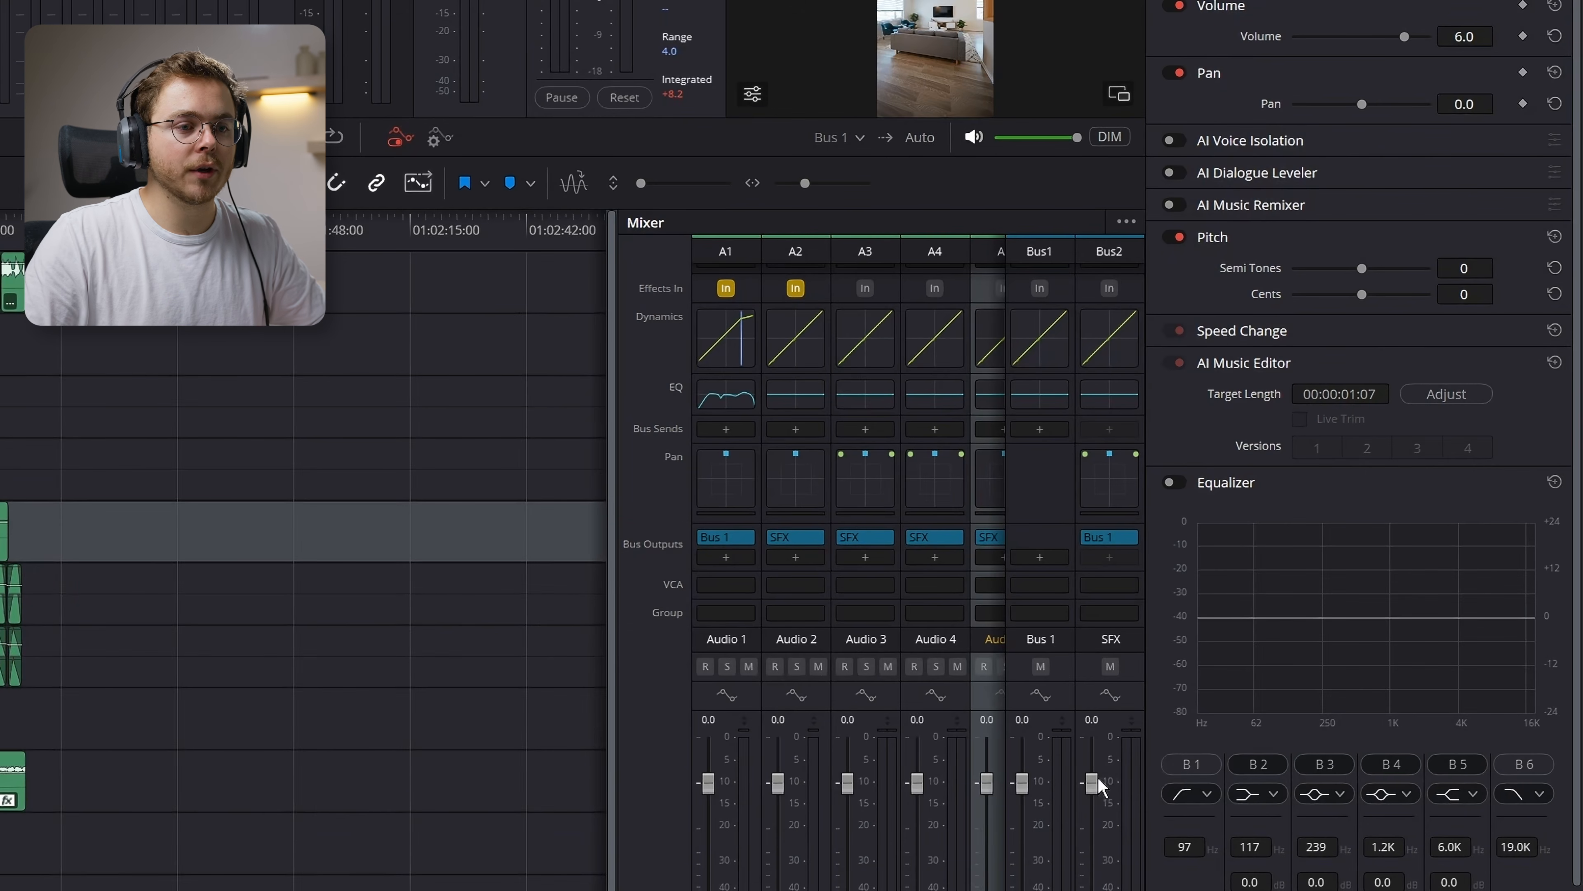
# Play back the timeline while lowering the SFX bus fader to hear all sound effects drop together
pyautogui.press('space')
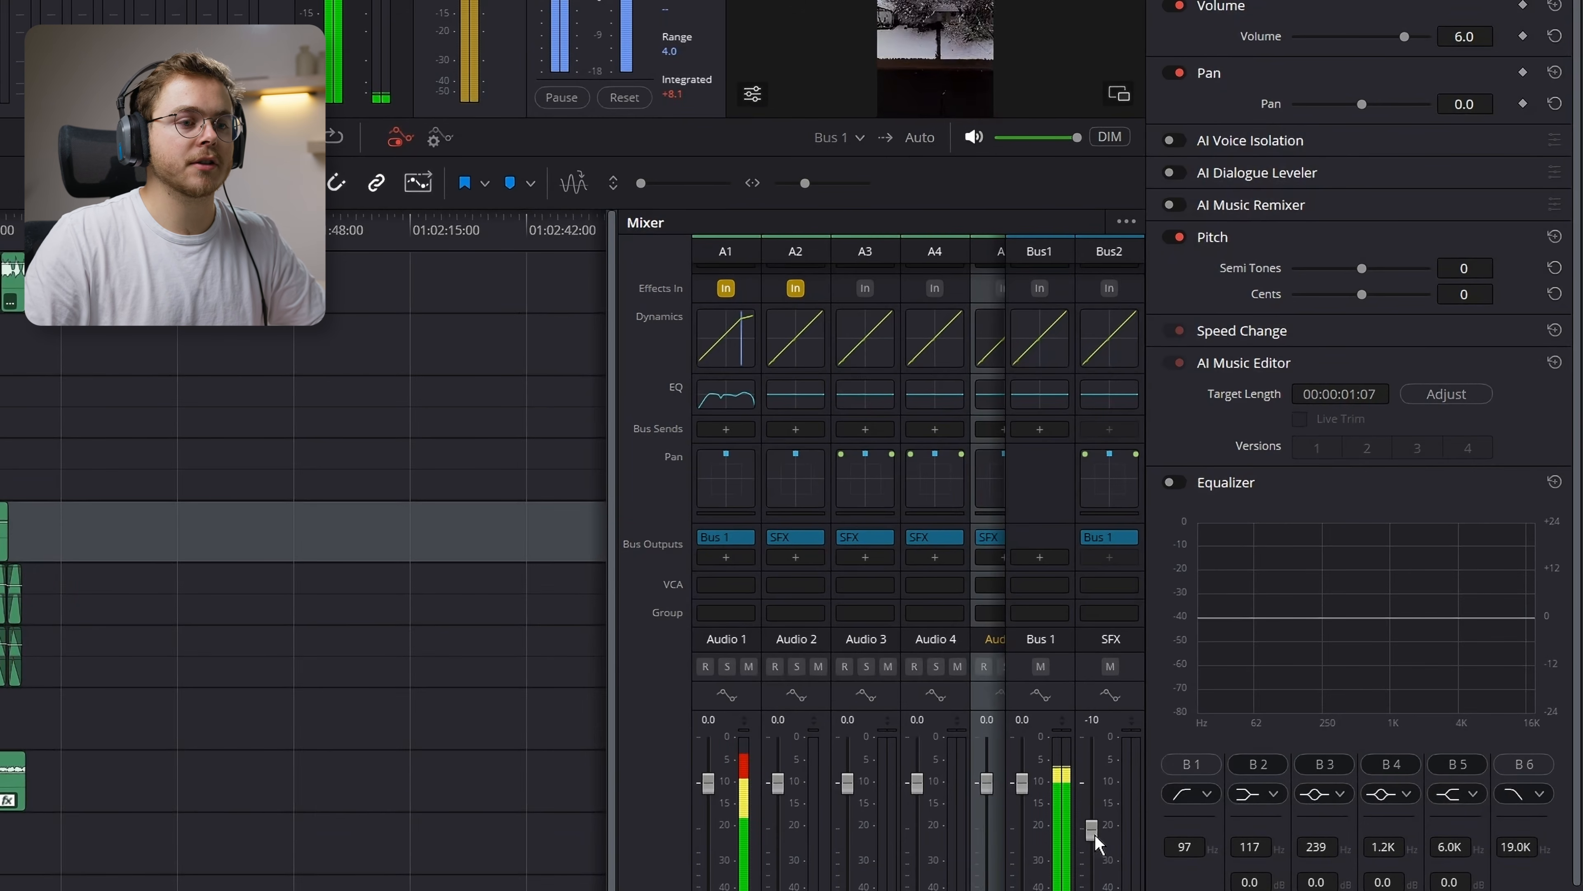
pyautogui.moveTo(1091, 833); pyautogui.dragTo(1092, 872)
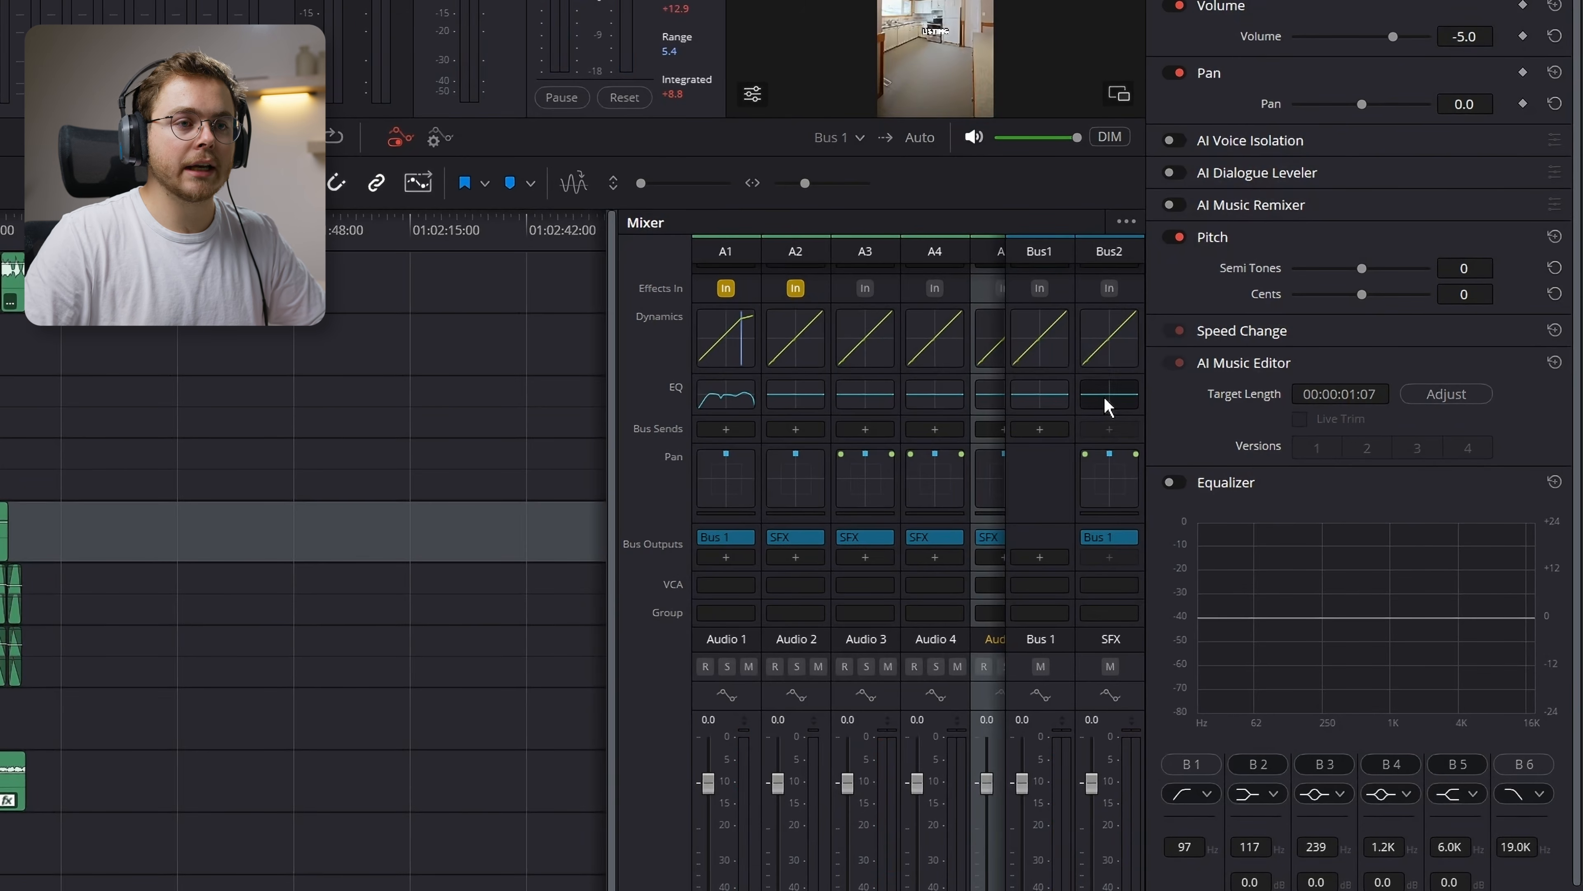
# Cut band 4 of the SFX bus equalizer to about -11.5 dB at 1.6K and close the equalizer
pyautogui.doubleClick(1107, 397)
pyautogui.moveTo(625, 229); pyautogui.dragTo(650, 286)
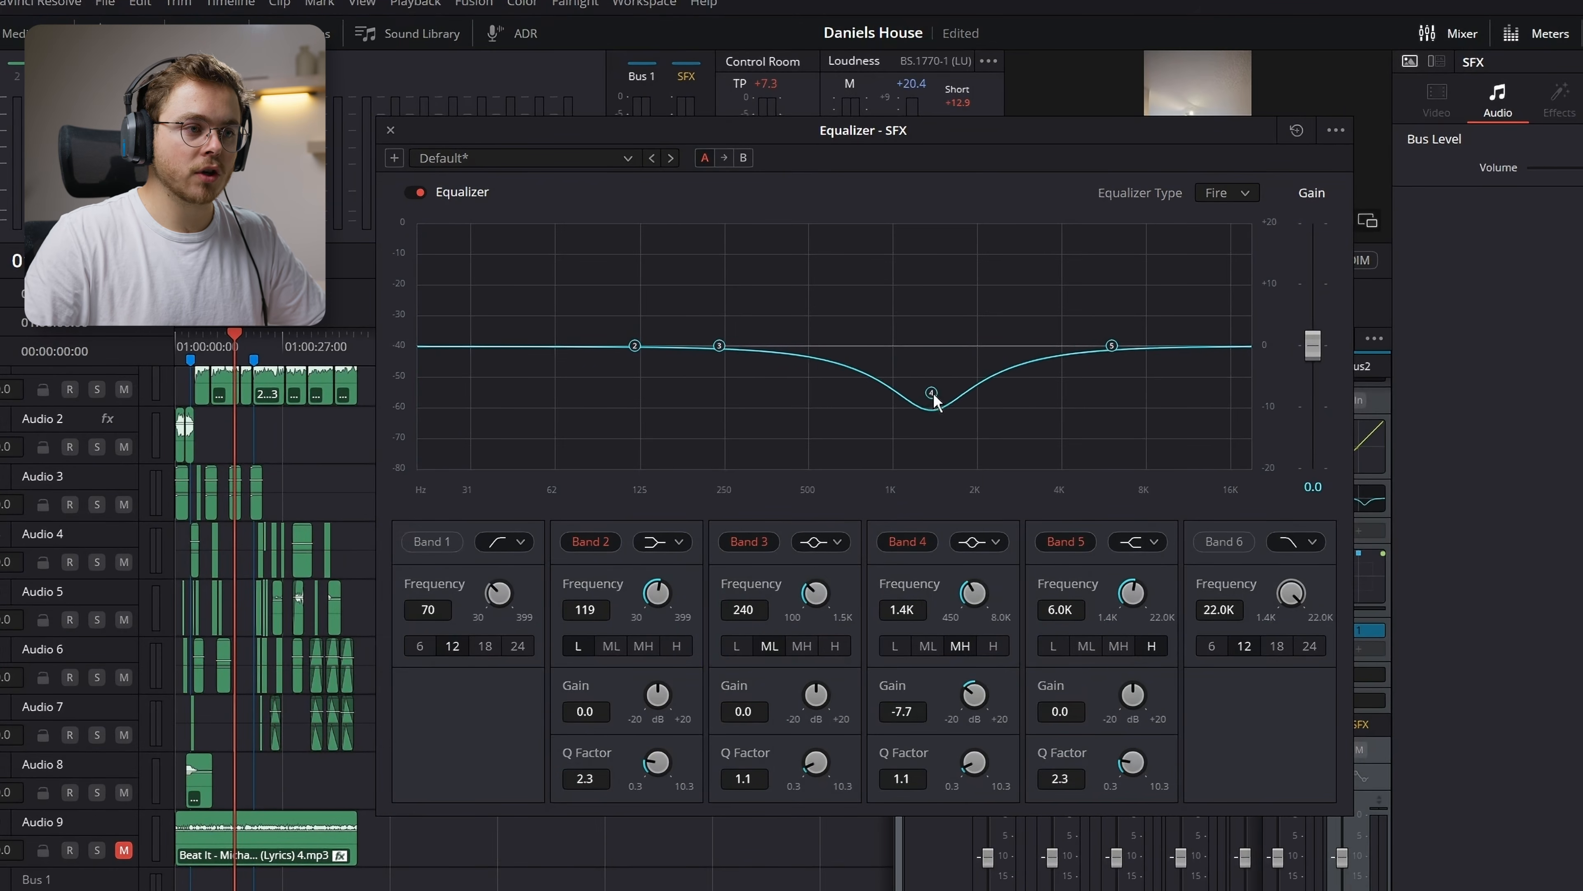
pyautogui.moveTo(934, 401)
pyautogui.mouseDown()
pyautogui.moveTo(947, 411)
pyautogui.moveTo(942, 398)
pyautogui.mouseUp()
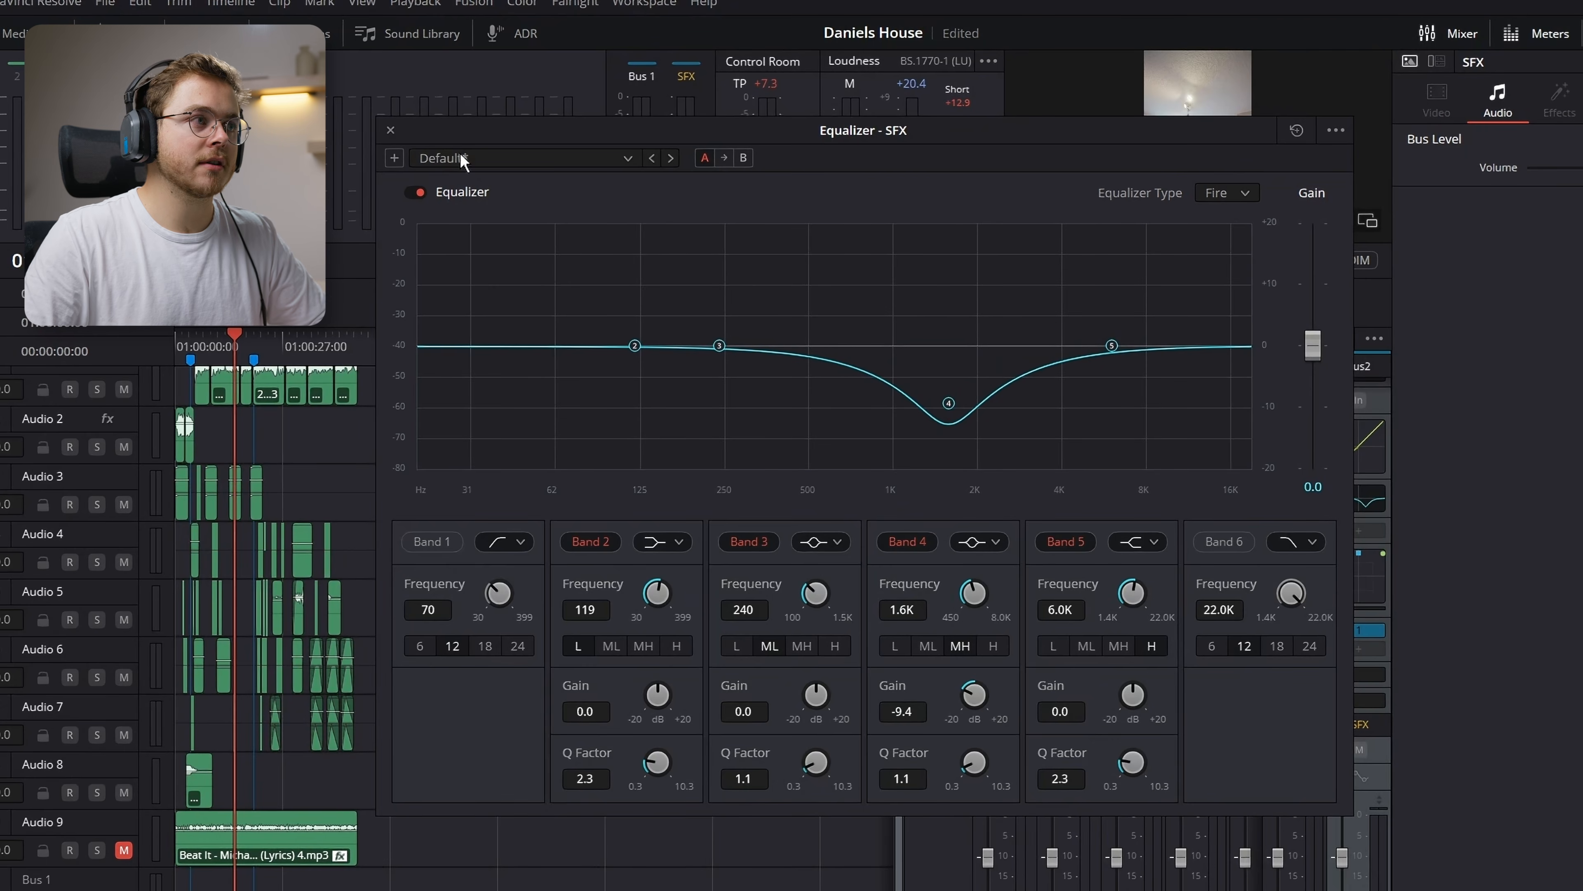
pyautogui.click(390, 130)
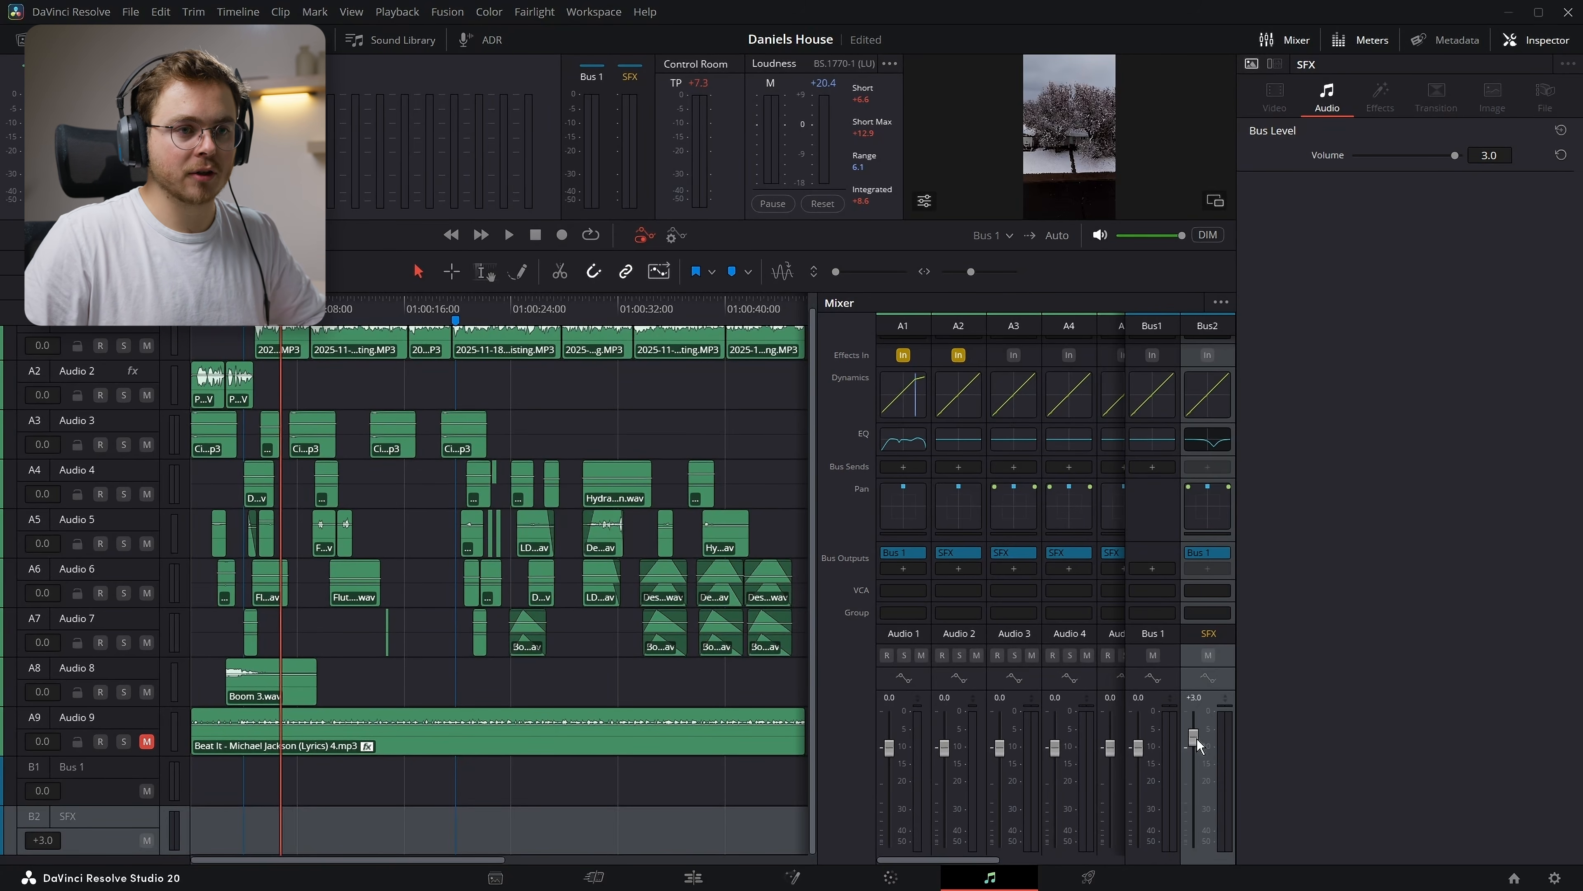
pyautogui.doubleClick(1207, 441)
pyautogui.moveTo(855, 367); pyautogui.dragTo(856, 374)
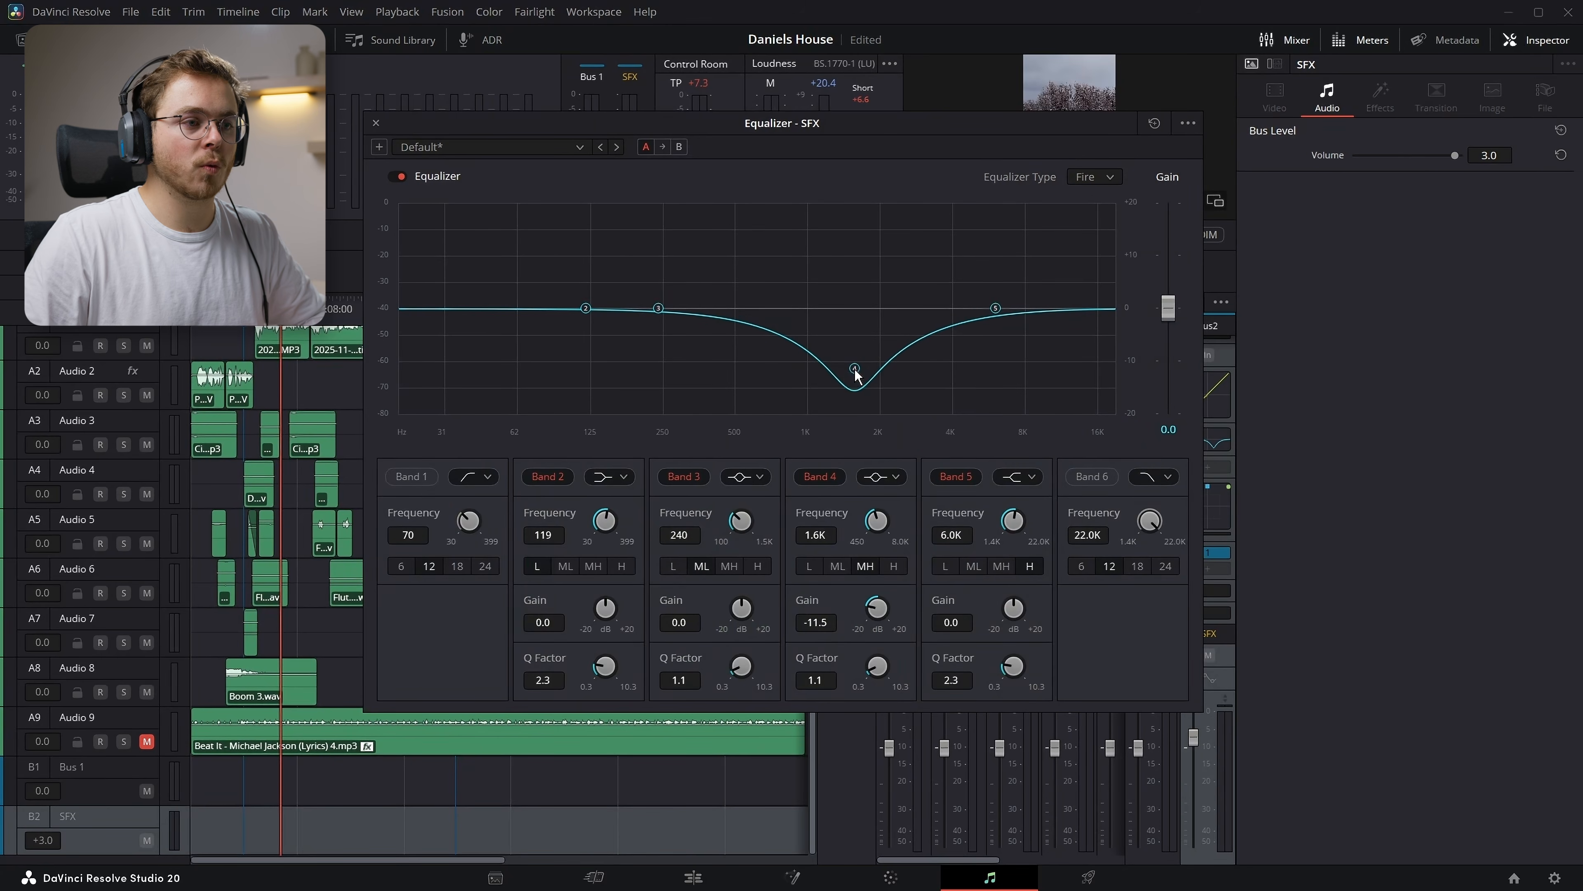
pyautogui.click(376, 123)
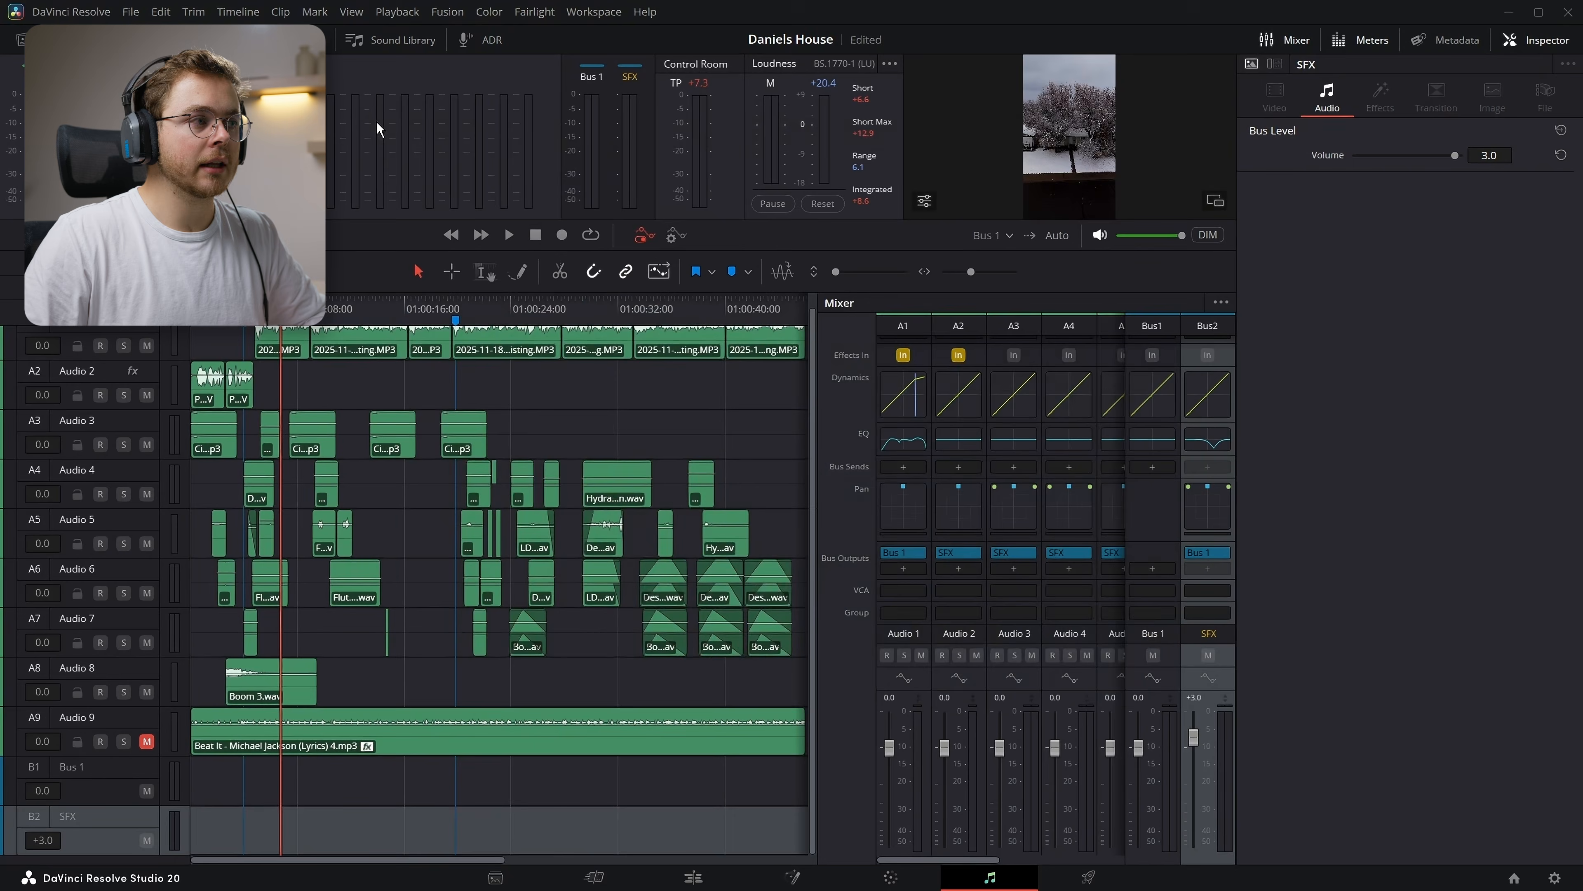
# Play back with the SFX bus equalizer on, then switch it off and play the same section again to compare
pyautogui.press('space')
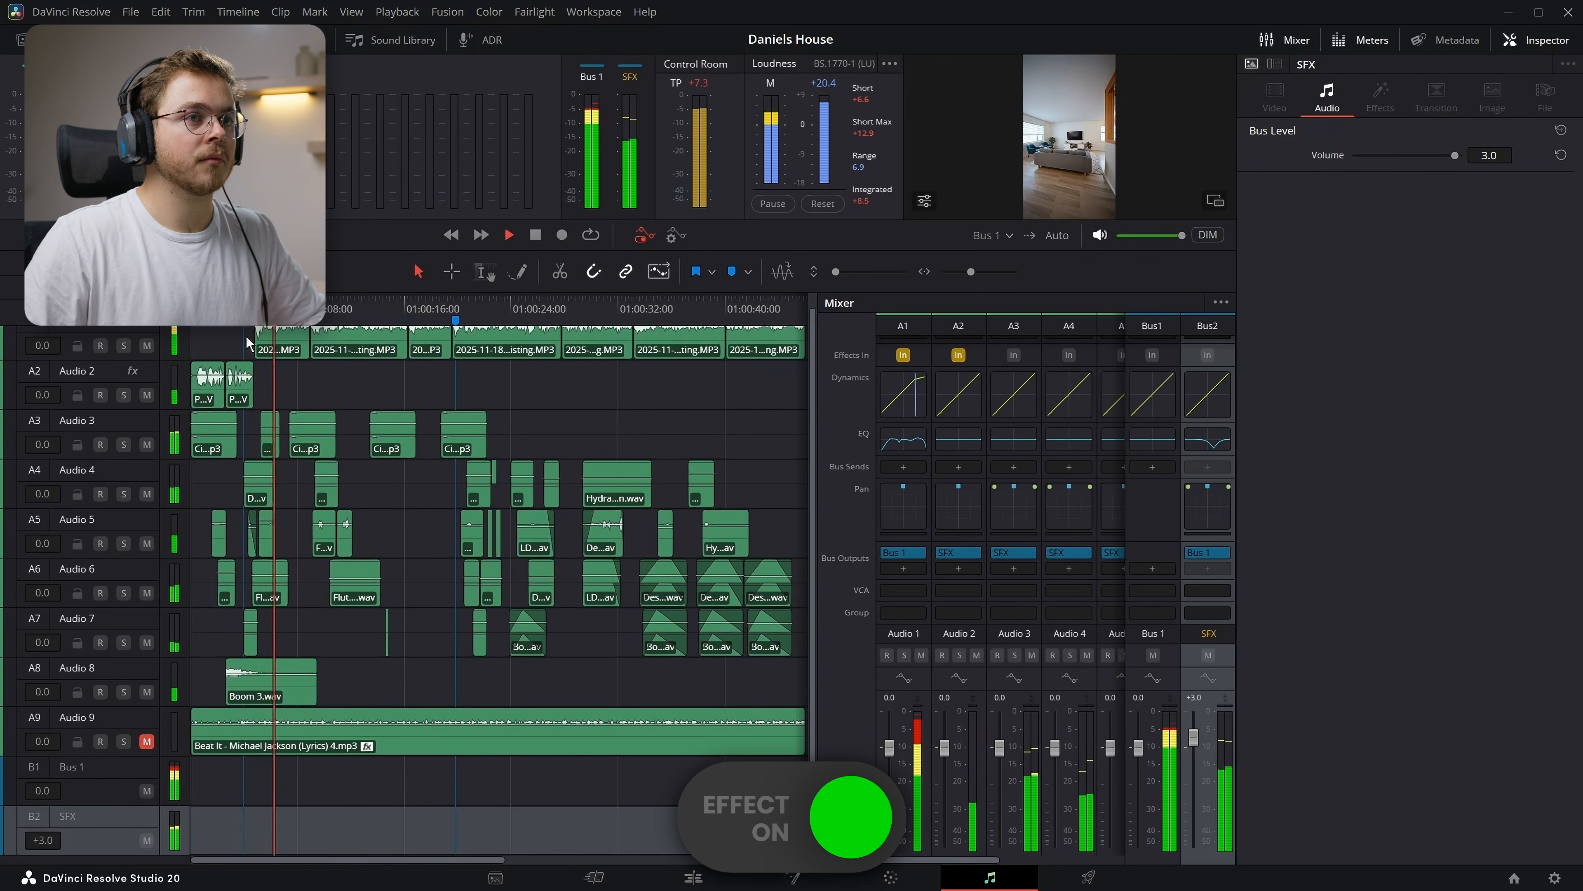
pyautogui.press('space')
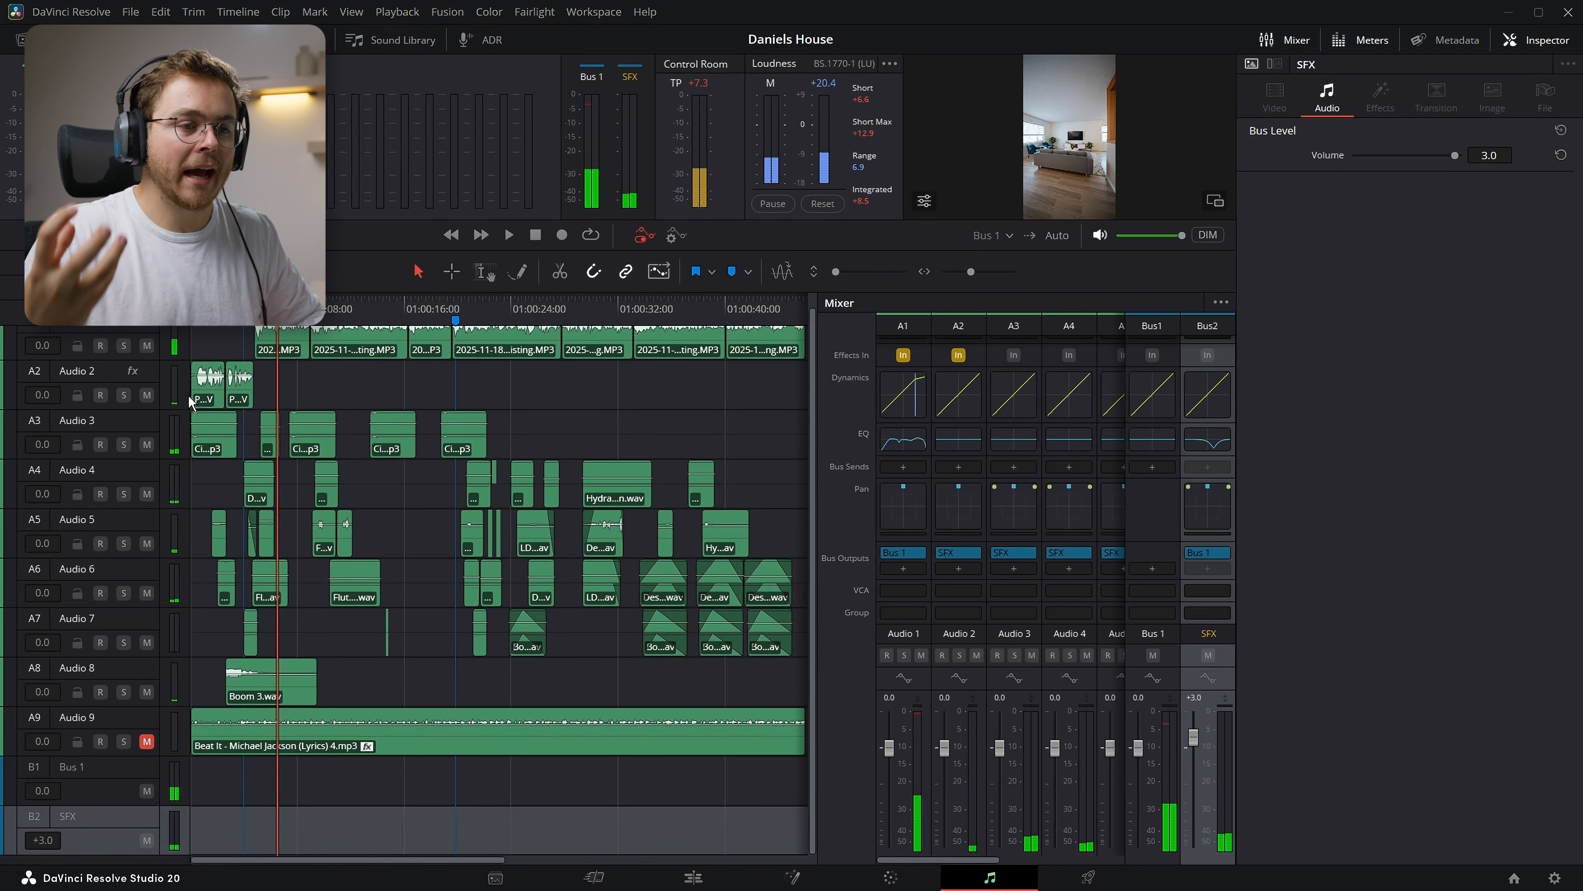
pyautogui.doubleClick(1203, 444)
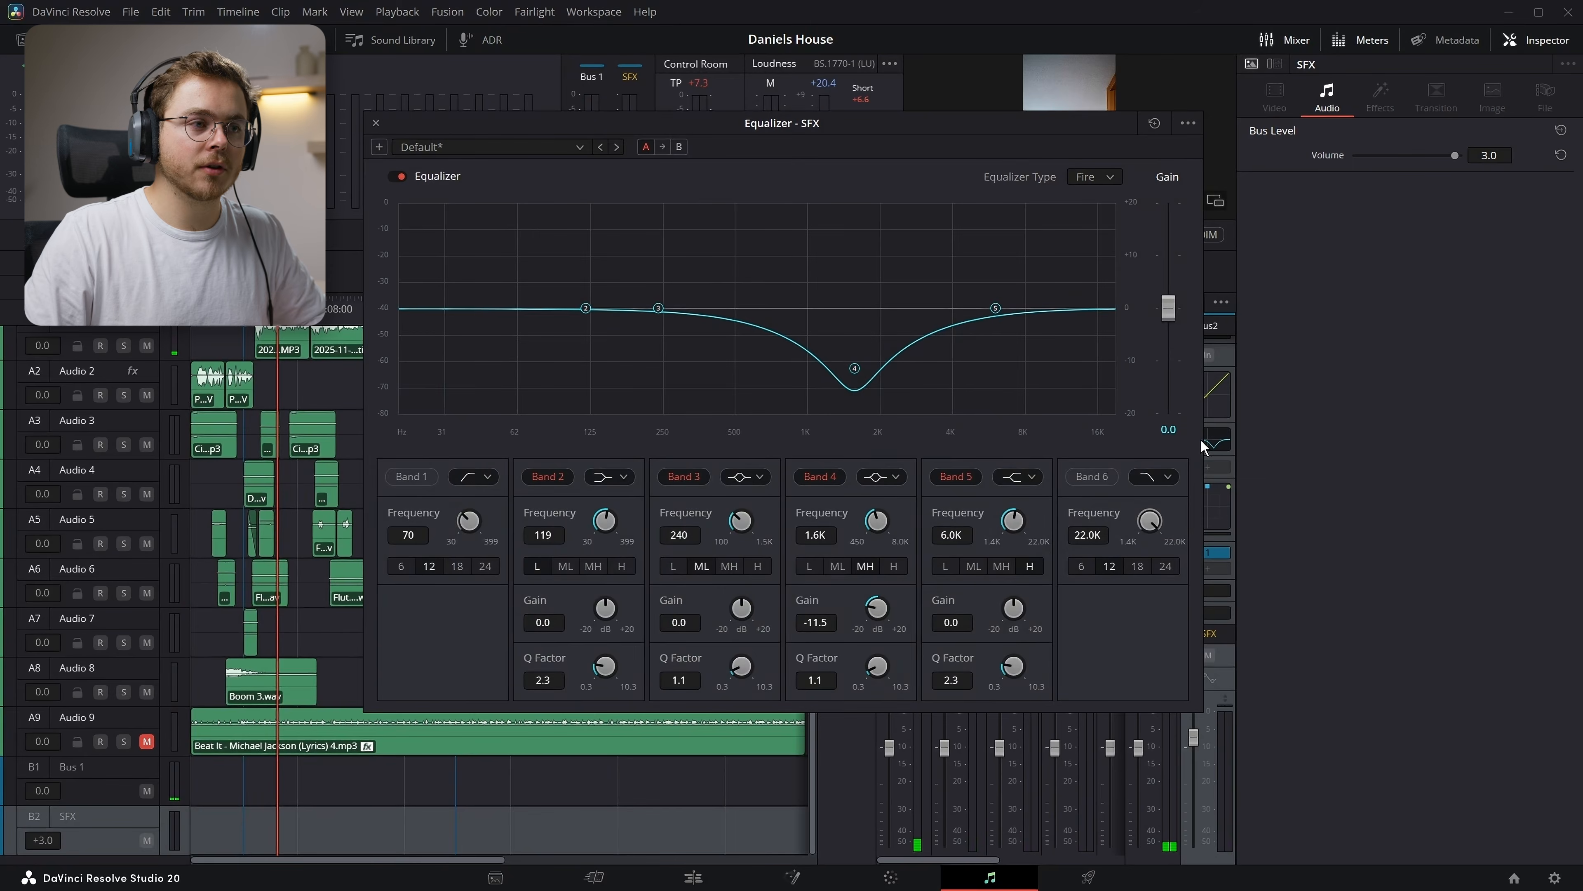
pyautogui.click(376, 124)
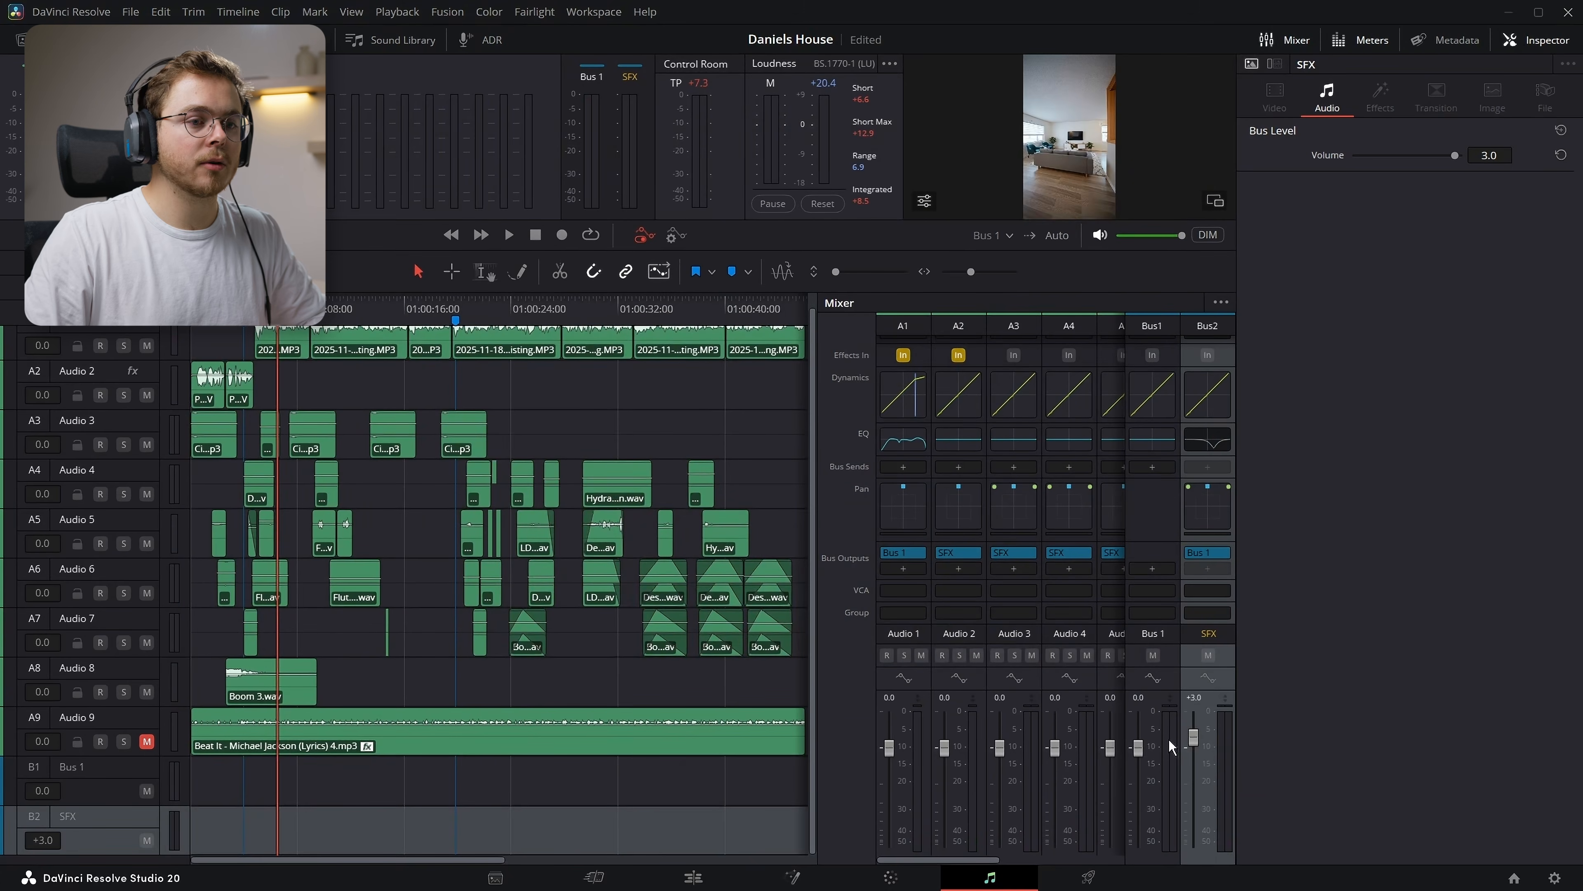
pyautogui.press('space')
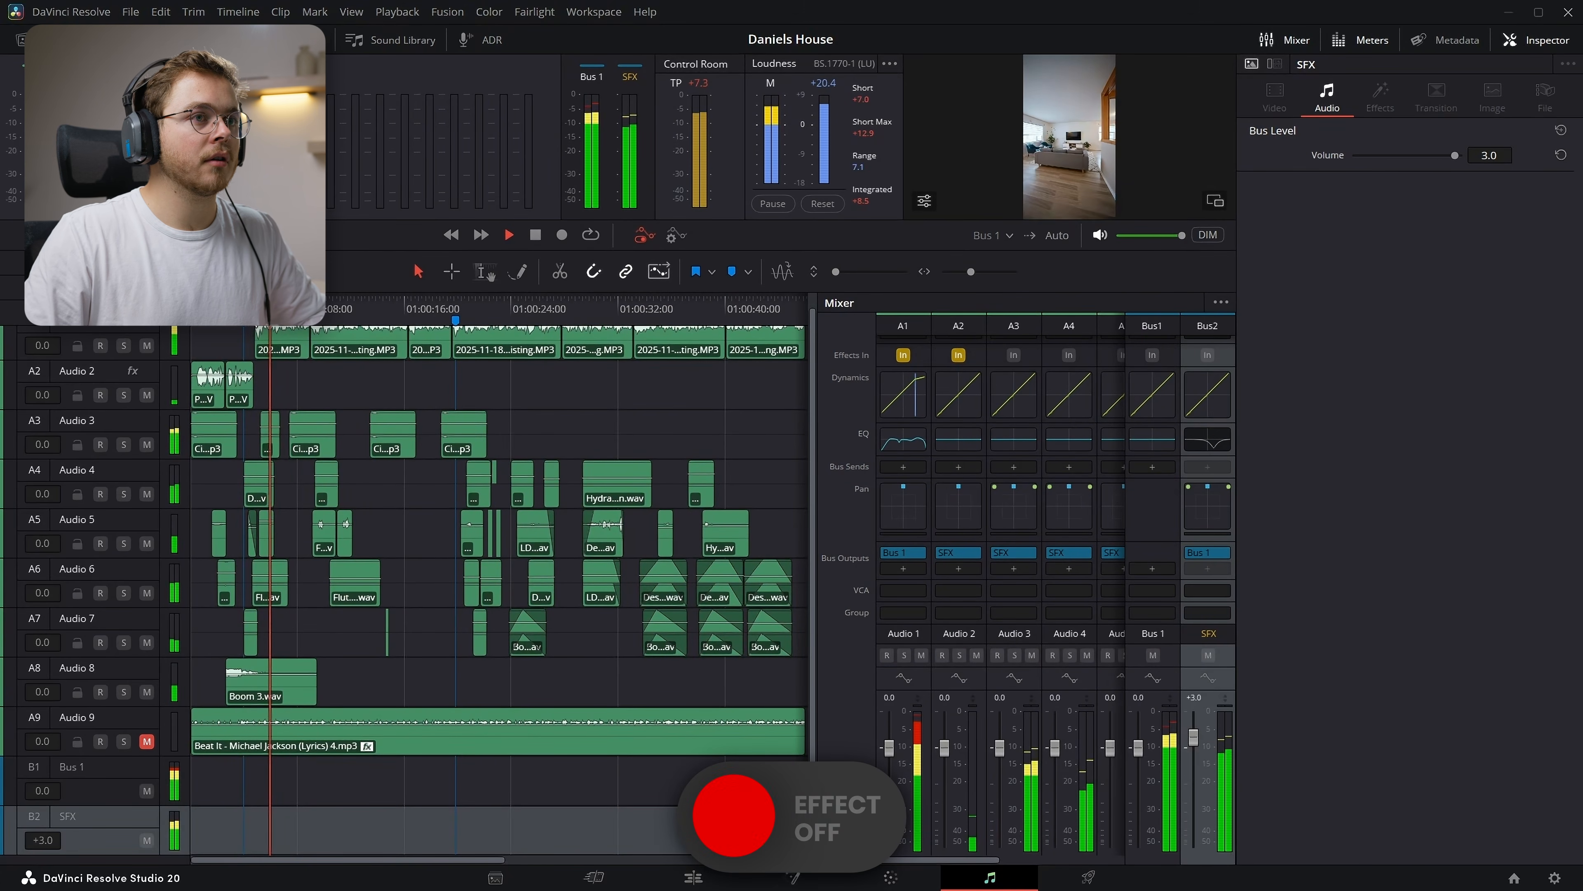